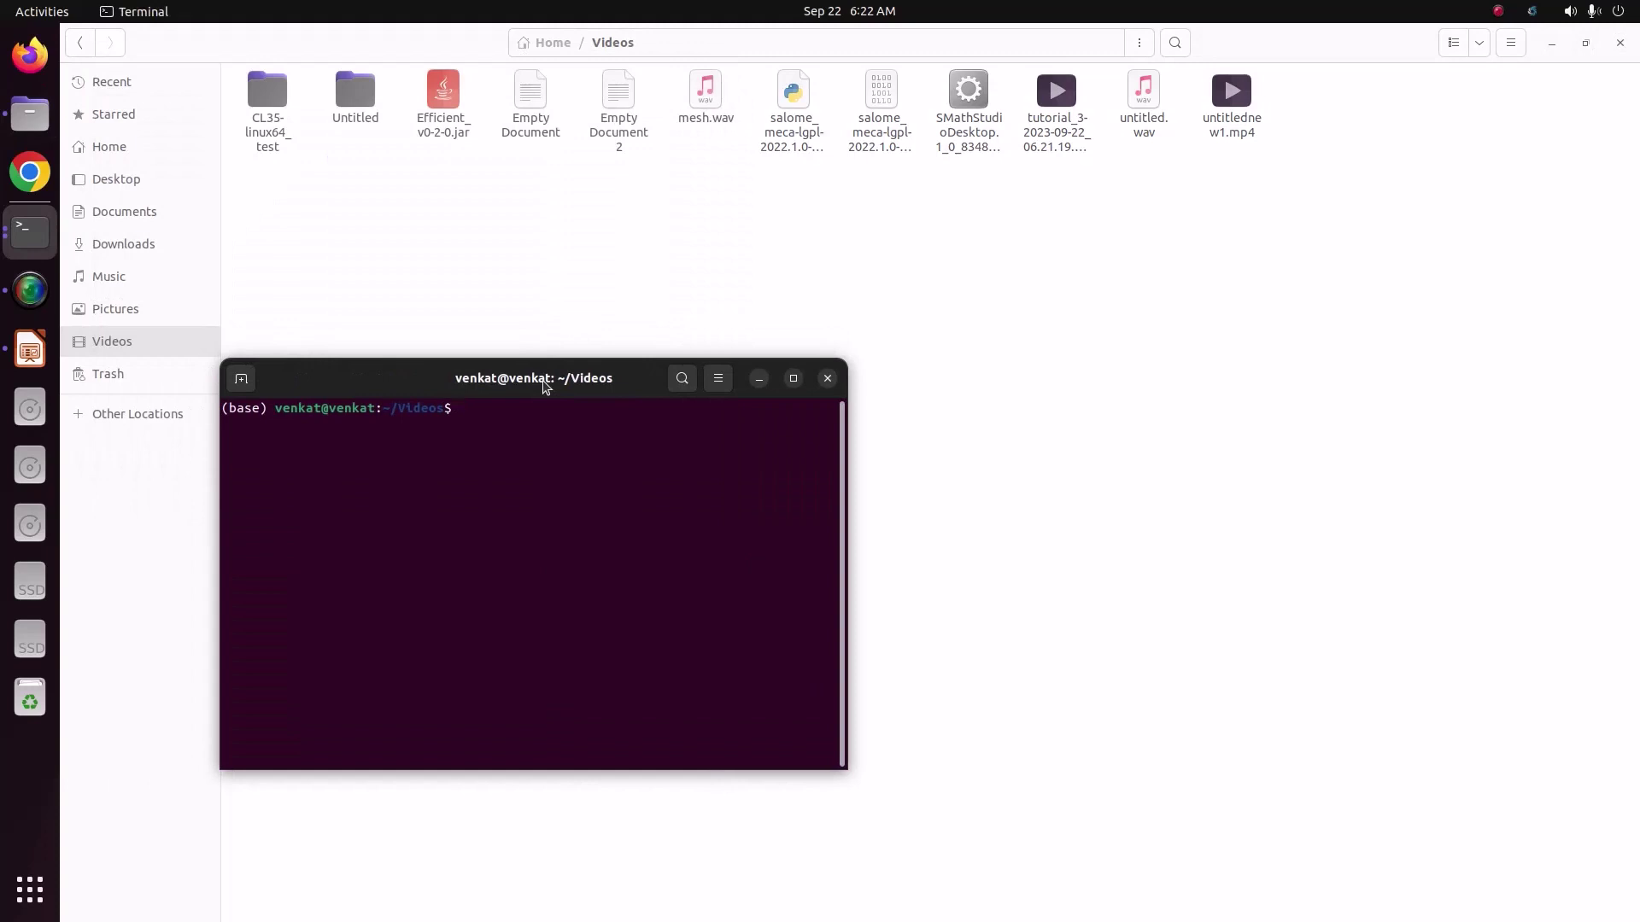
Launch Salome-Meca from the terminal by running ./salome_meca-lgpl-2022.1.0-1-20221225-scibian-9 --soft in the Videos folder
{"action": "type", "text": "./salome_meca-lgpl-2022.1.0-1-20221225-scibian-9 --soft"}
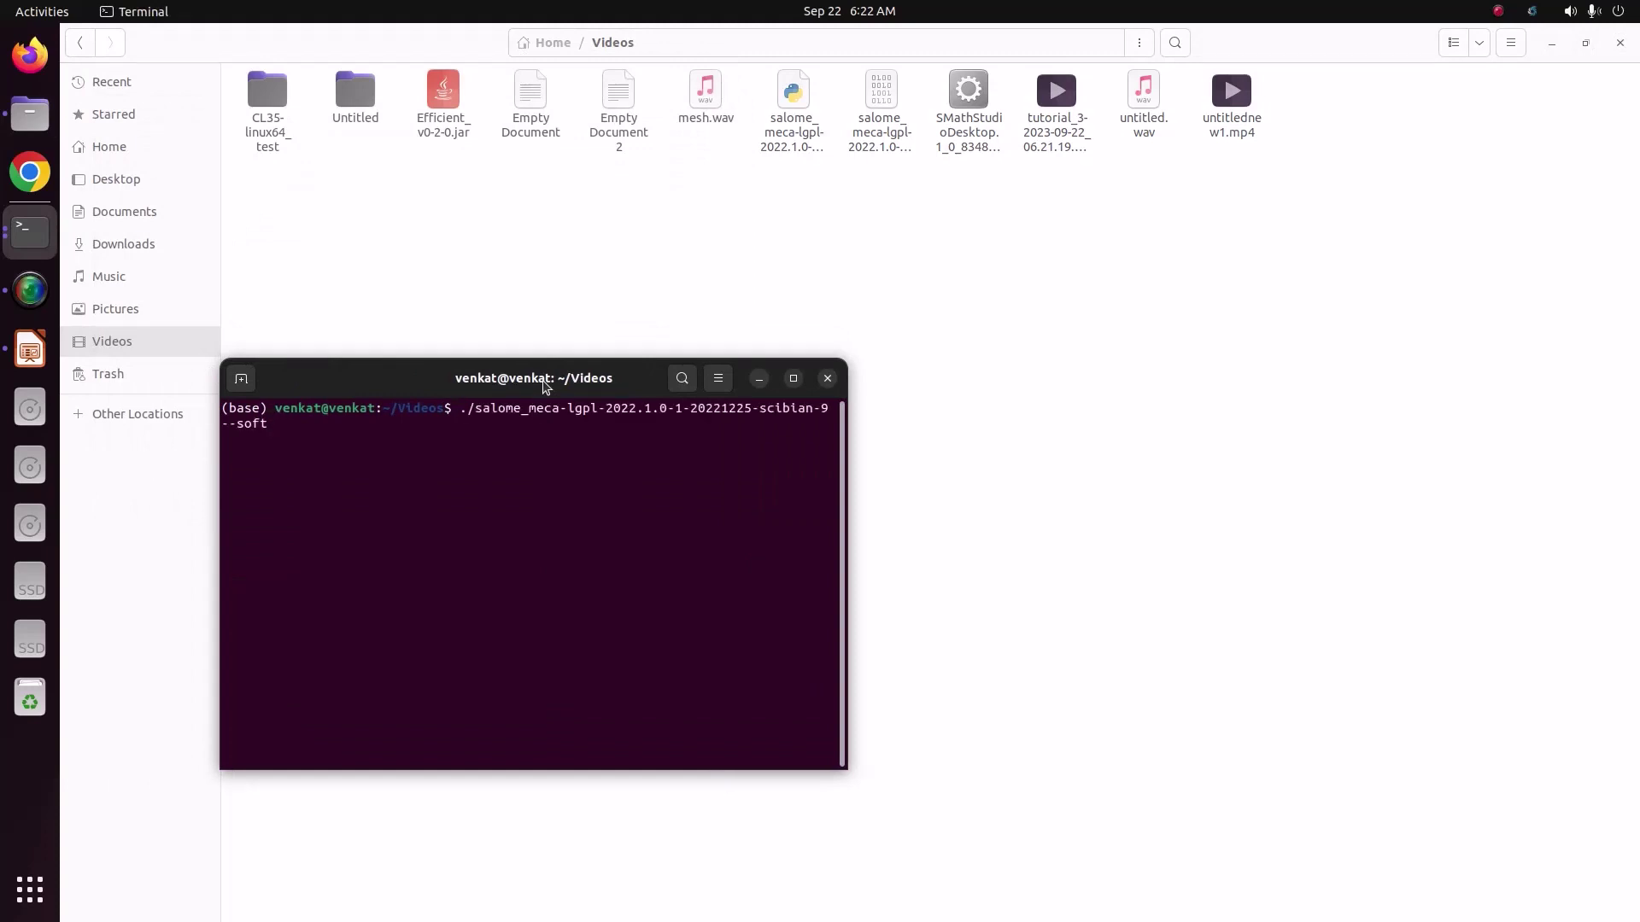
{"action": "key", "text": "Return"}
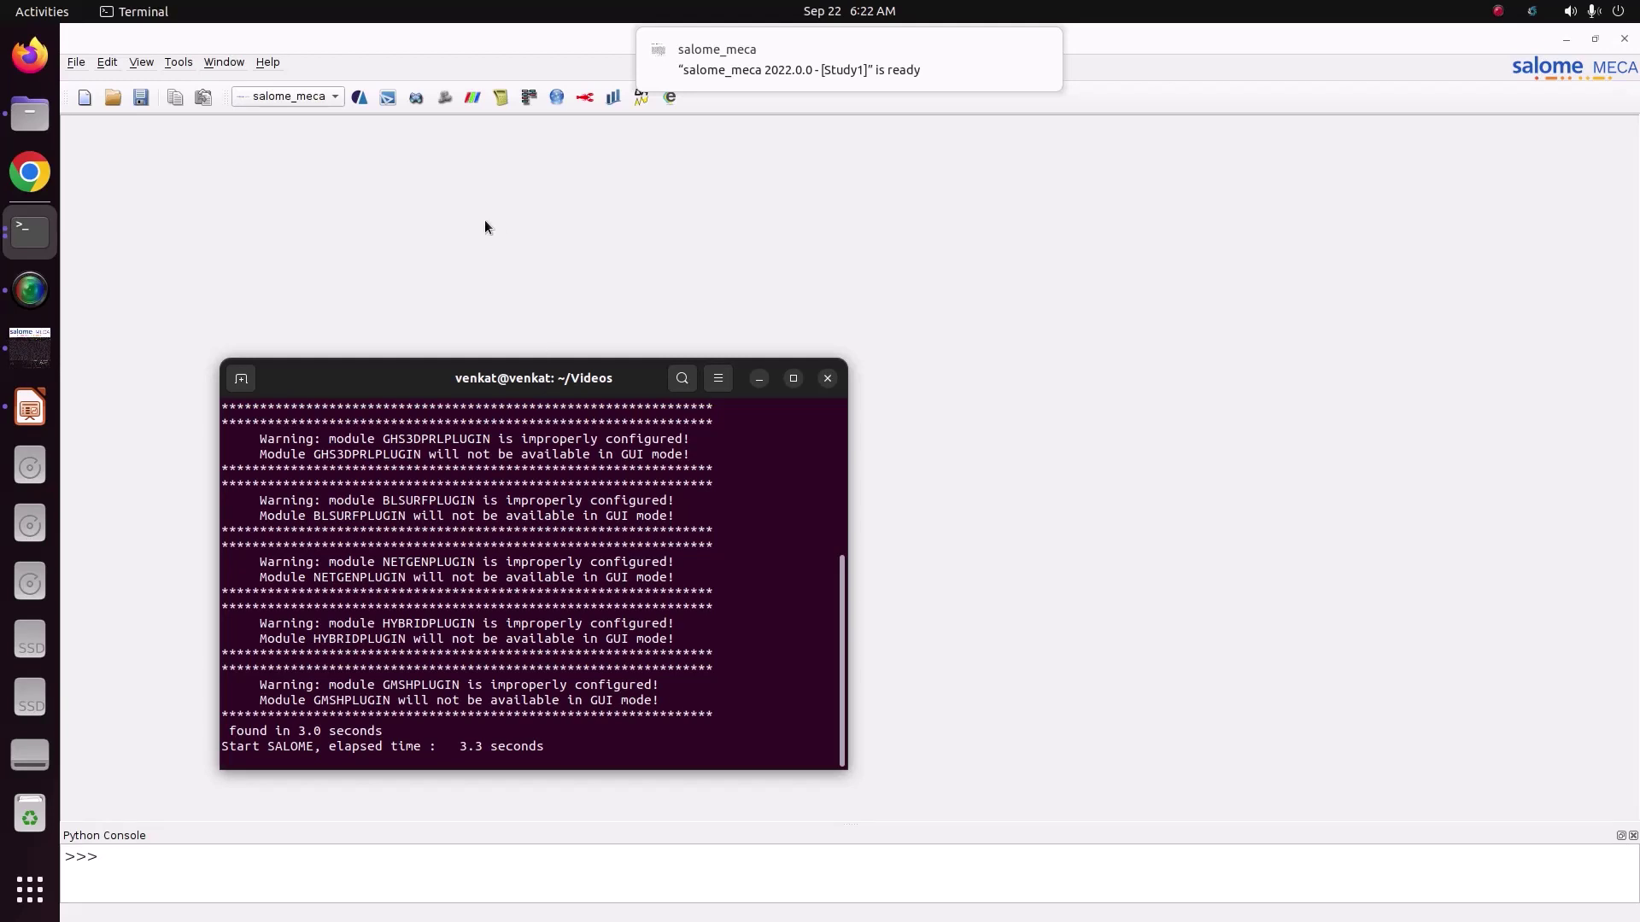
Switch to Salome-Meca, activate the Geometry module and expand its object tree
{"action": "left_click", "coordinate": [371, 205]}
{"action": "left_click", "coordinate": [300, 102]}
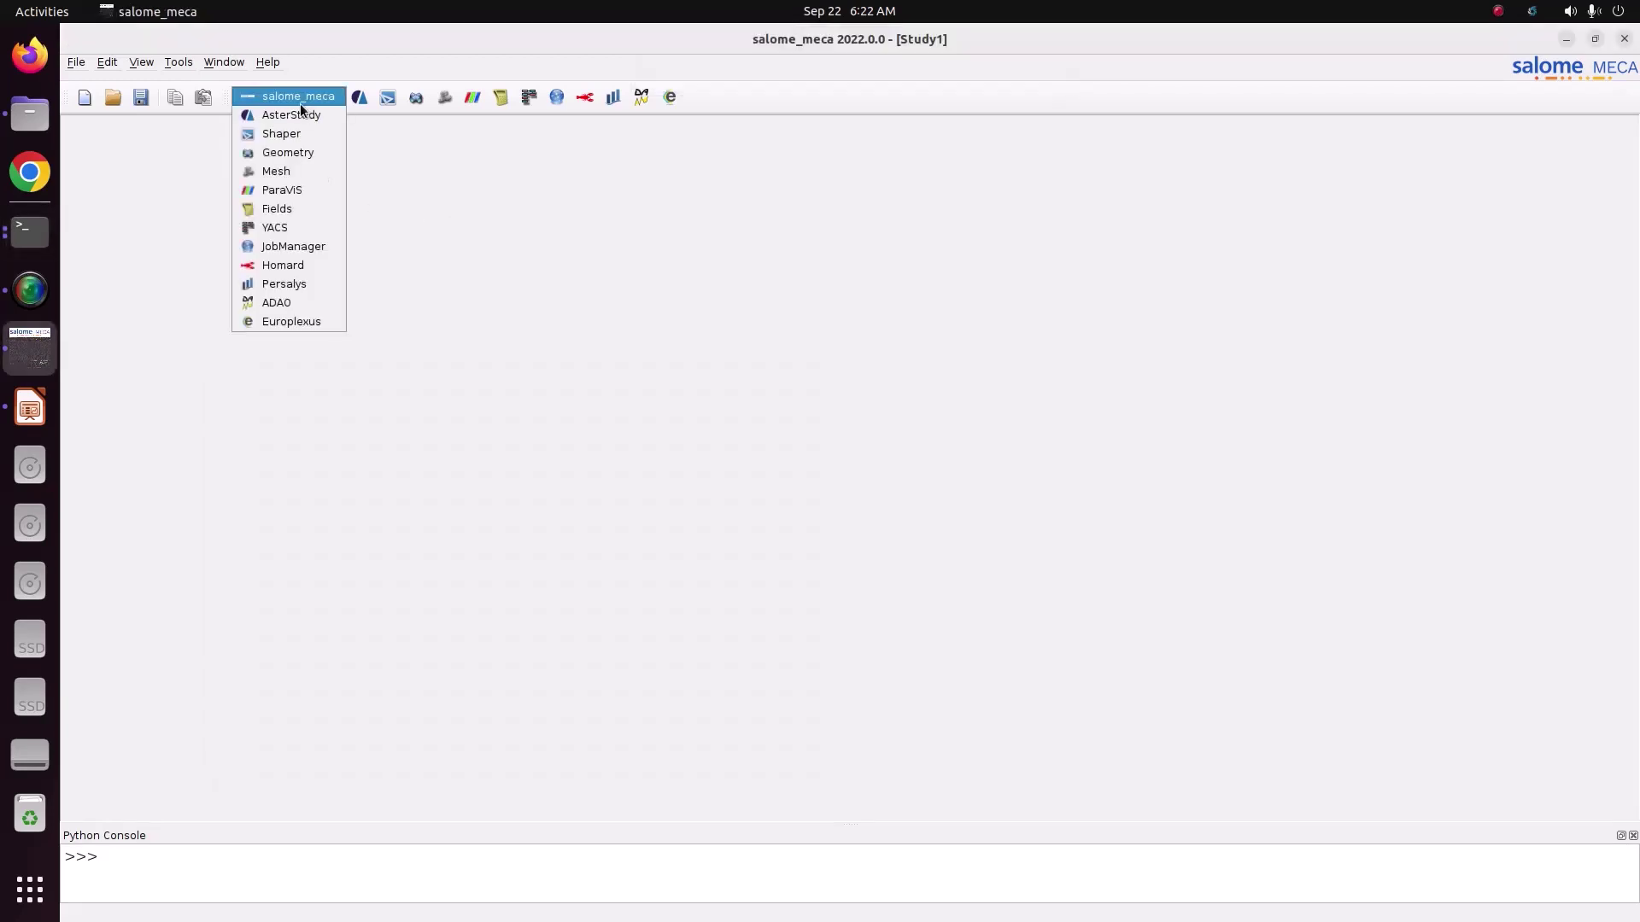
{"action": "left_click", "coordinate": [302, 154]}
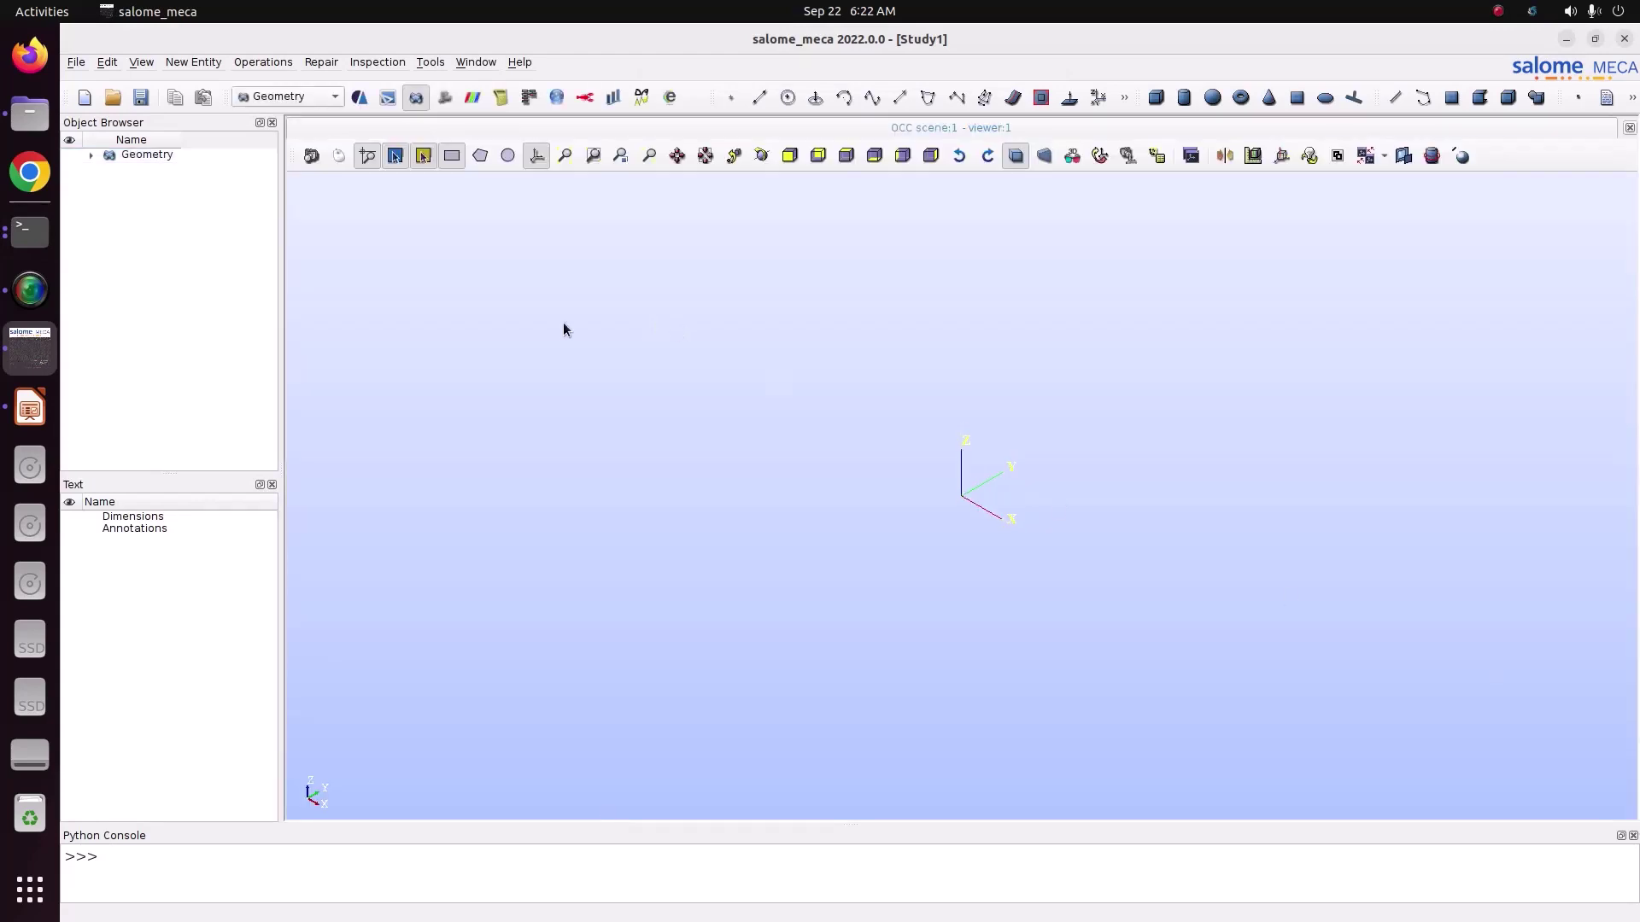
{"action": "left_click", "coordinate": [92, 156]}
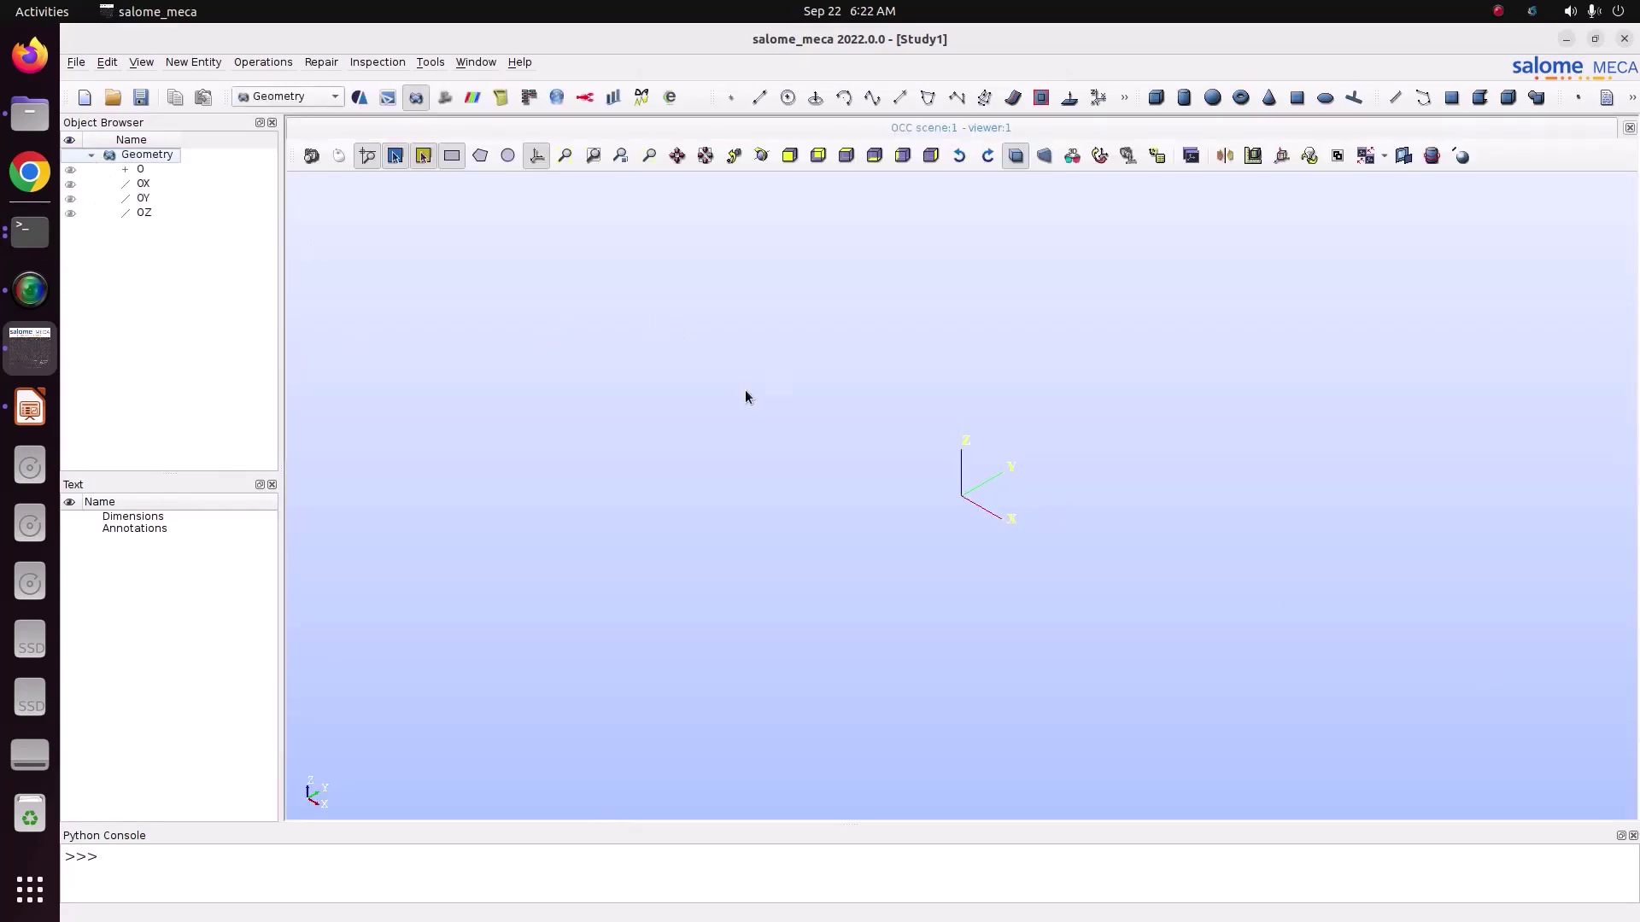
Check the plate and hole dimensions on slide 1 of tutorial_111.pptx in LibreOffice Impress and return to Salome-Meca
{"action": "left_click", "coordinate": [30, 407]}
{"action": "scroll", "coordinate": [603, 378], "scroll_direction": "up", "scroll_amount": 2}
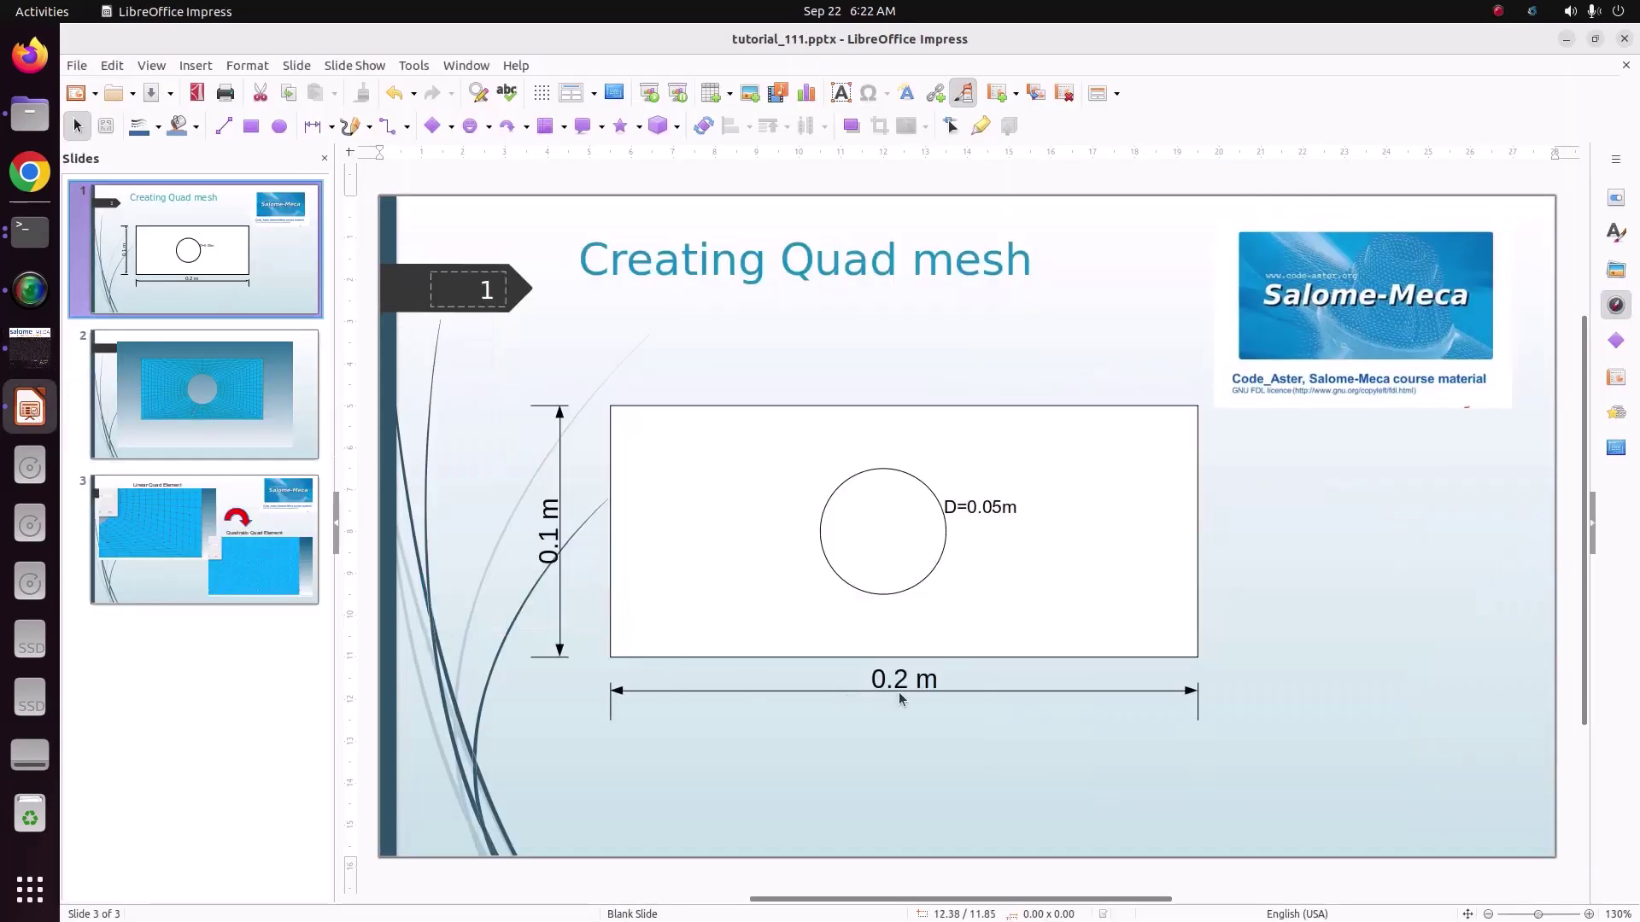
{"action": "left_click", "coordinate": [100, 198]}
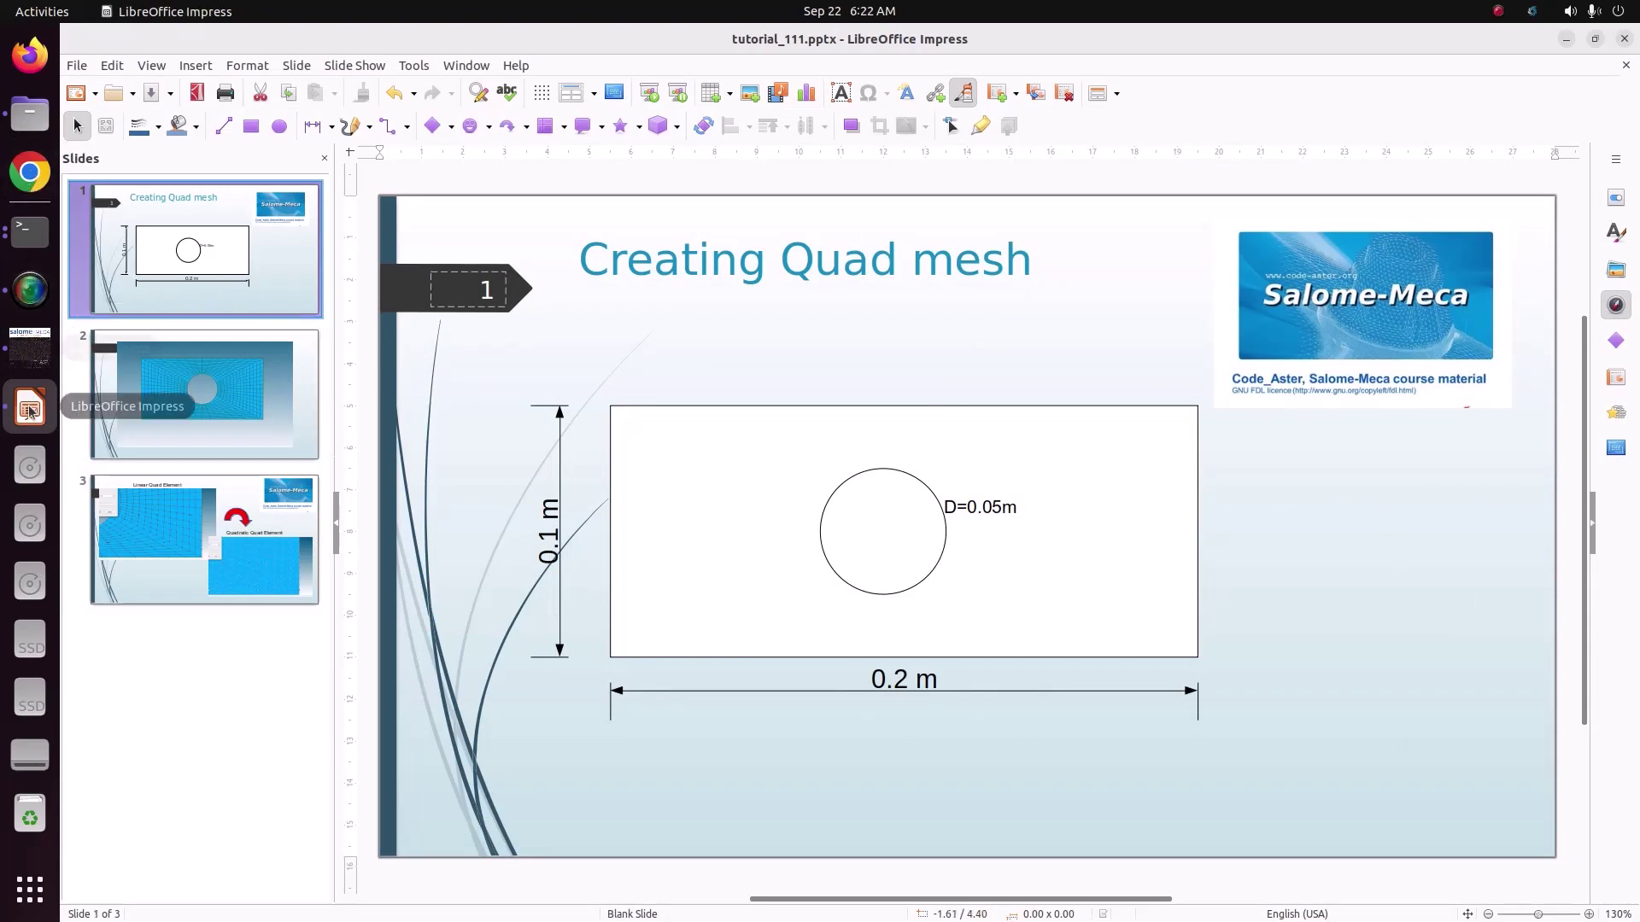
{"action": "left_click", "coordinate": [30, 346]}
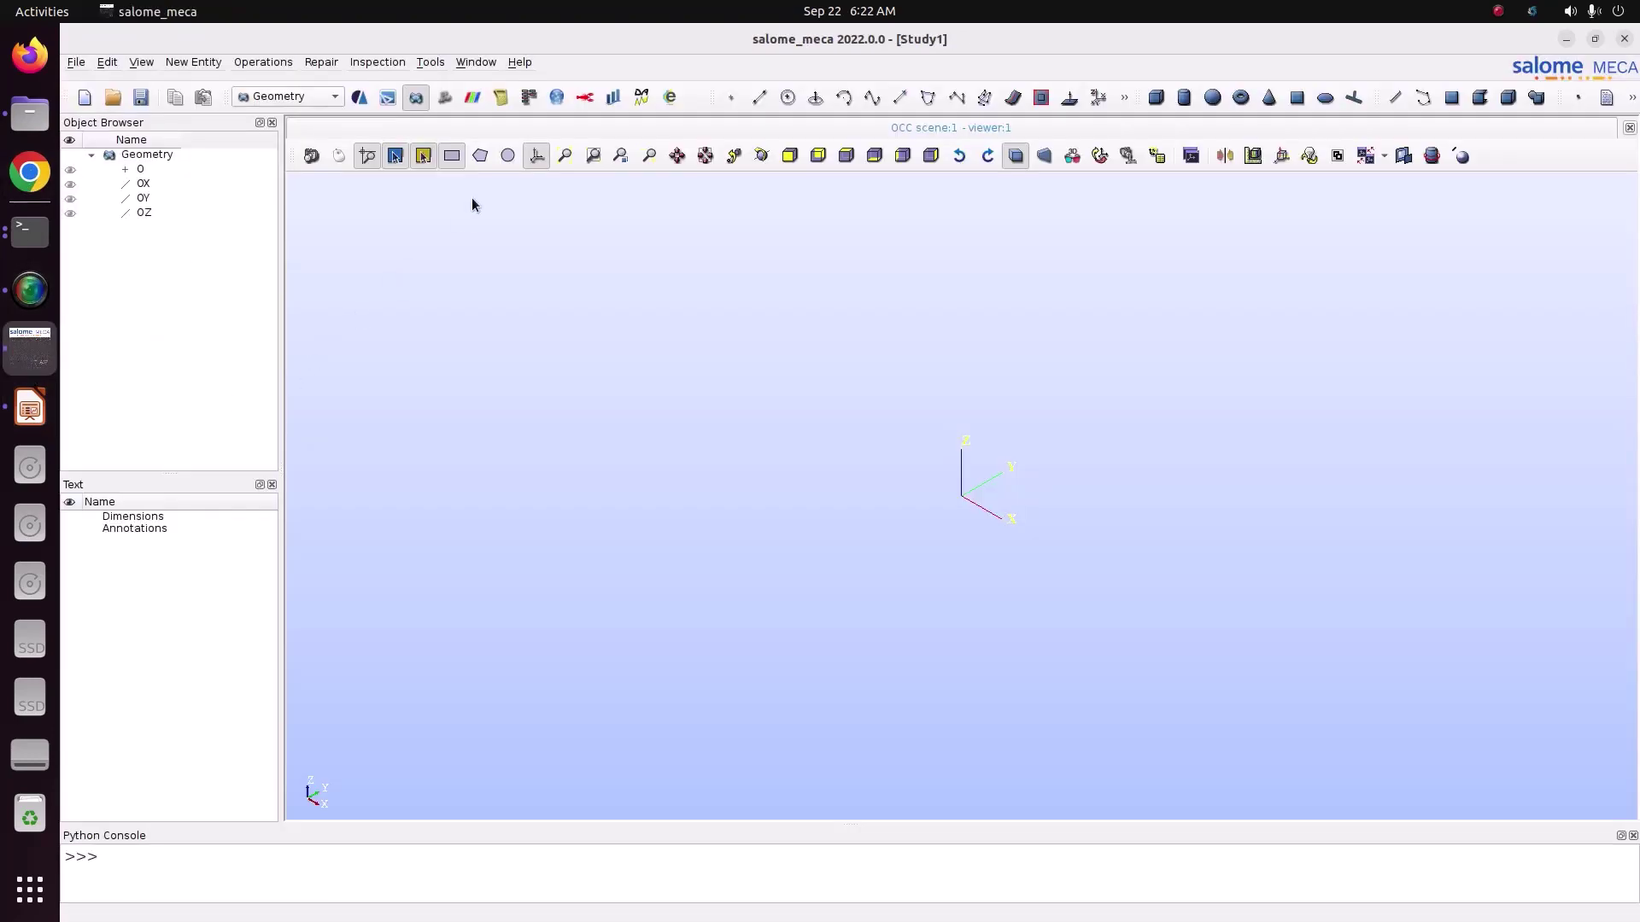
Create a 2D sketch of a rectangle in the global coordinate system from corner (0, 0) to corner (0.2, 0.1)
{"action": "left_click", "coordinate": [201, 66]}
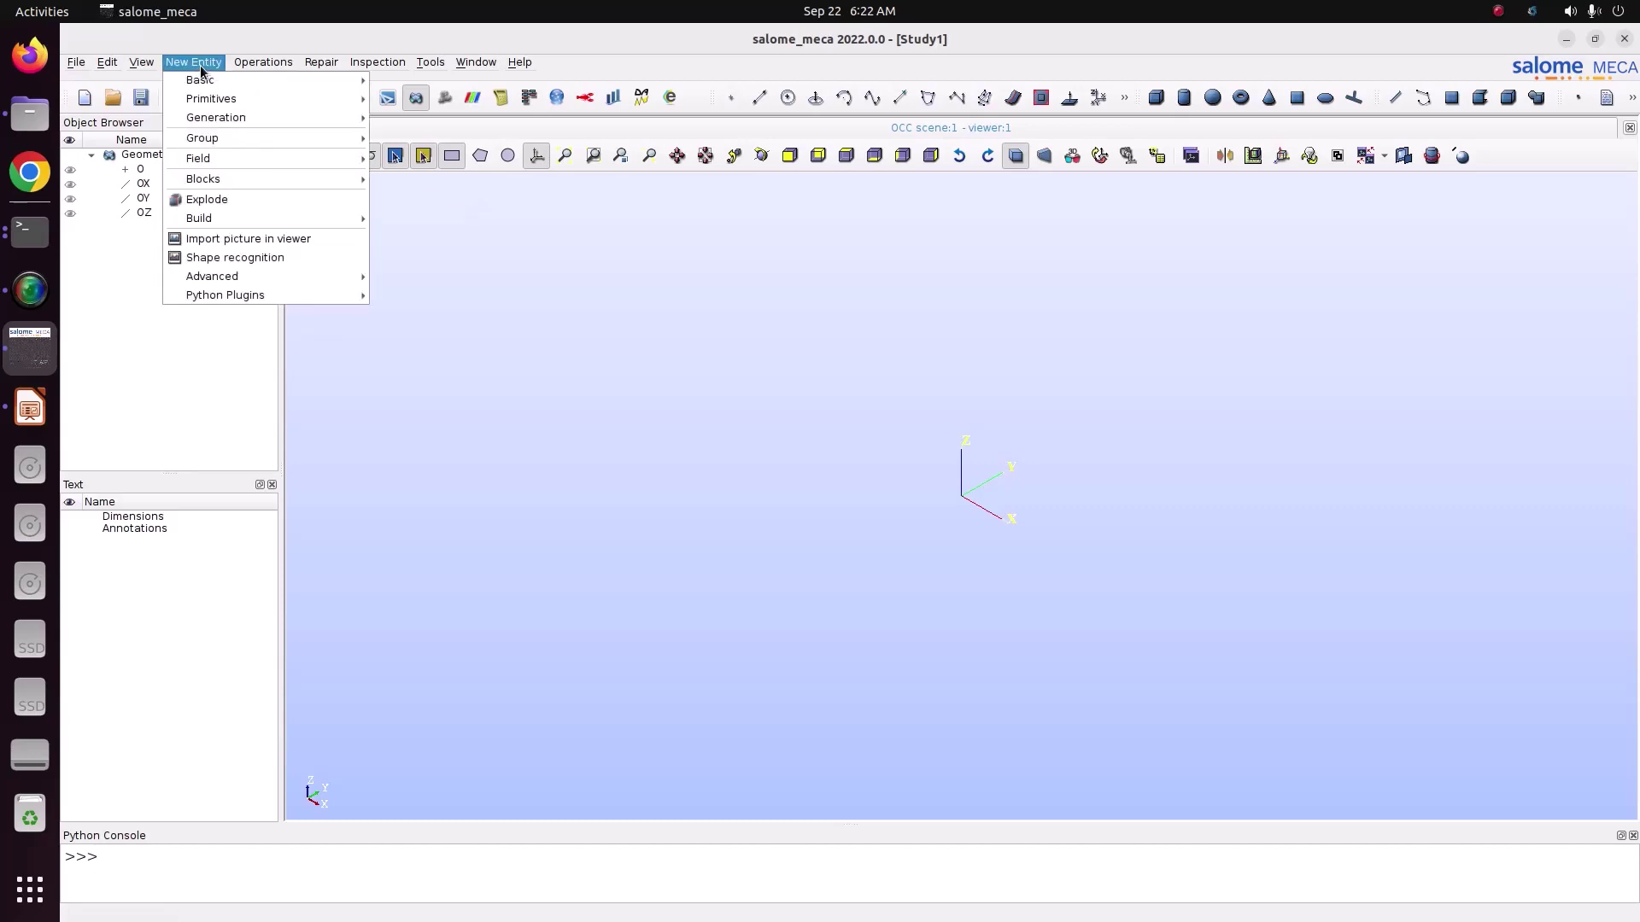
{"action": "mouse_move", "coordinate": [205, 83]}
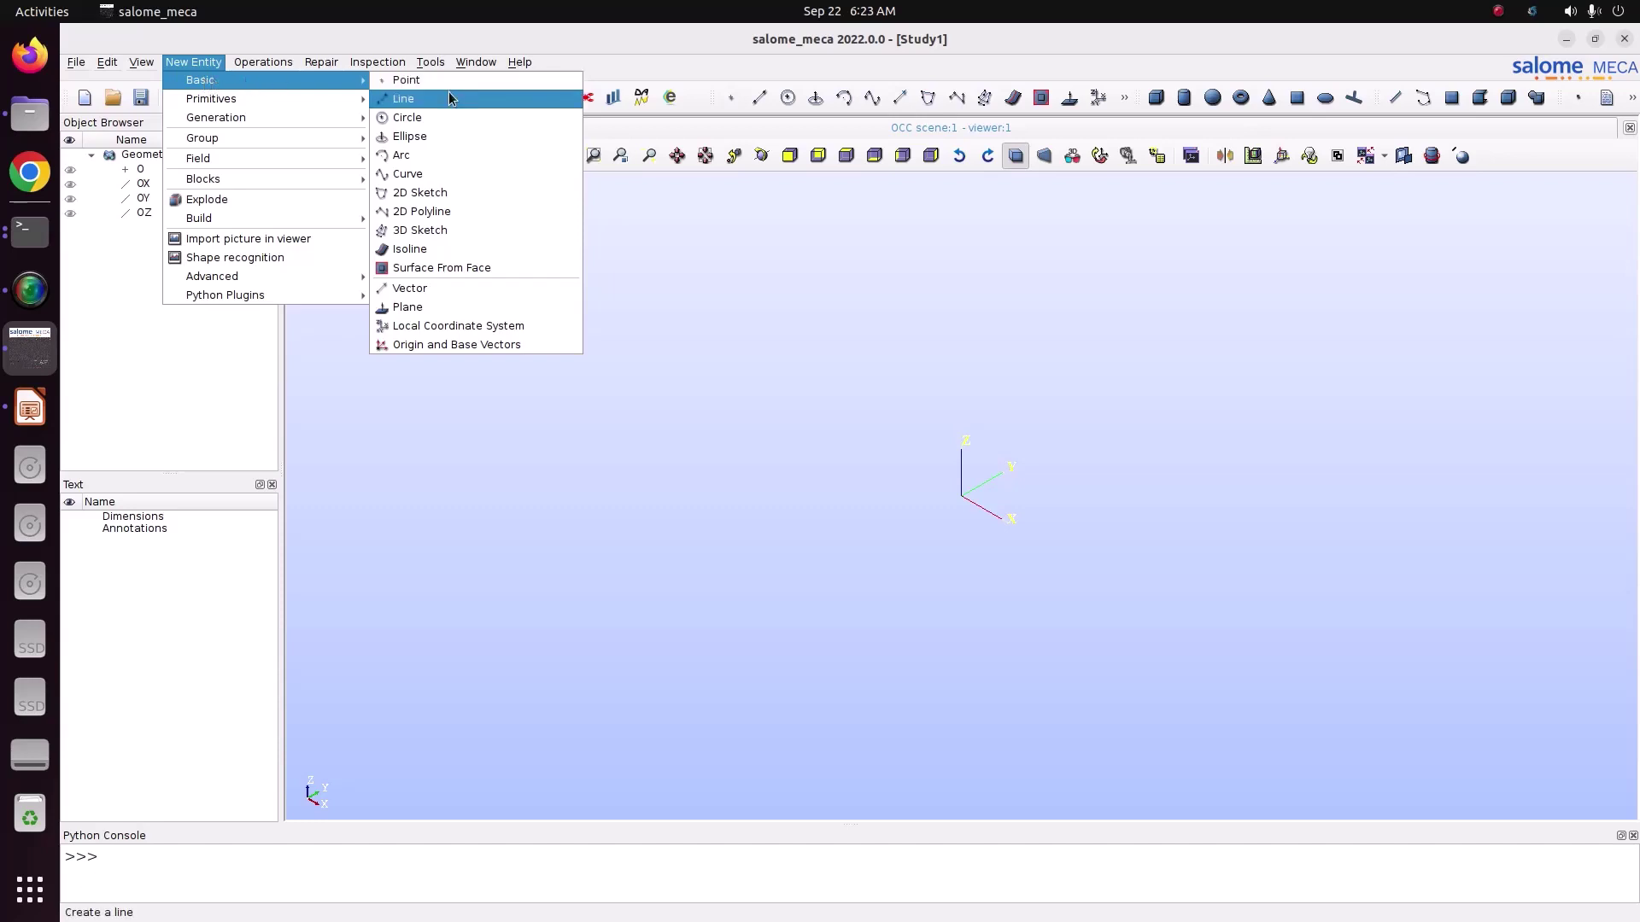
{"action": "left_click", "coordinate": [450, 191]}
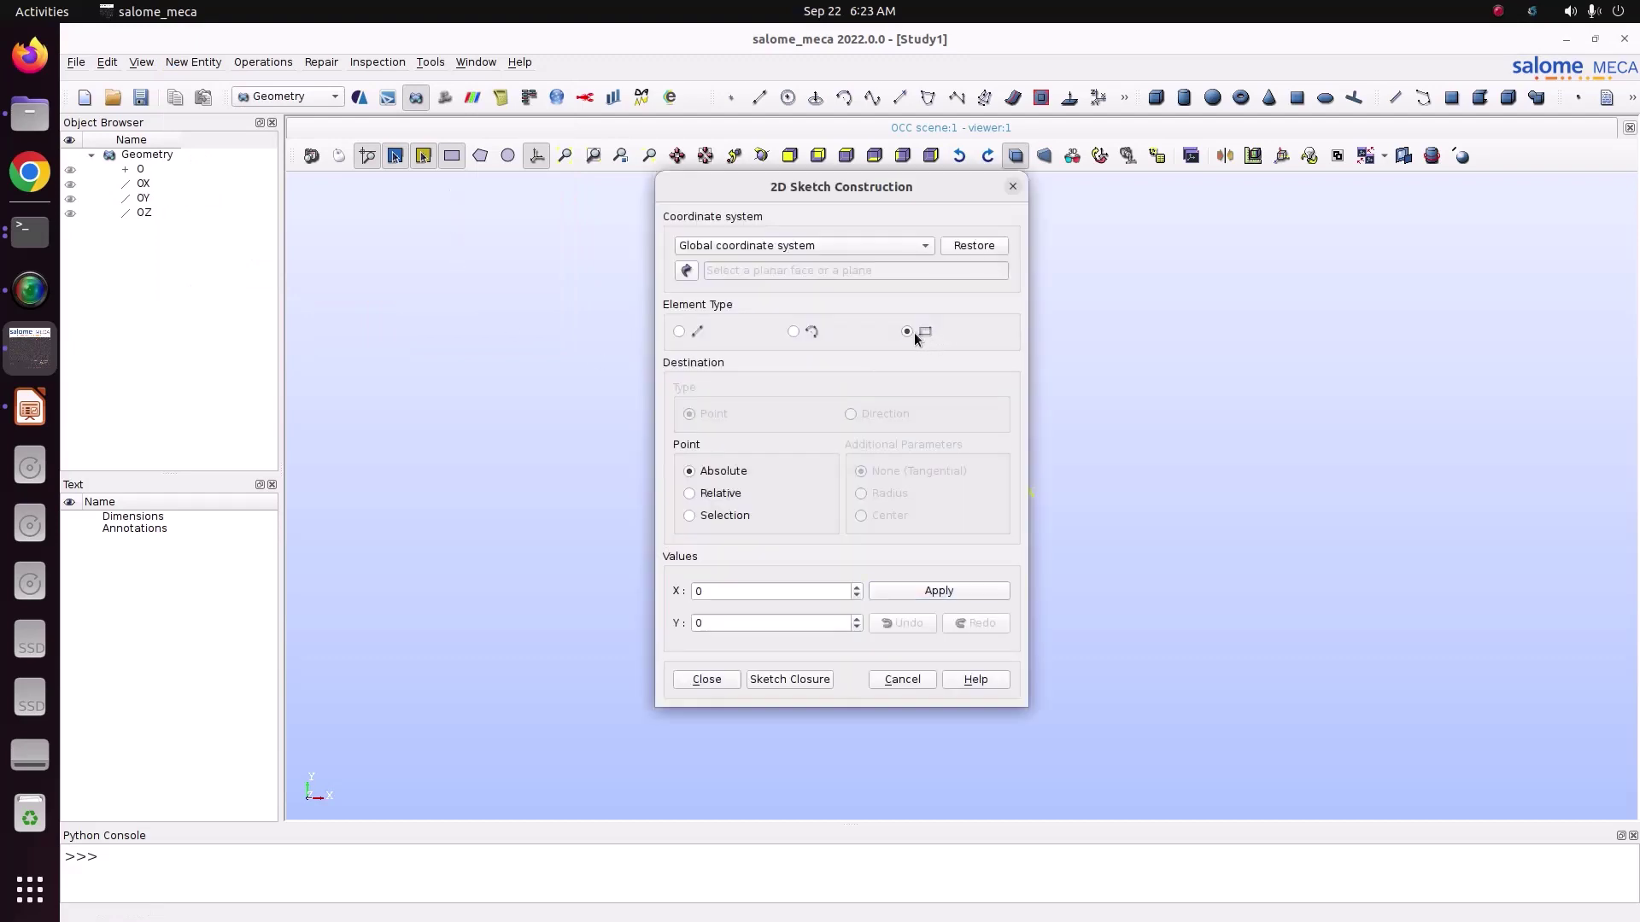
{"action": "left_click", "coordinate": [908, 331]}
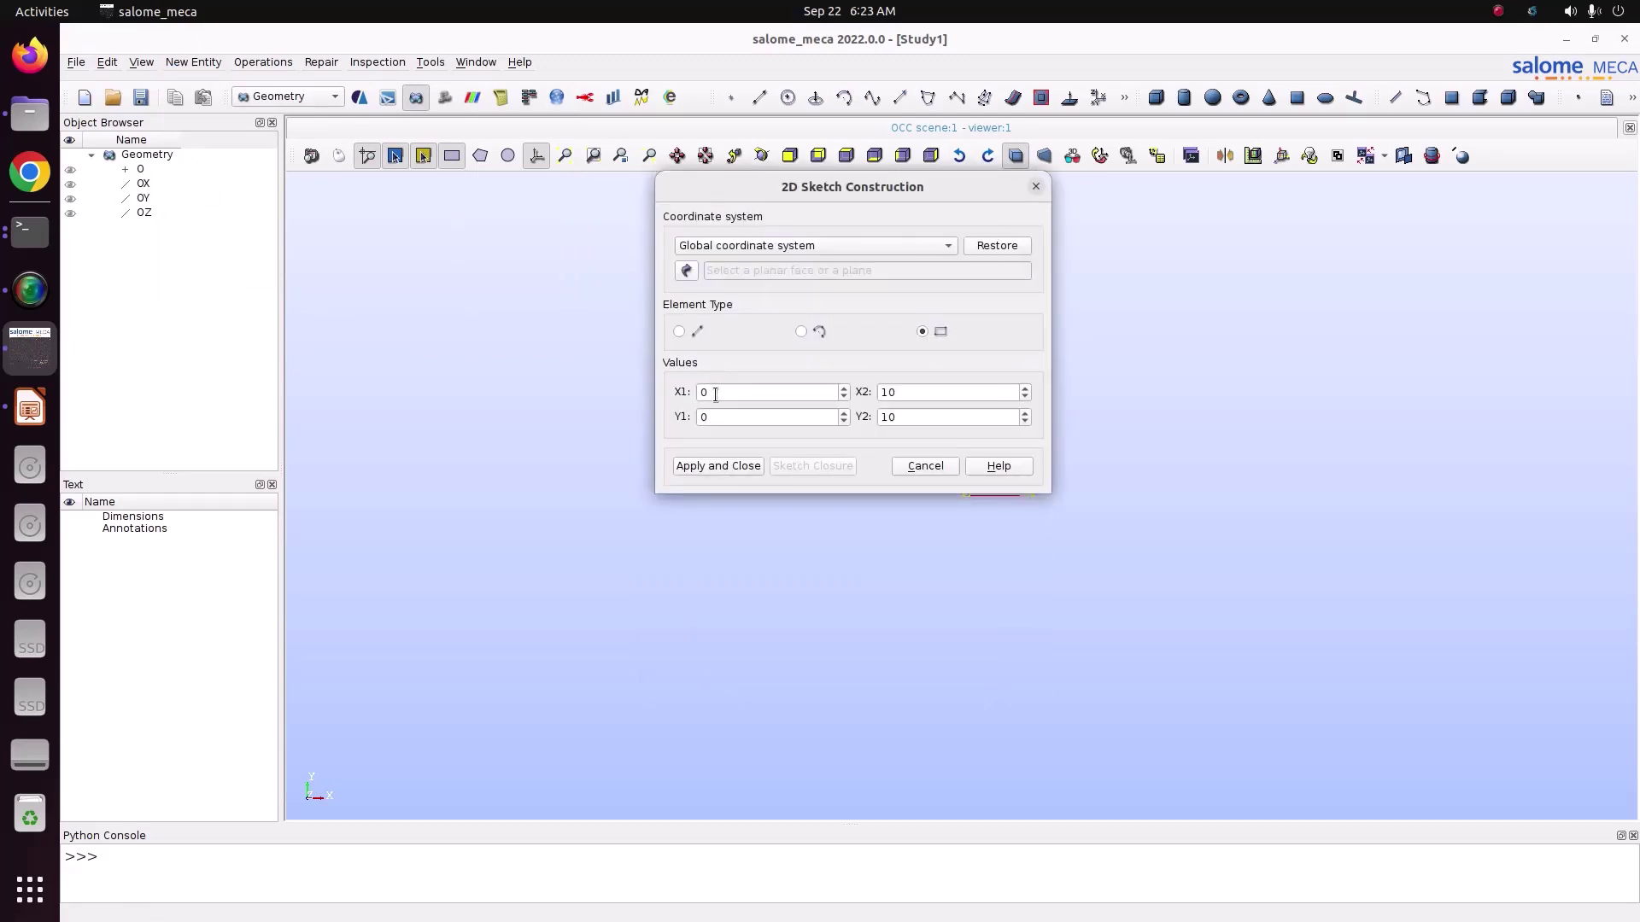
{"action": "left_click_drag", "start_coordinate": [959, 391], "coordinate": [852, 390]}
{"action": "type", "text": "0"}
{"action": "key", "text": "Tab"}
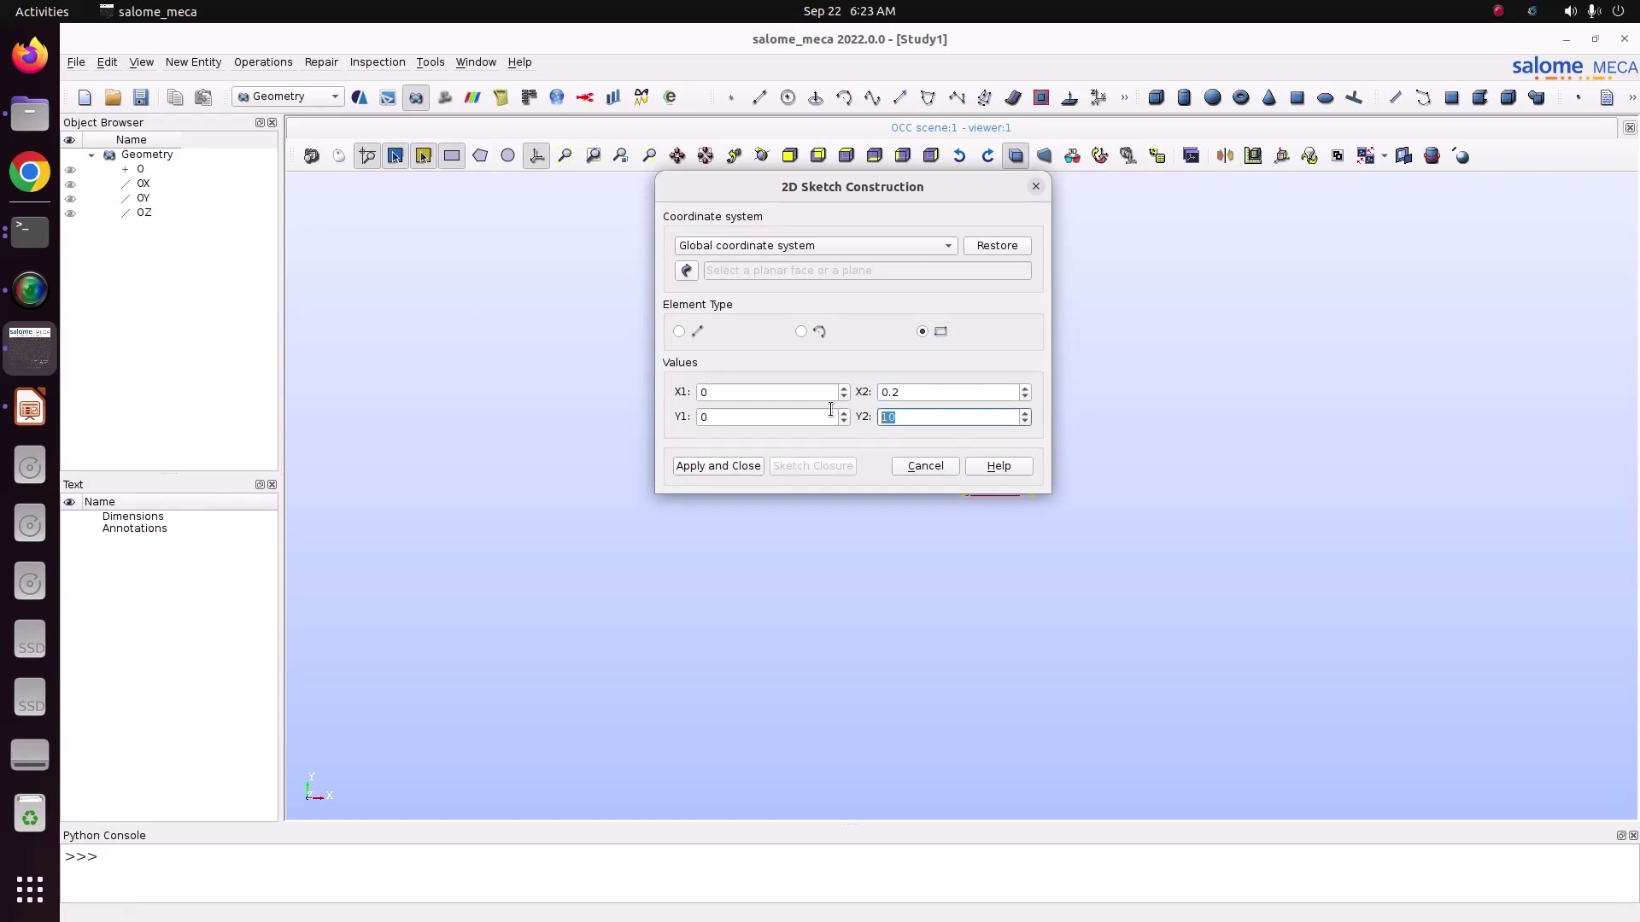
{"action": "type", "text": "0.1"}
{"action": "left_click_drag", "start_coordinate": [869, 190], "coordinate": [403, 260]}
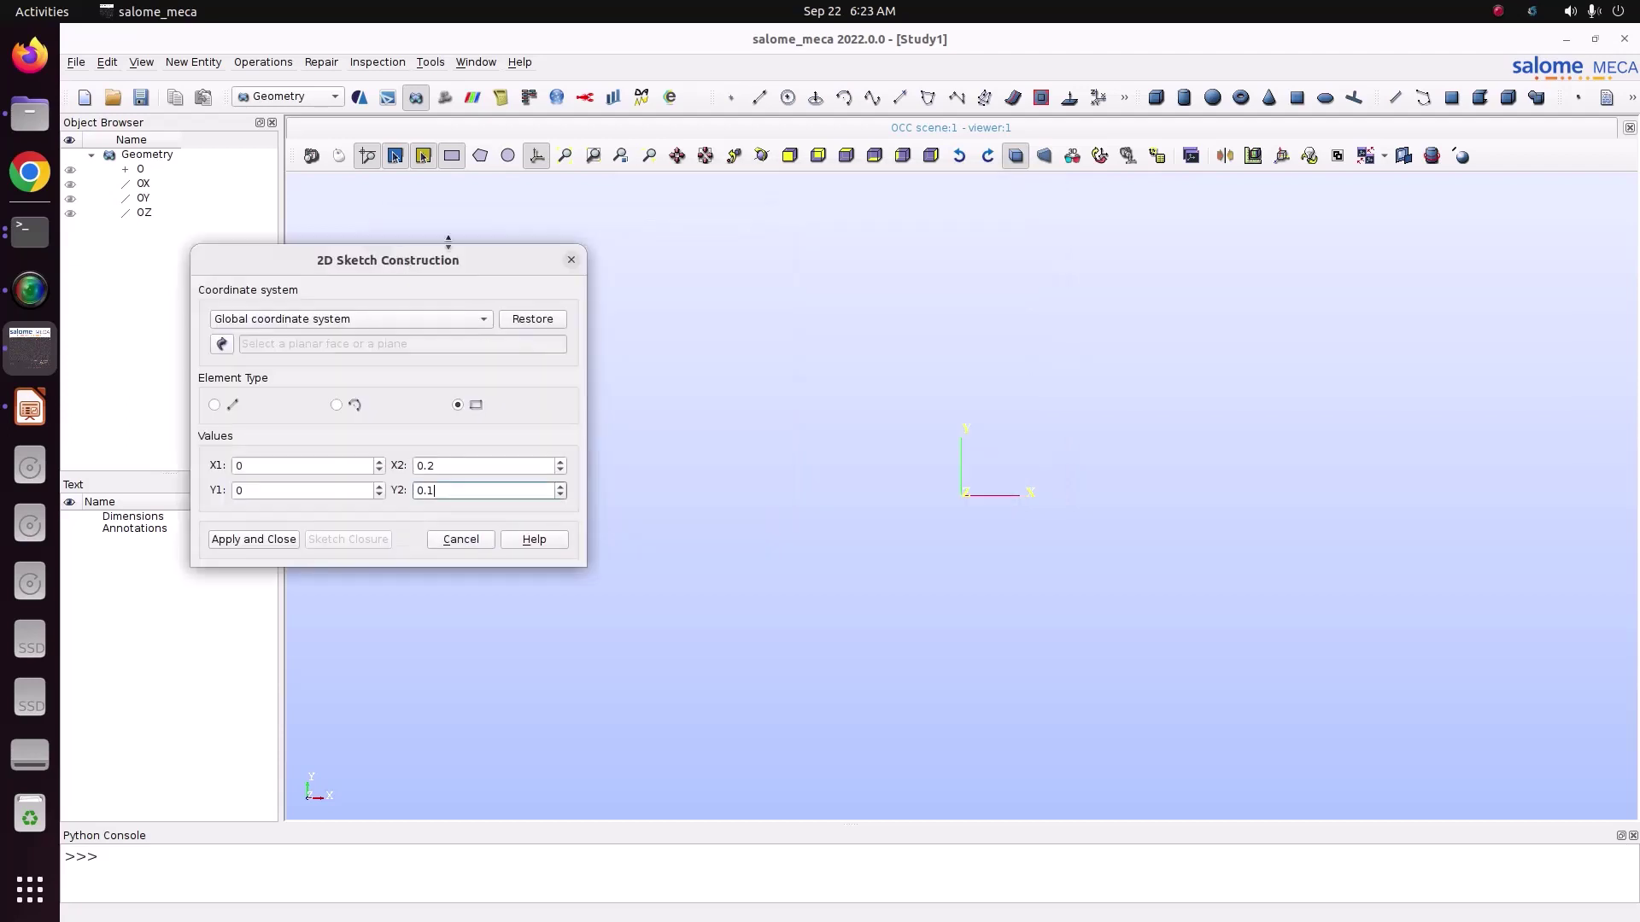
{"action": "scroll", "coordinate": [966, 392], "scroll_direction": "up", "scroll_amount": 5}
{"action": "scroll", "coordinate": [966, 392], "scroll_direction": "down", "scroll_amount": 3}
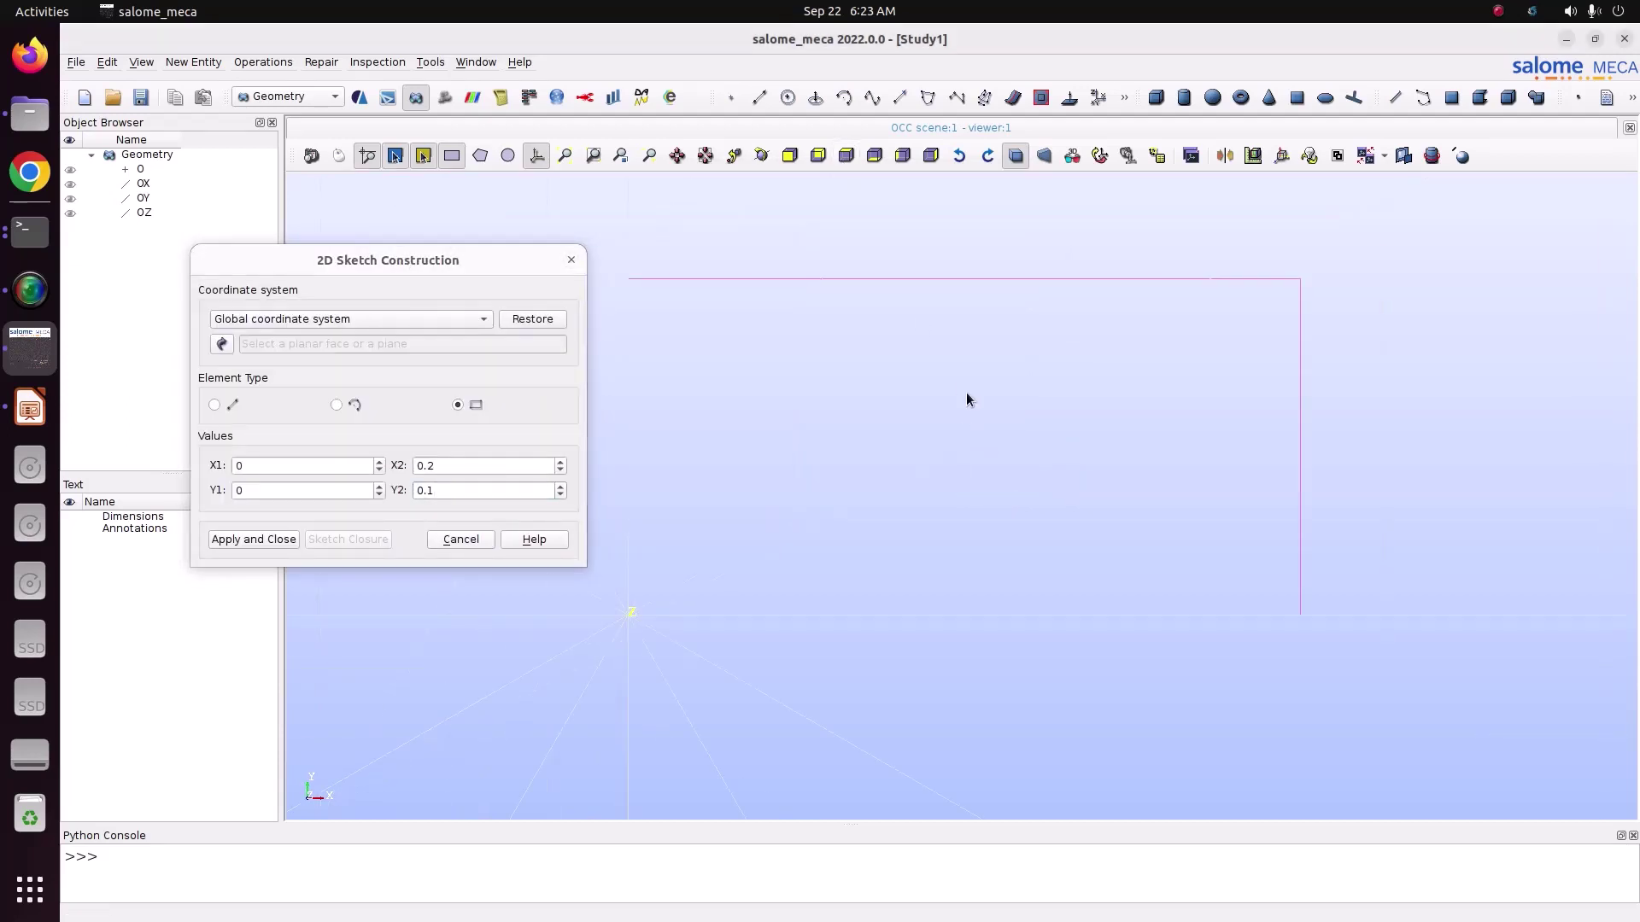
{"action": "left_click", "coordinate": [274, 541]}
Build a planar face from the rectangle sketch
{"action": "left_click", "coordinate": [172, 229]}
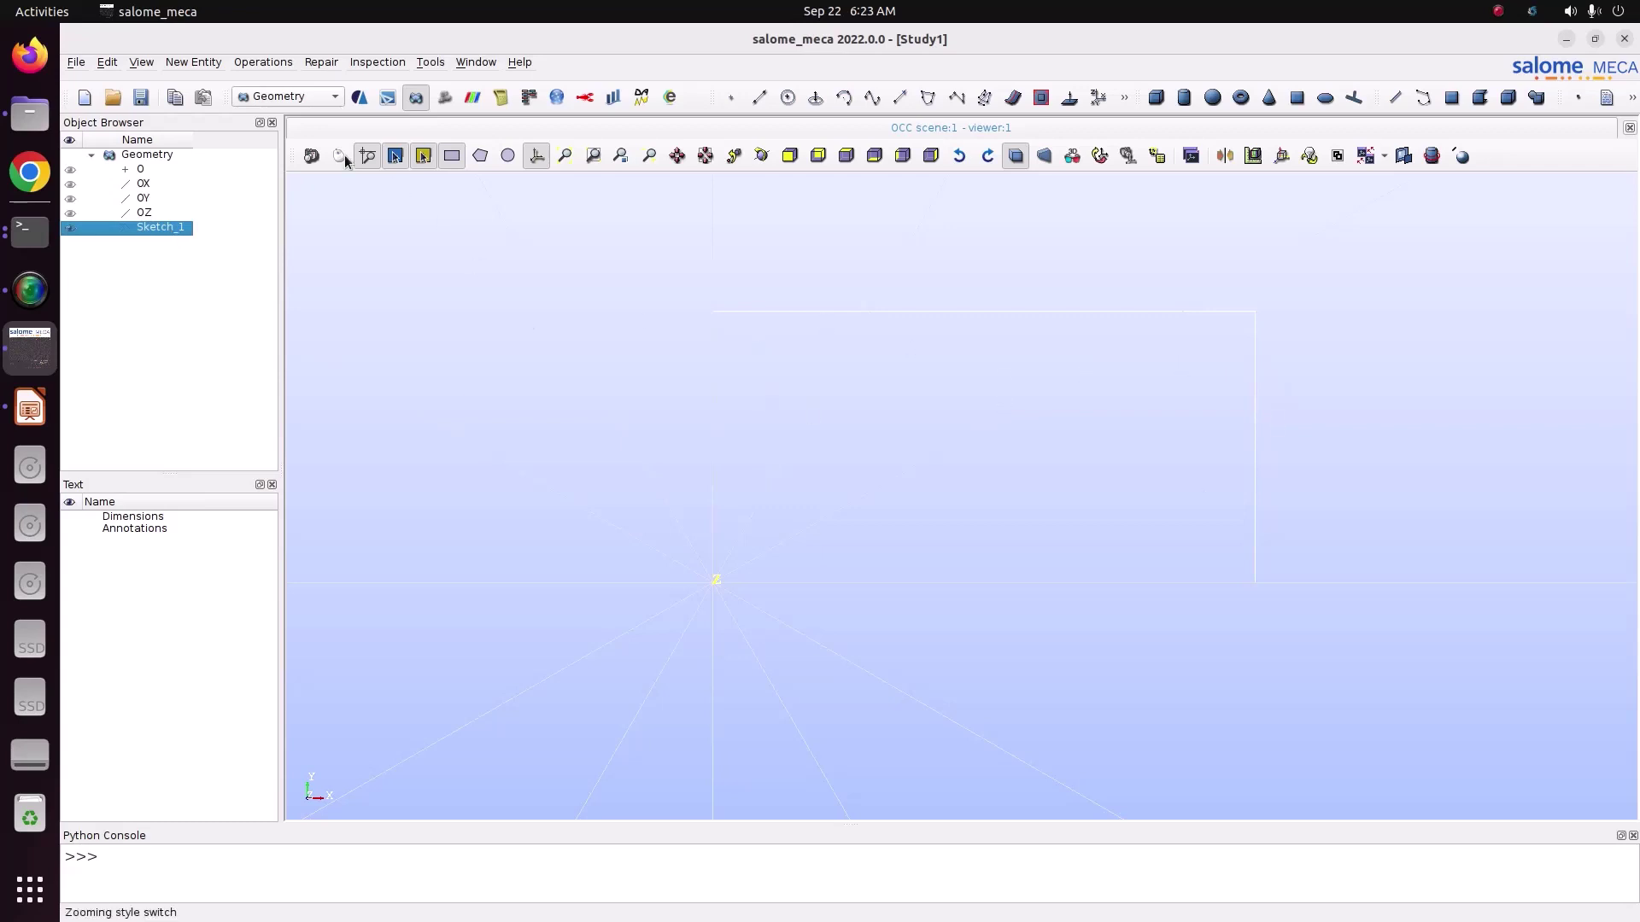
{"action": "left_click", "coordinate": [206, 62]}
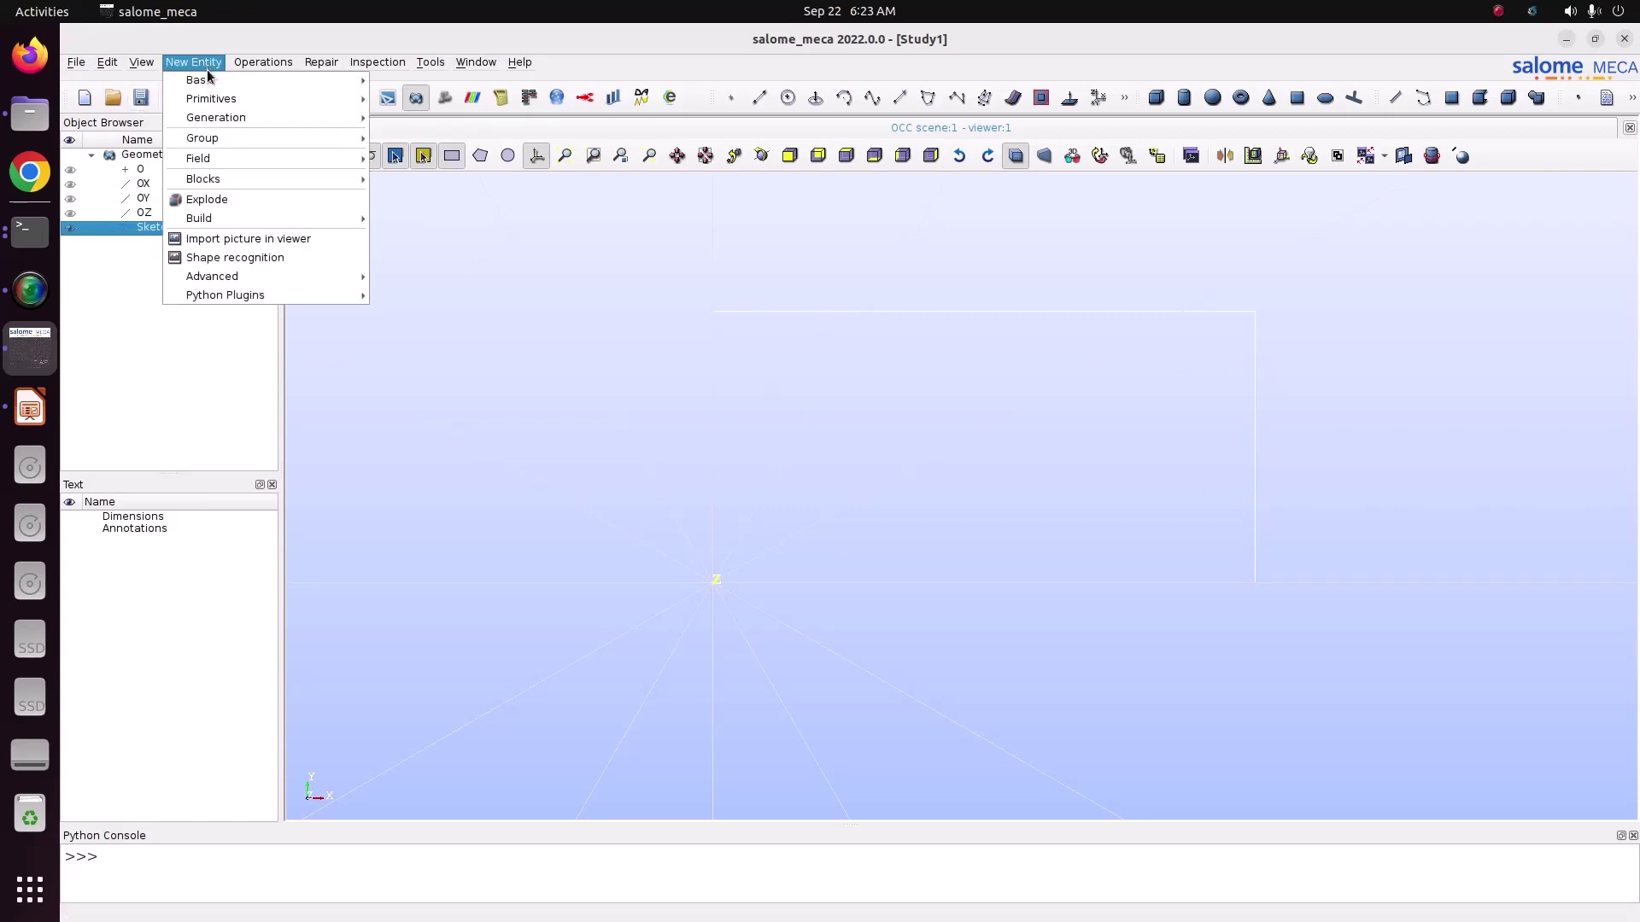
{"action": "mouse_move", "coordinate": [221, 218]}
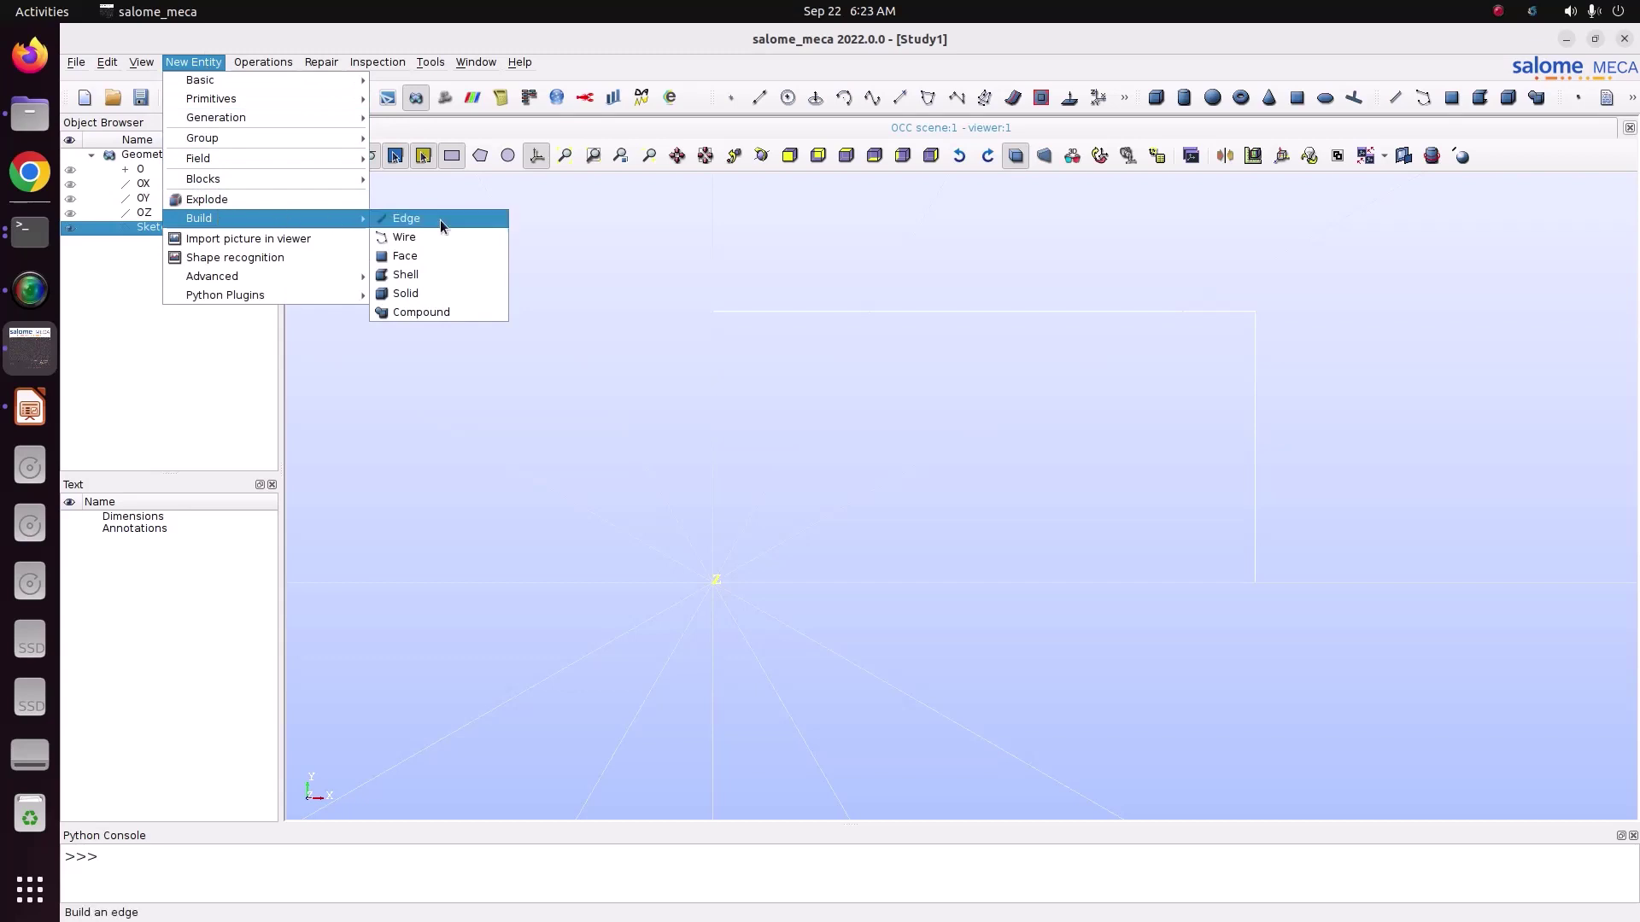
{"action": "left_click", "coordinate": [439, 256]}
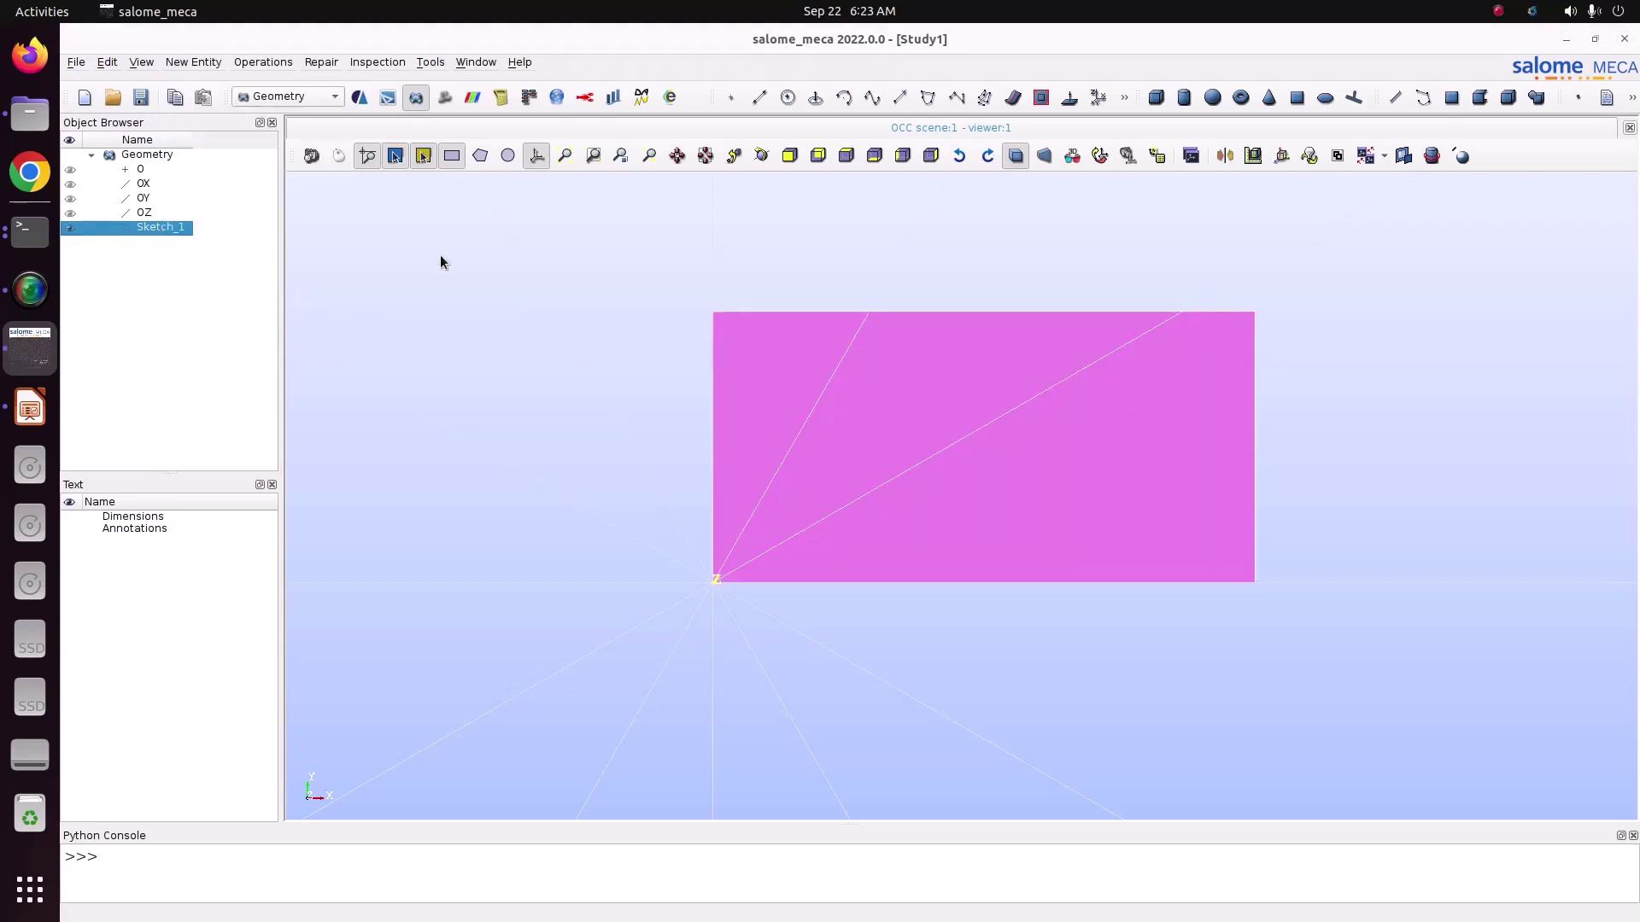
{"action": "left_click_drag", "start_coordinate": [856, 313], "coordinate": [566, 223]}
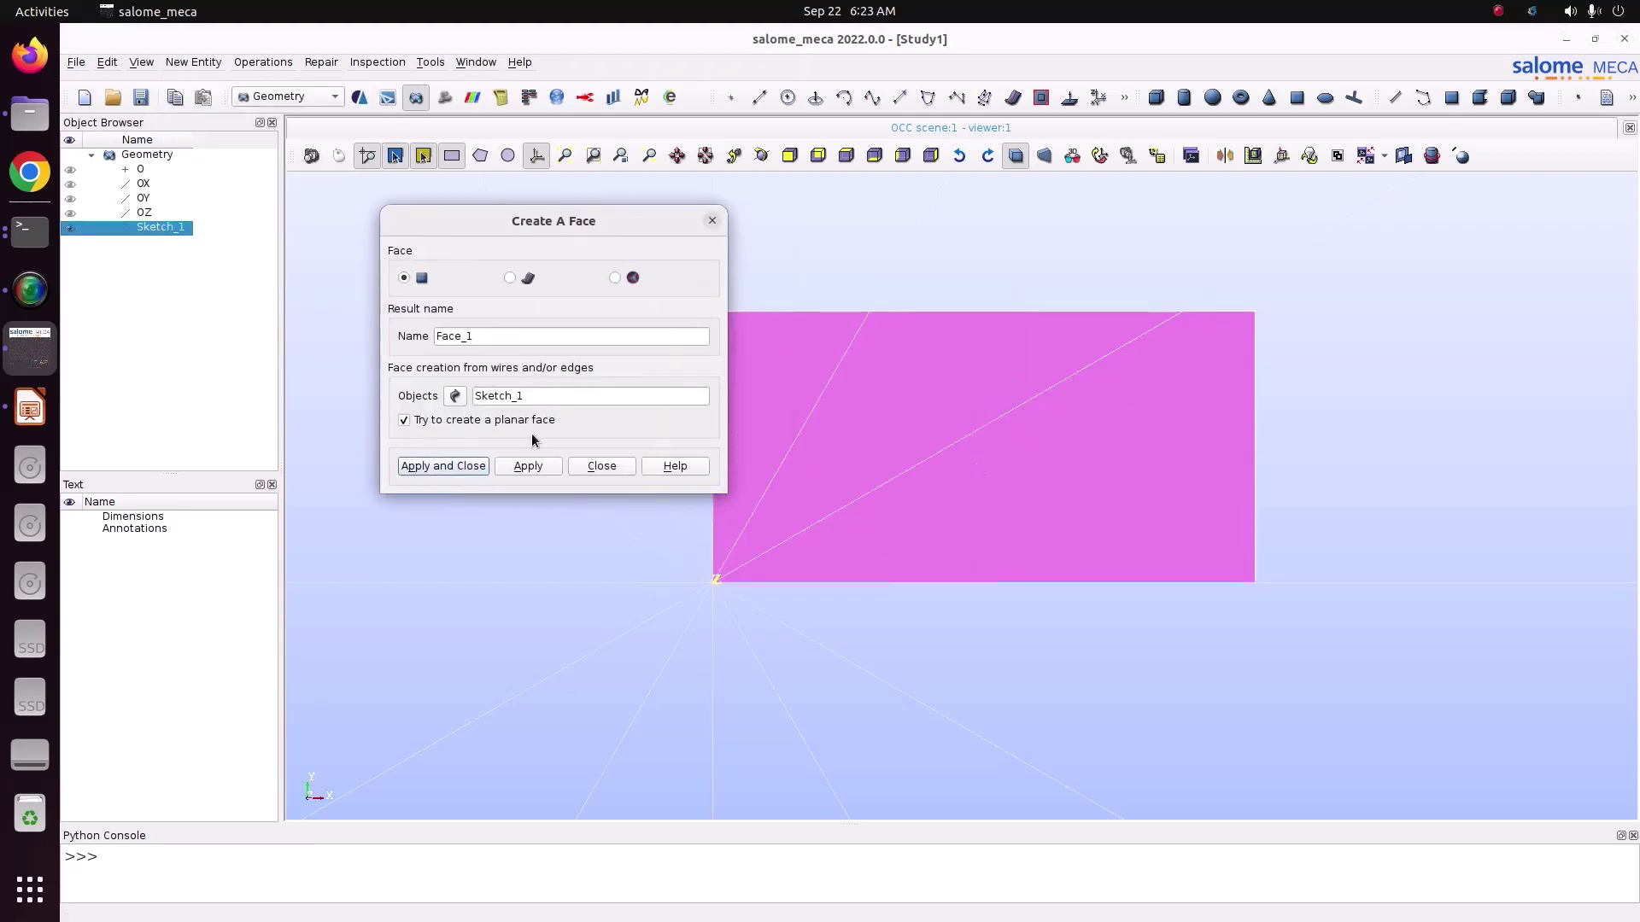
{"action": "left_click", "coordinate": [454, 471]}
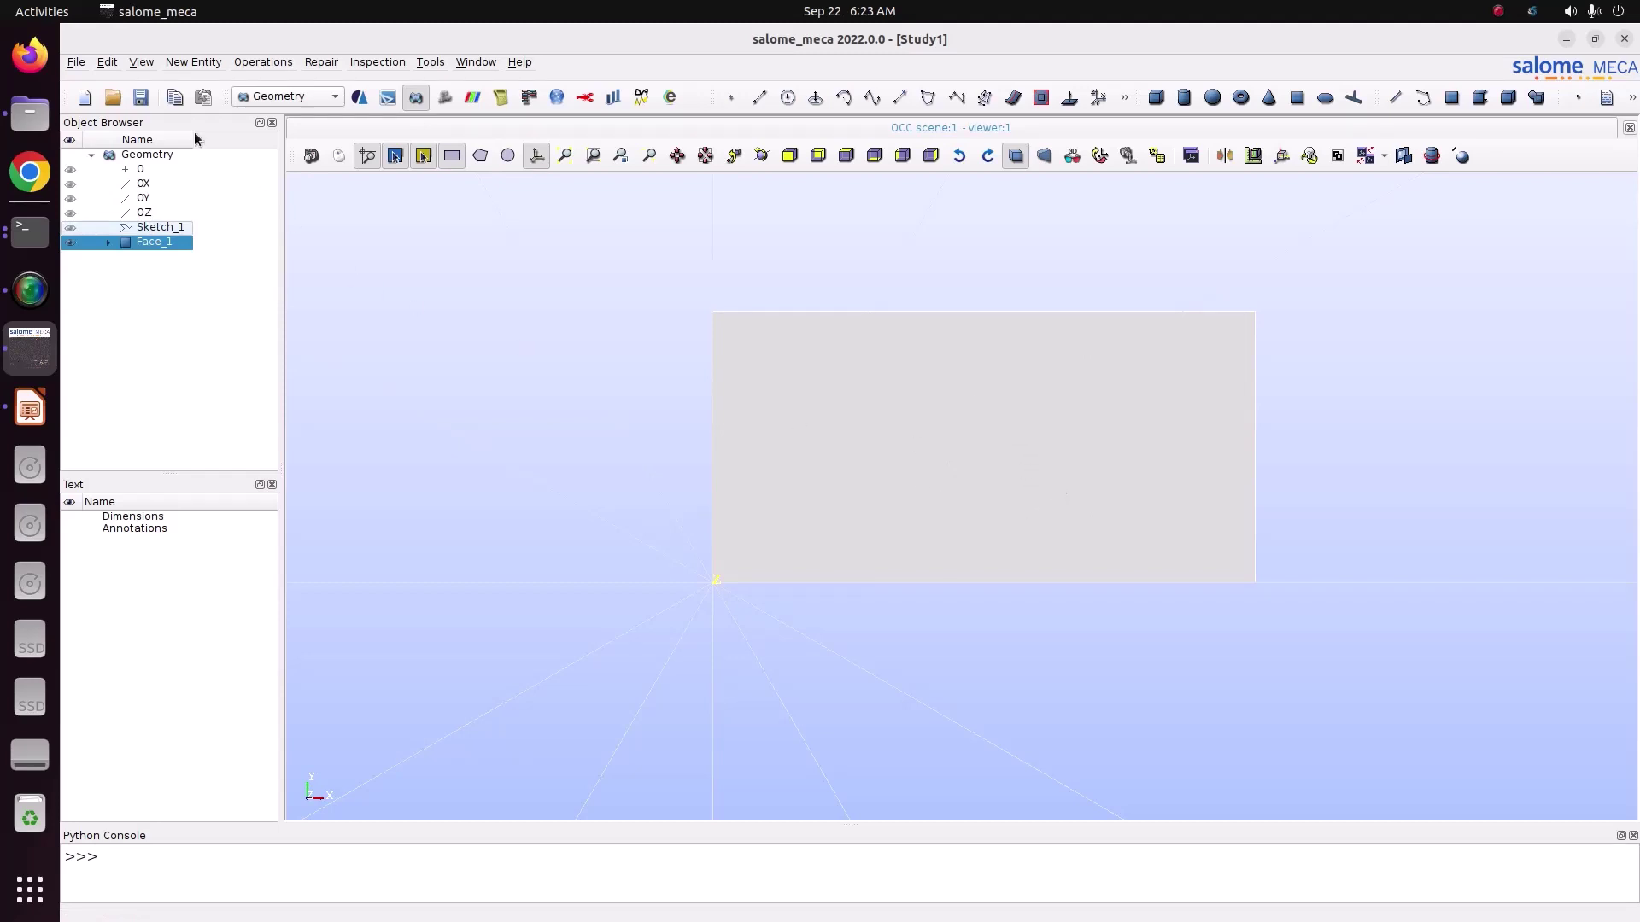
Create a point by coordinates at the centre of the rectangular face, with X at 0.1 and Z at 0
{"action": "left_click", "coordinate": [195, 63]}
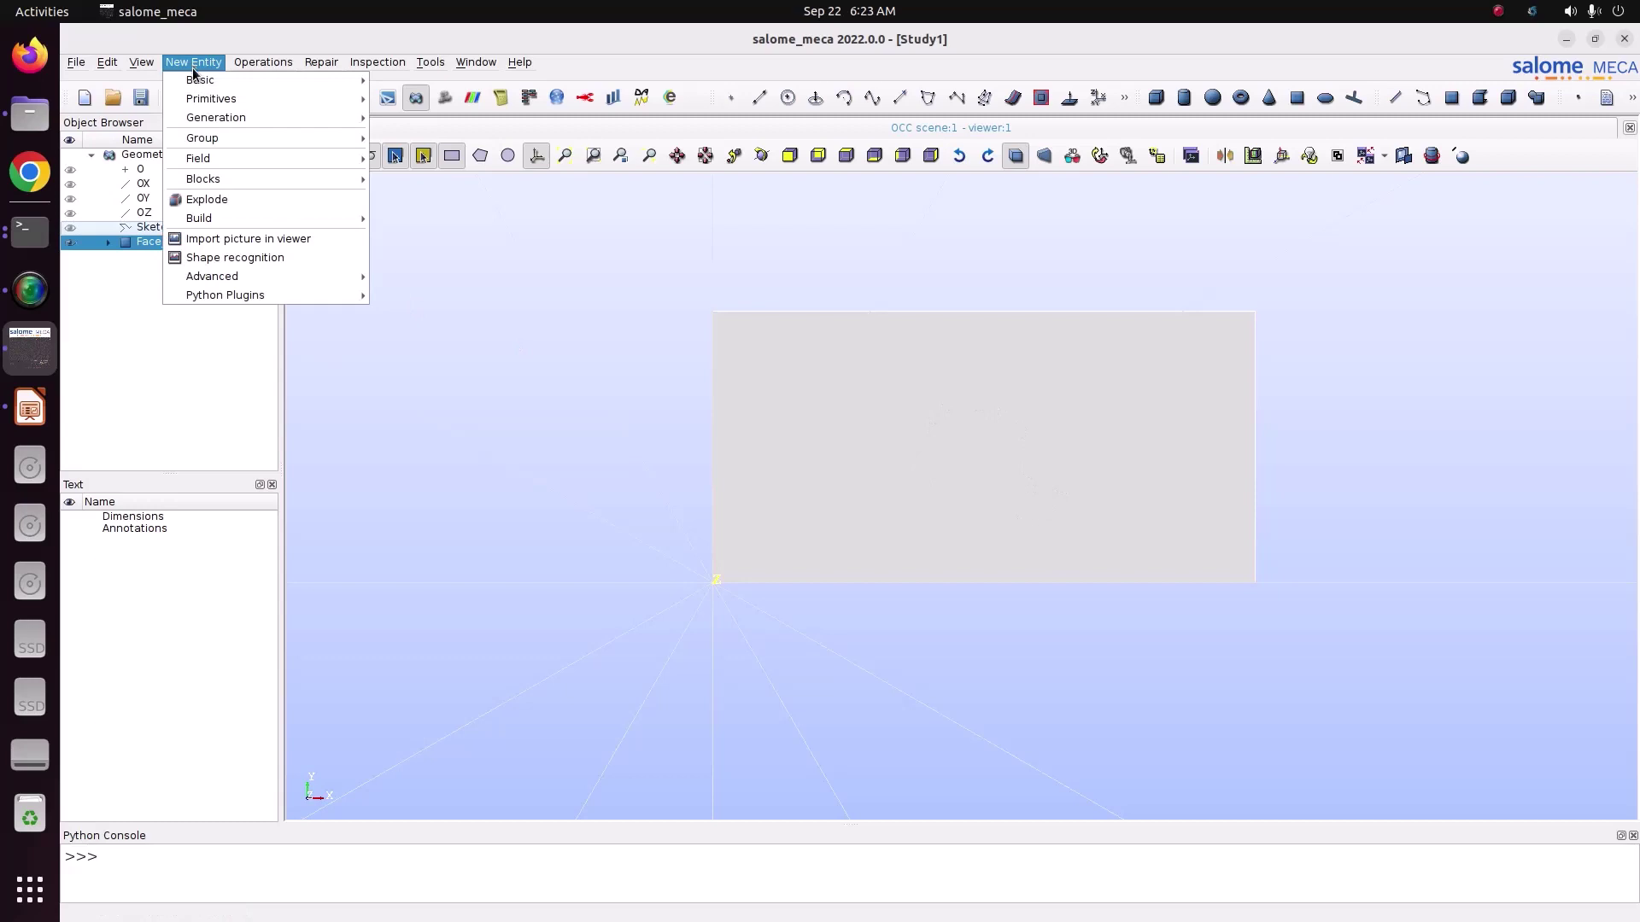
{"action": "mouse_move", "coordinate": [195, 78]}
{"action": "left_click", "coordinate": [397, 92]}
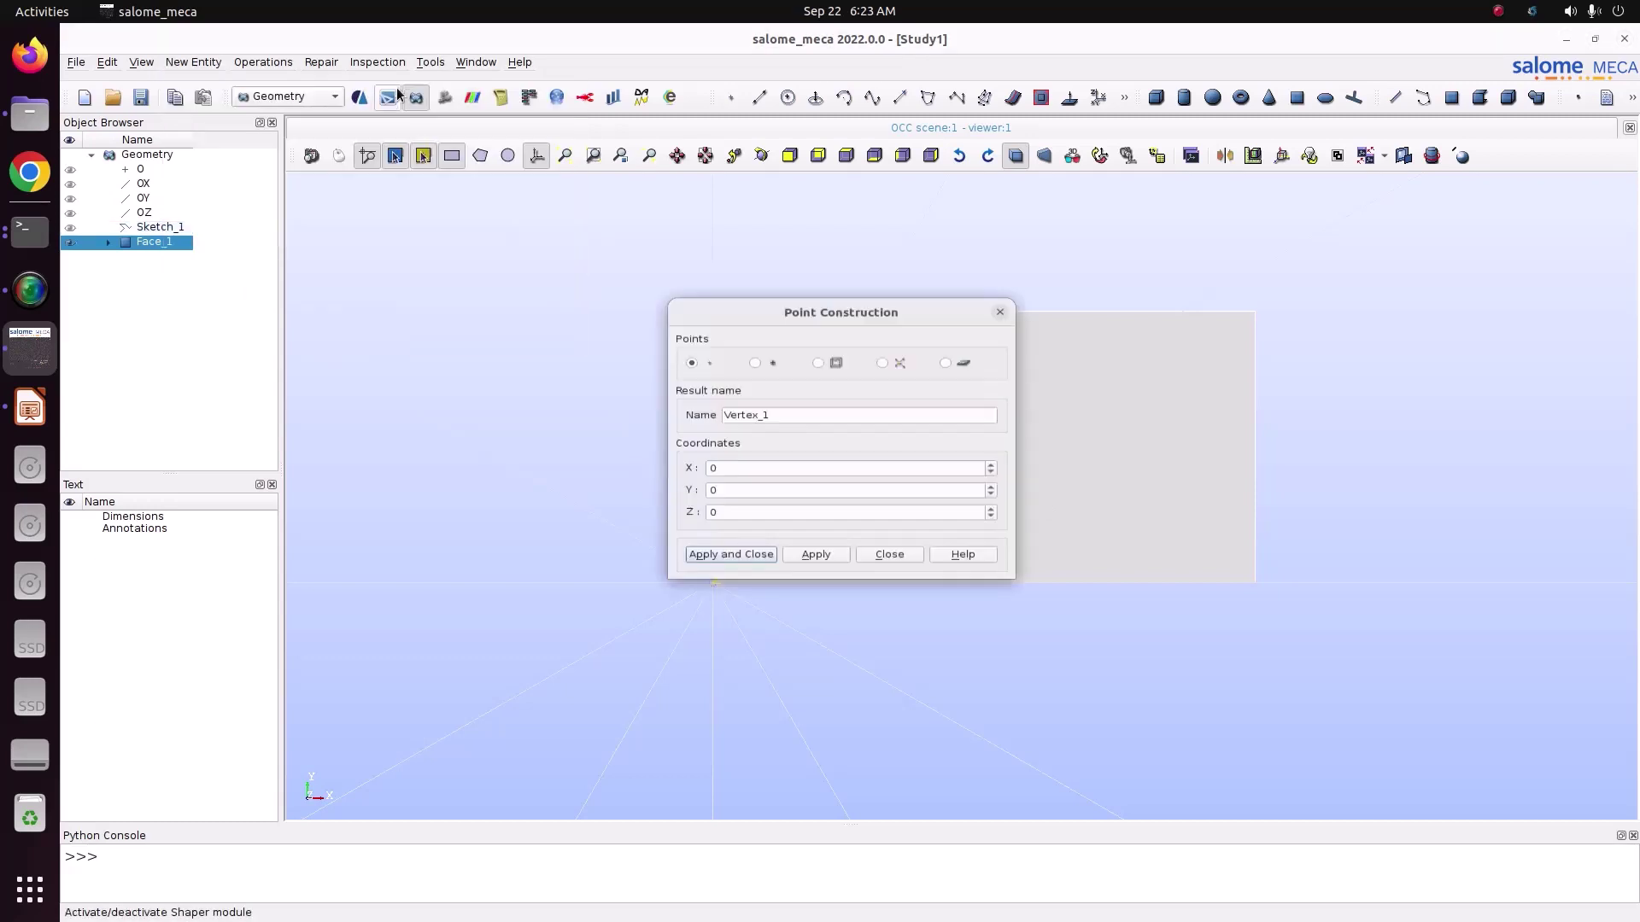
{"action": "left_click_drag", "start_coordinate": [888, 315], "coordinate": [489, 245]}
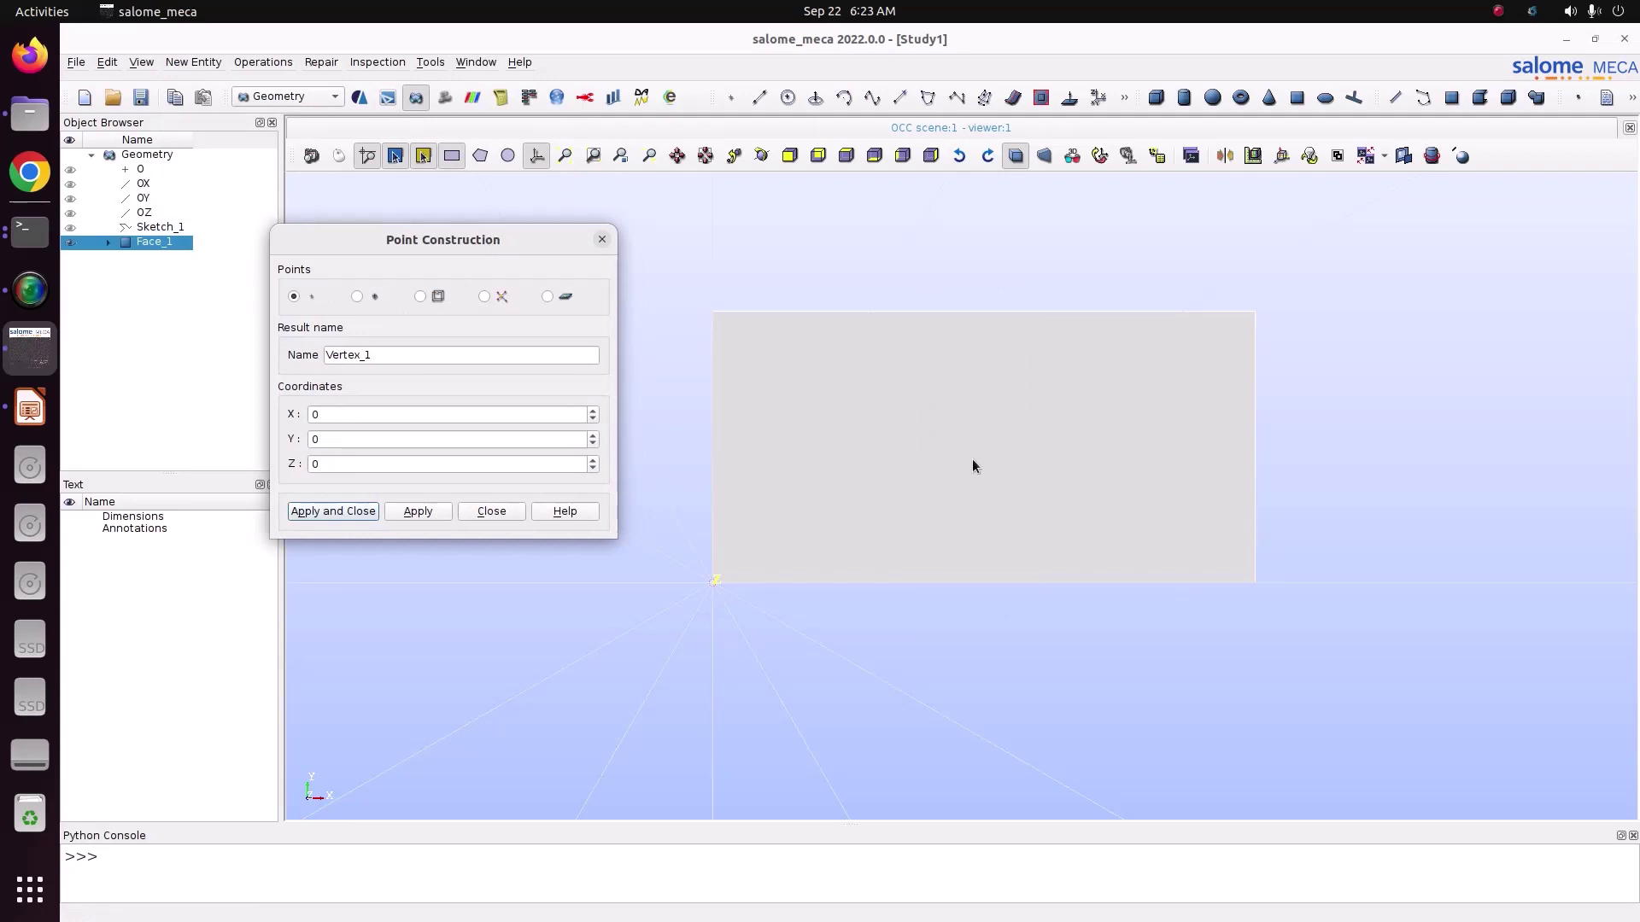
{"action": "double_click", "coordinate": [358, 415]}
{"action": "type", "text": "0.1"}
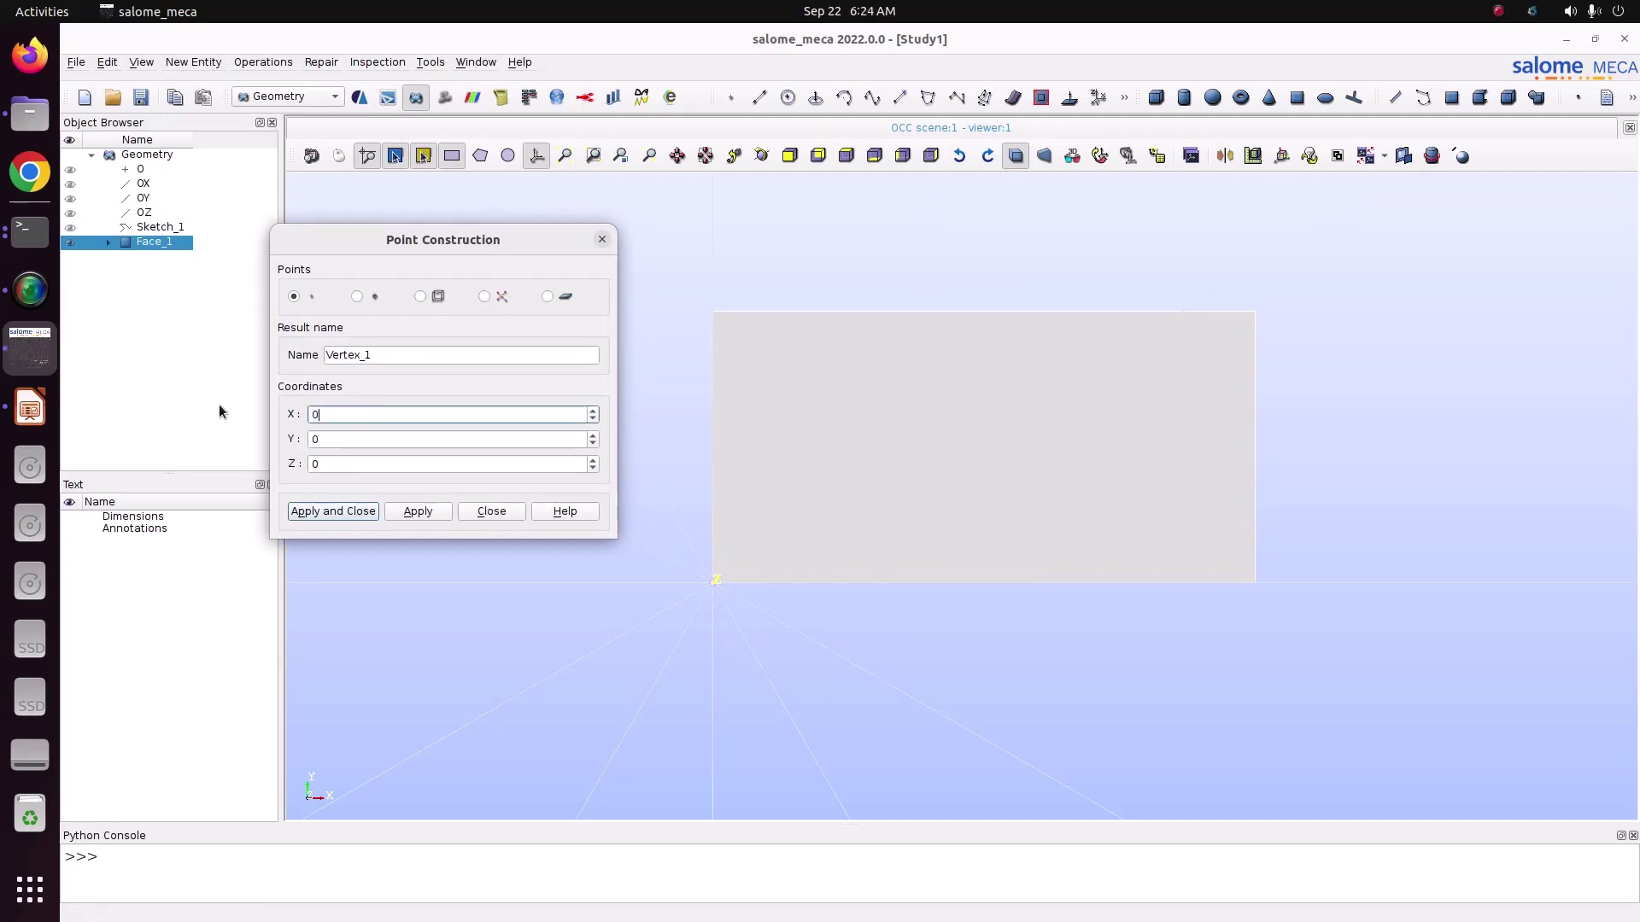
{"action": "double_click", "coordinate": [322, 440]}
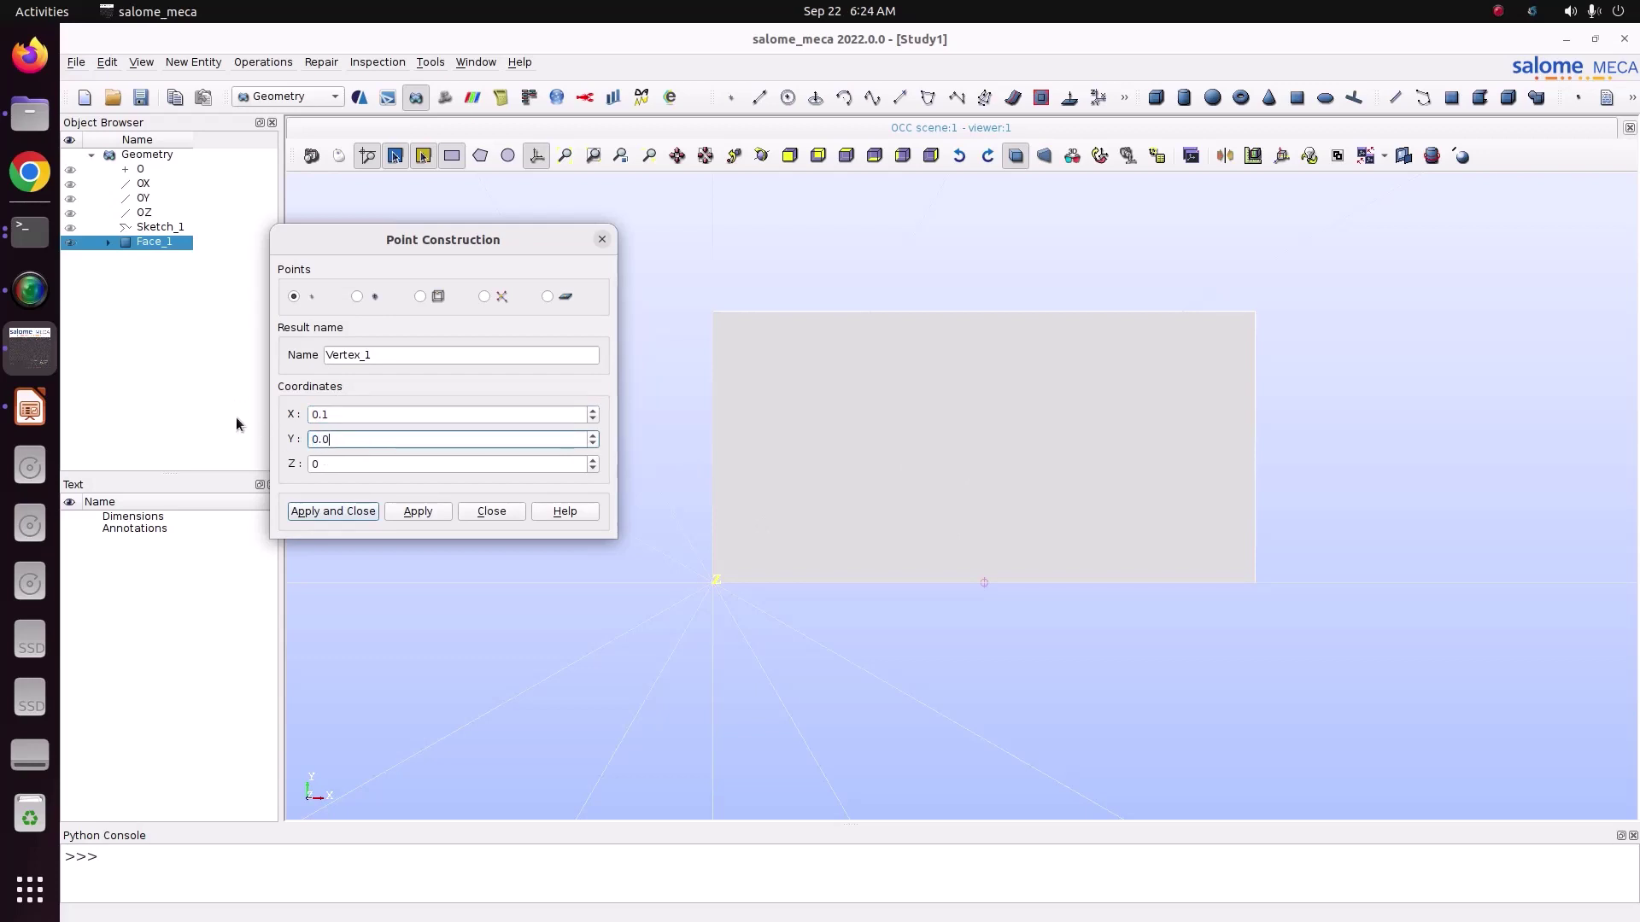
{"action": "left_click", "coordinate": [337, 511]}
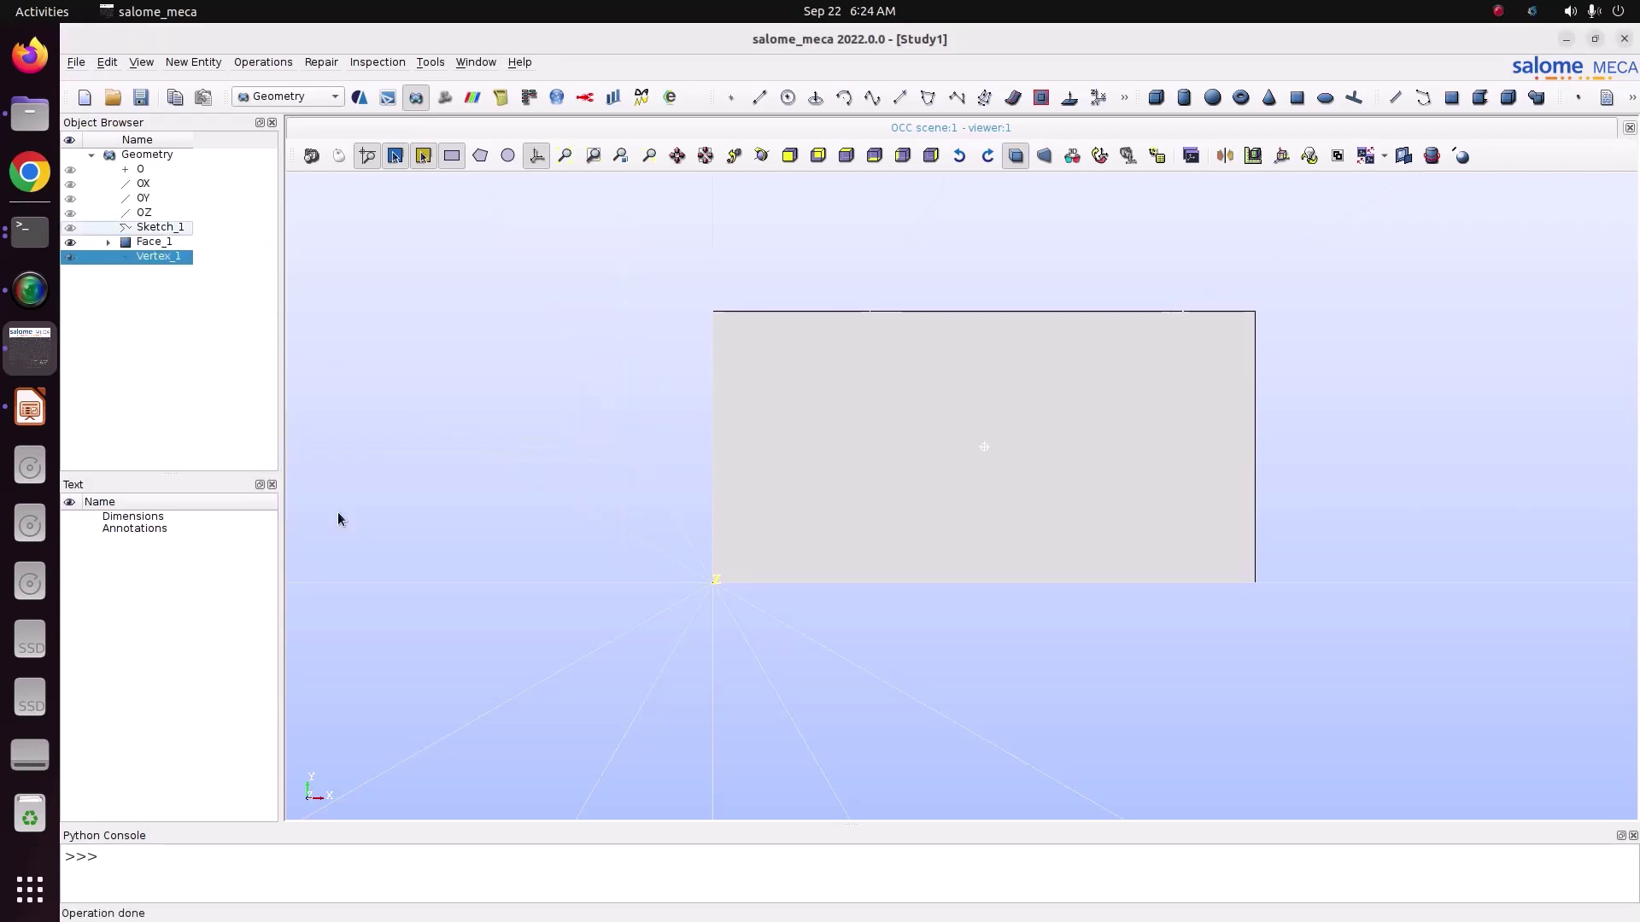
Create a circle centred on Vertex_1 with OZ as its normal vector and a radius of 0.025
{"action": "left_click", "coordinate": [205, 62]}
{"action": "mouse_move", "coordinate": [212, 79]}
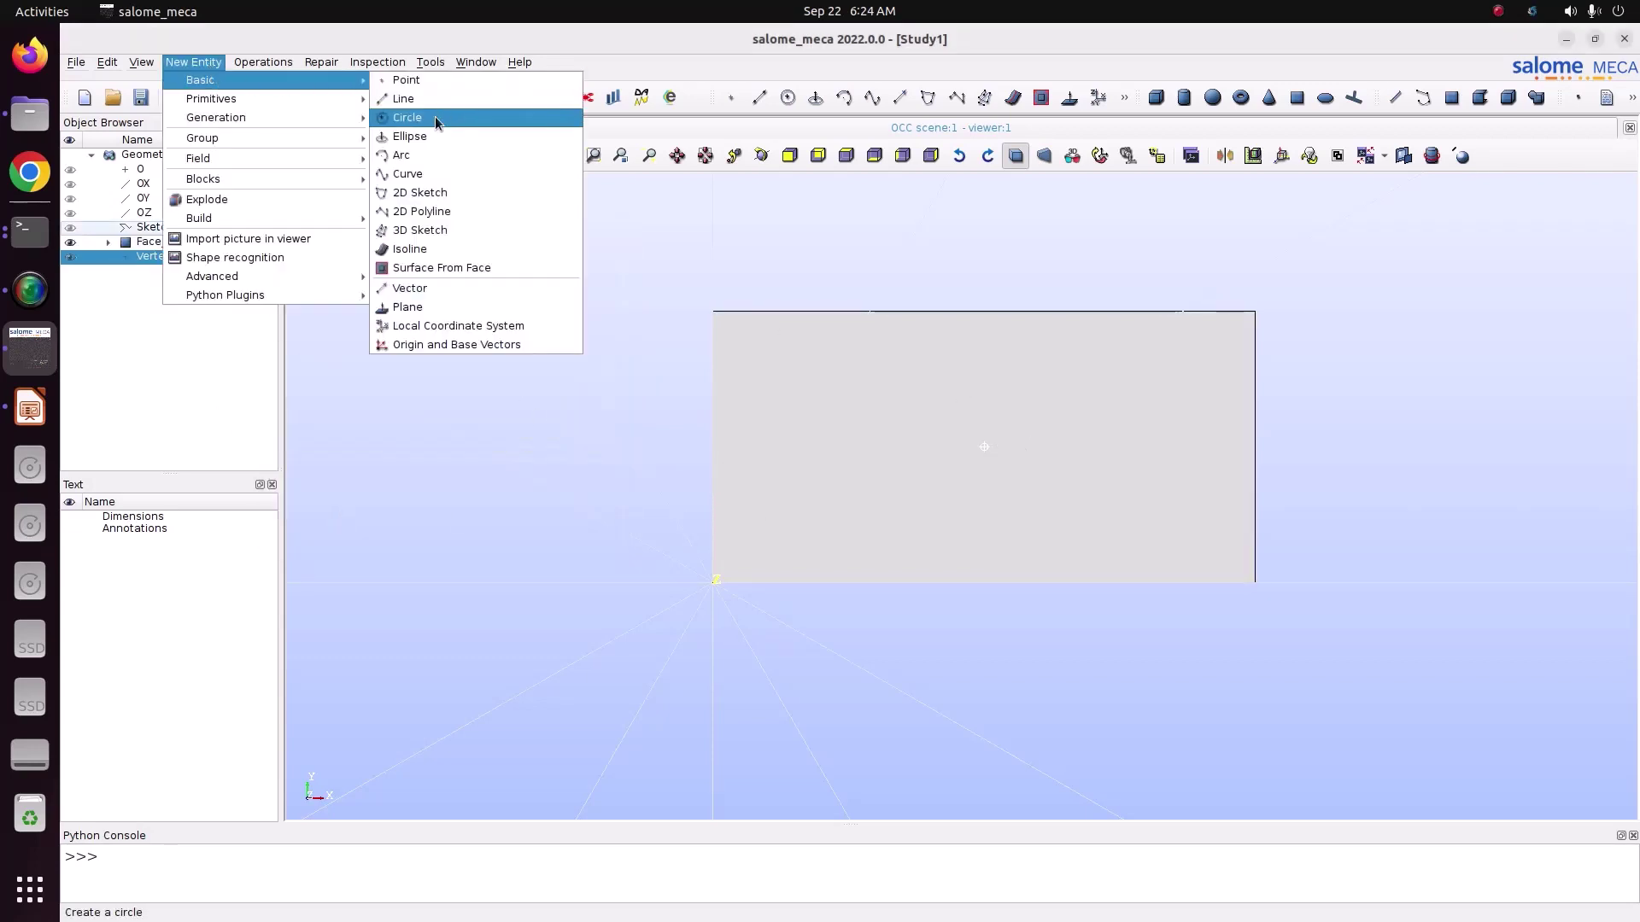
{"action": "left_click", "coordinate": [427, 118]}
{"action": "left_click_drag", "start_coordinate": [871, 304], "coordinate": [493, 222]}
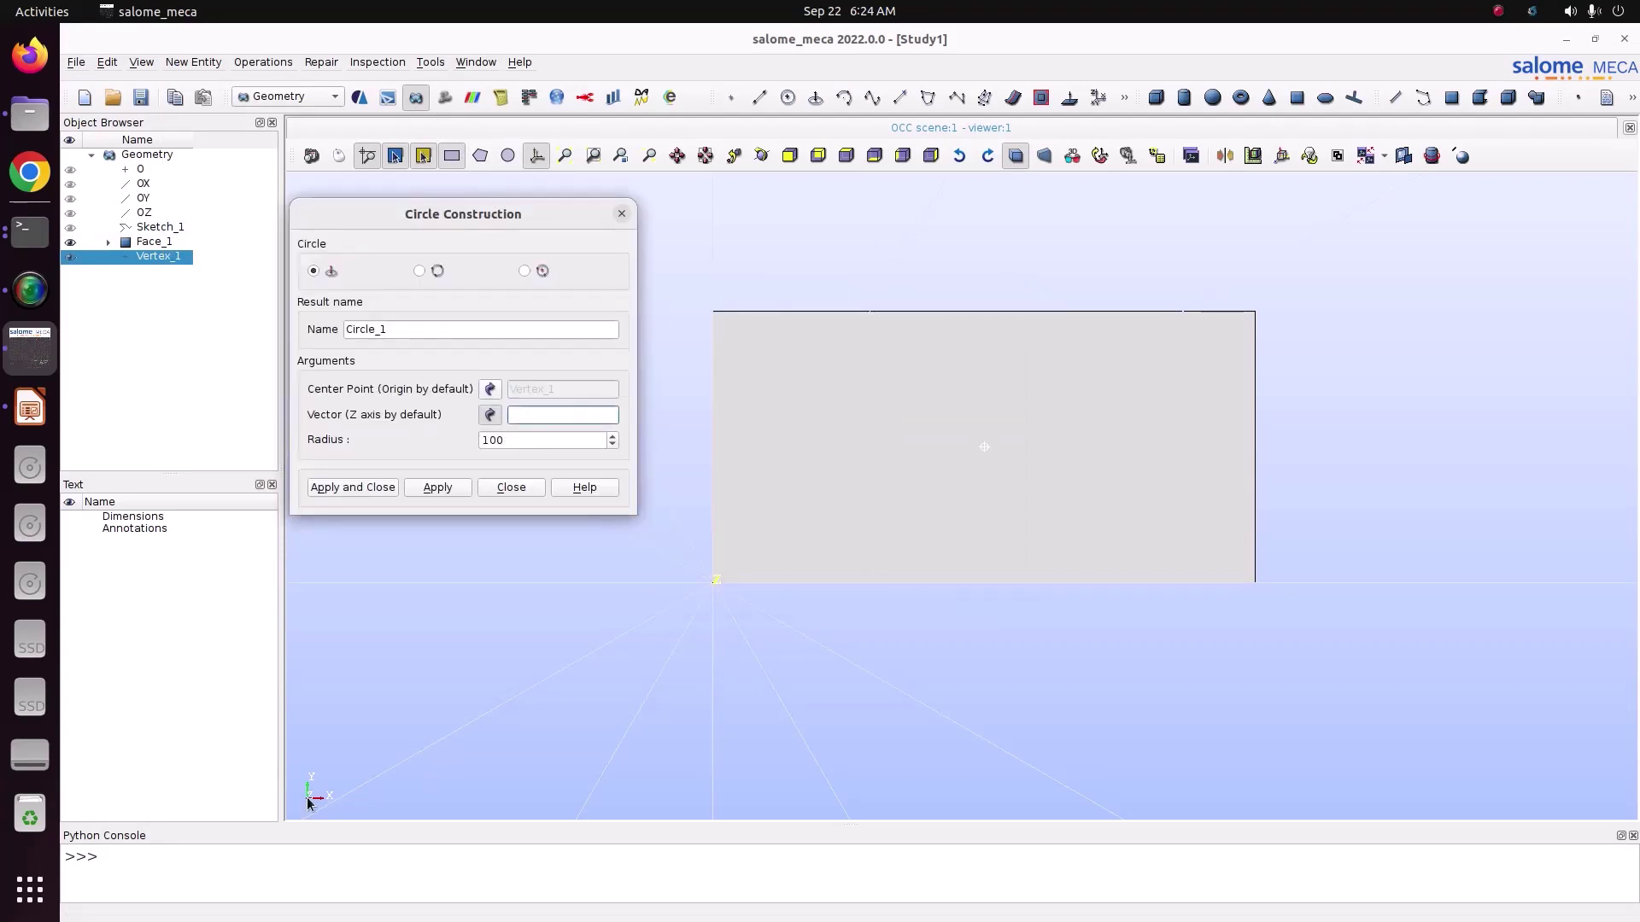
{"action": "left_click", "coordinate": [143, 212]}
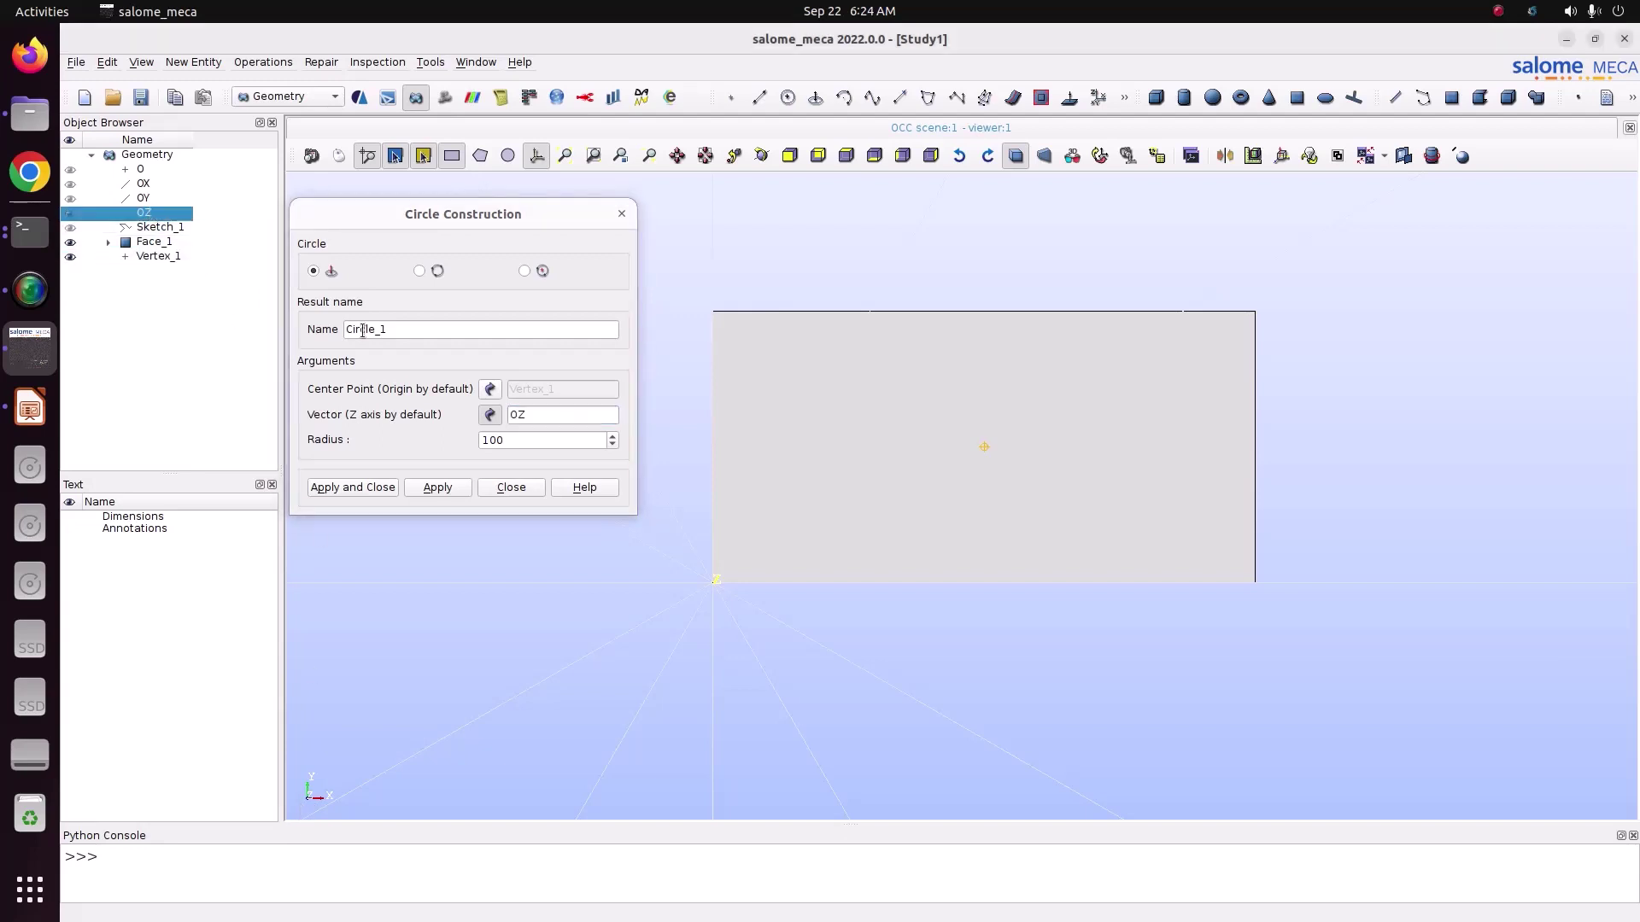
{"action": "left_click", "coordinate": [534, 439]}
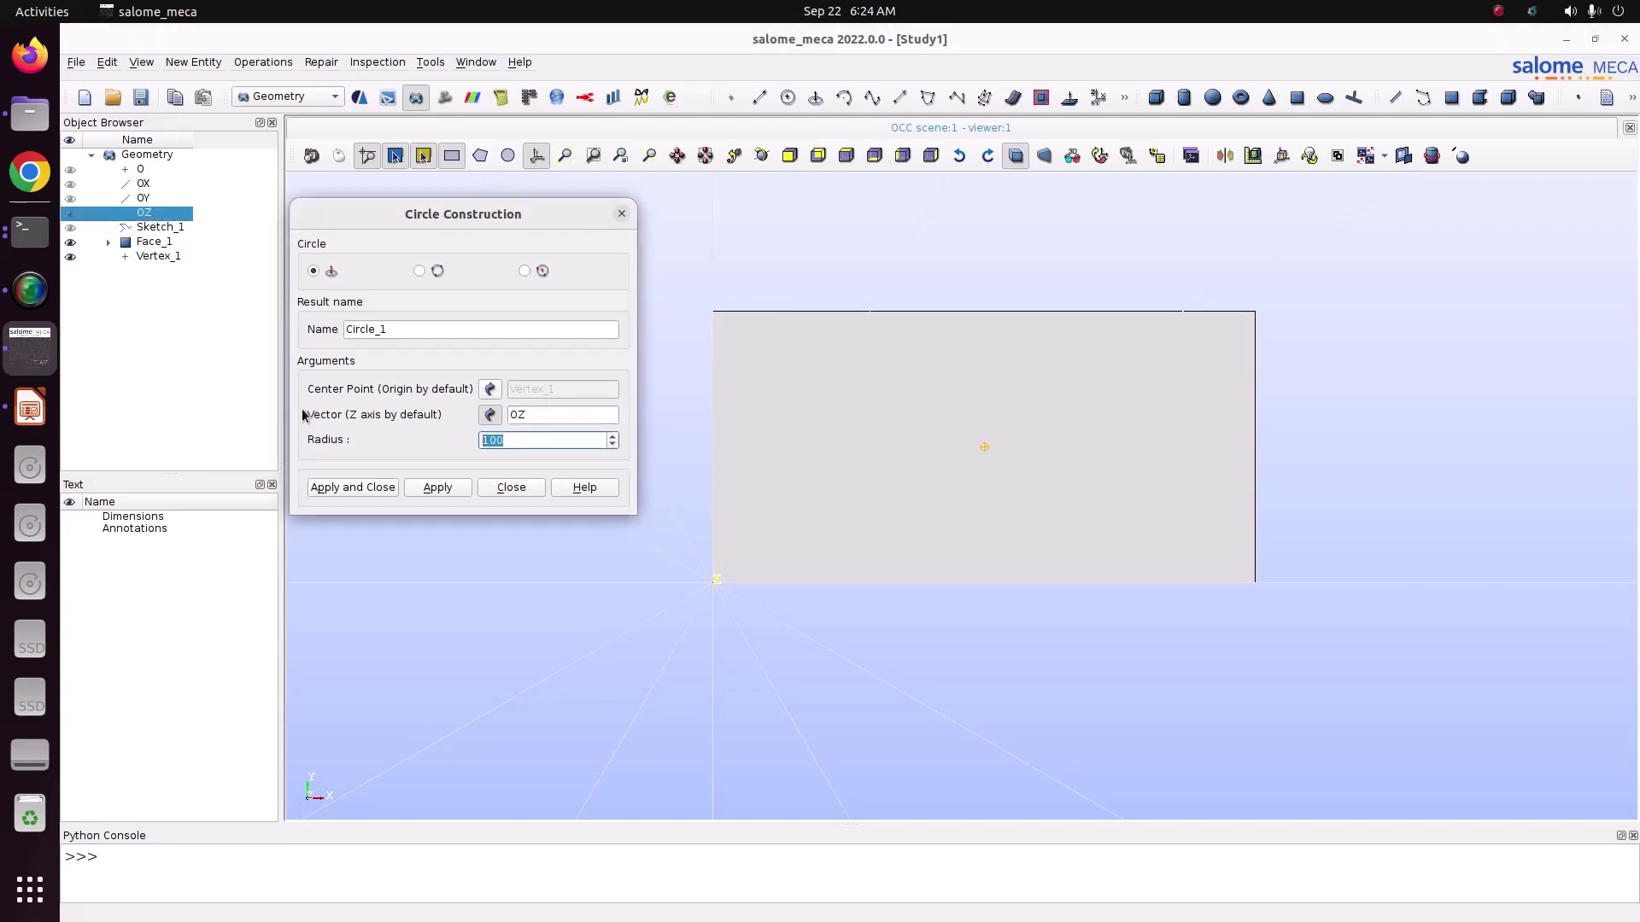
{"action": "left_click", "coordinate": [30, 407]}
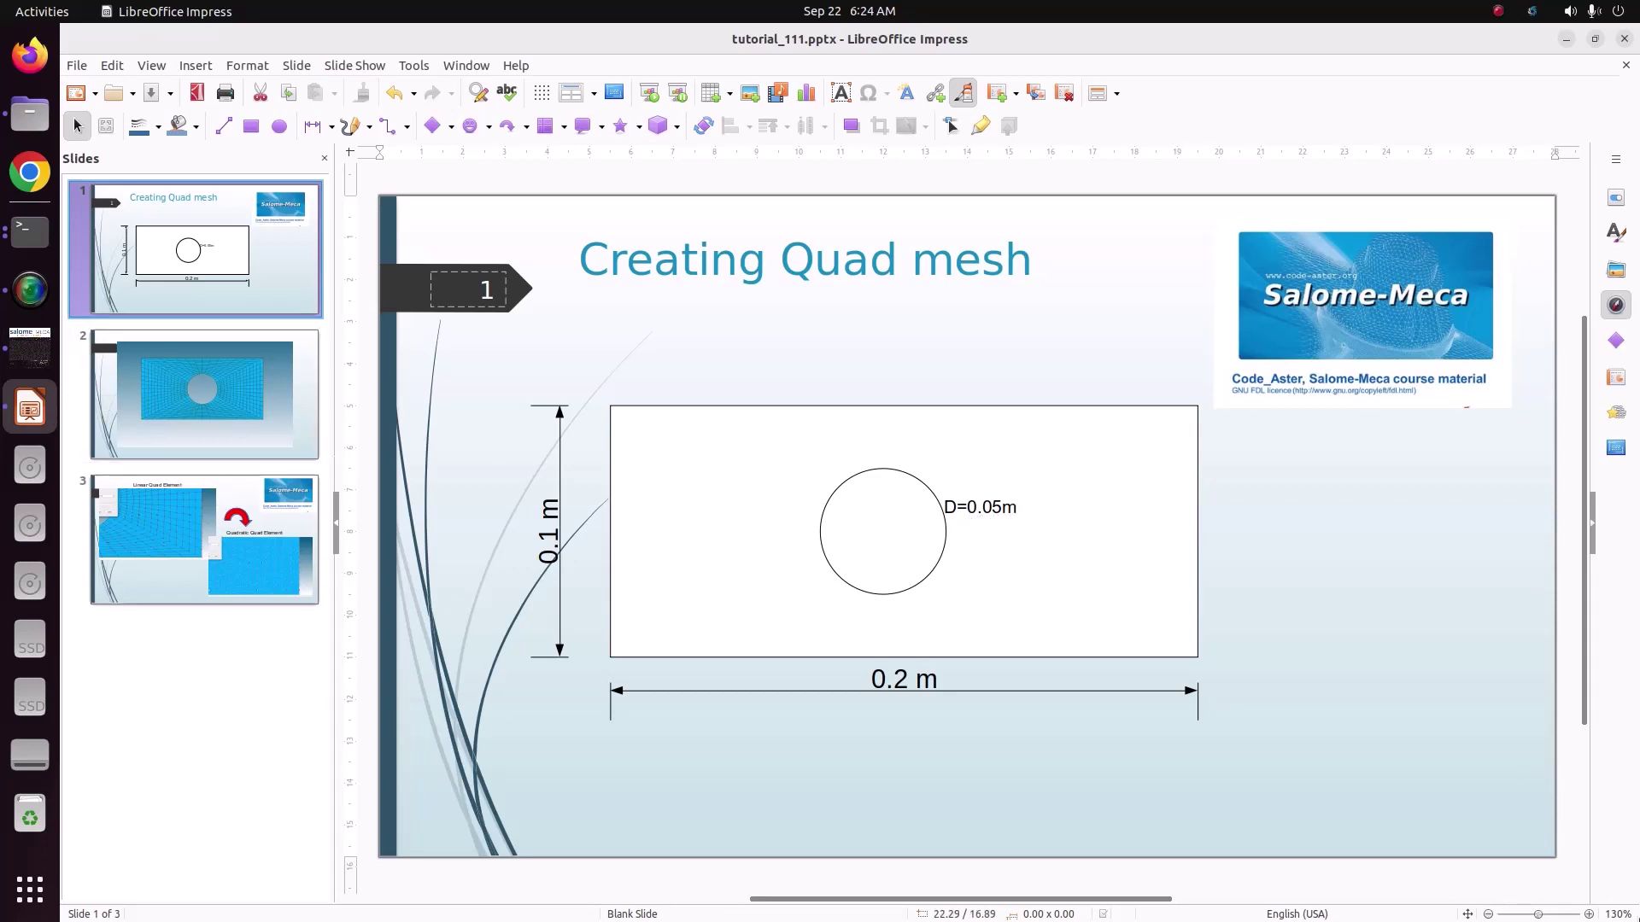
{"action": "left_click", "coordinate": [30, 346]}
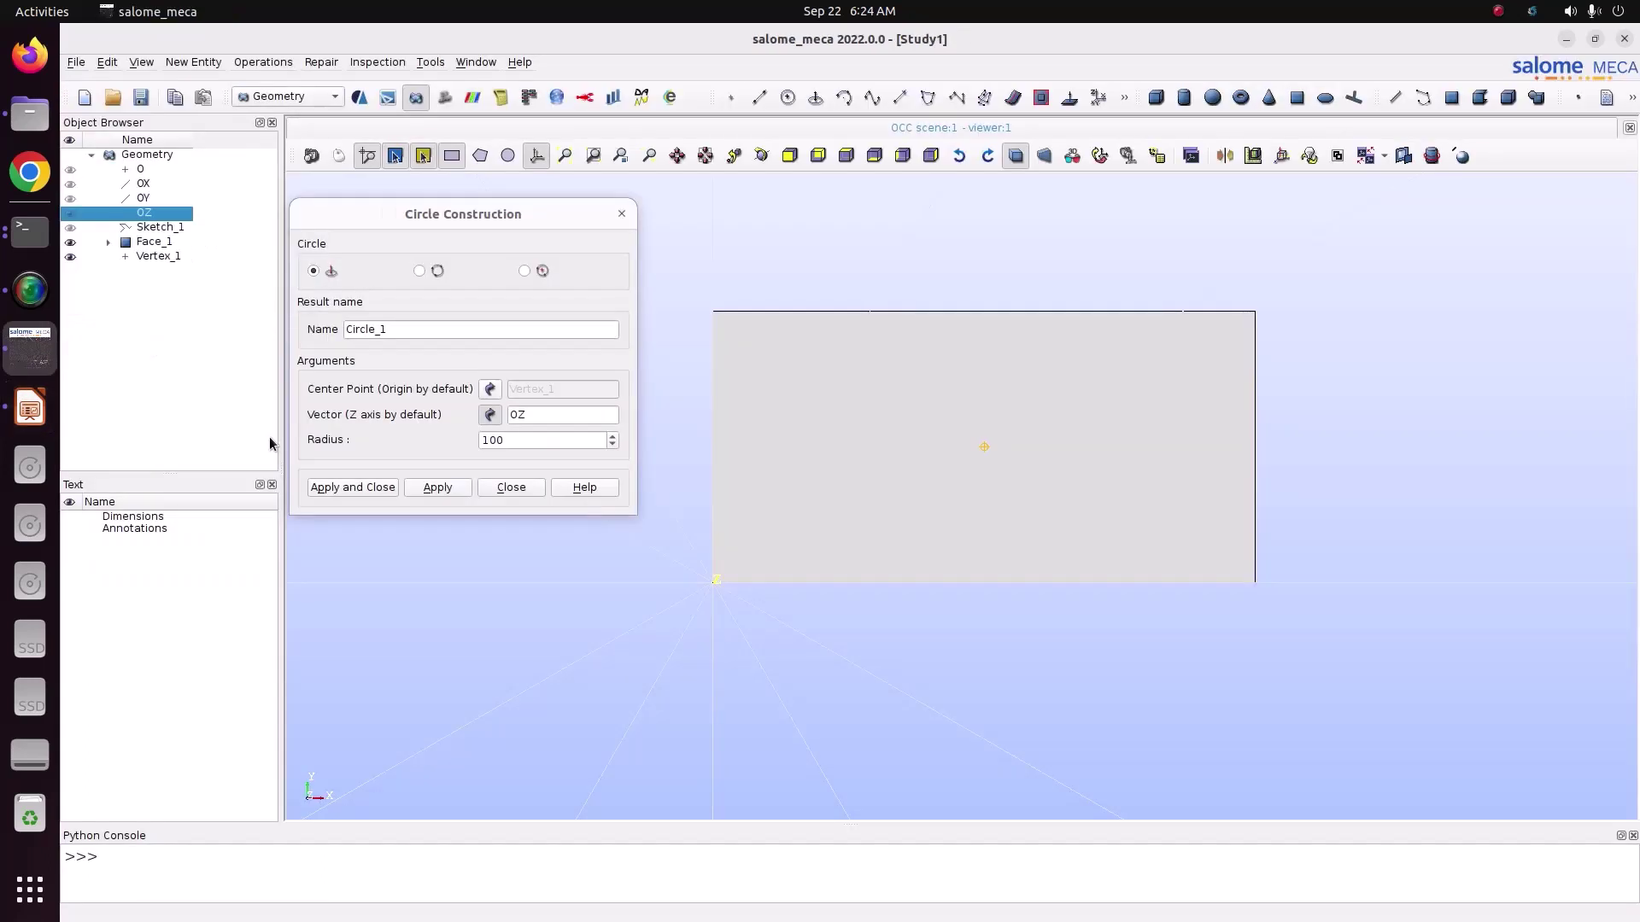
{"action": "left_click", "coordinate": [513, 439]}
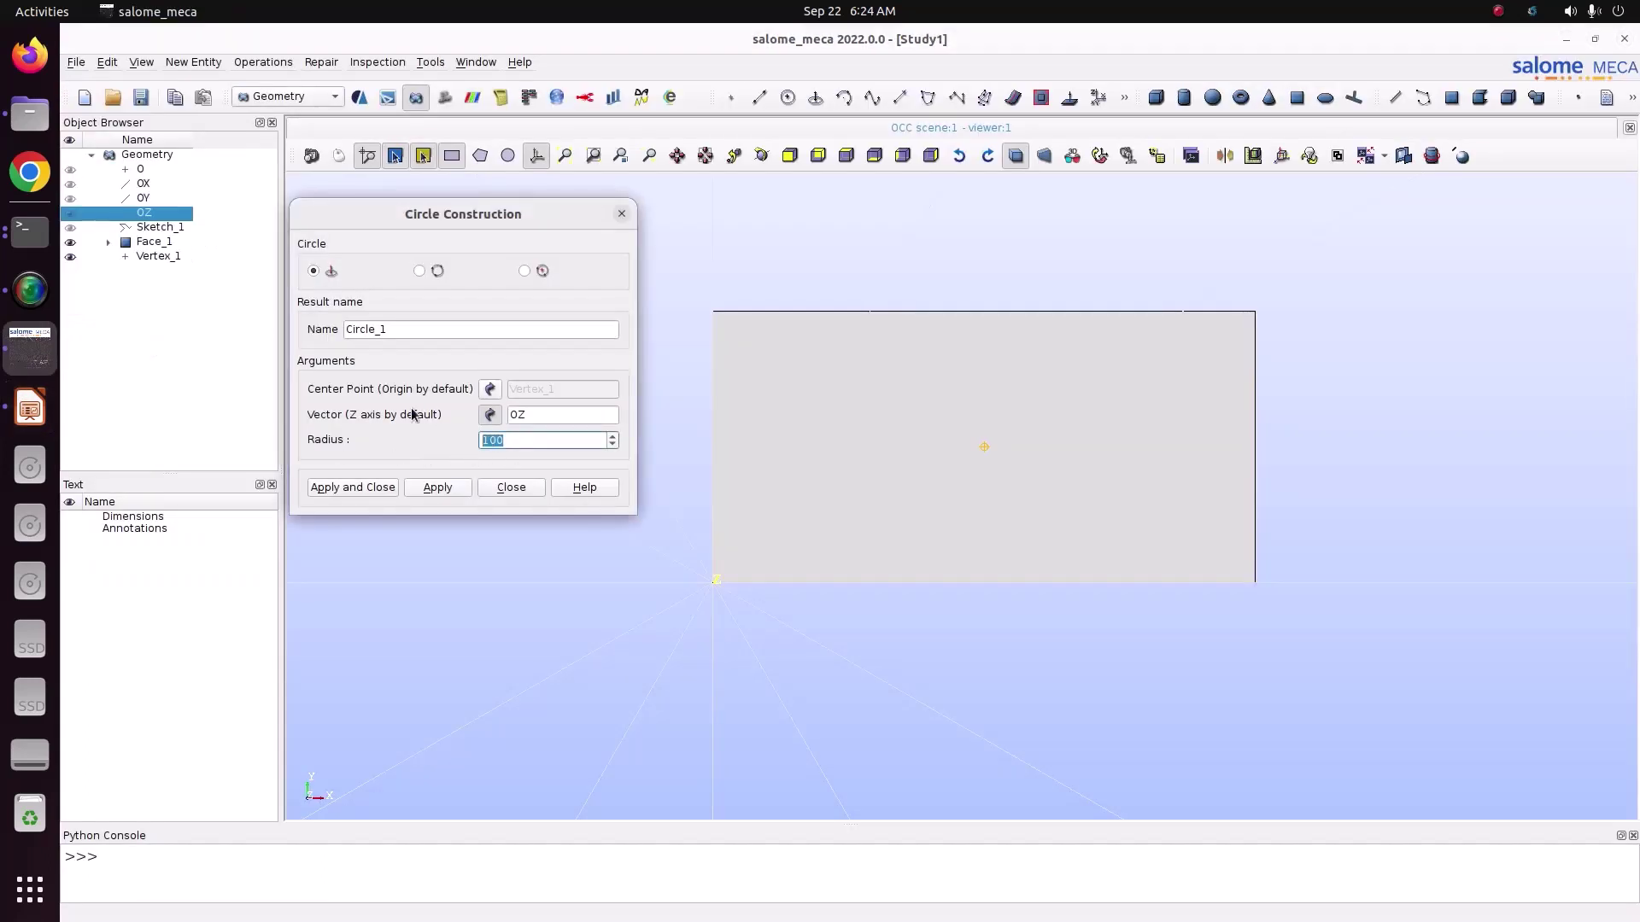
{"action": "type", "text": "0.025"}
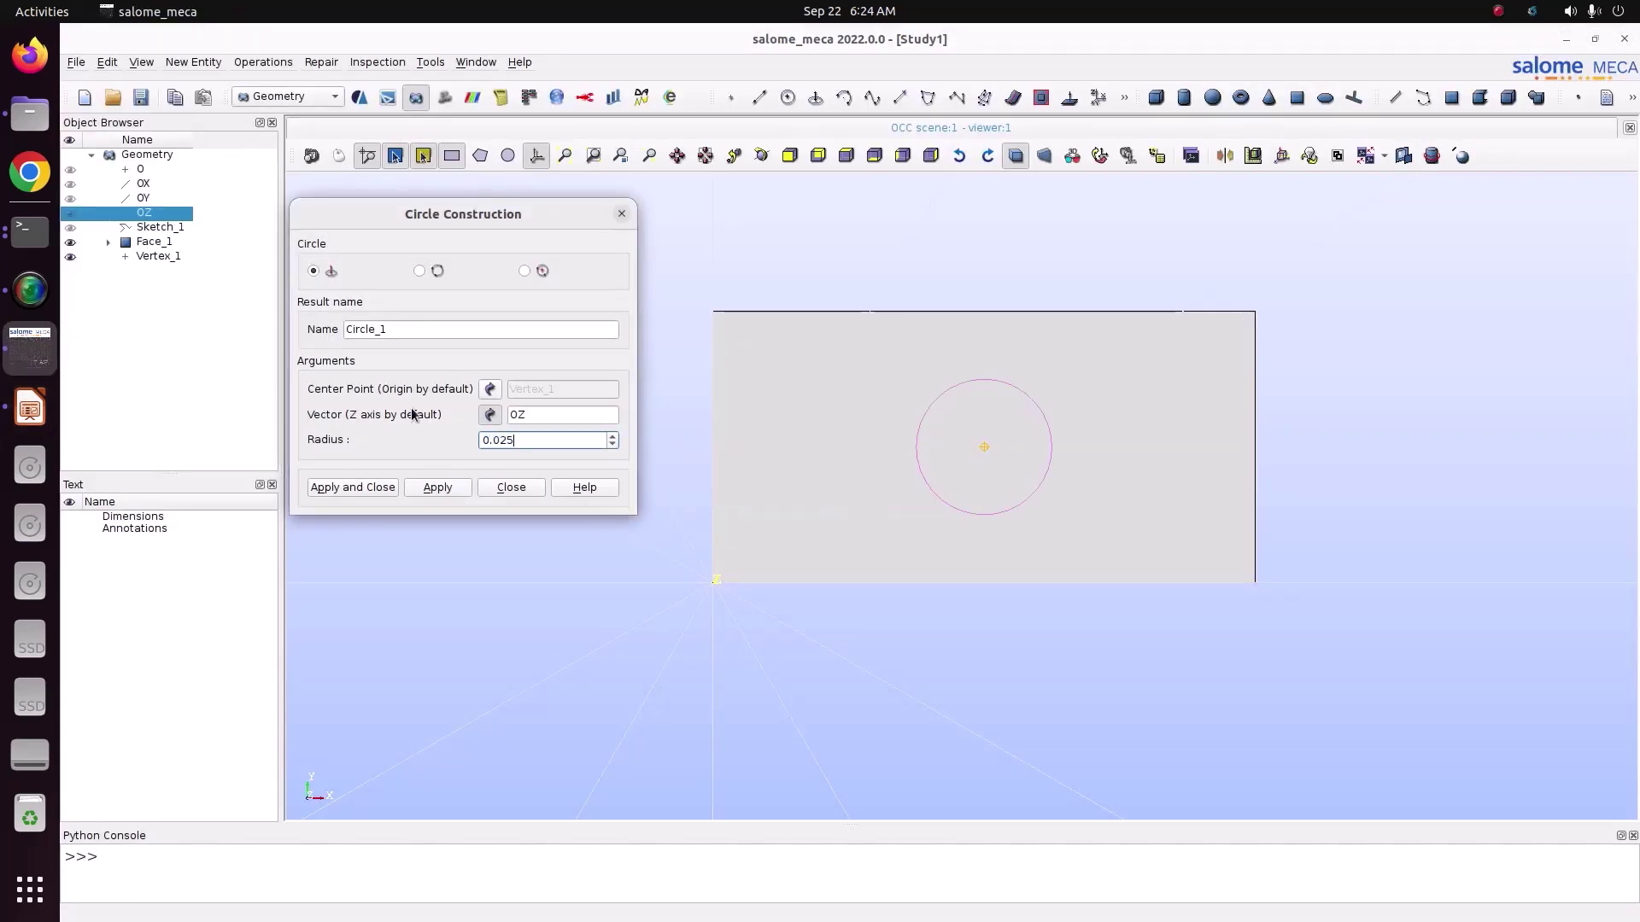
{"action": "left_click", "coordinate": [376, 490]}
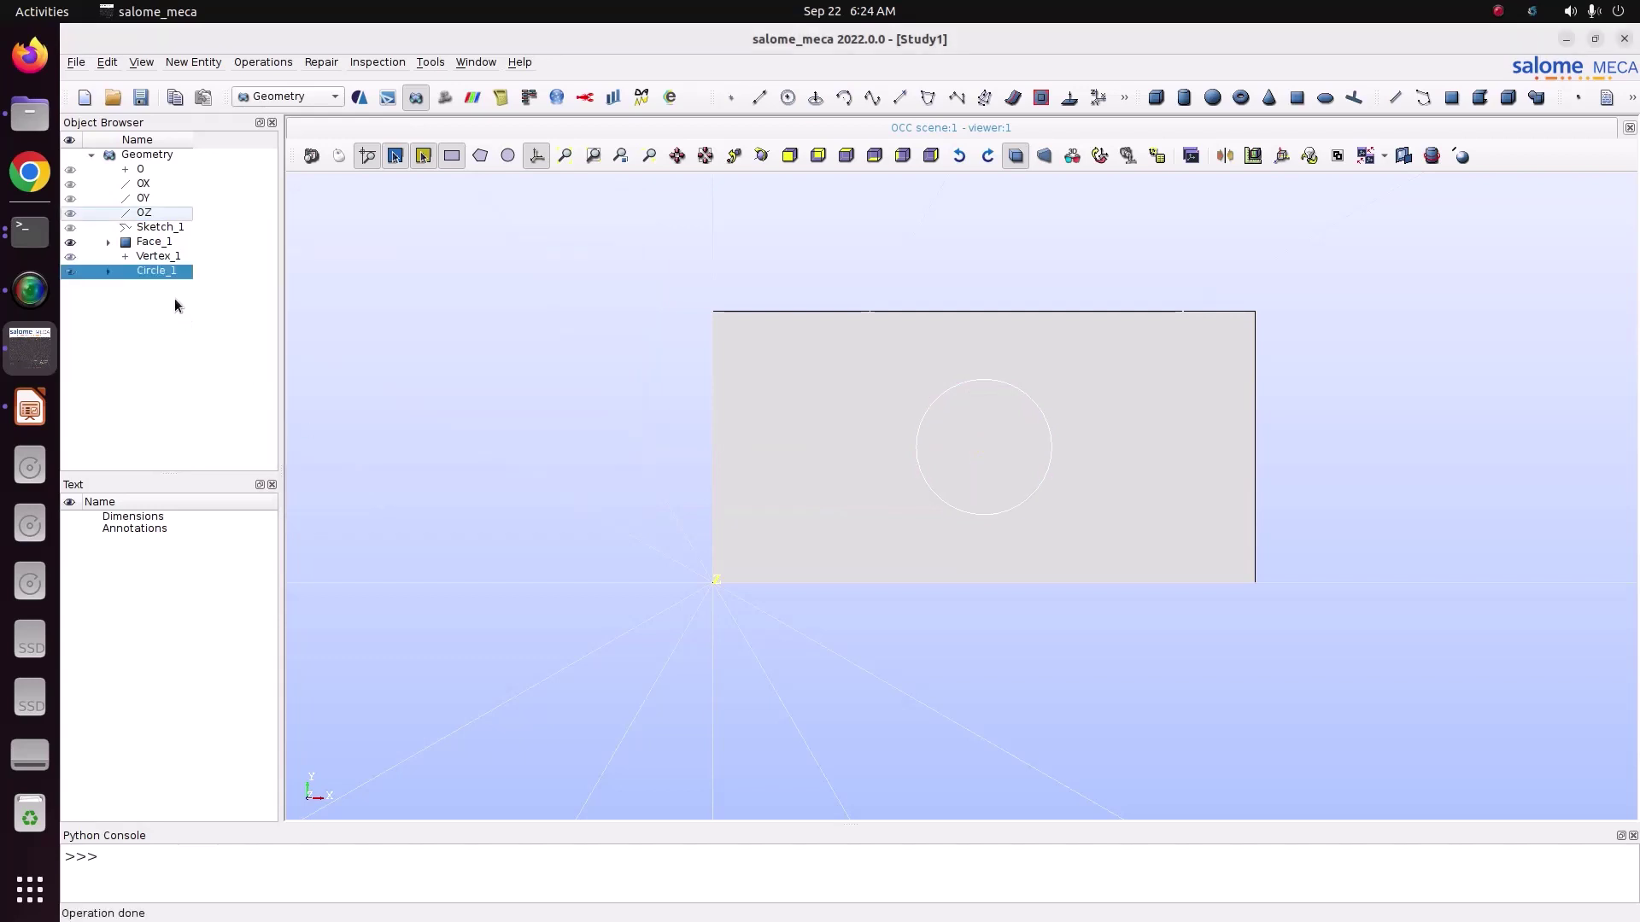
Build a planar face from the circle at the centre of the plate
{"action": "left_click", "coordinate": [194, 62]}
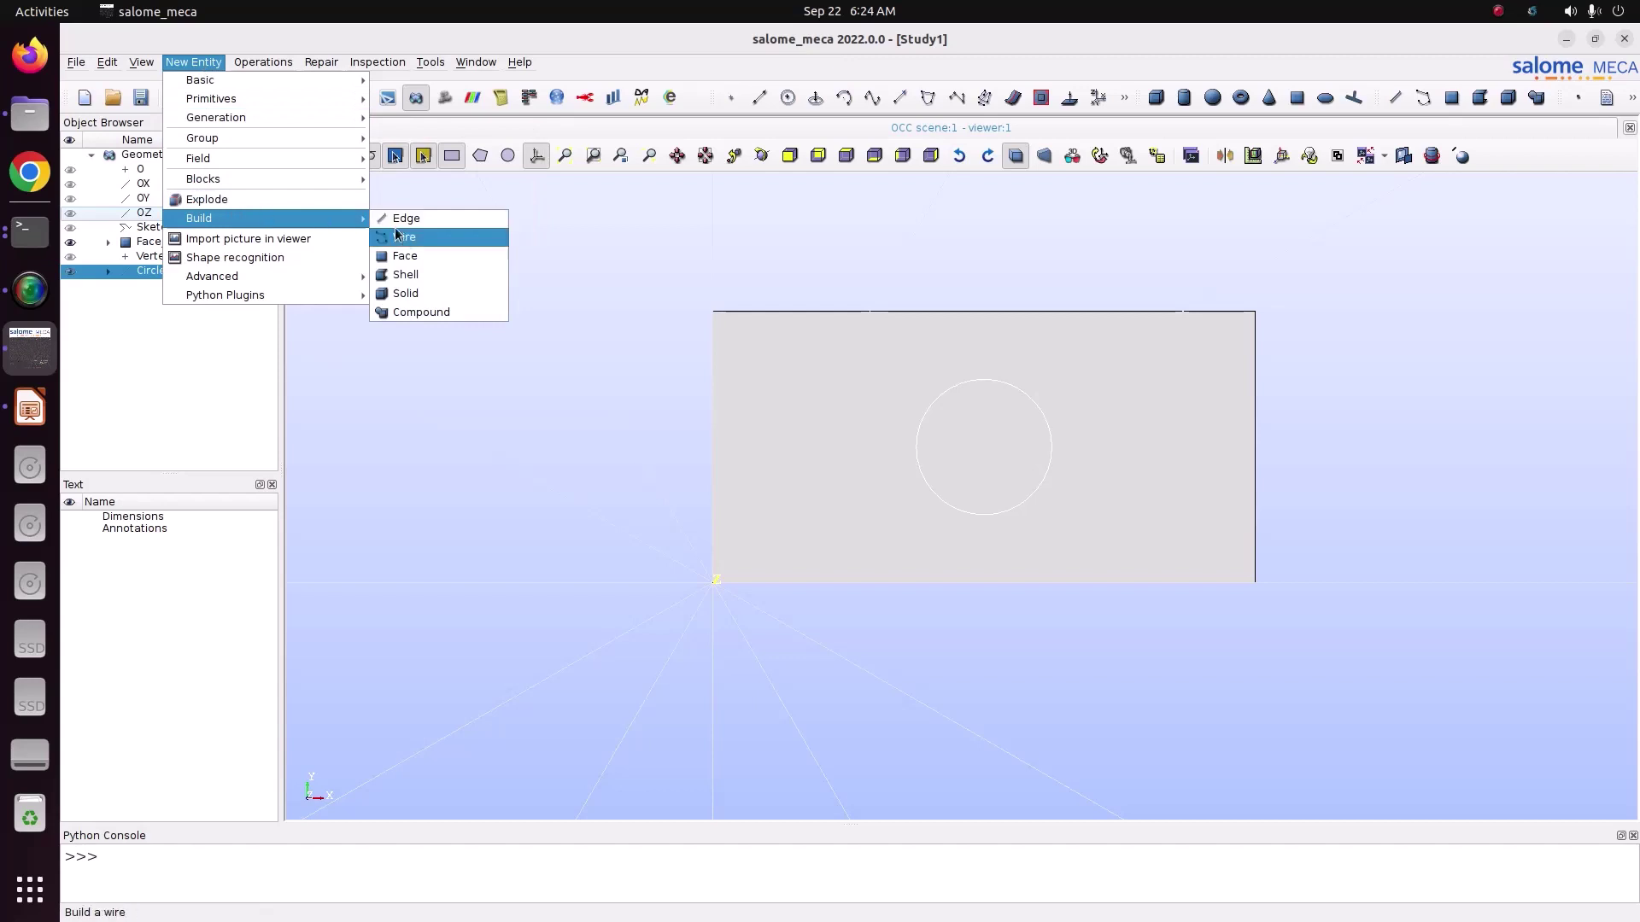
{"action": "left_click", "coordinate": [406, 262]}
{"action": "left_click", "coordinate": [749, 555]}
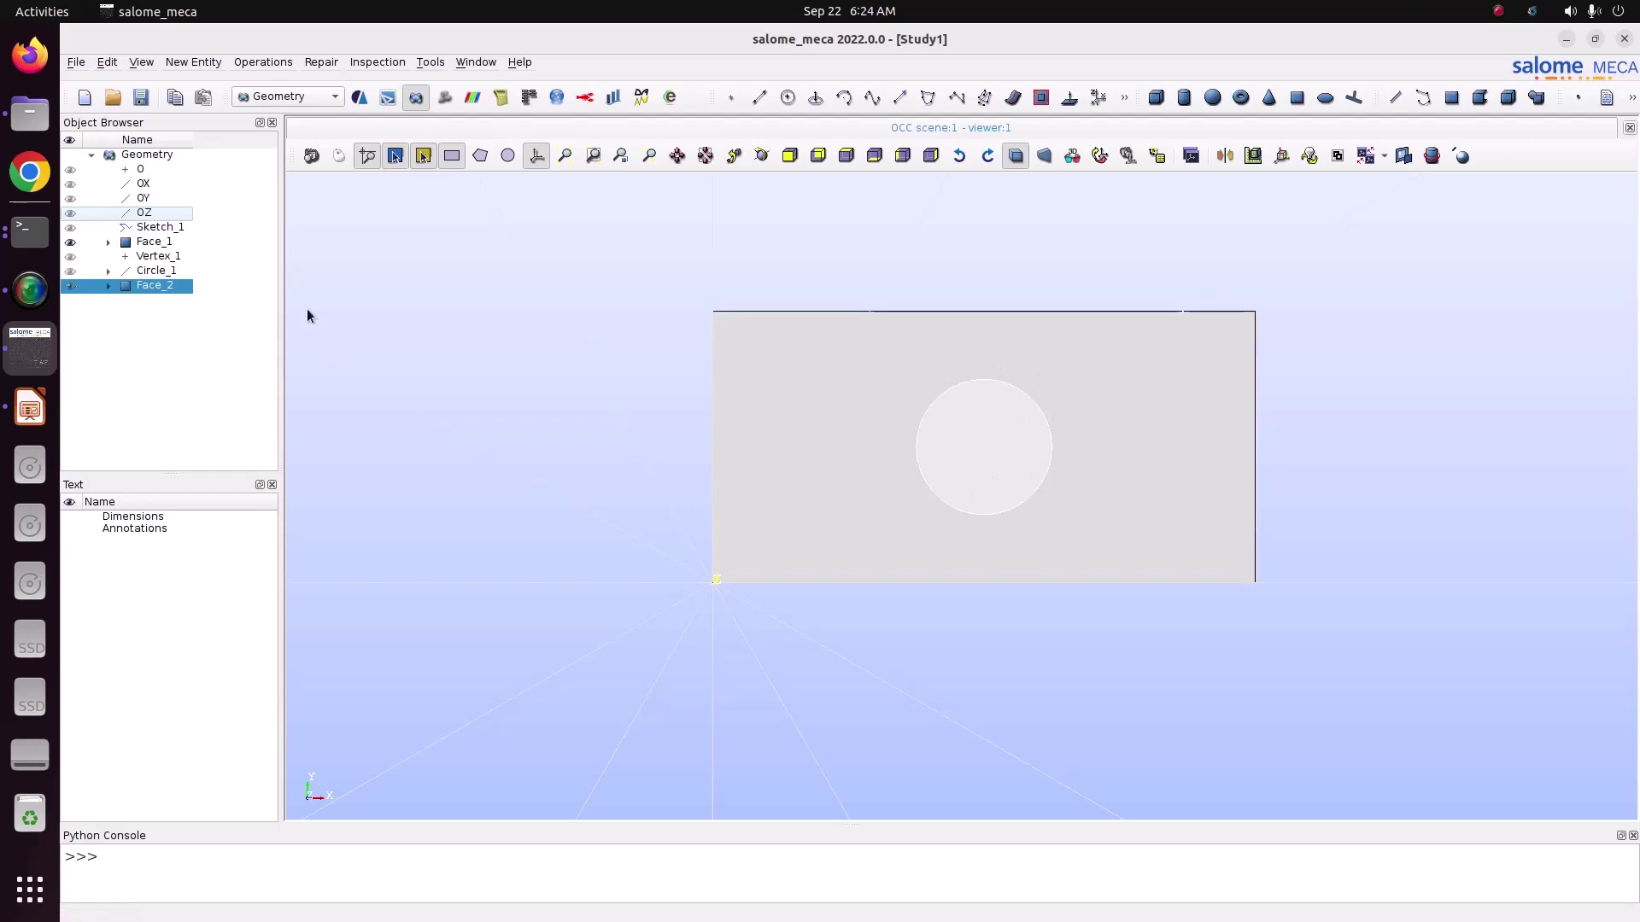
Cut the circular face Face_2 out of the rectangular face Face_1 with a Boolean Cut
{"action": "left_click", "coordinate": [263, 63]}
{"action": "mouse_move", "coordinate": [282, 79]}
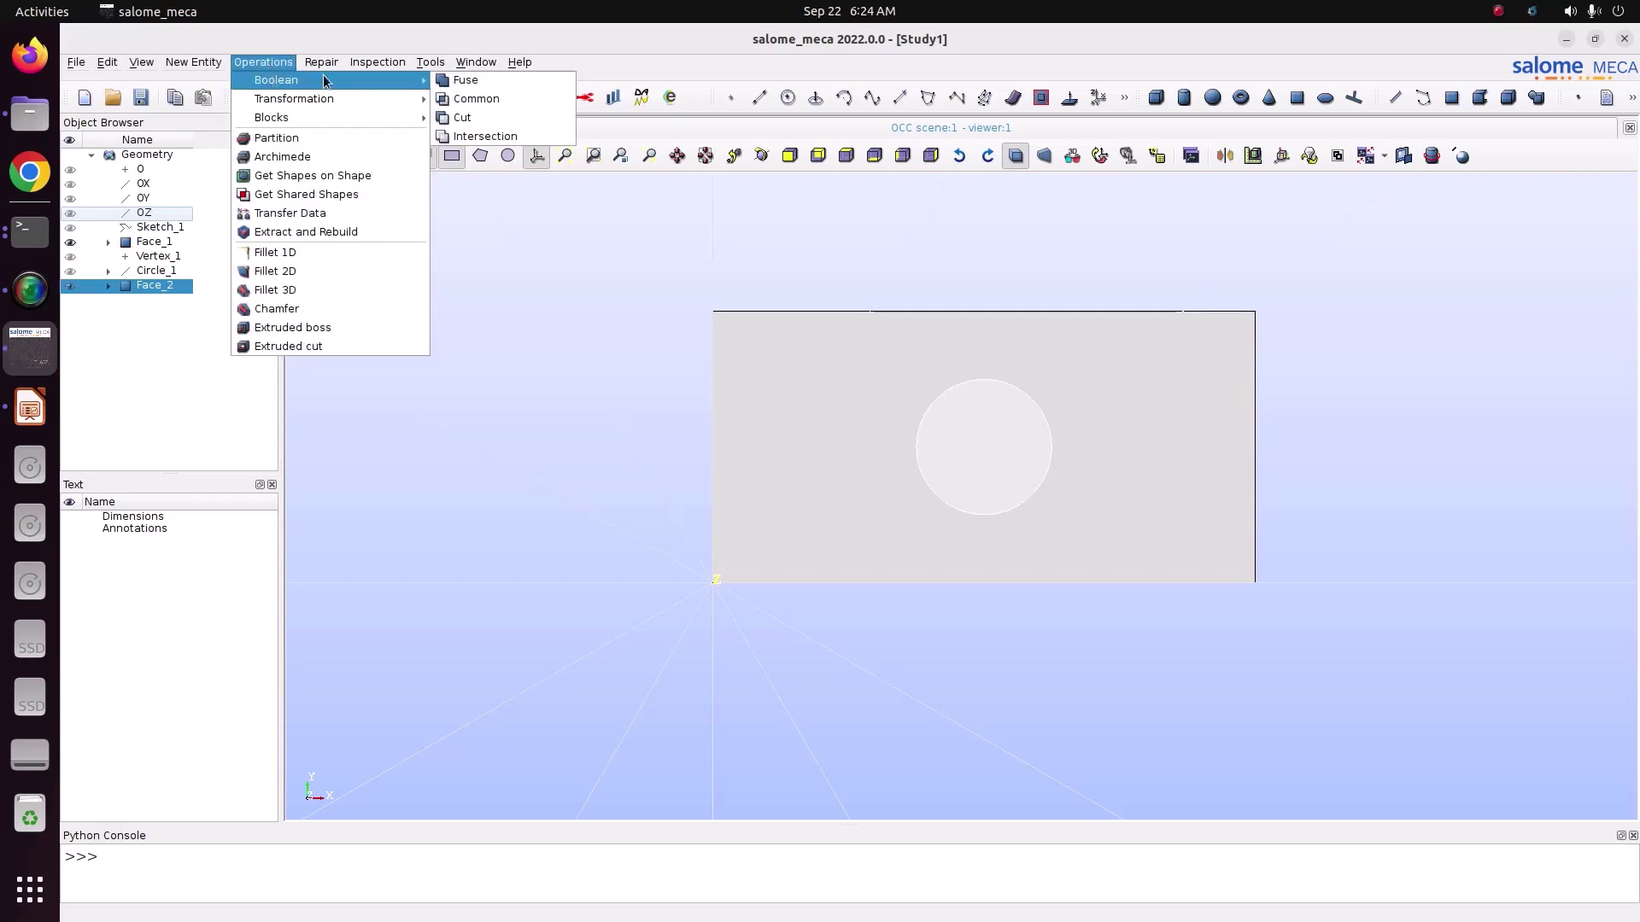
{"action": "left_click", "coordinate": [460, 120]}
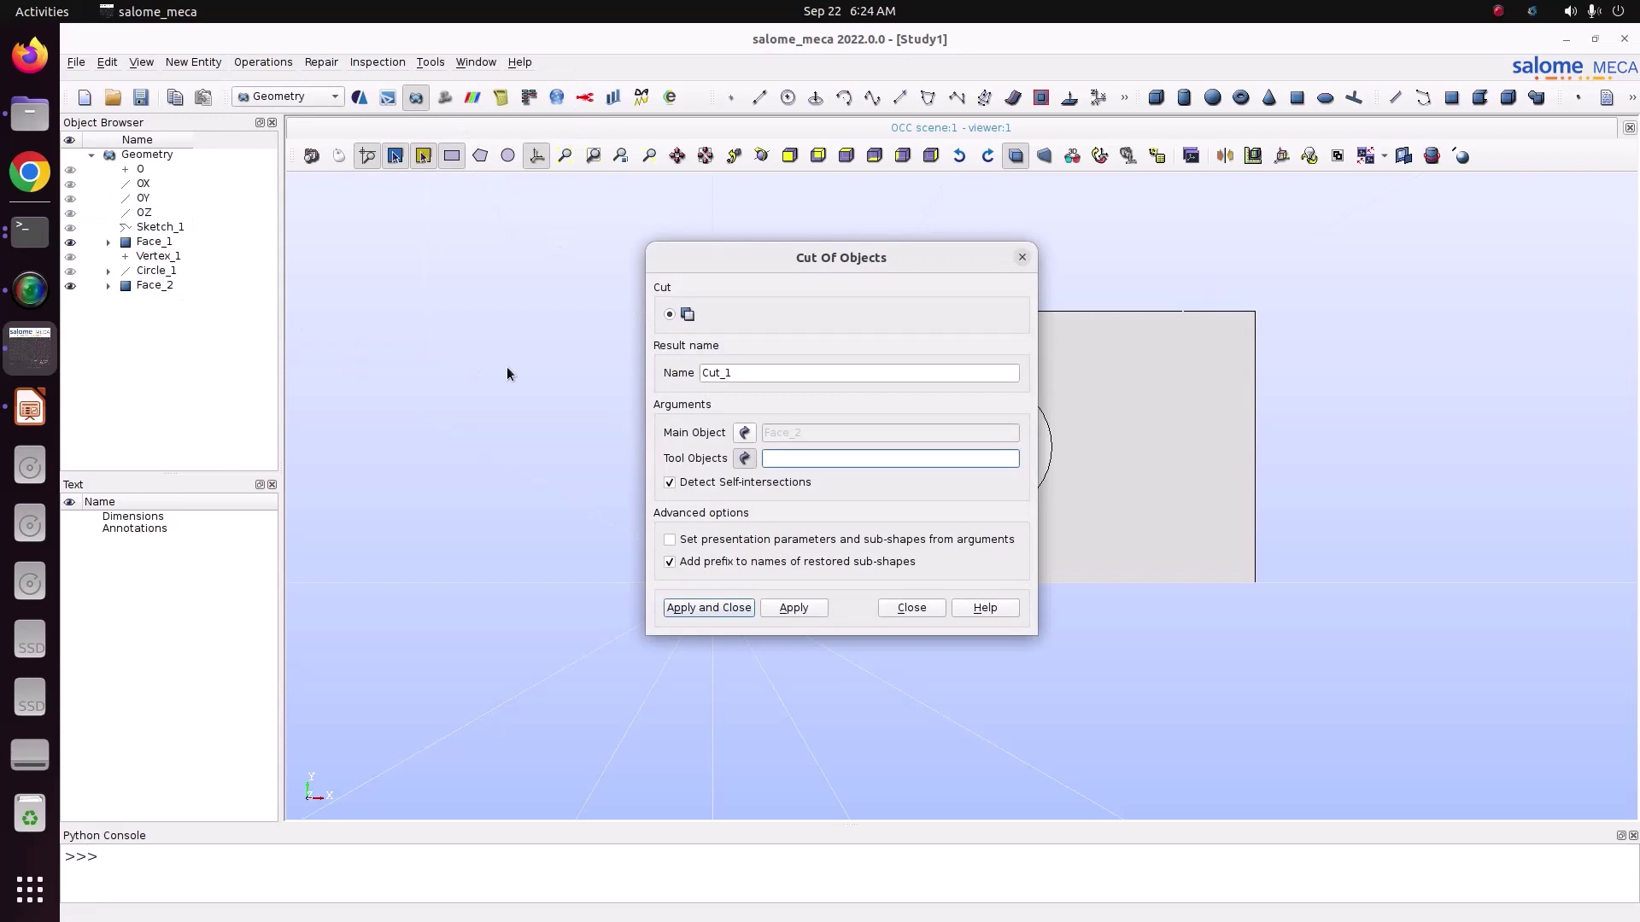
{"action": "left_click", "coordinate": [746, 434]}
{"action": "left_click", "coordinate": [159, 244]}
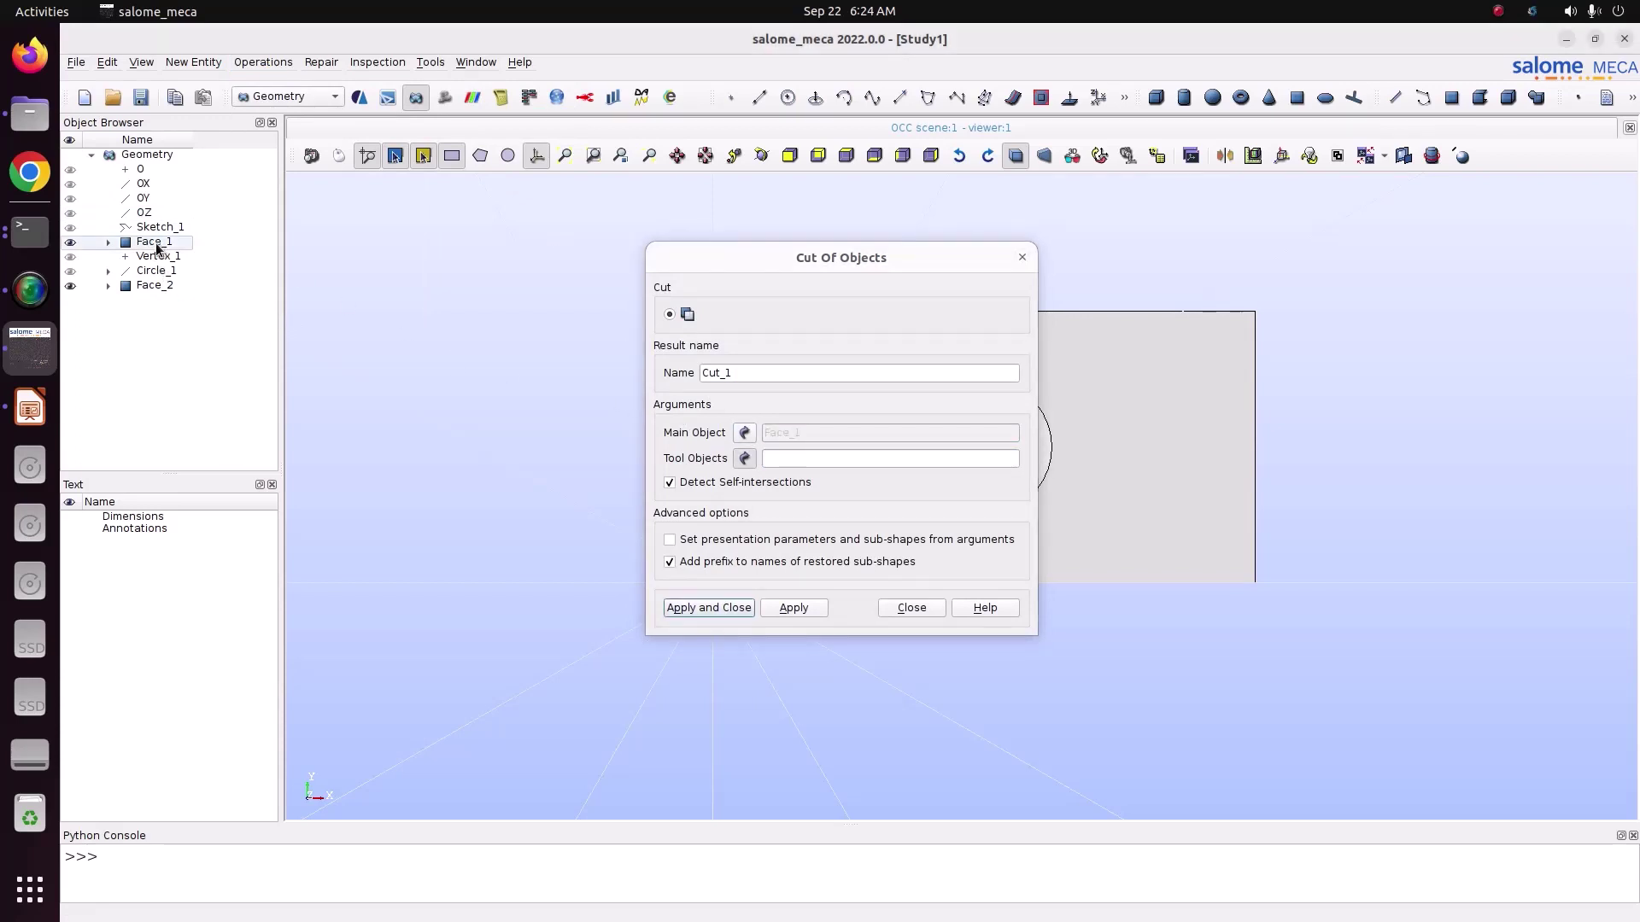
{"action": "left_click", "coordinate": [166, 286]}
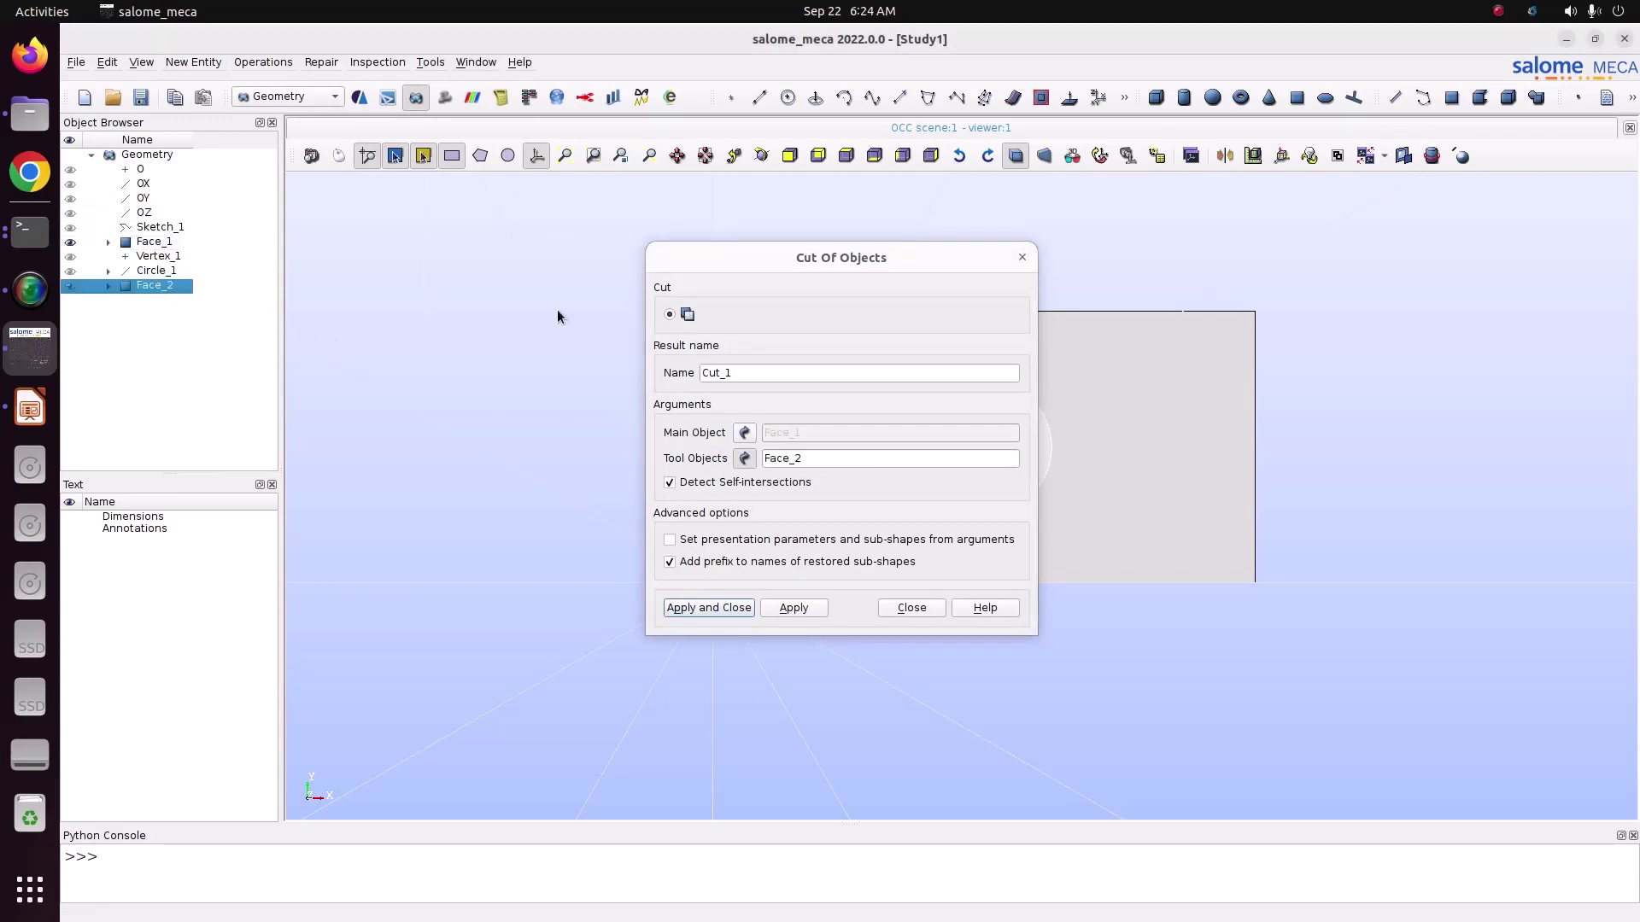
{"action": "left_click_drag", "start_coordinate": [851, 265], "coordinate": [480, 152]}
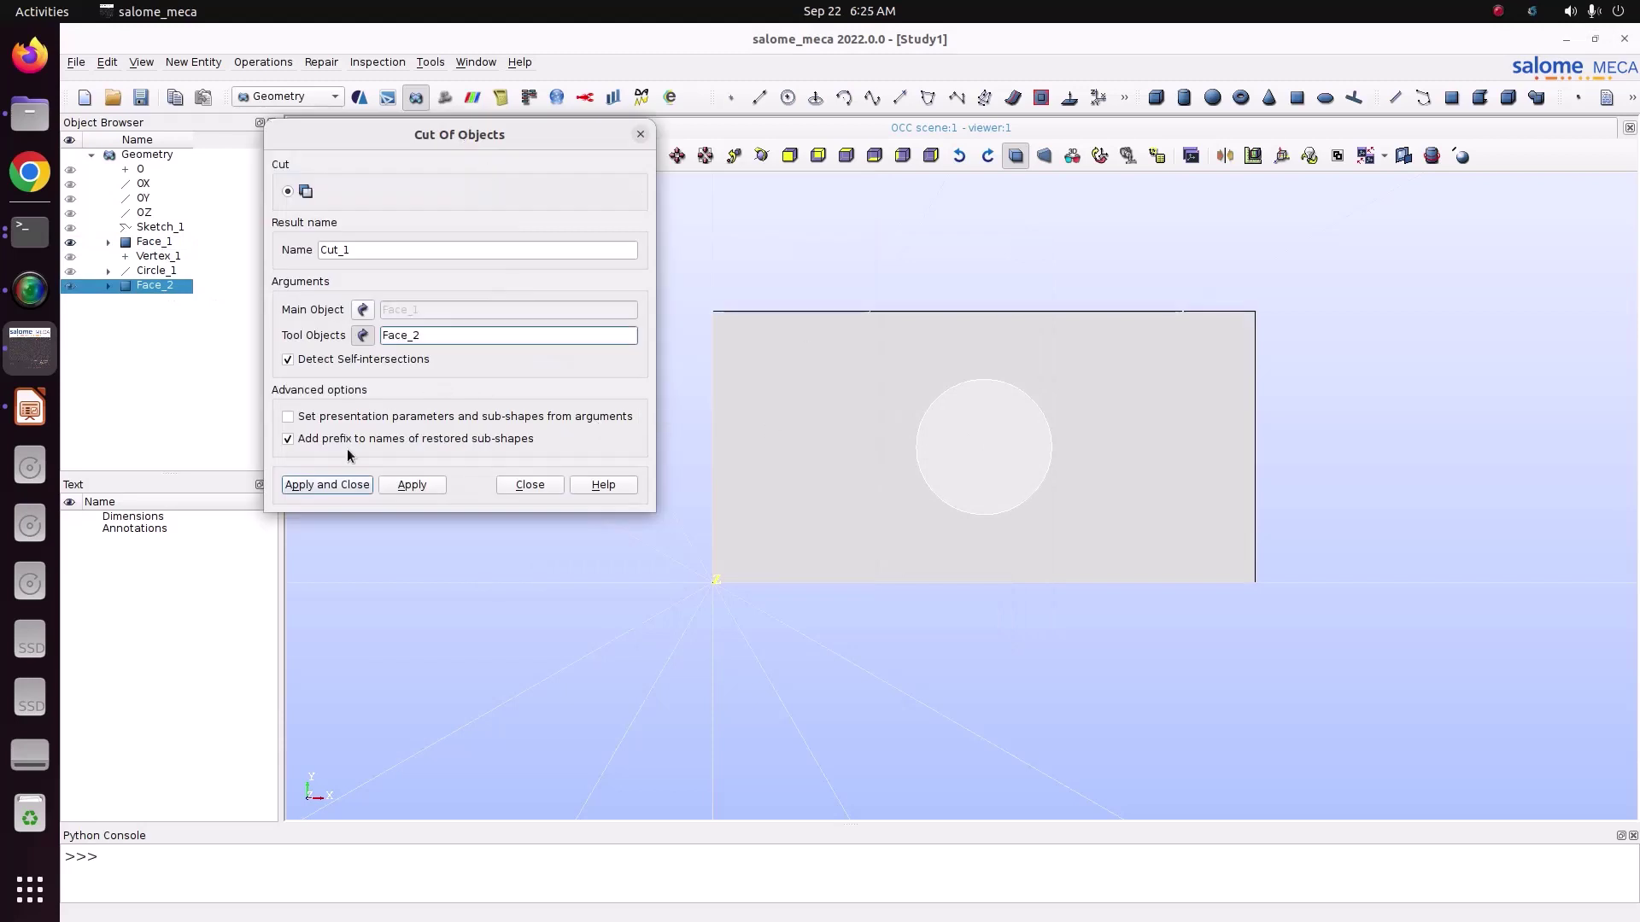
{"action": "left_click", "coordinate": [325, 485]}
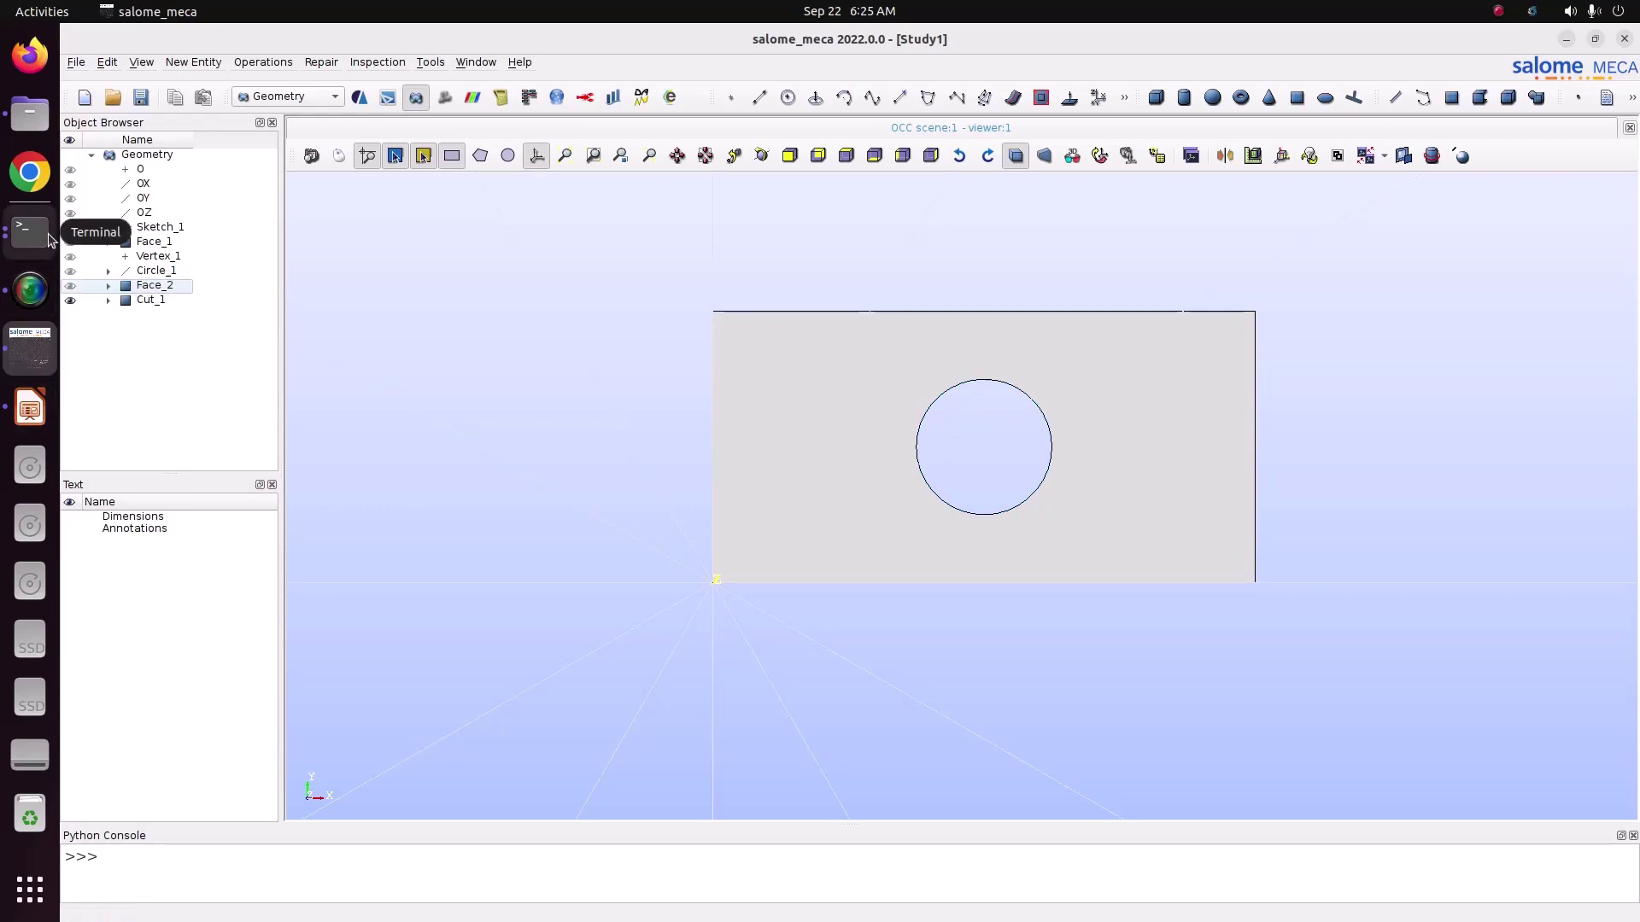
Check the target quad mesh on slide 2 of tutorial_111.pptx in LibreOffice Impress and return to Salome-Meca
{"action": "left_click", "coordinate": [23, 409]}
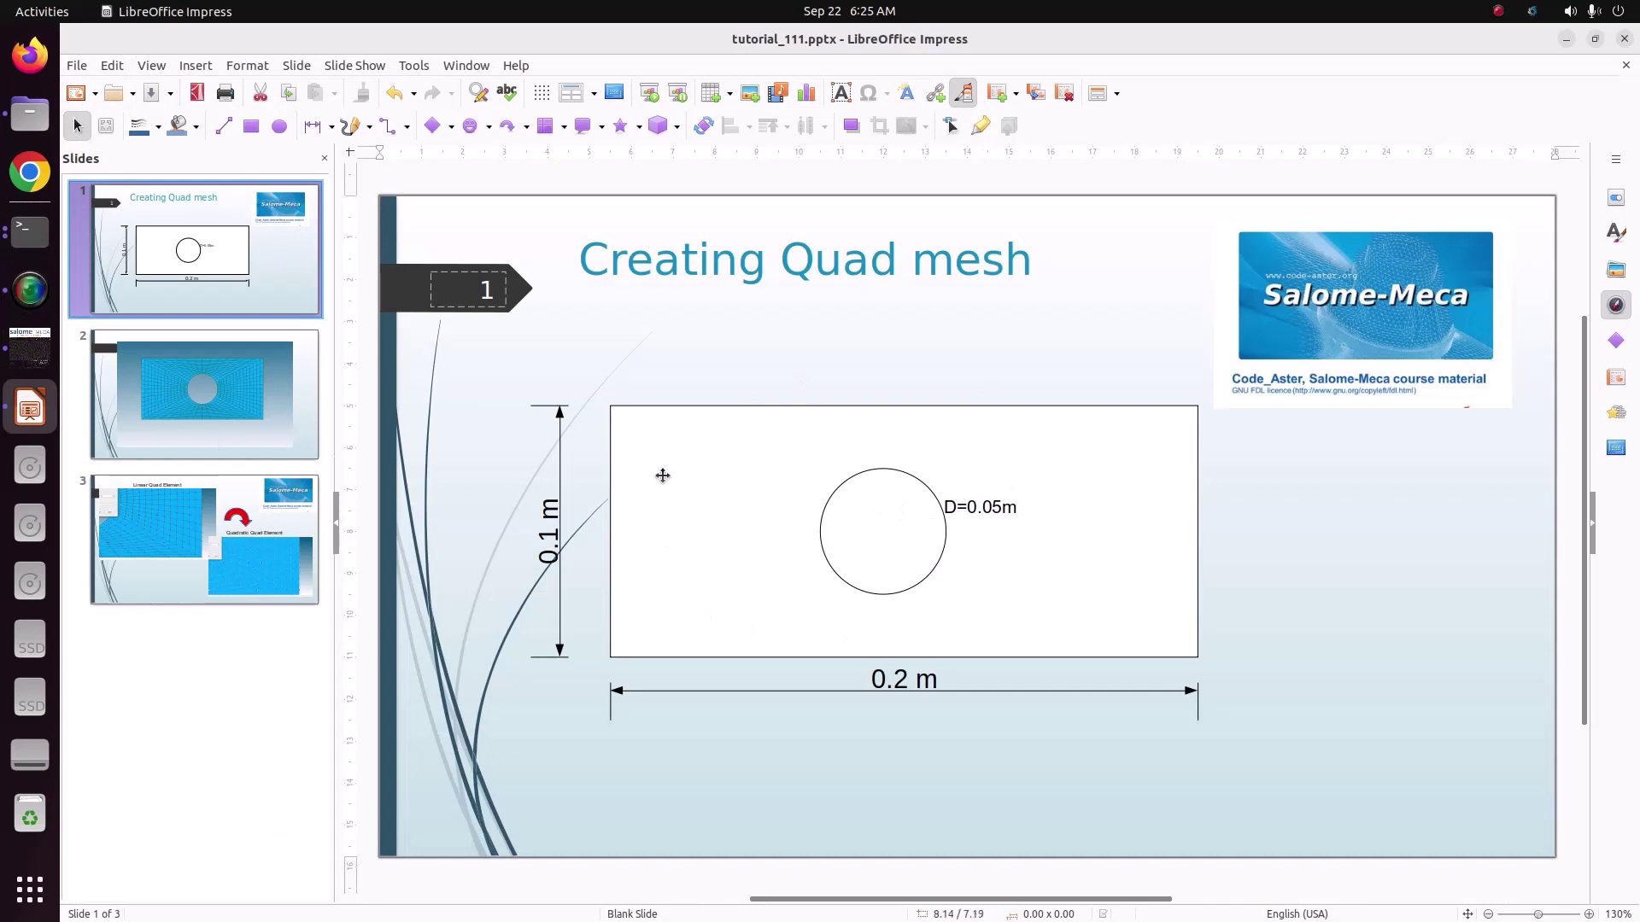
{"action": "left_click", "coordinate": [234, 370]}
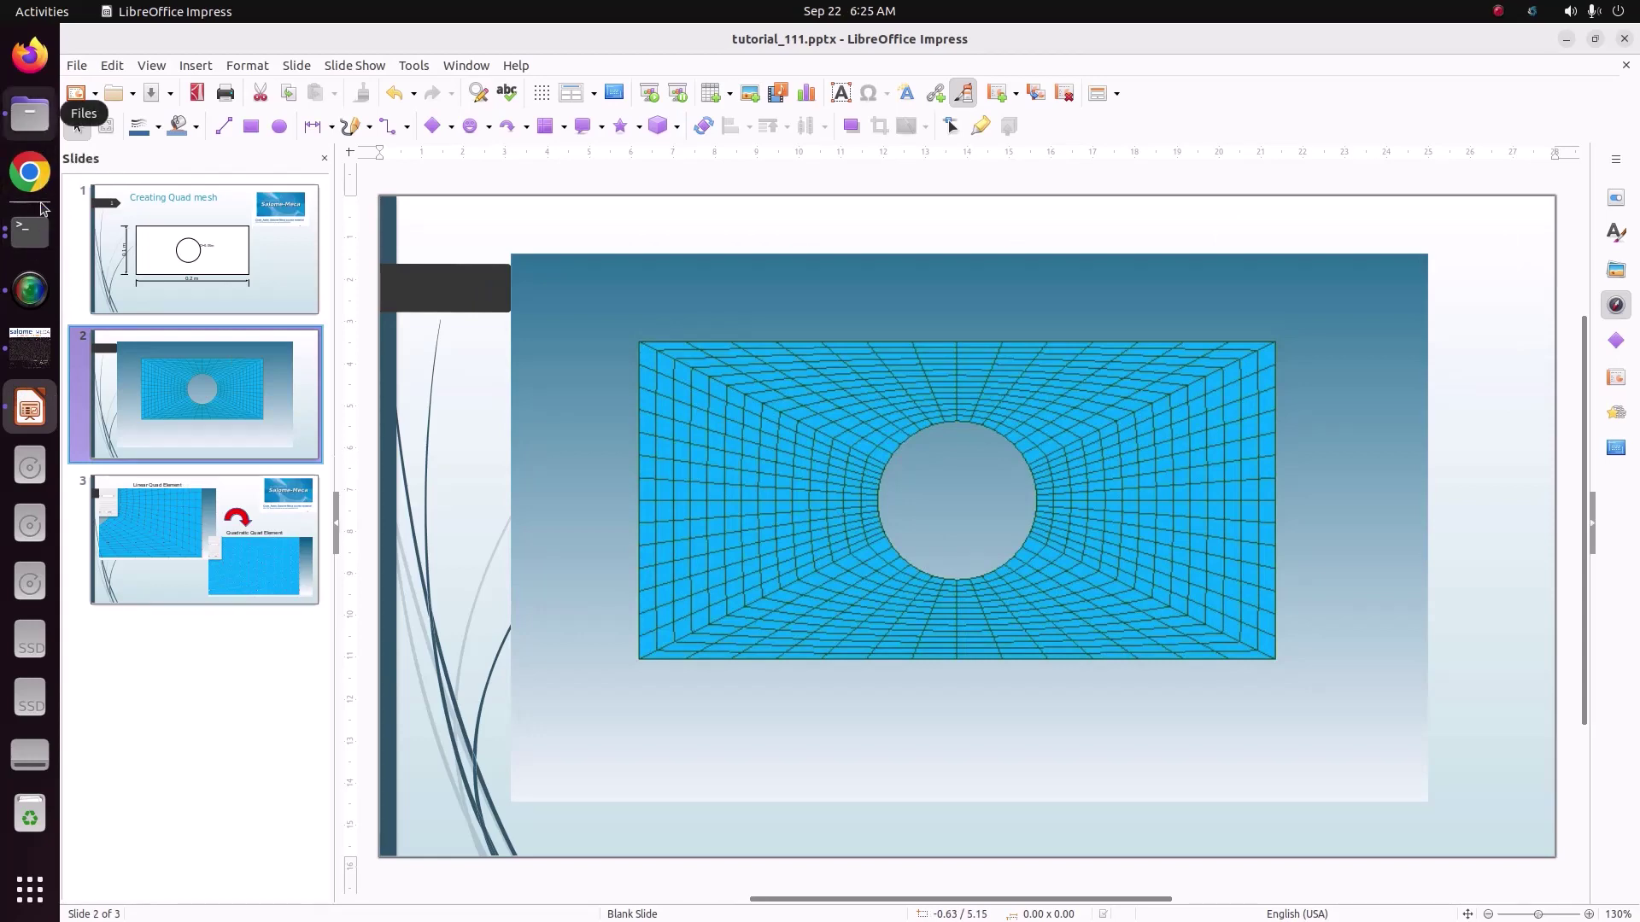
{"action": "left_click", "coordinate": [39, 351]}
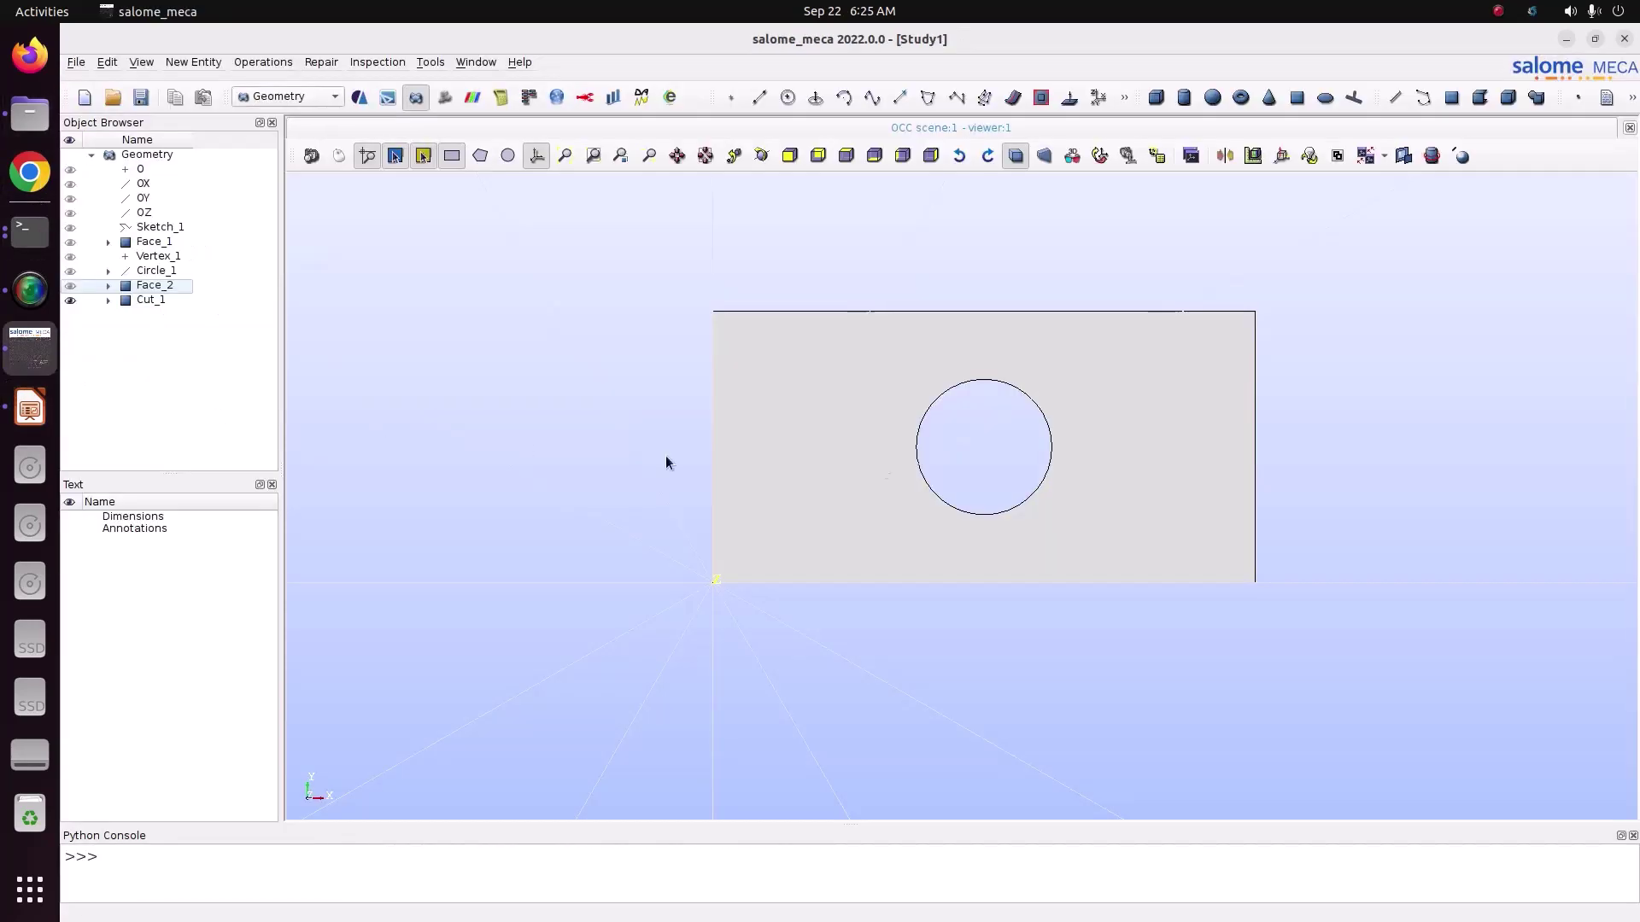
Start a new mesh on Cut_1 in the Mesh module with the 2D algorithm Quadrangle: Medial Axis Projection
{"action": "left_click", "coordinate": [166, 301]}
{"action": "left_click", "coordinate": [327, 95]}
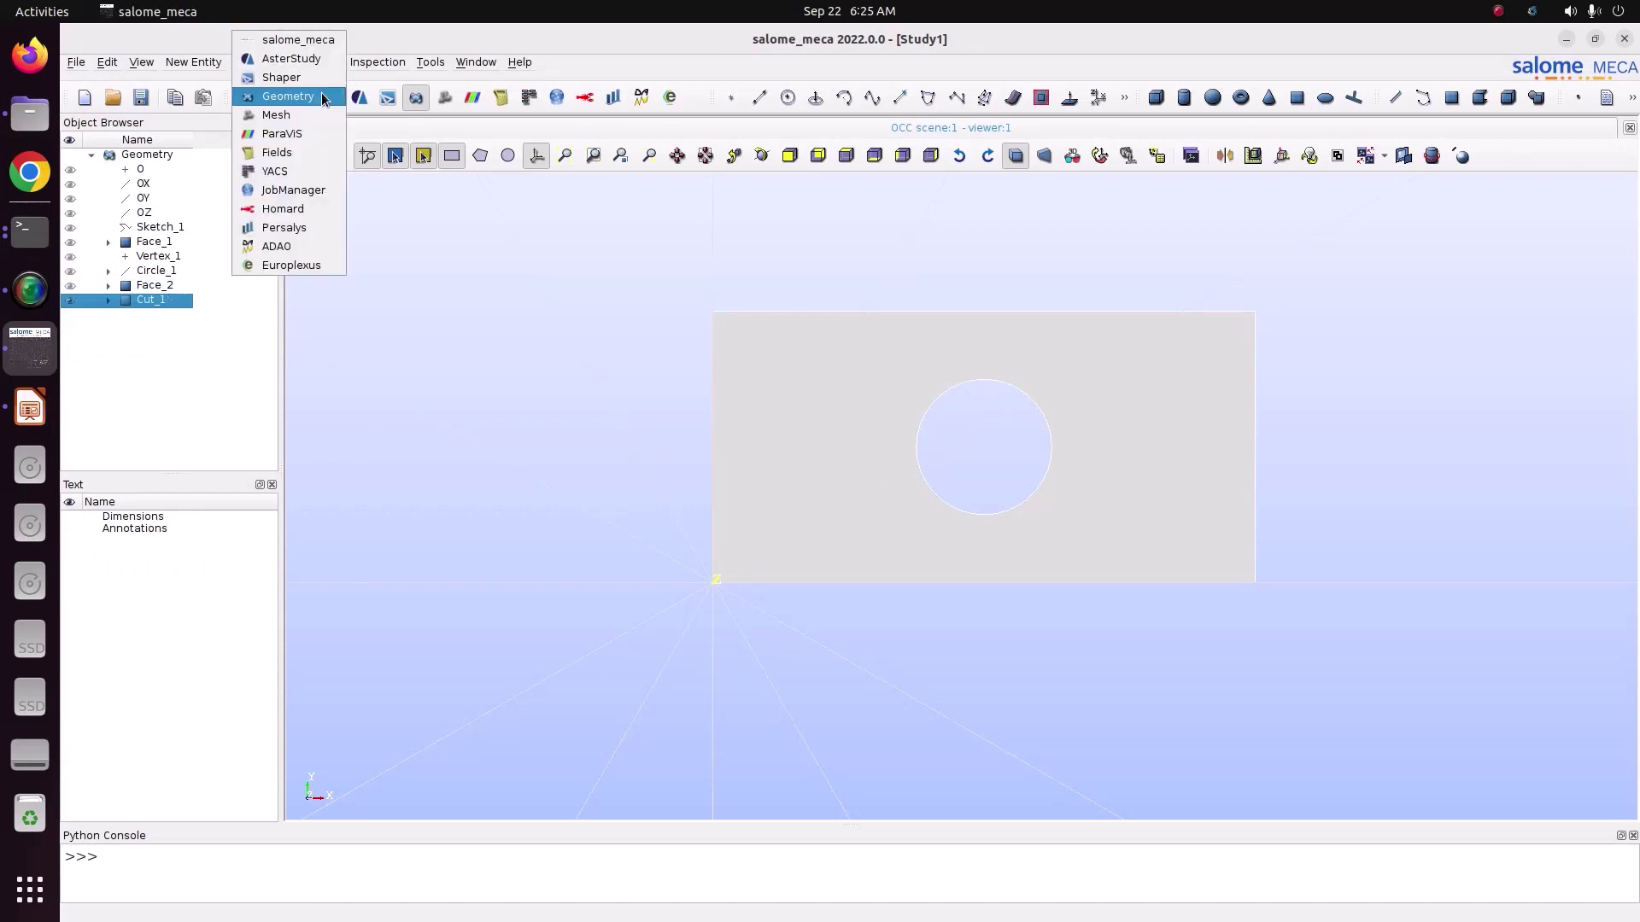
{"action": "left_click", "coordinate": [319, 113]}
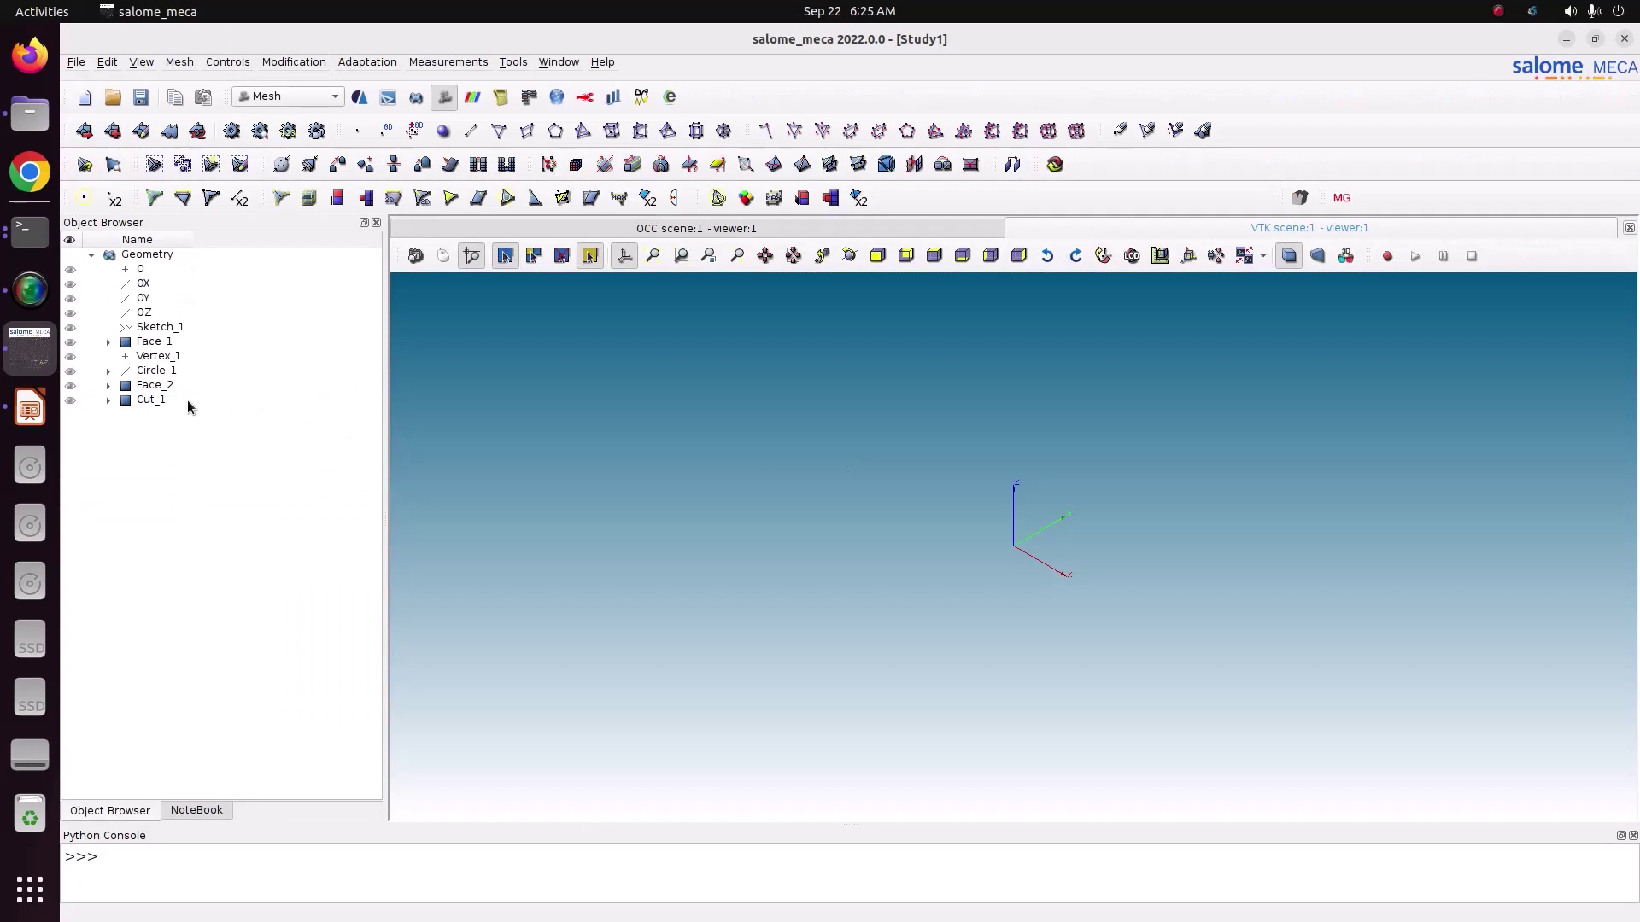
{"action": "left_click", "coordinate": [188, 402]}
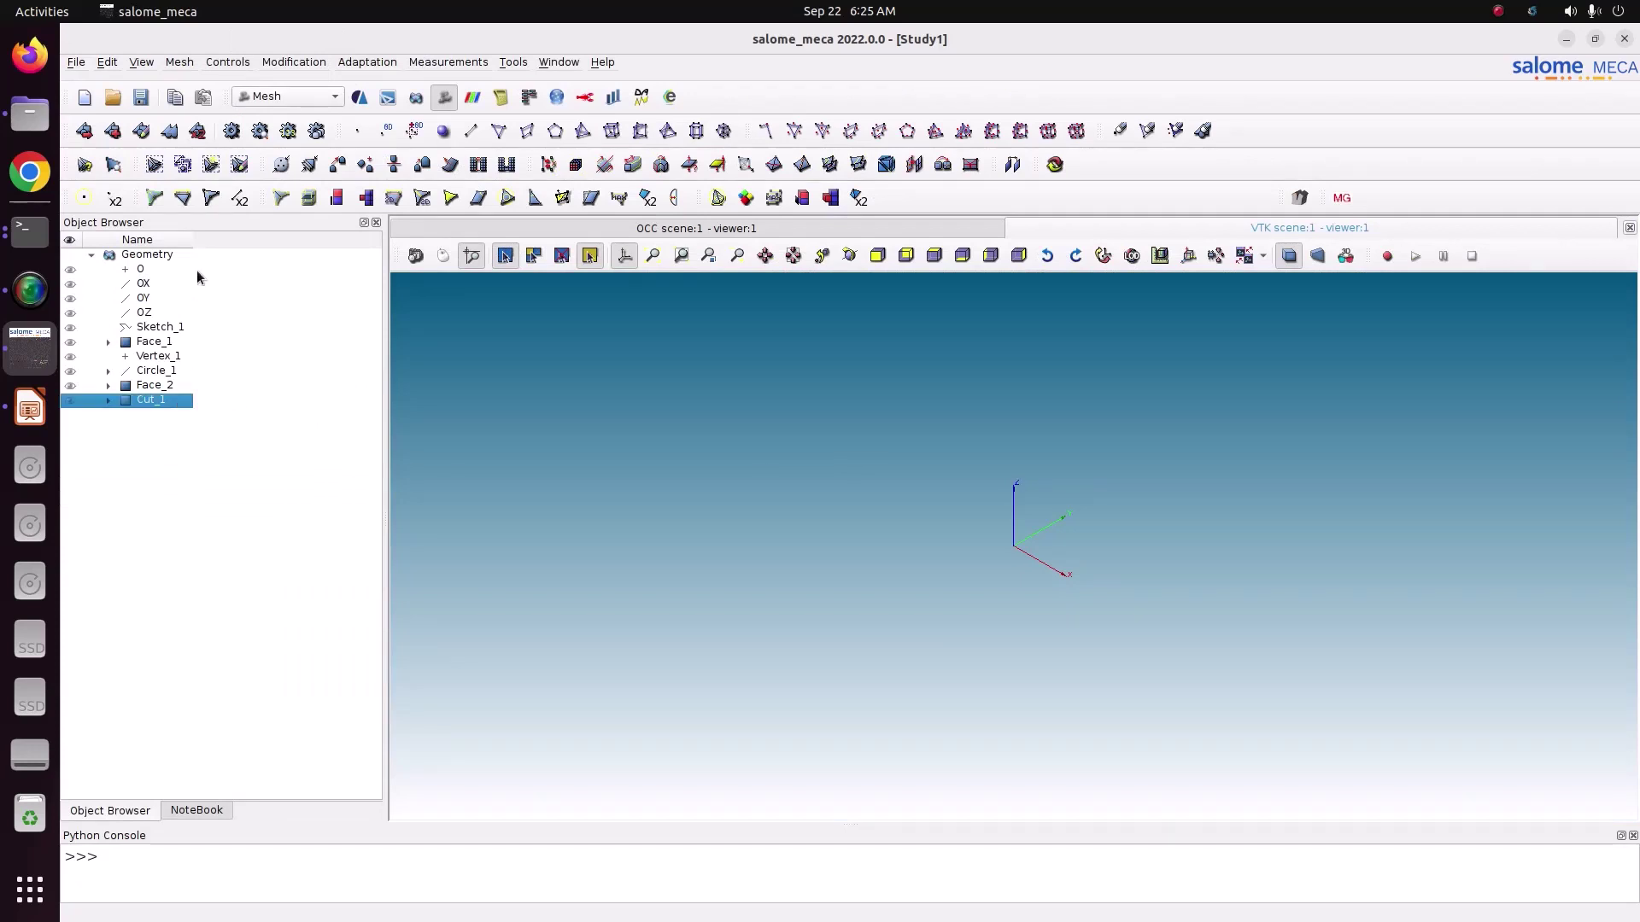
{"action": "left_click", "coordinate": [179, 63]}
{"action": "left_click", "coordinate": [198, 82]}
{"action": "left_click", "coordinate": [885, 426]}
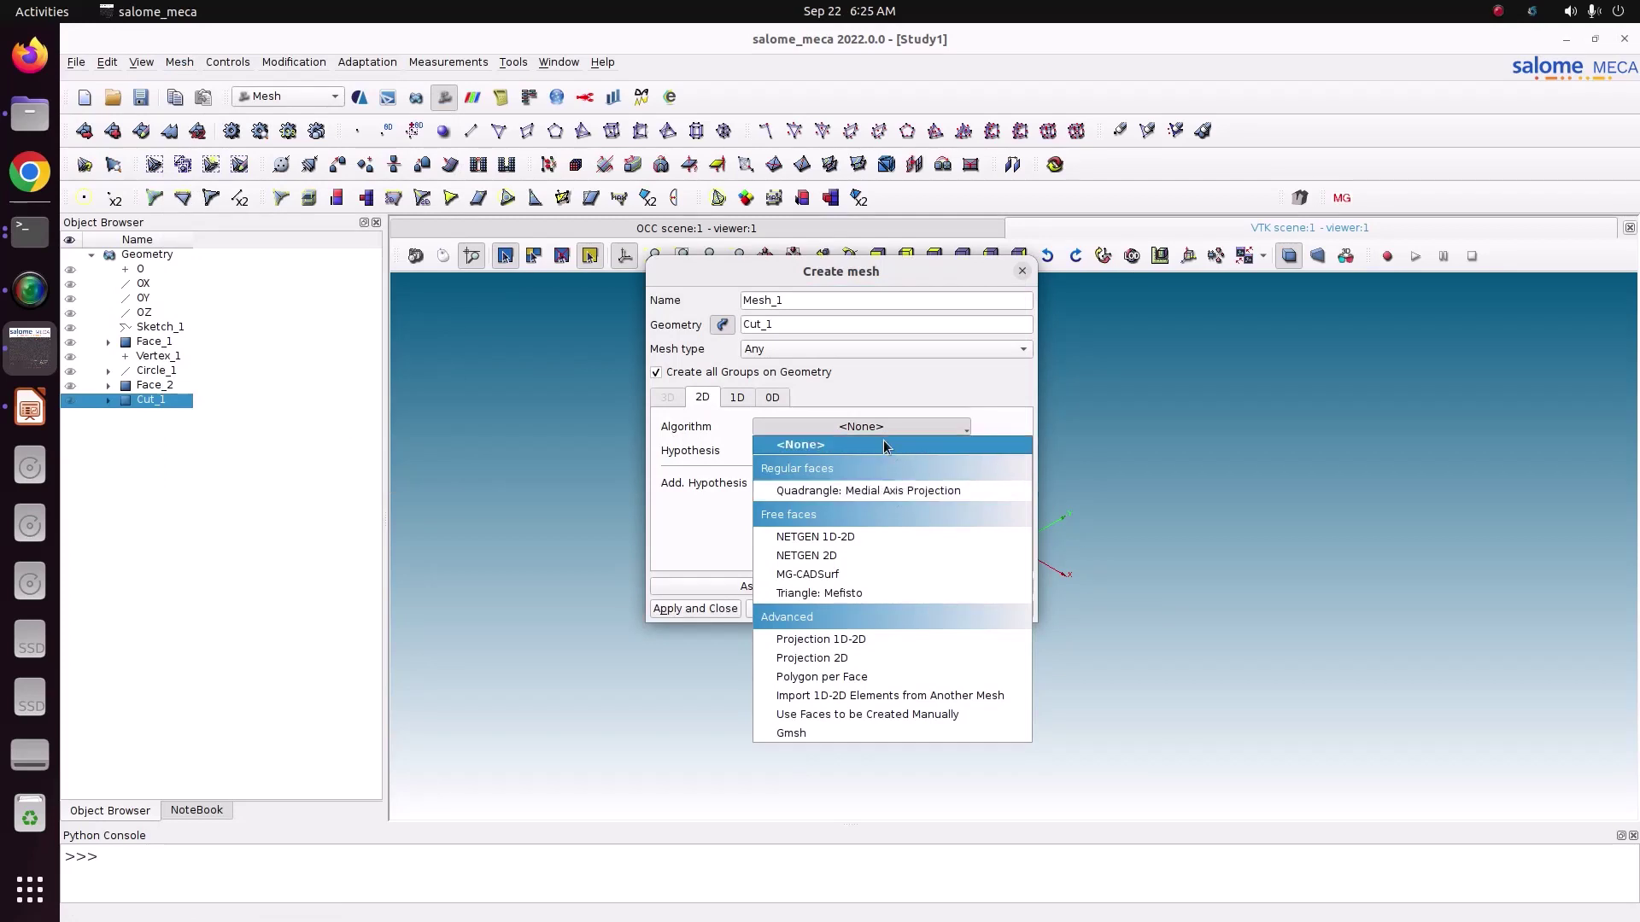
{"action": "left_click", "coordinate": [875, 489]}
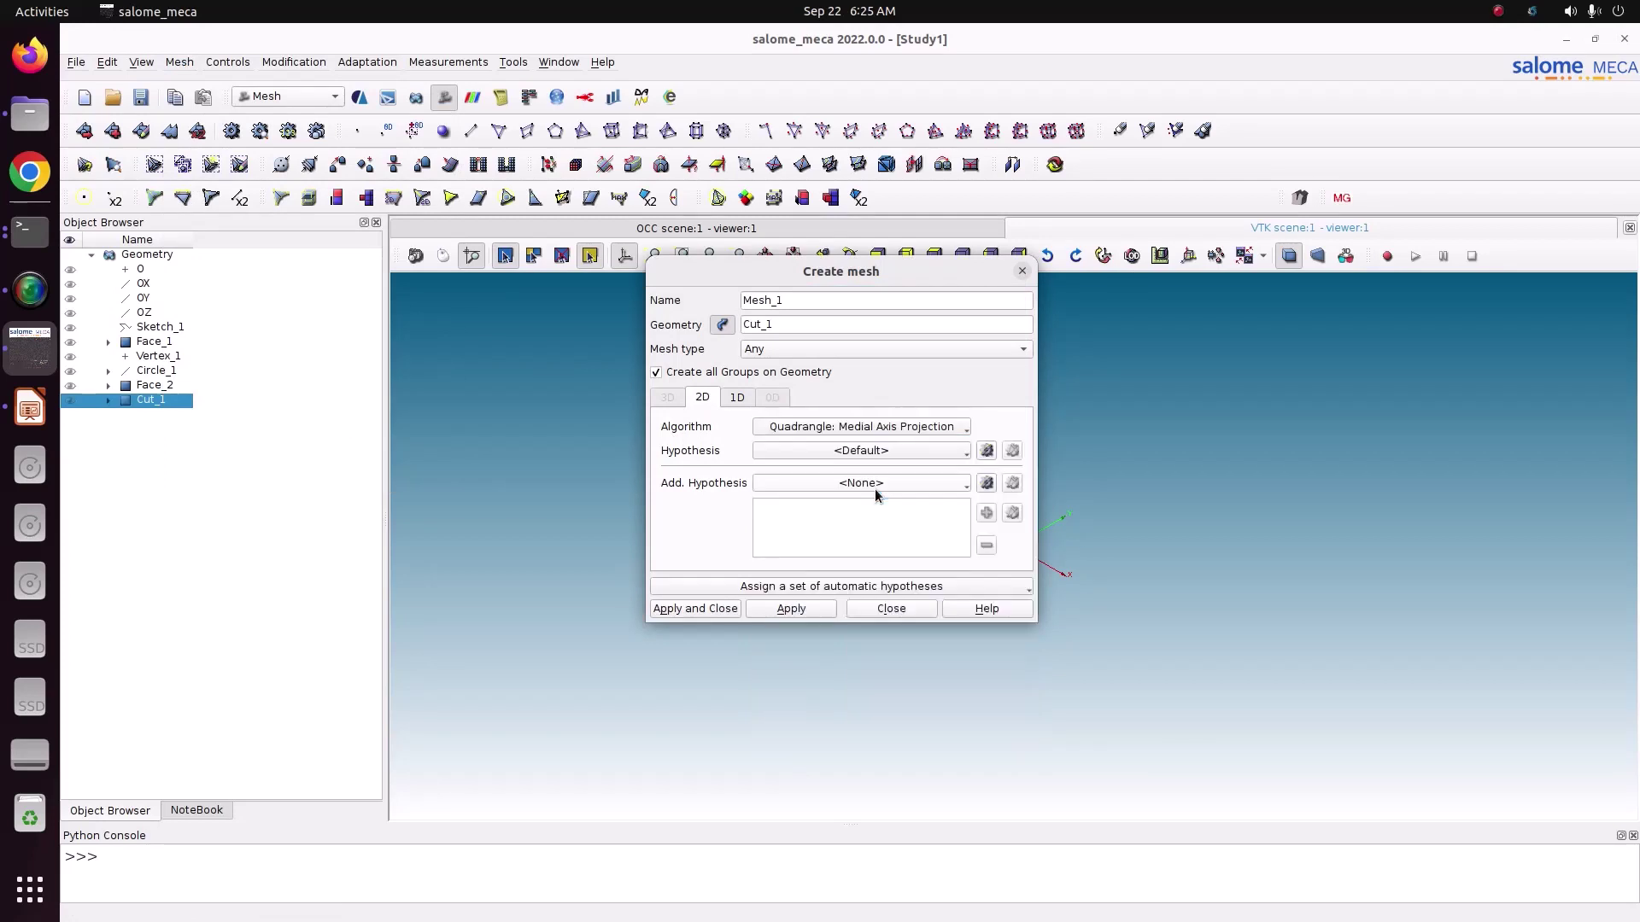
Assign the 1D algorithm Wire Discretisation with a Number of Segments hypothesis of 14 and create the mesh
{"action": "left_click", "coordinate": [745, 400]}
{"action": "left_click", "coordinate": [897, 428]}
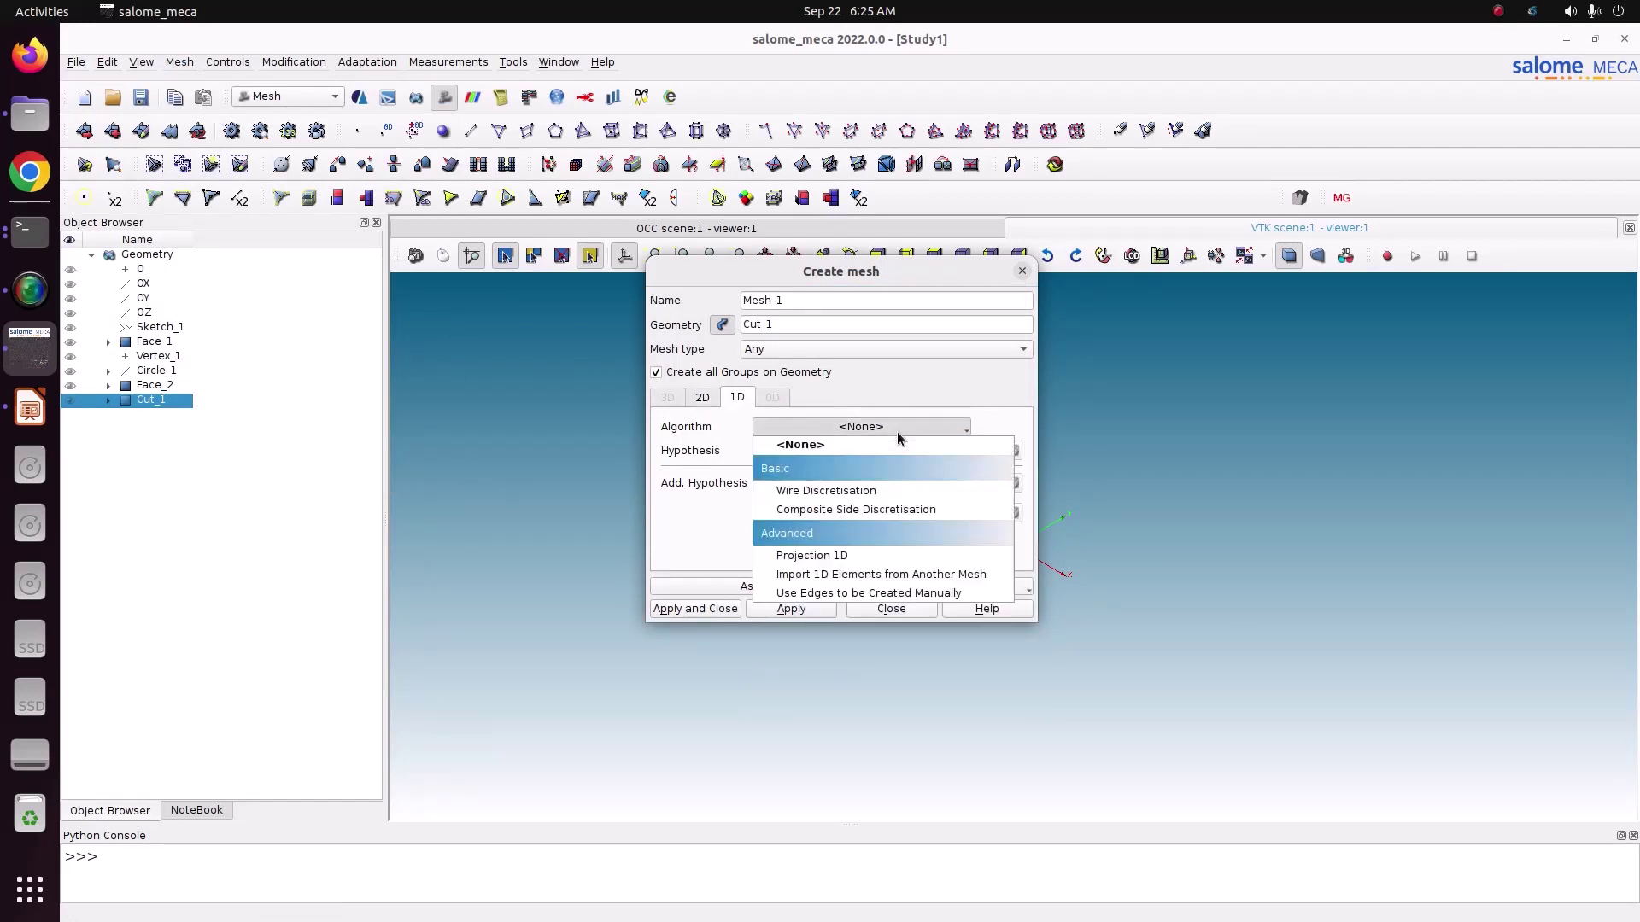
{"action": "left_click", "coordinate": [891, 492]}
{"action": "left_click", "coordinate": [986, 451]}
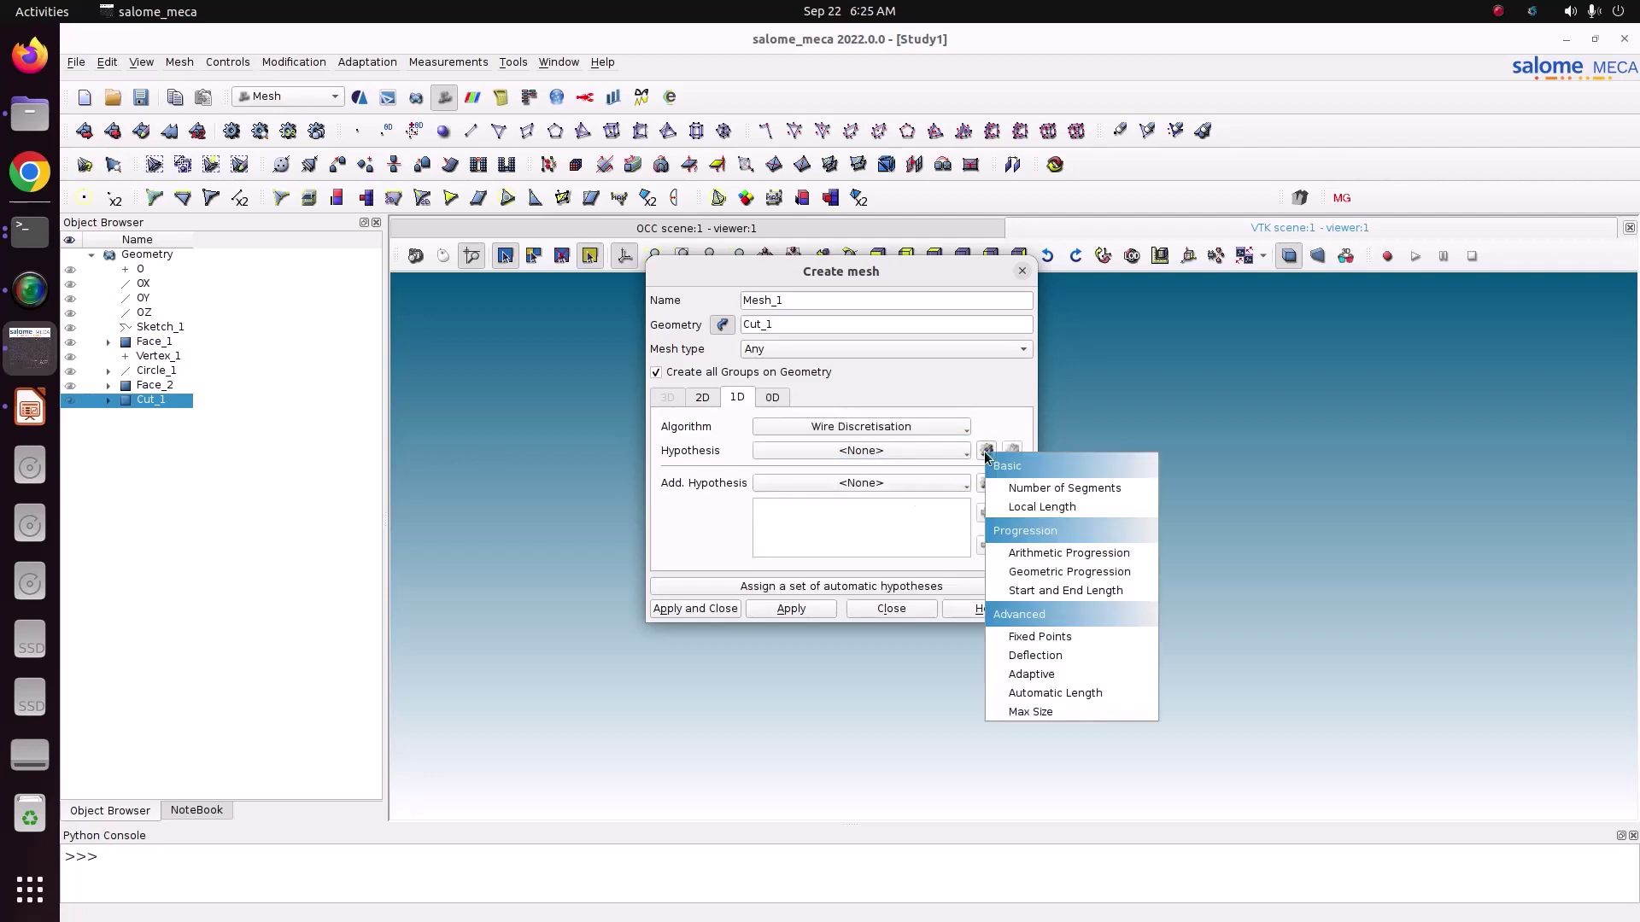
{"action": "left_click", "coordinate": [1067, 491]}
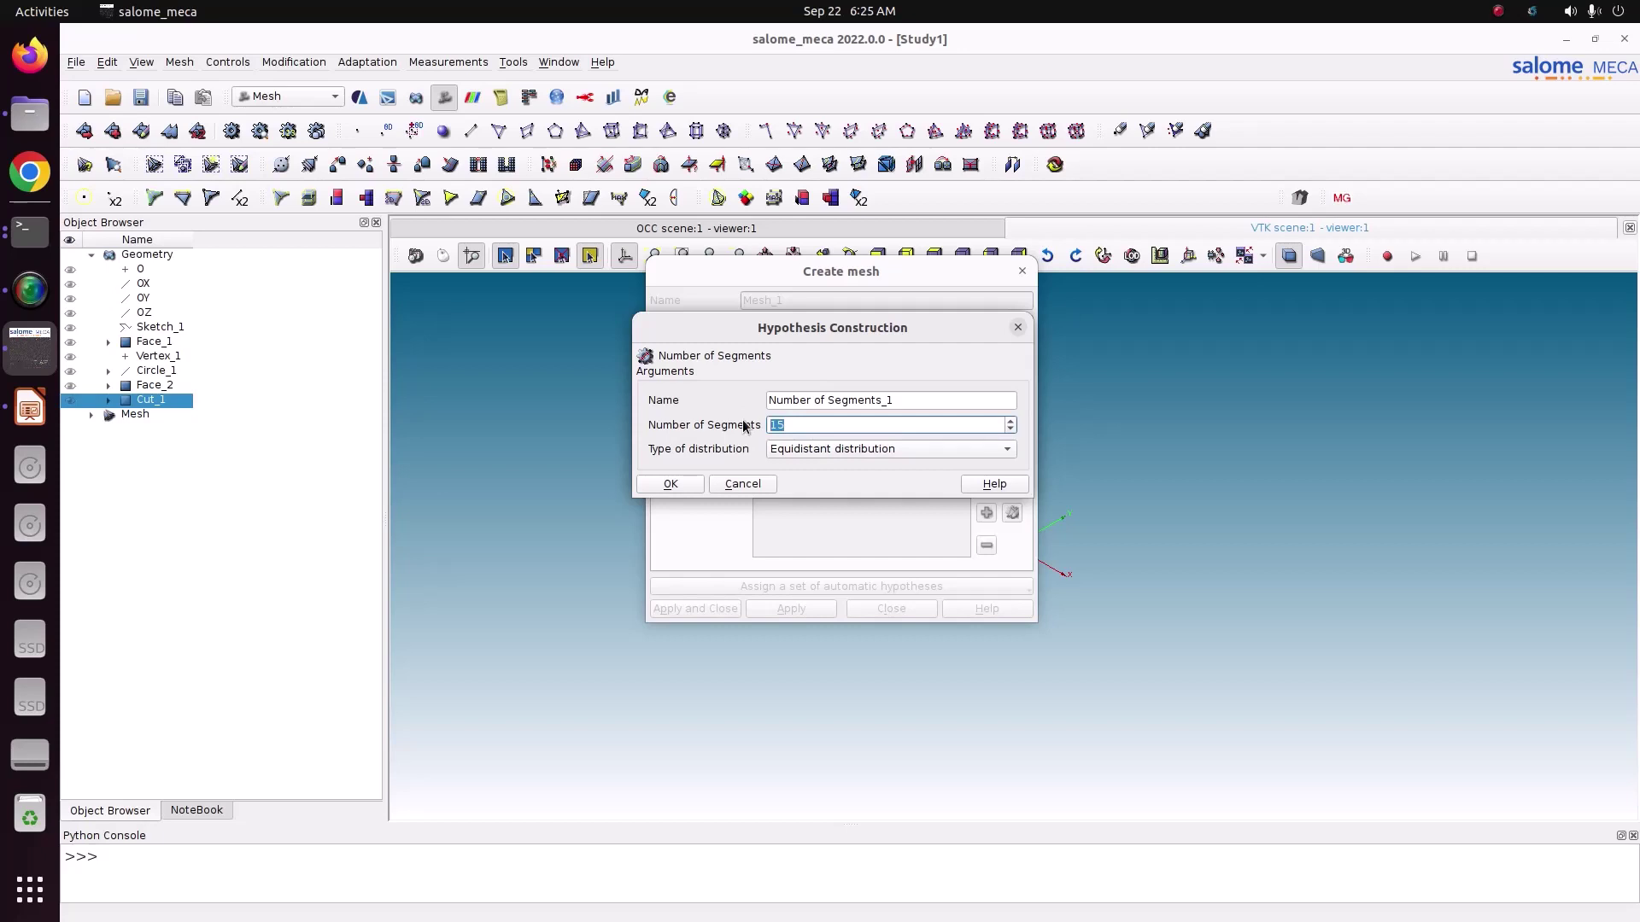
{"action": "type", "text": "14"}
{"action": "left_click", "coordinate": [694, 482]}
{"action": "left_click", "coordinate": [695, 608]}
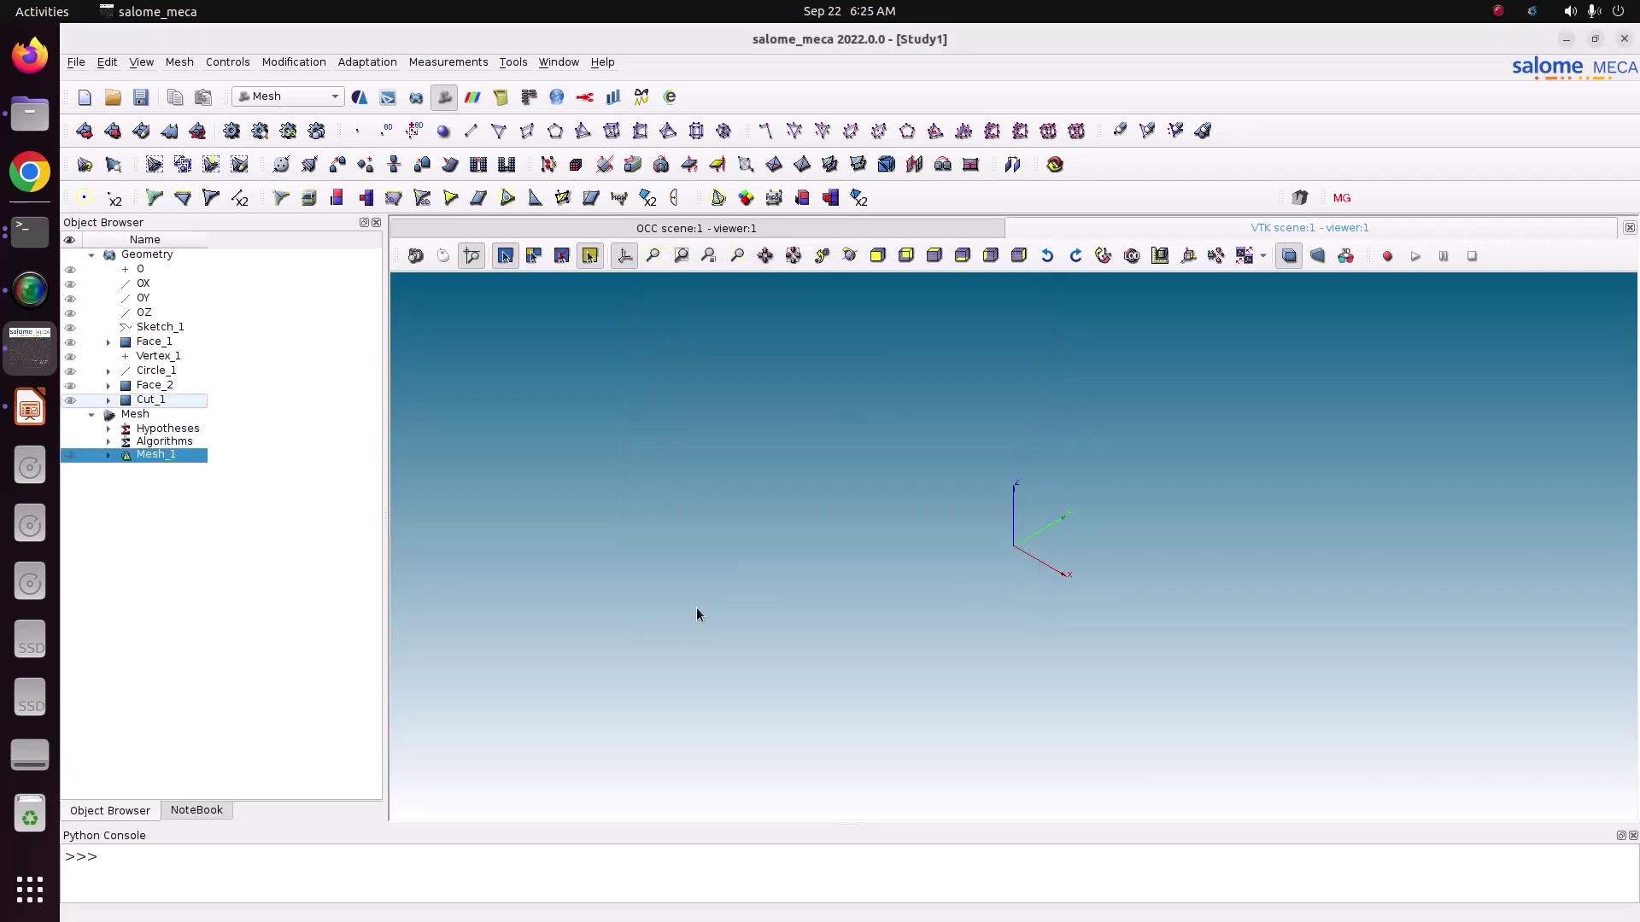
Compute Mesh_1 and examine the resulting elements around the hole from above
{"action": "right_click", "coordinate": [188, 459]}
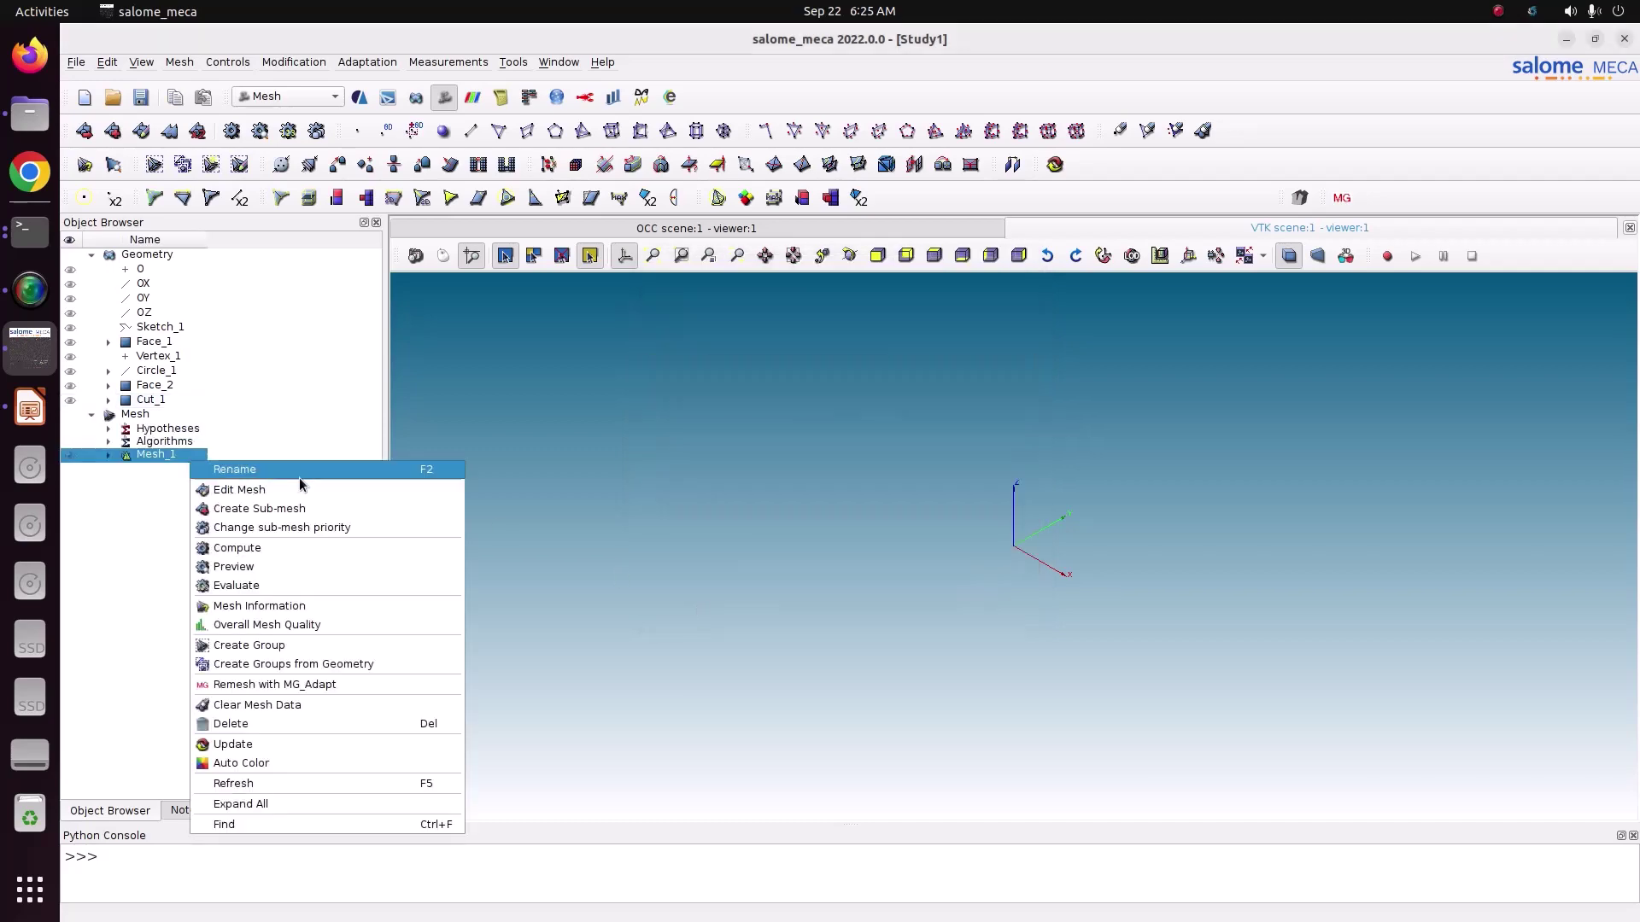
{"action": "left_click", "coordinate": [310, 543]}
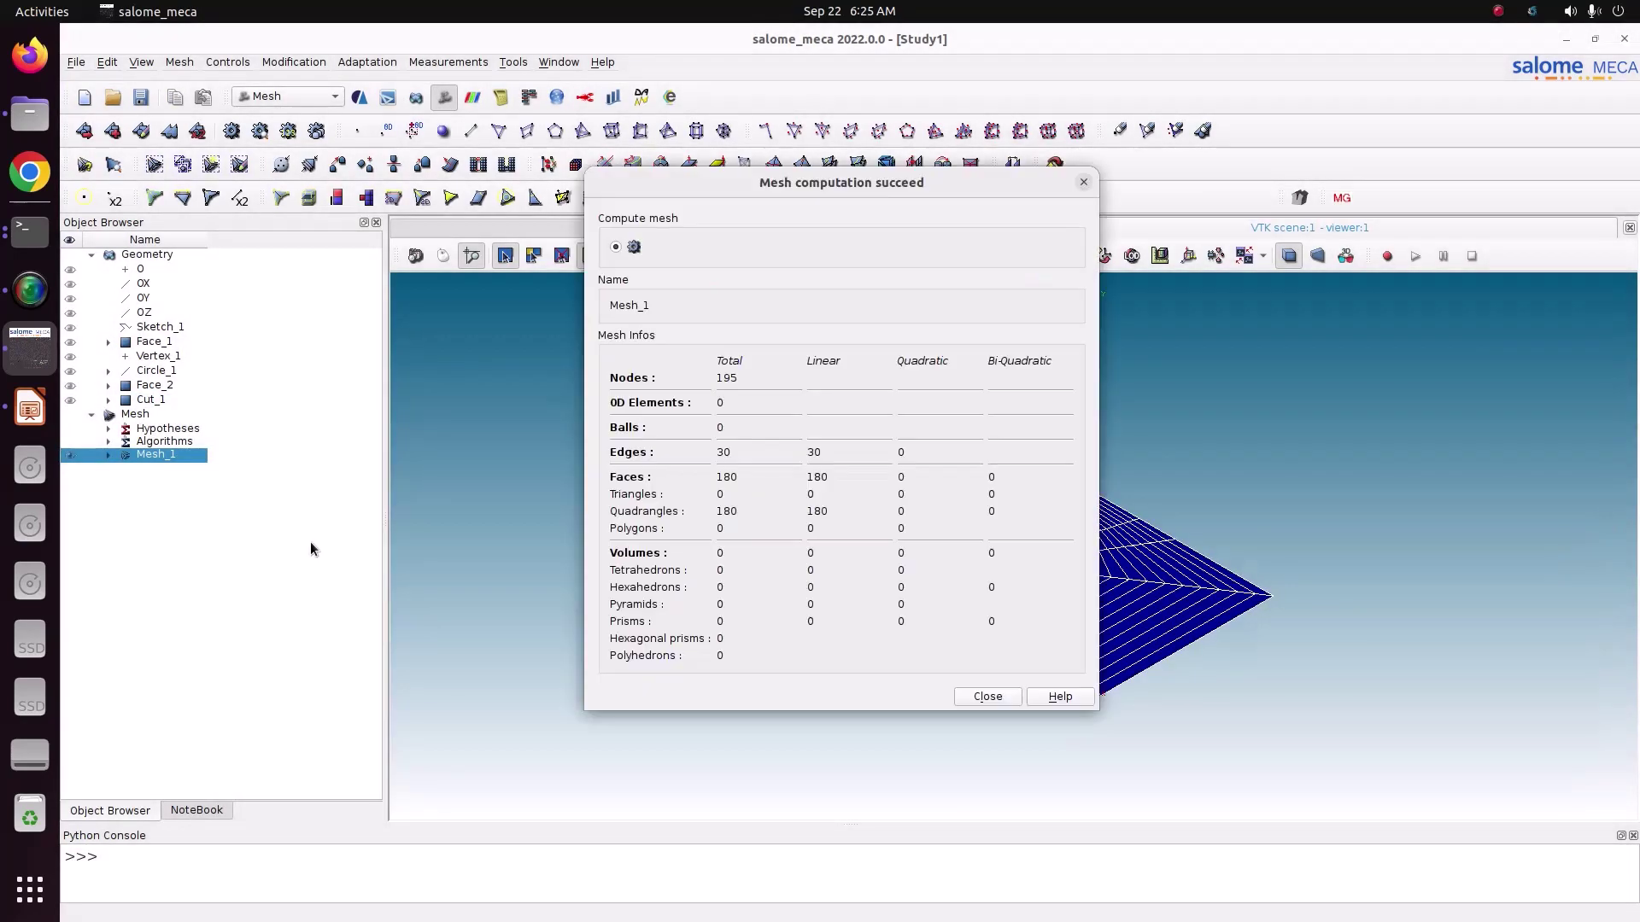
{"action": "left_click_drag", "start_coordinate": [900, 181], "coordinate": [518, 194]}
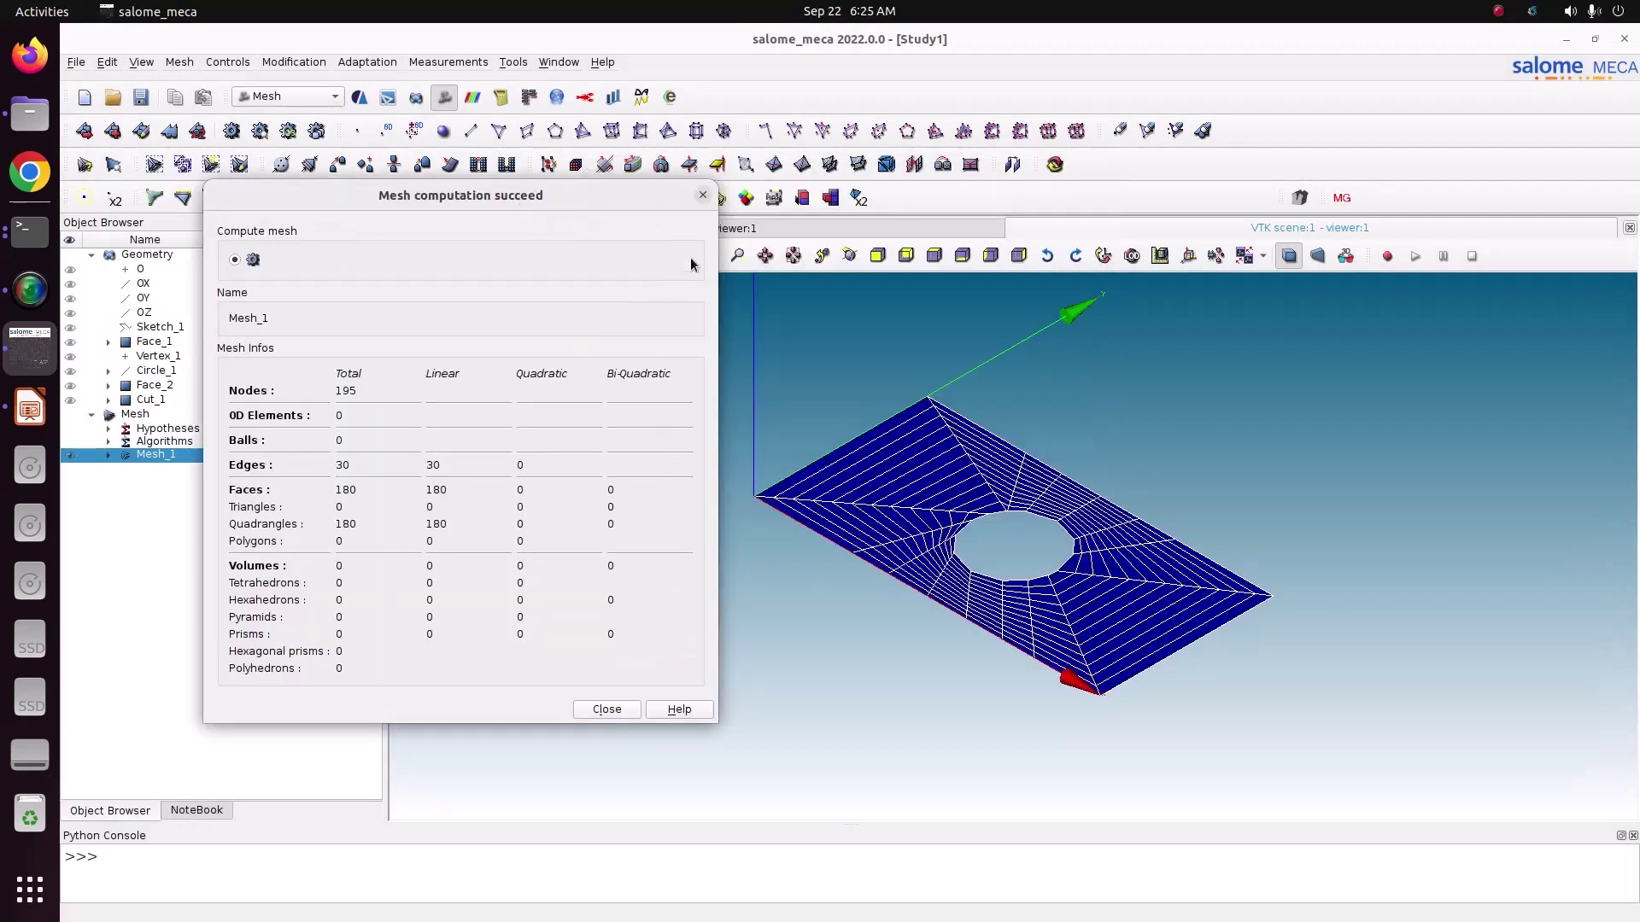
{"action": "left_click", "coordinate": [933, 256]}
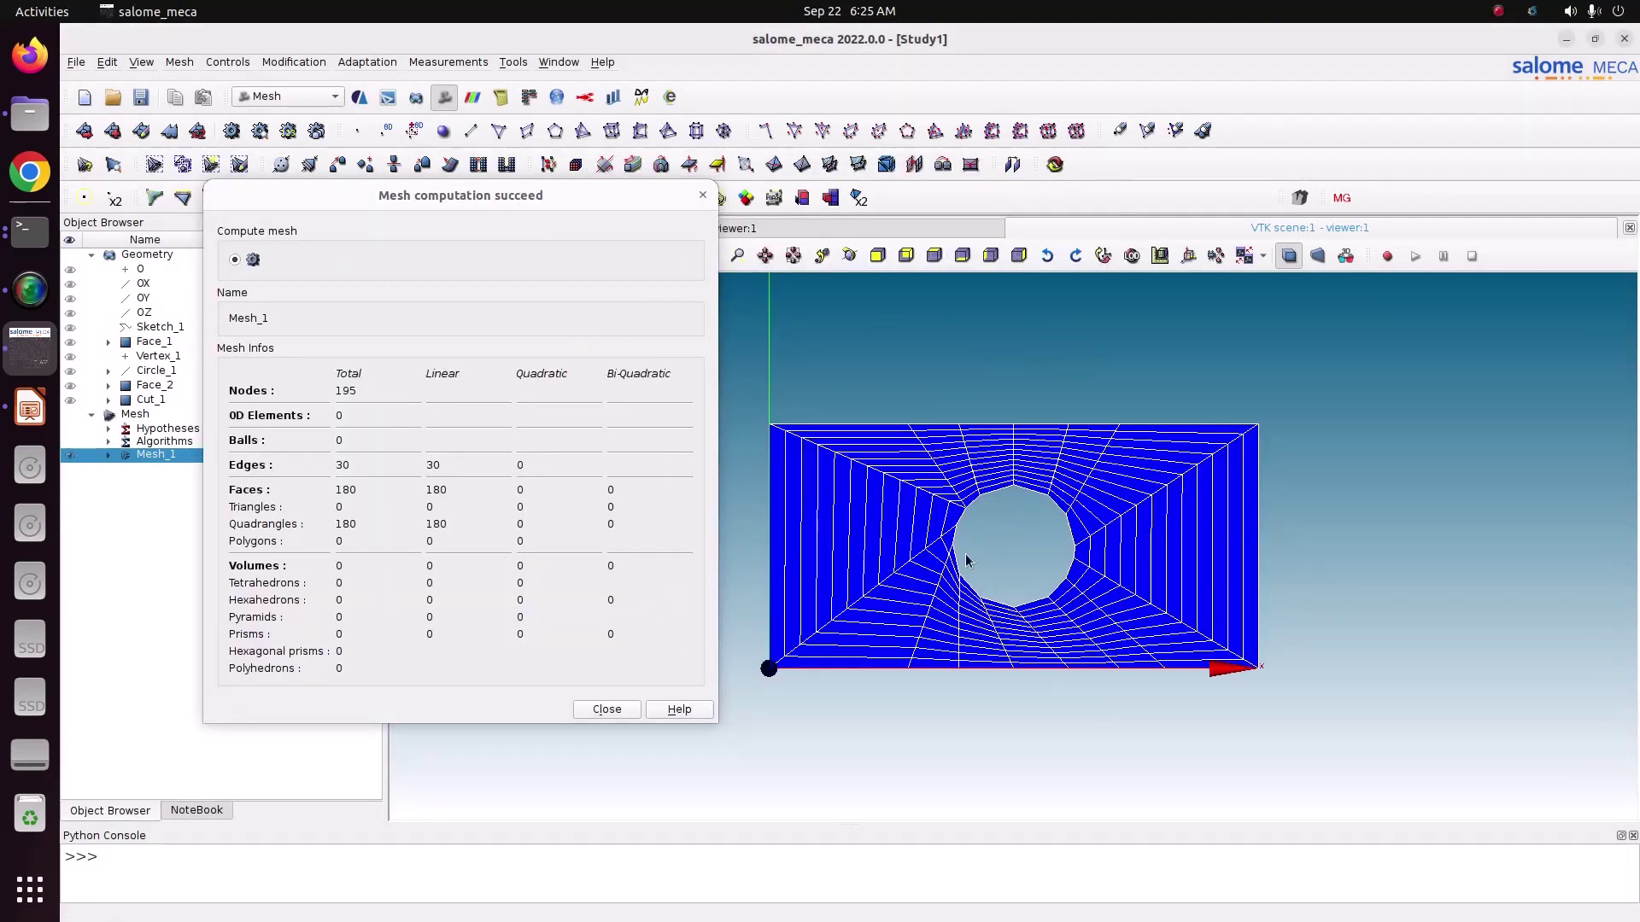
{"action": "scroll", "coordinate": [963, 564], "scroll_direction": "up", "scroll_amount": 3}
{"action": "scroll", "coordinate": [958, 602], "scroll_direction": "up", "scroll_amount": 2}
{"action": "scroll", "coordinate": [952, 590], "scroll_direction": "down", "scroll_amount": 2}
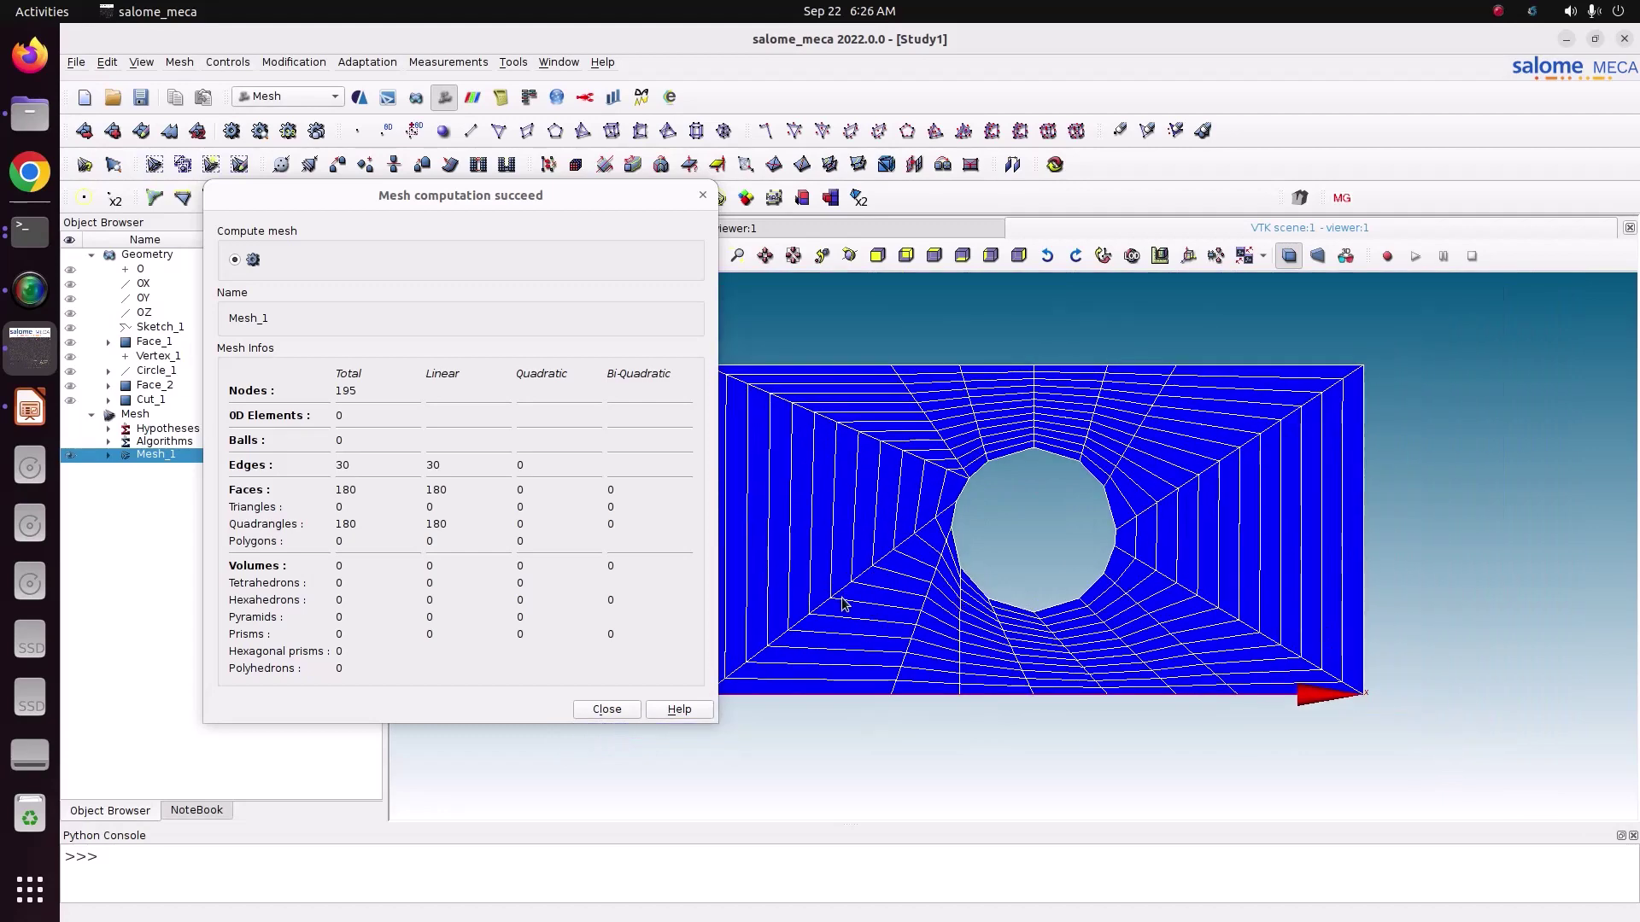
{"action": "scroll", "coordinate": [853, 606], "scroll_direction": "up", "scroll_amount": 1}
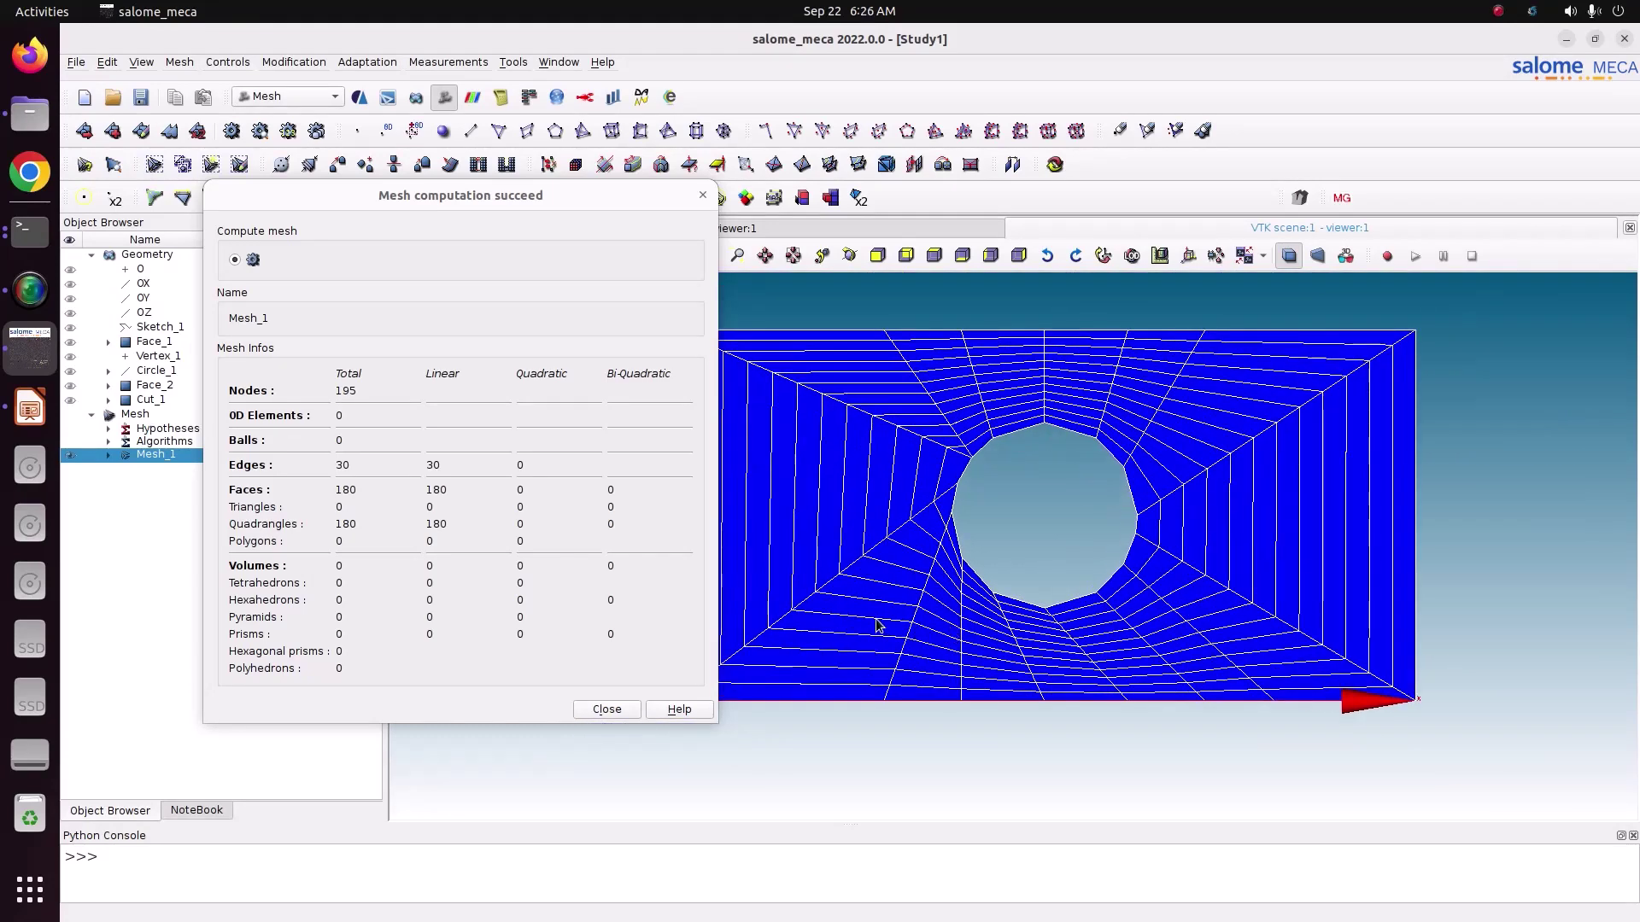
Edit Mesh_1 and set its 1D Number of Segments hypothesis to 28 with equidistant distribution
{"action": "left_click", "coordinate": [606, 709]}
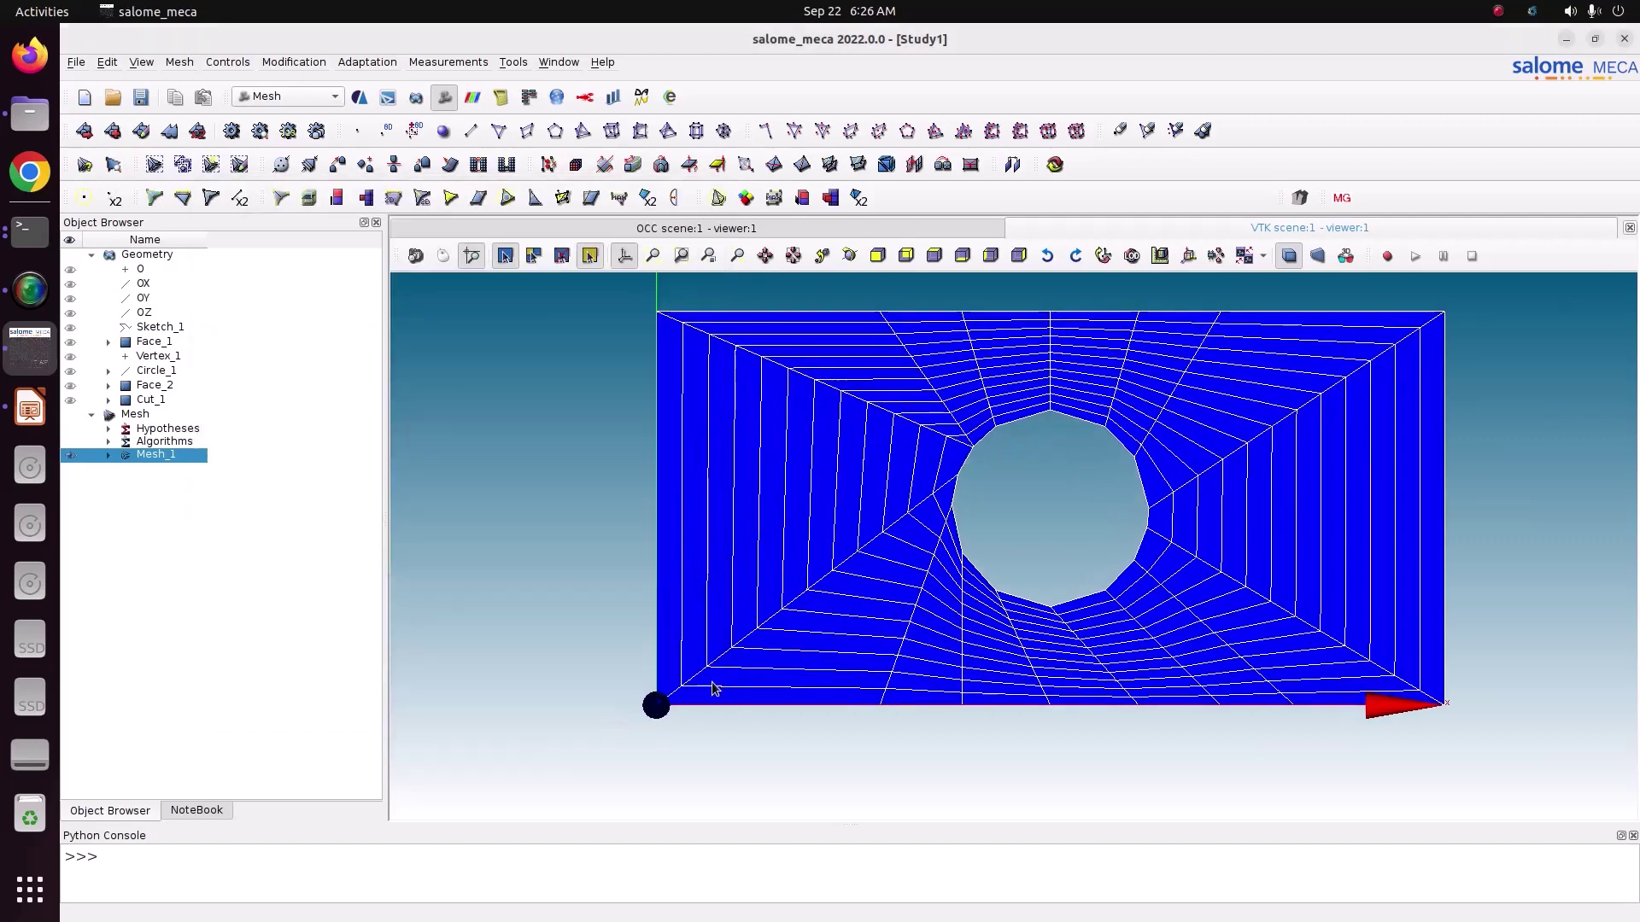
{"action": "right_click", "coordinate": [167, 459]}
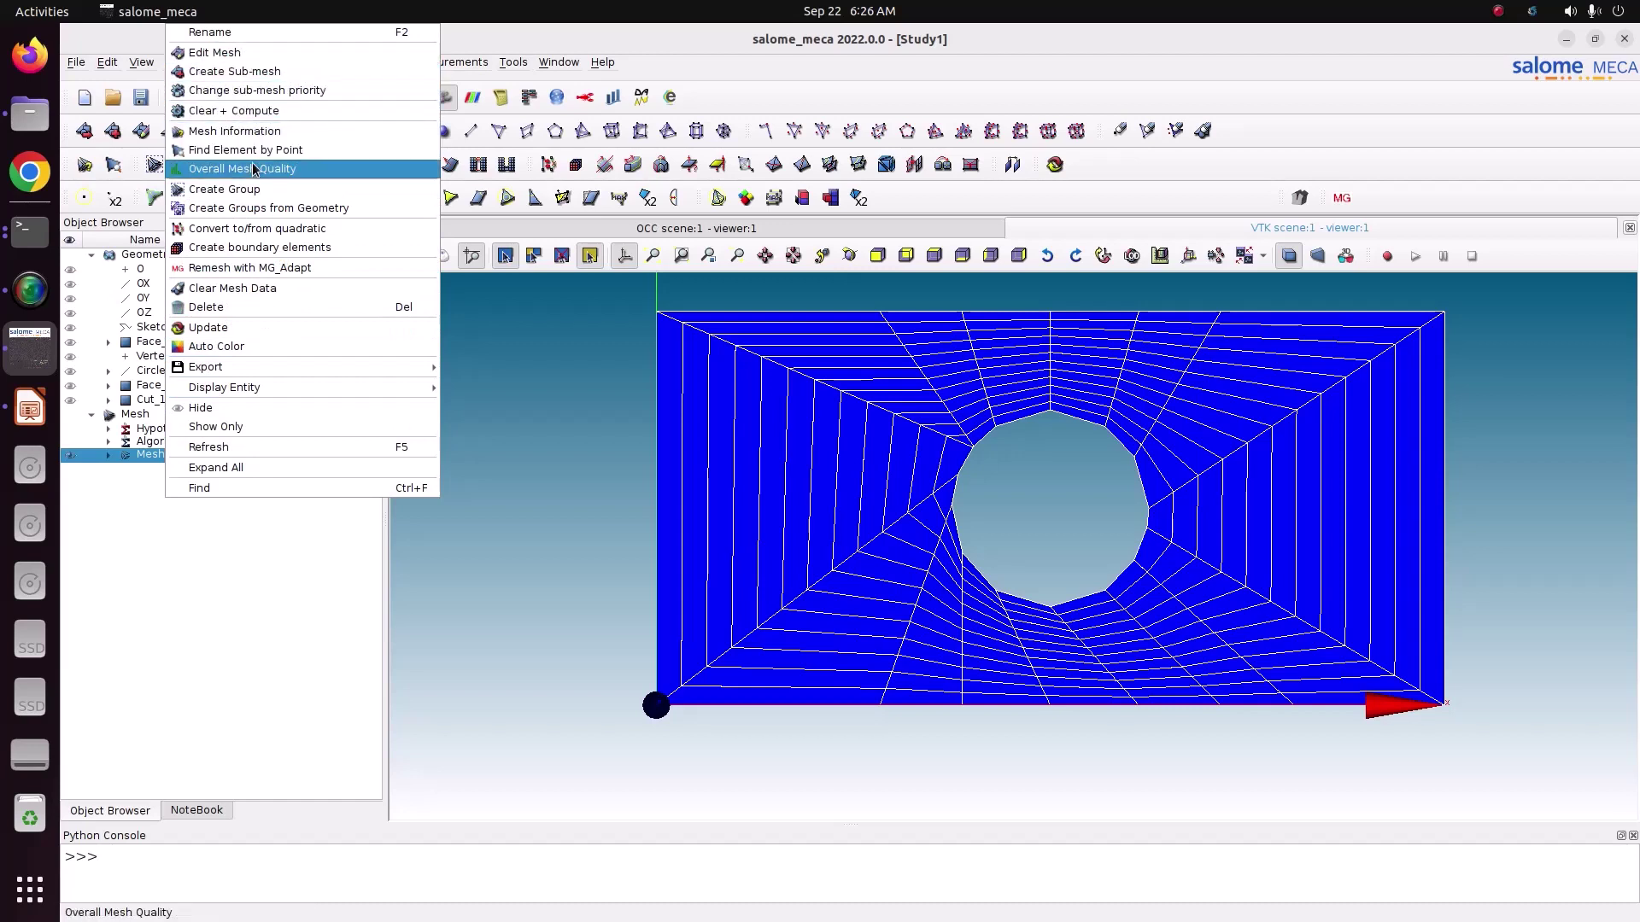
{"action": "left_click", "coordinate": [252, 53]}
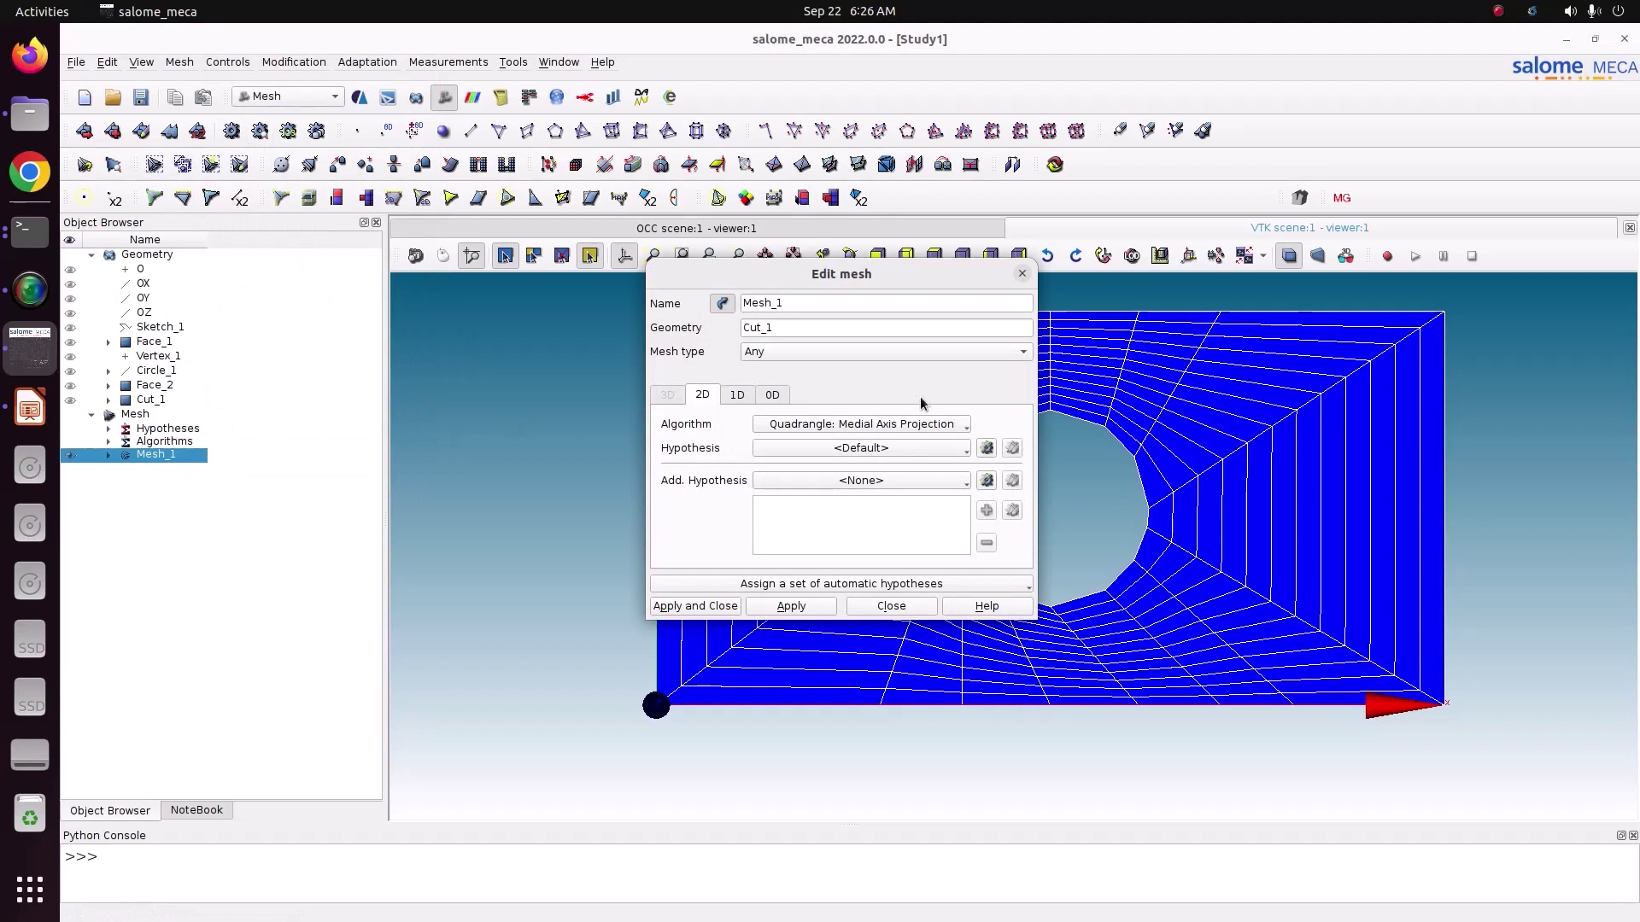
{"action": "left_click", "coordinate": [738, 397]}
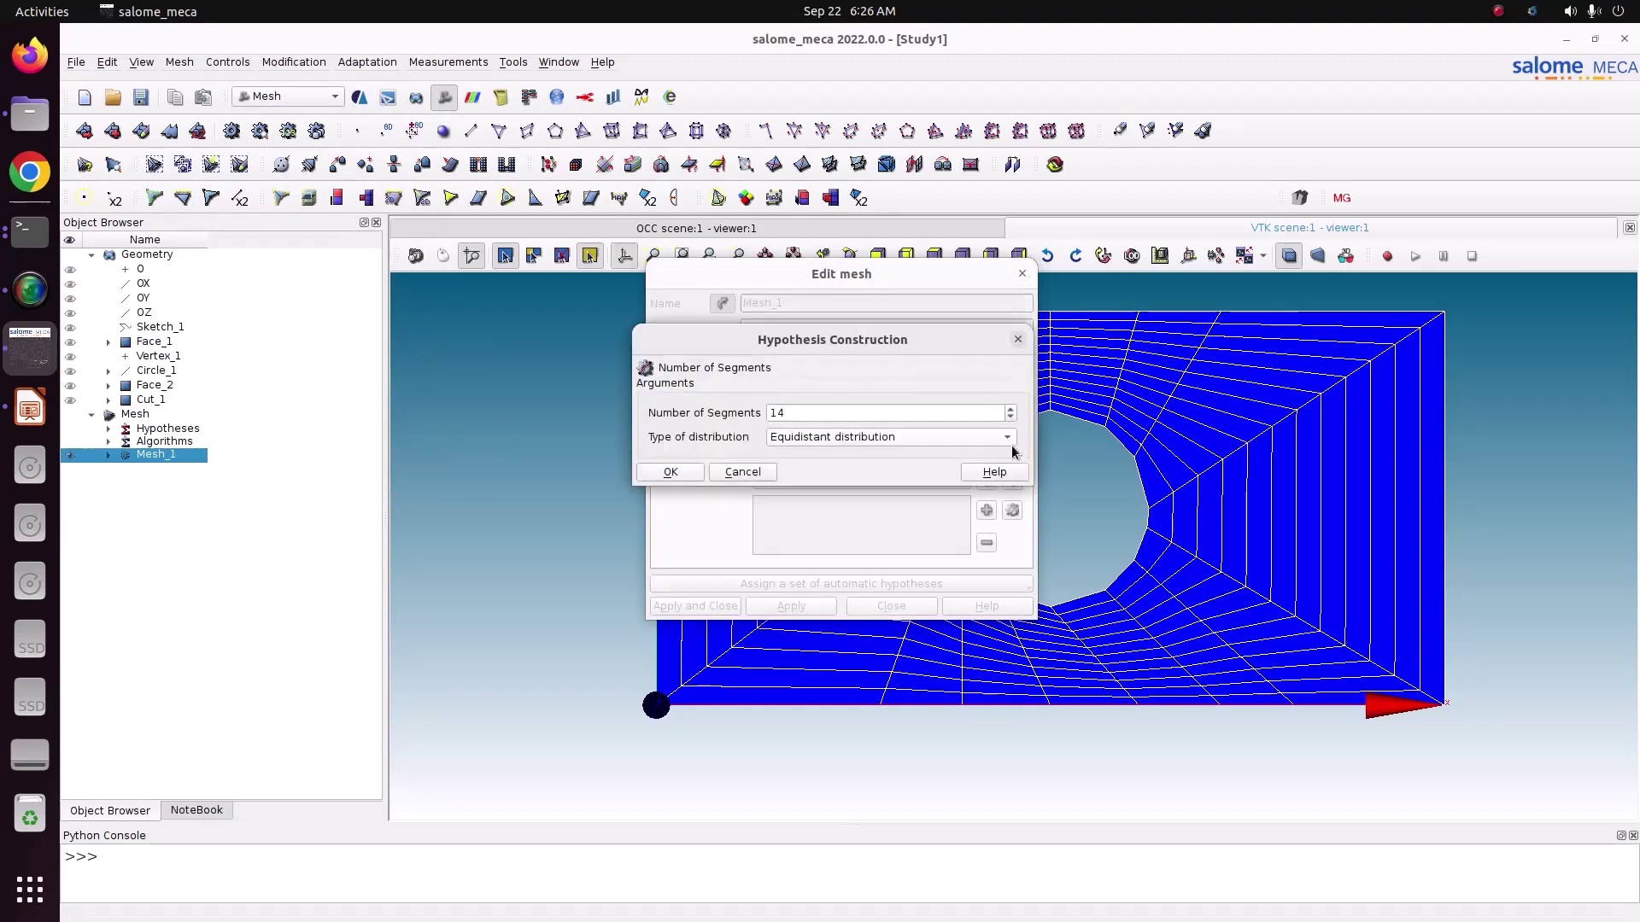
{"action": "left_click", "coordinate": [1012, 448]}
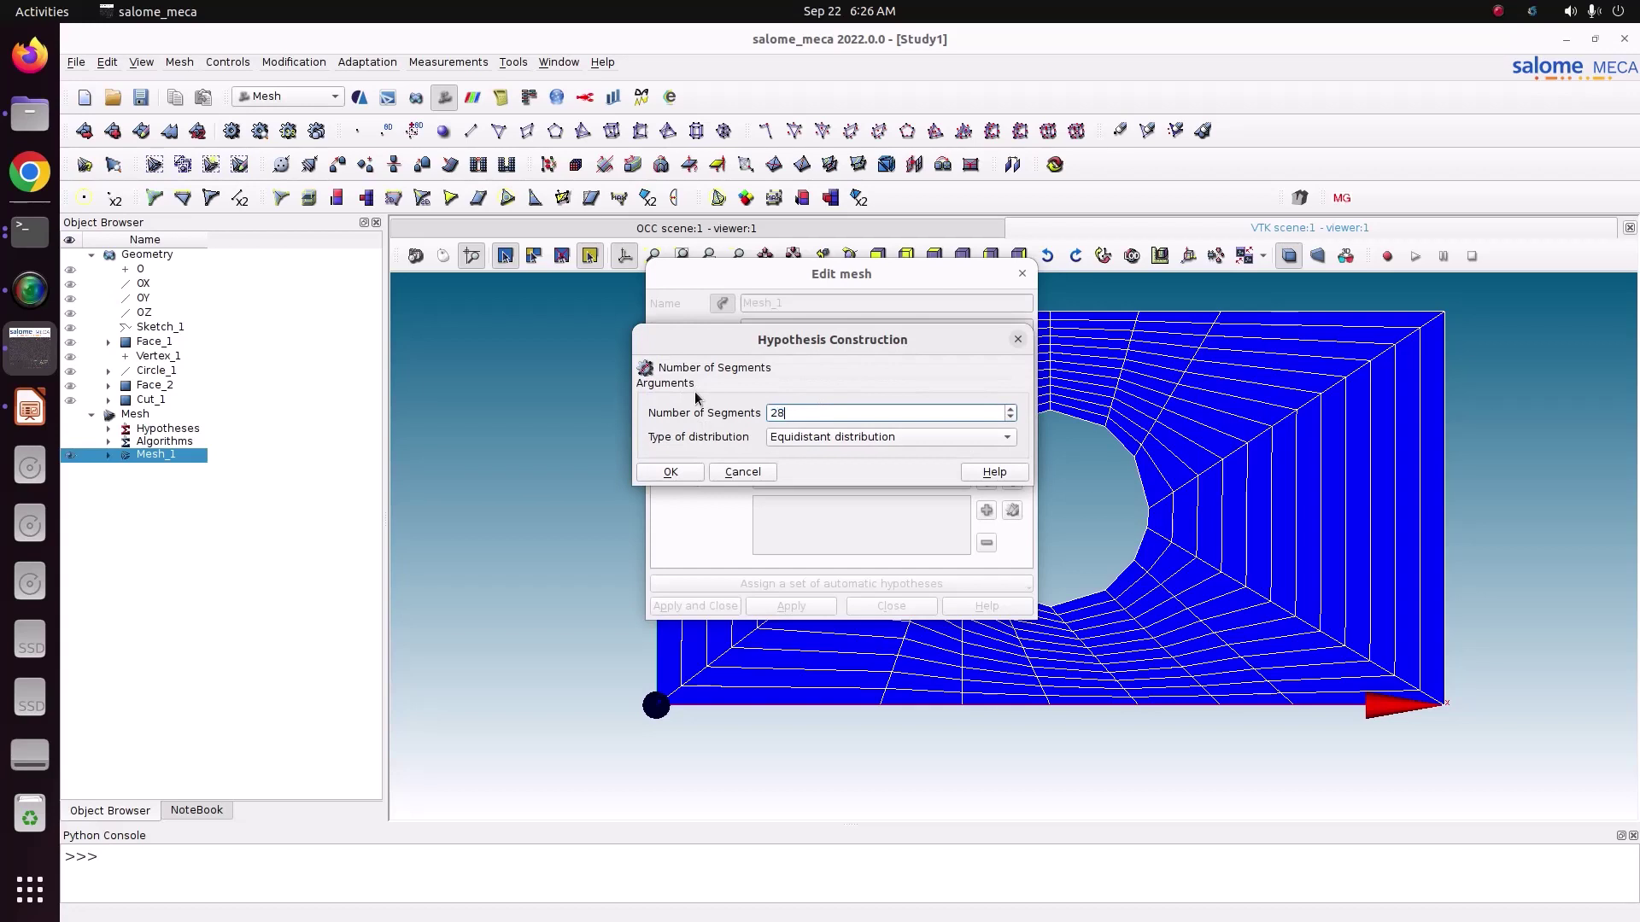
{"action": "left_click", "coordinate": [681, 471]}
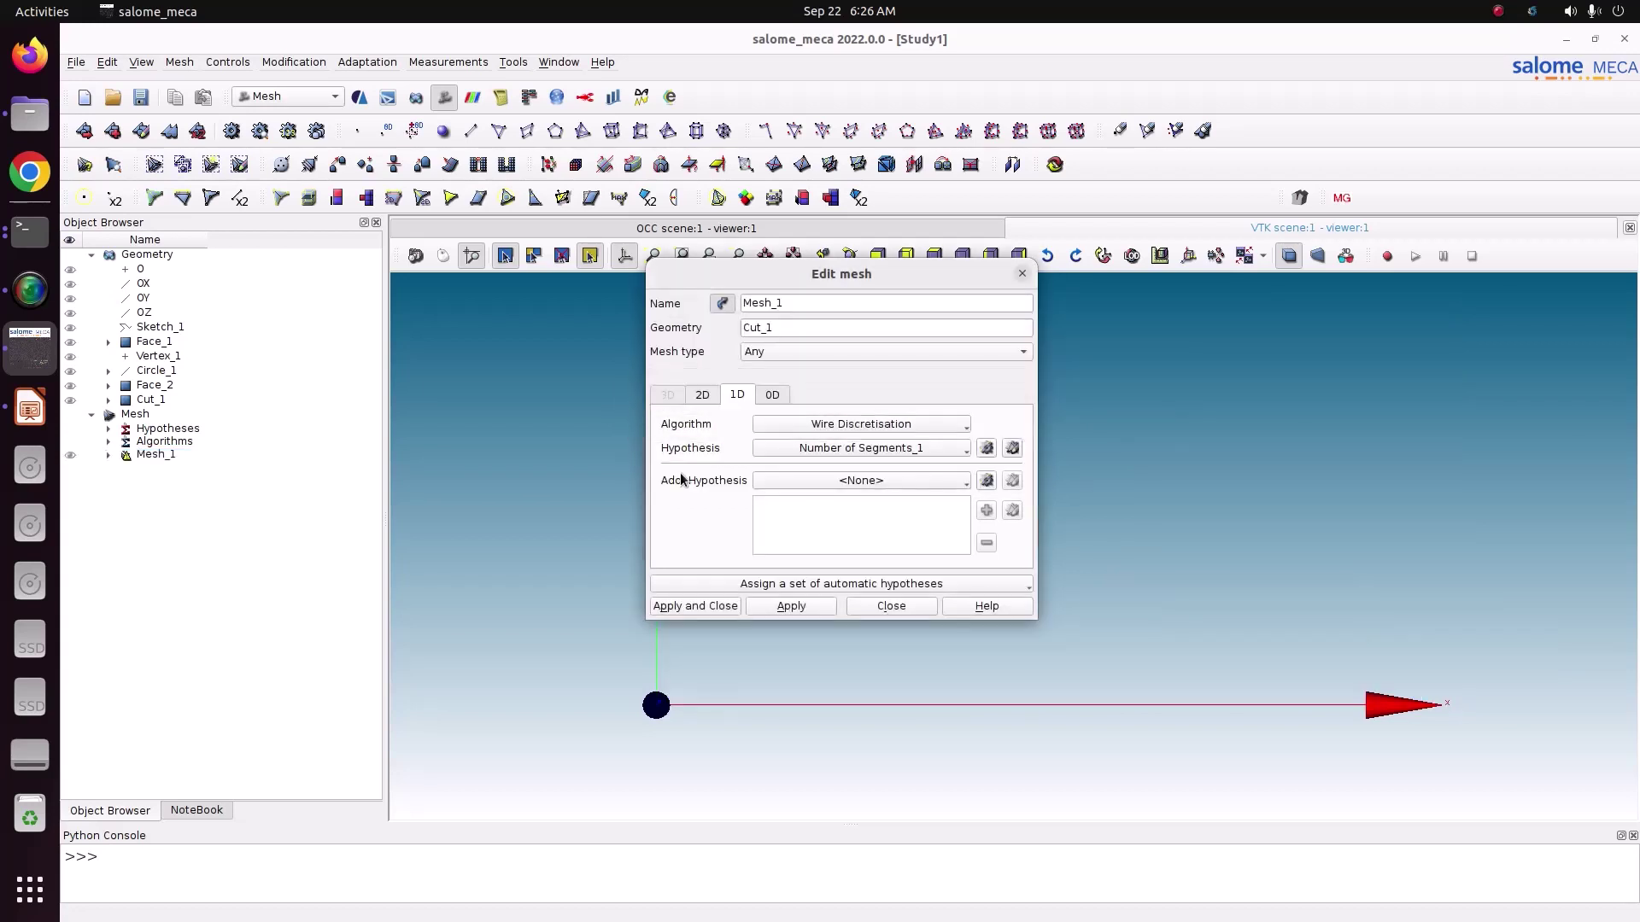
{"action": "left_click", "coordinate": [709, 608]}
Recompute Mesh_1 and examine the refined elements around the hole and across the plate
{"action": "right_click", "coordinate": [182, 461]}
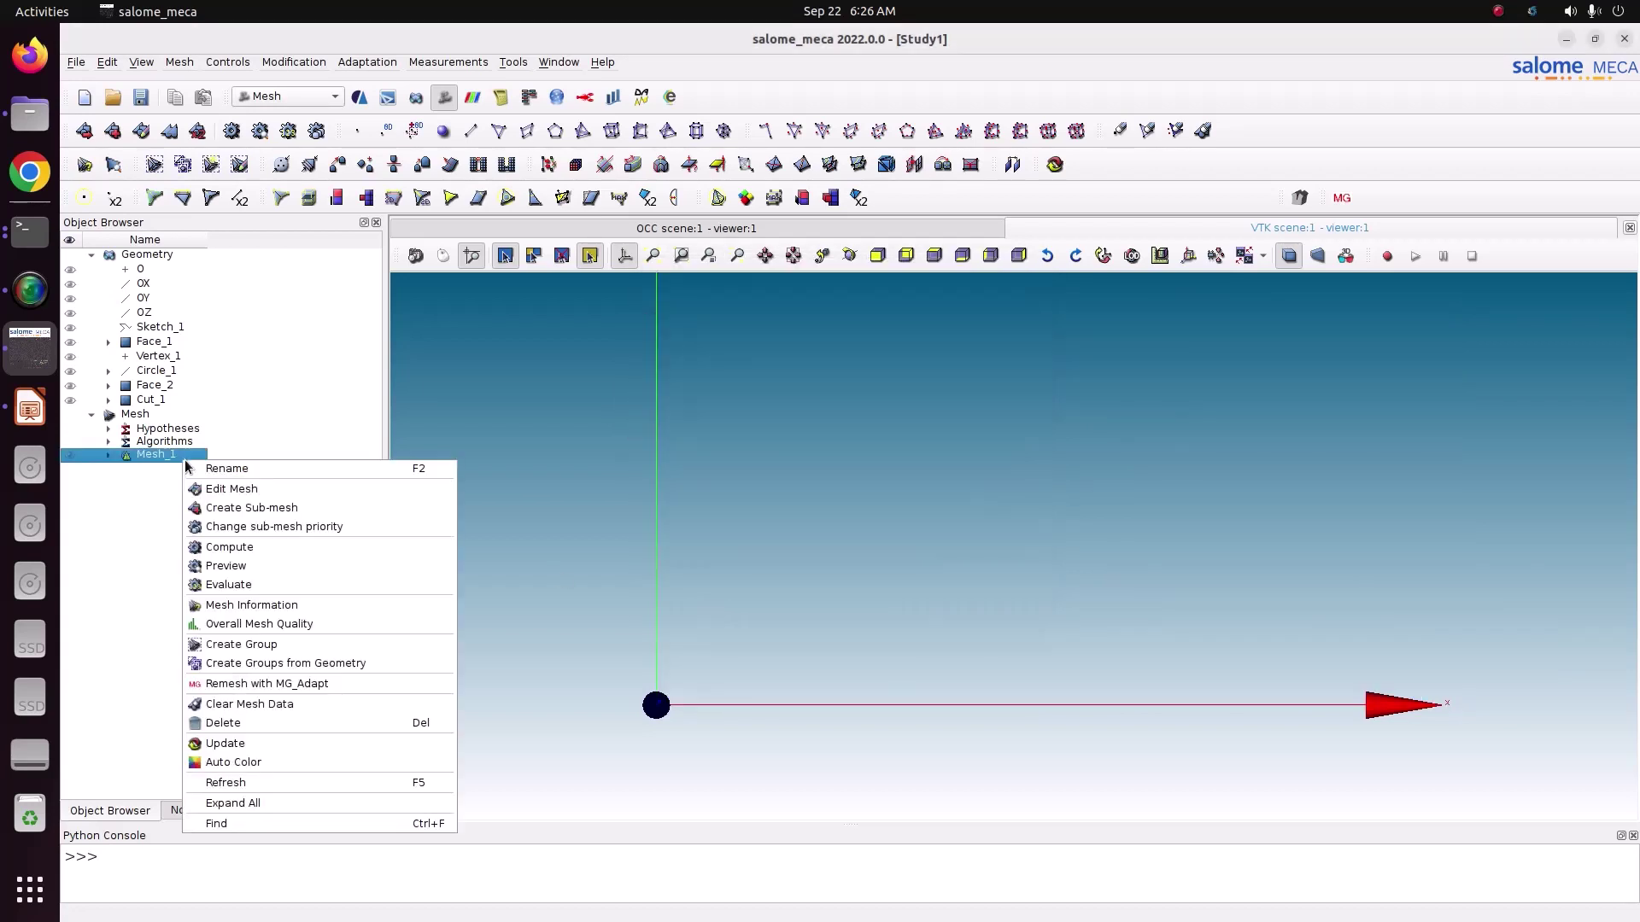
{"action": "left_click", "coordinate": [321, 542]}
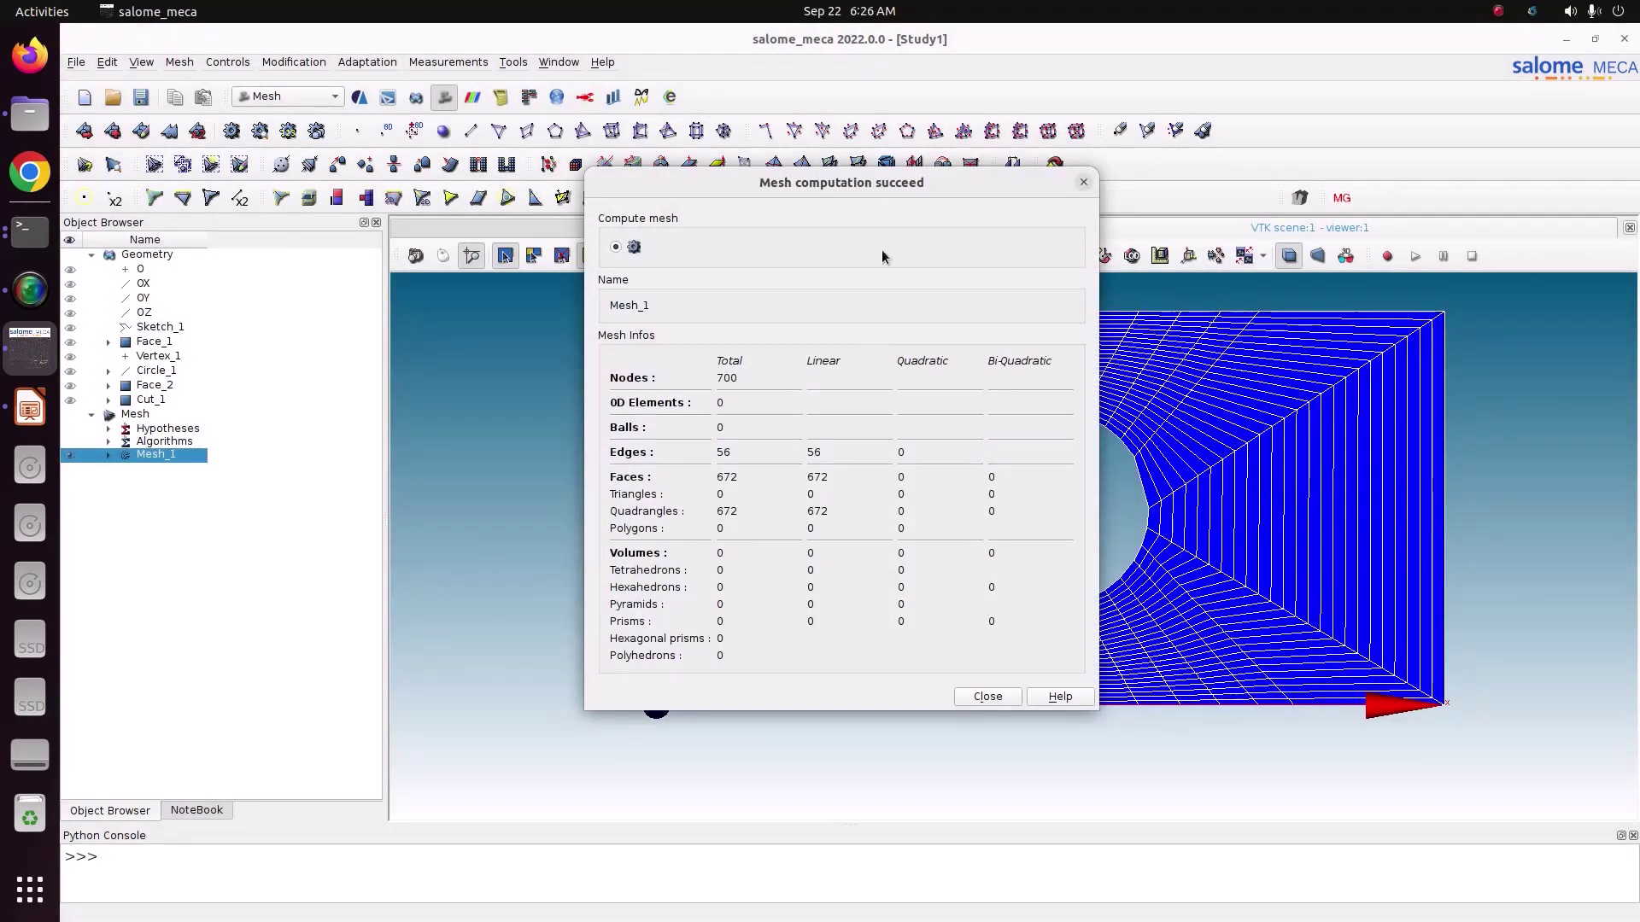
{"action": "left_click_drag", "start_coordinate": [894, 186], "coordinate": [388, 155]}
{"action": "scroll", "coordinate": [888, 613], "scroll_direction": "up", "scroll_amount": 3}
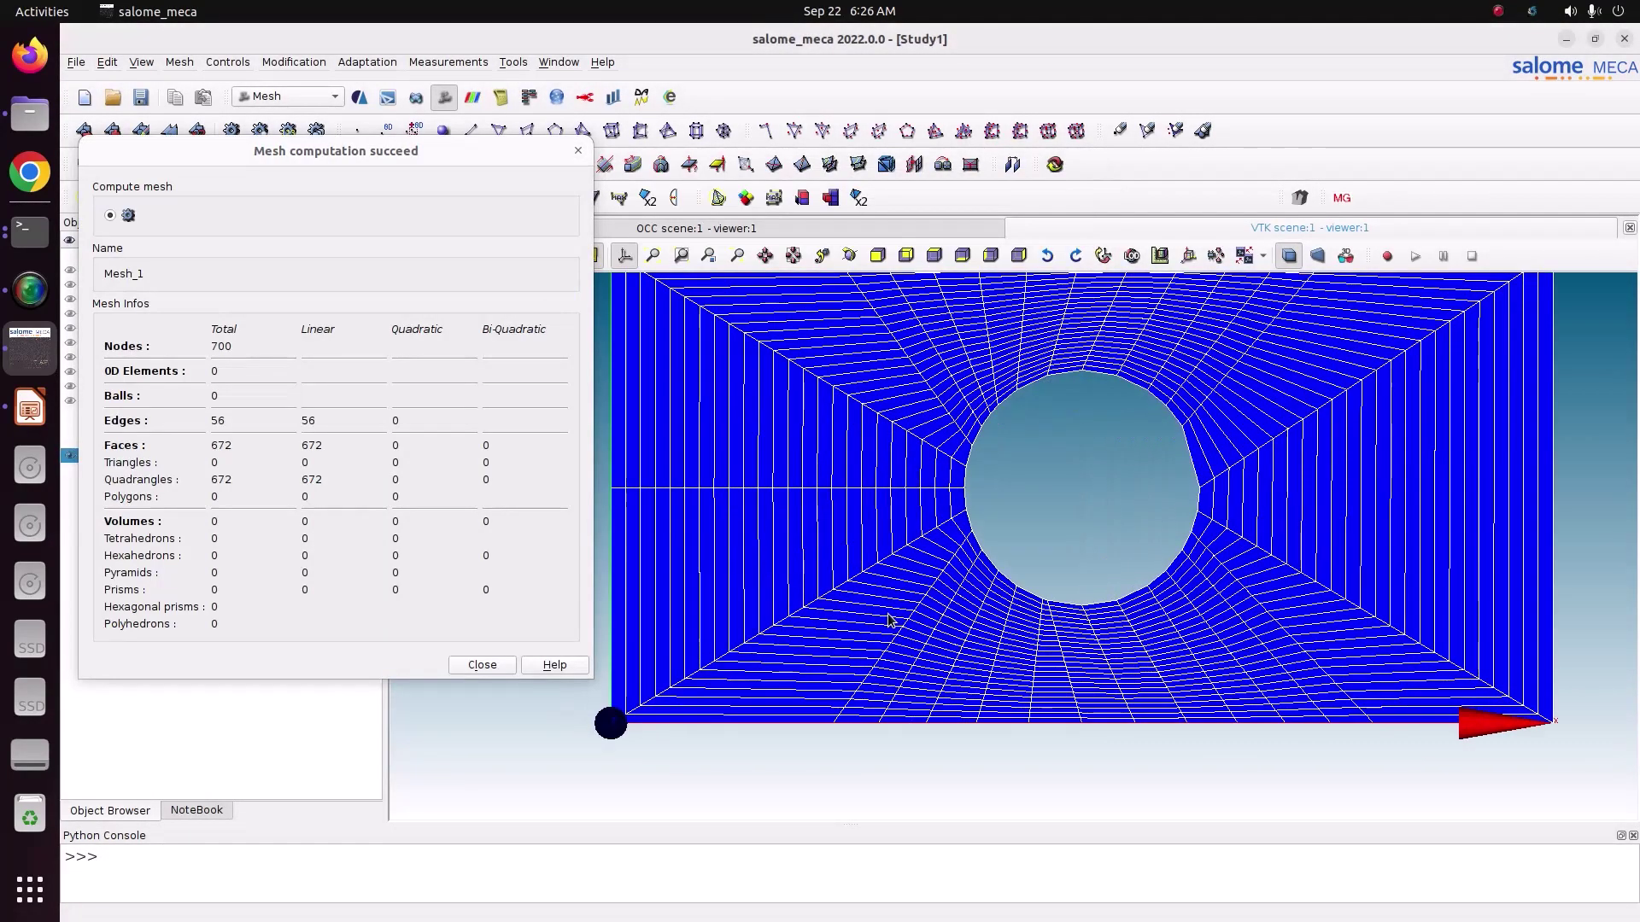
{"action": "scroll", "coordinate": [888, 613], "scroll_direction": "down", "scroll_amount": 2}
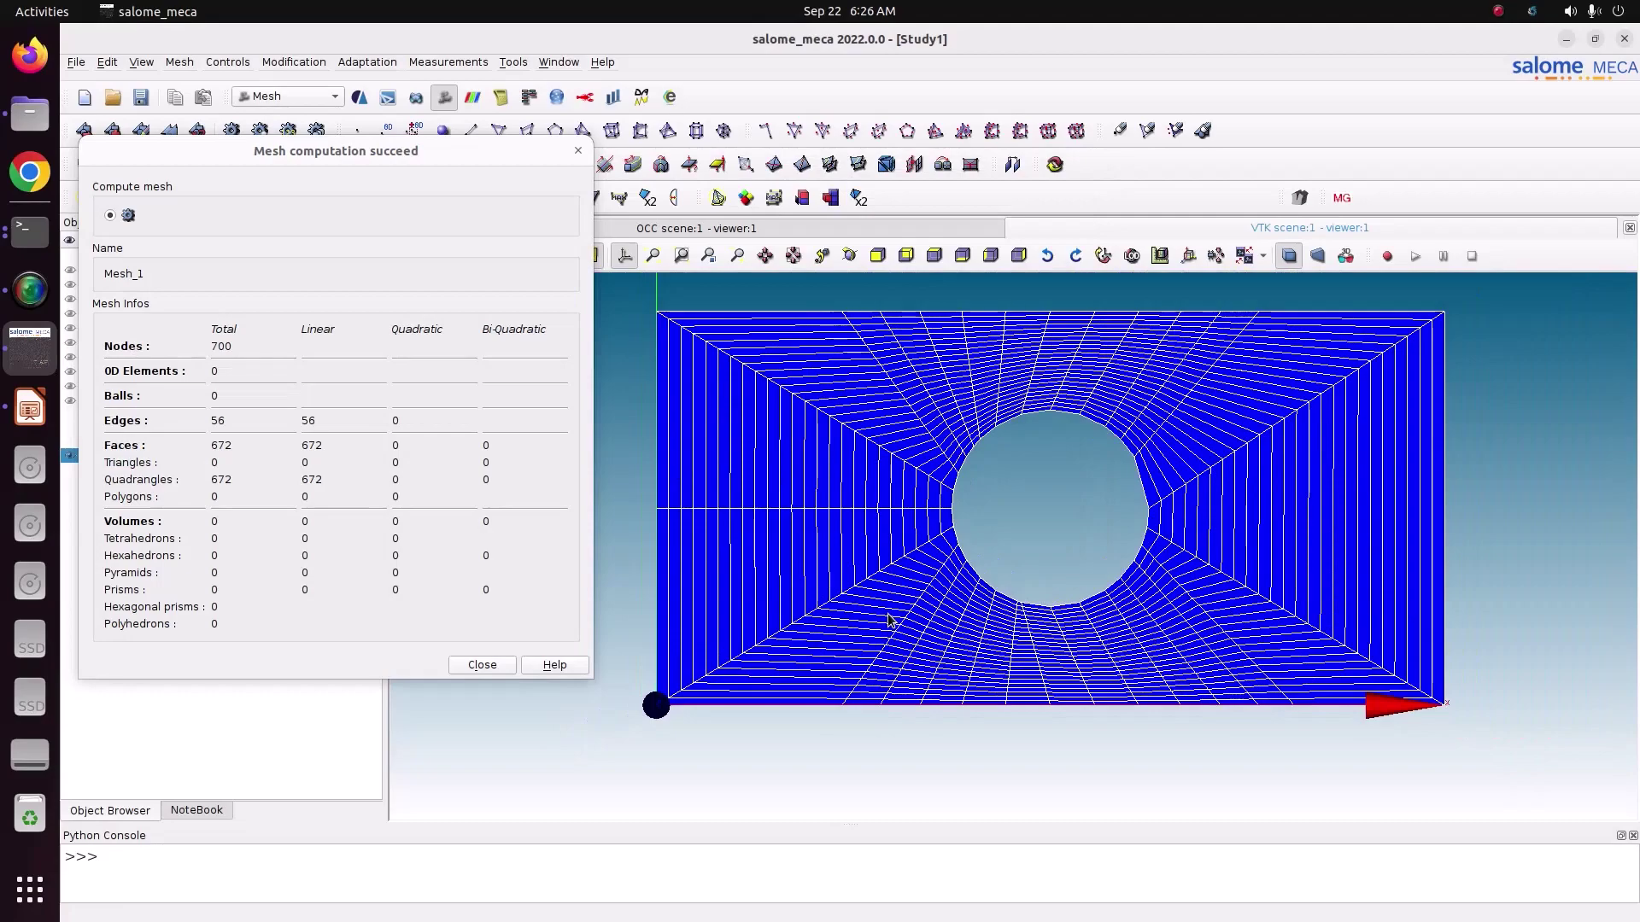
{"action": "scroll", "coordinate": [1018, 523], "scroll_direction": "up", "scroll_amount": 5}
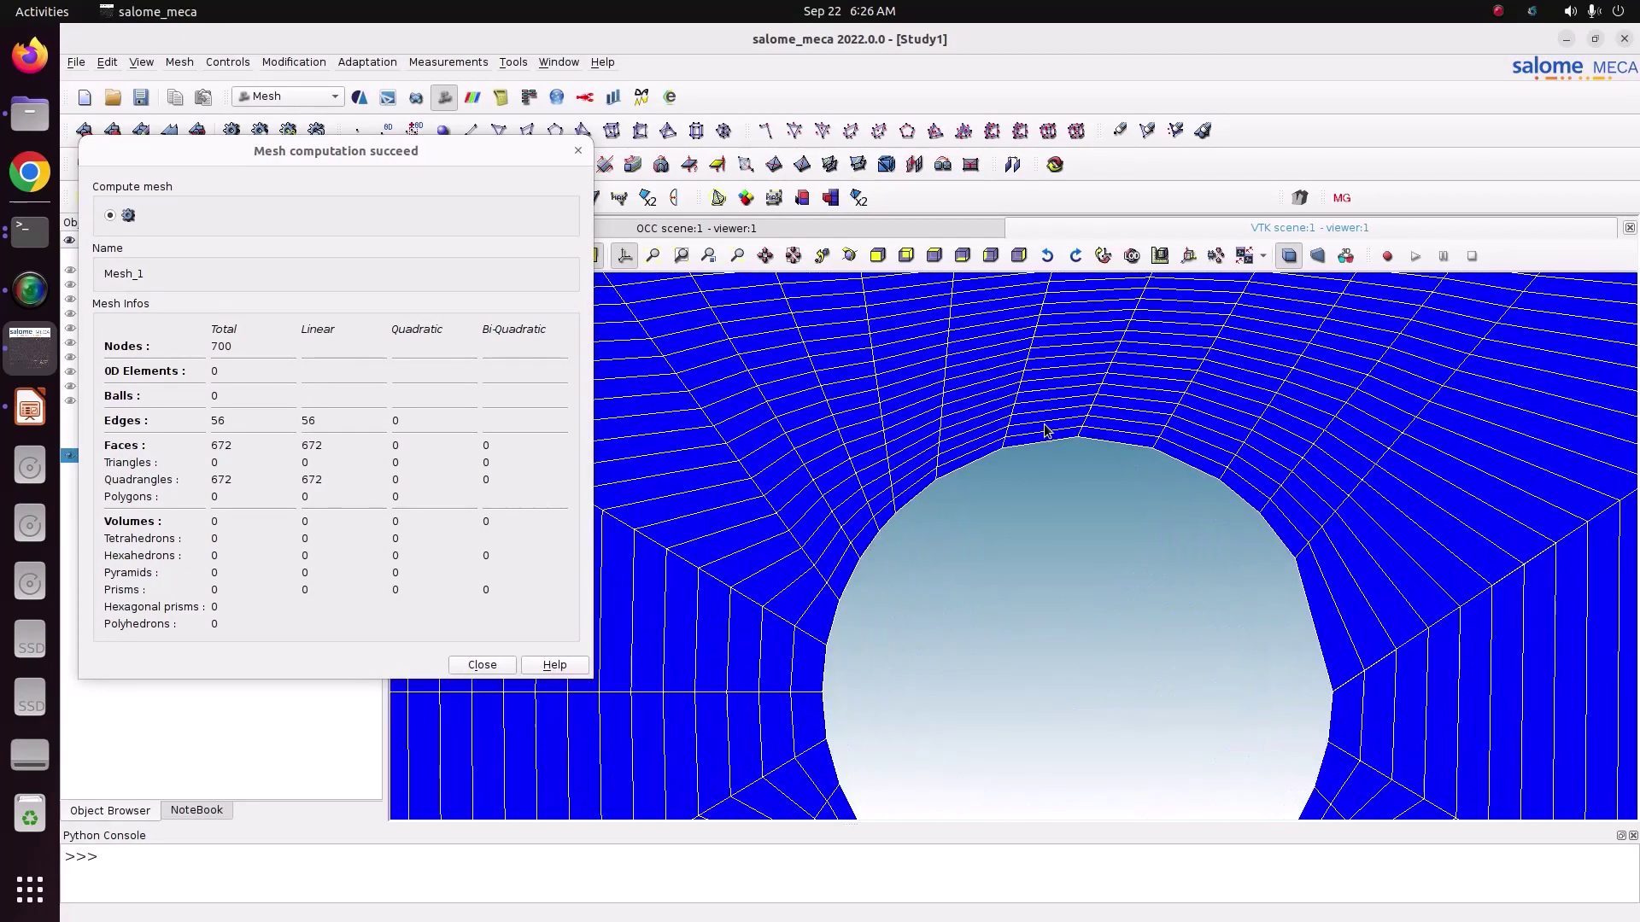
{"action": "scroll", "coordinate": [1045, 429], "scroll_direction": "down", "scroll_amount": 3}
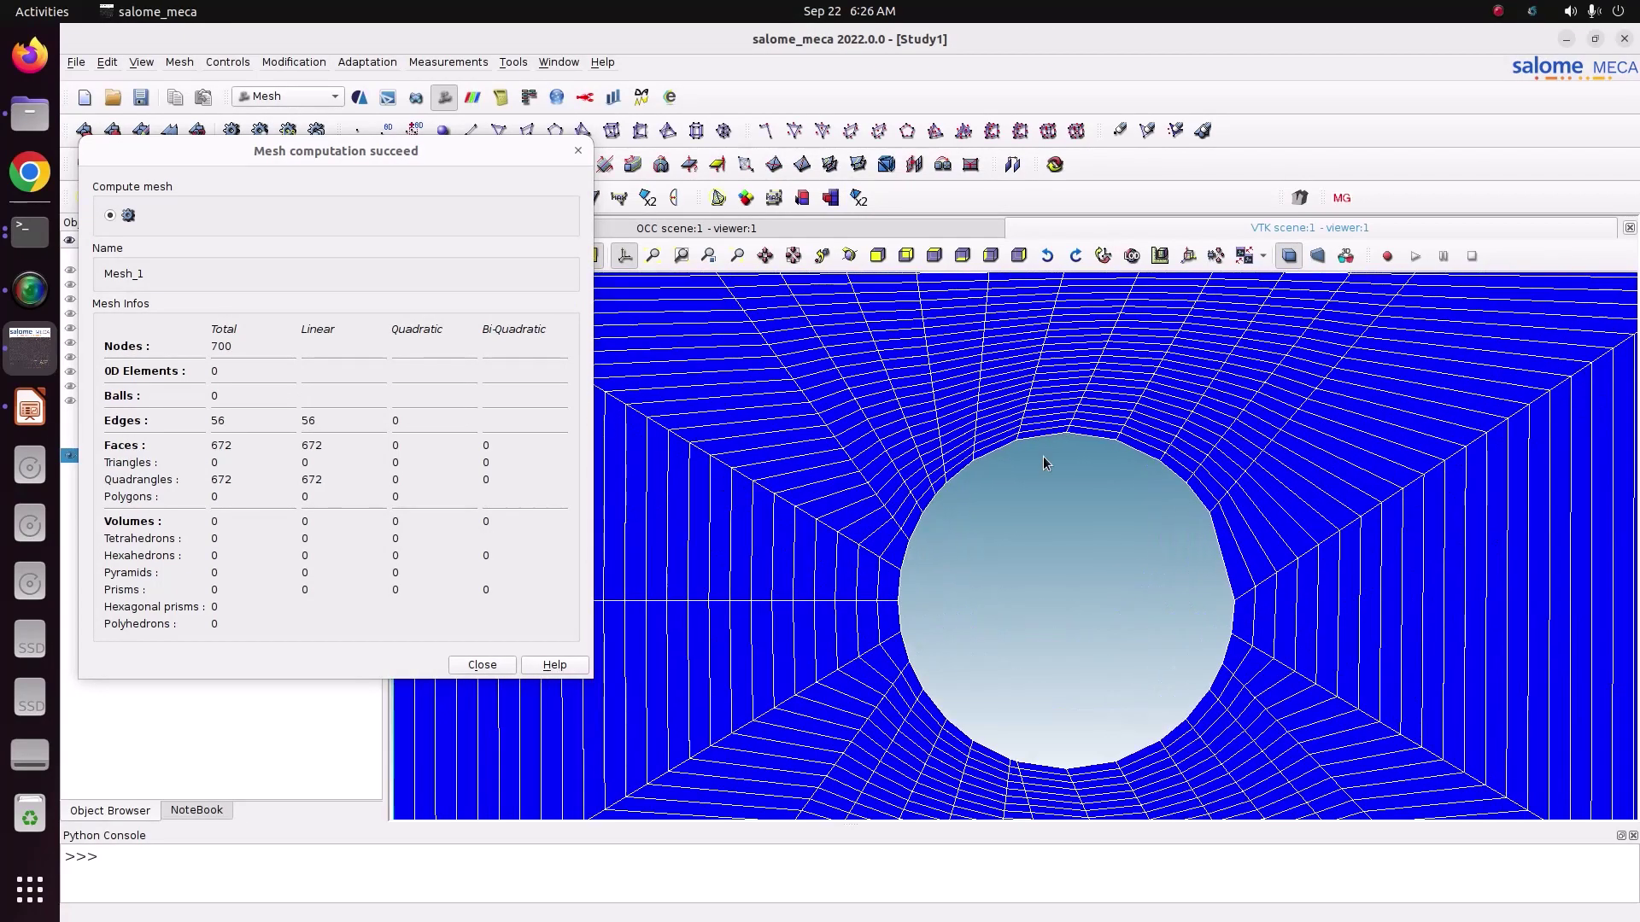
{"action": "scroll", "coordinate": [963, 539], "scroll_direction": "down", "scroll_amount": 1}
{"action": "scroll", "coordinate": [963, 533], "scroll_direction": "down", "scroll_amount": 2}
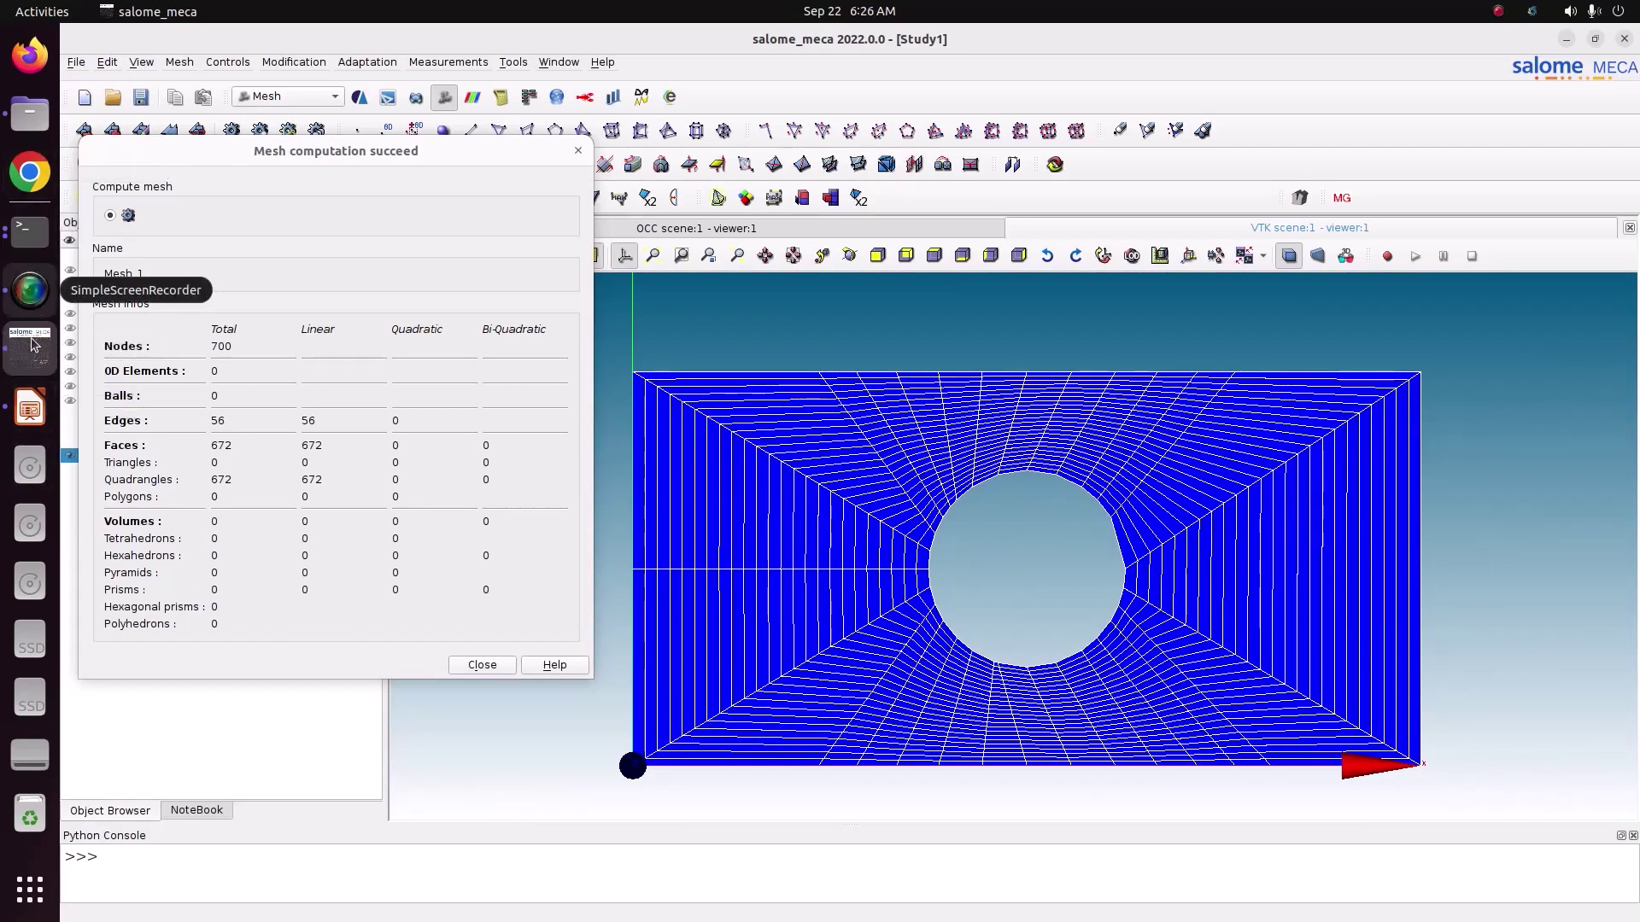
Compare Mesh_1 with the target quad mesh on slide 2 of tutorial_111.pptx in LibreOffice Impress and return to Salome-Meca
{"action": "left_click", "coordinate": [28, 412]}
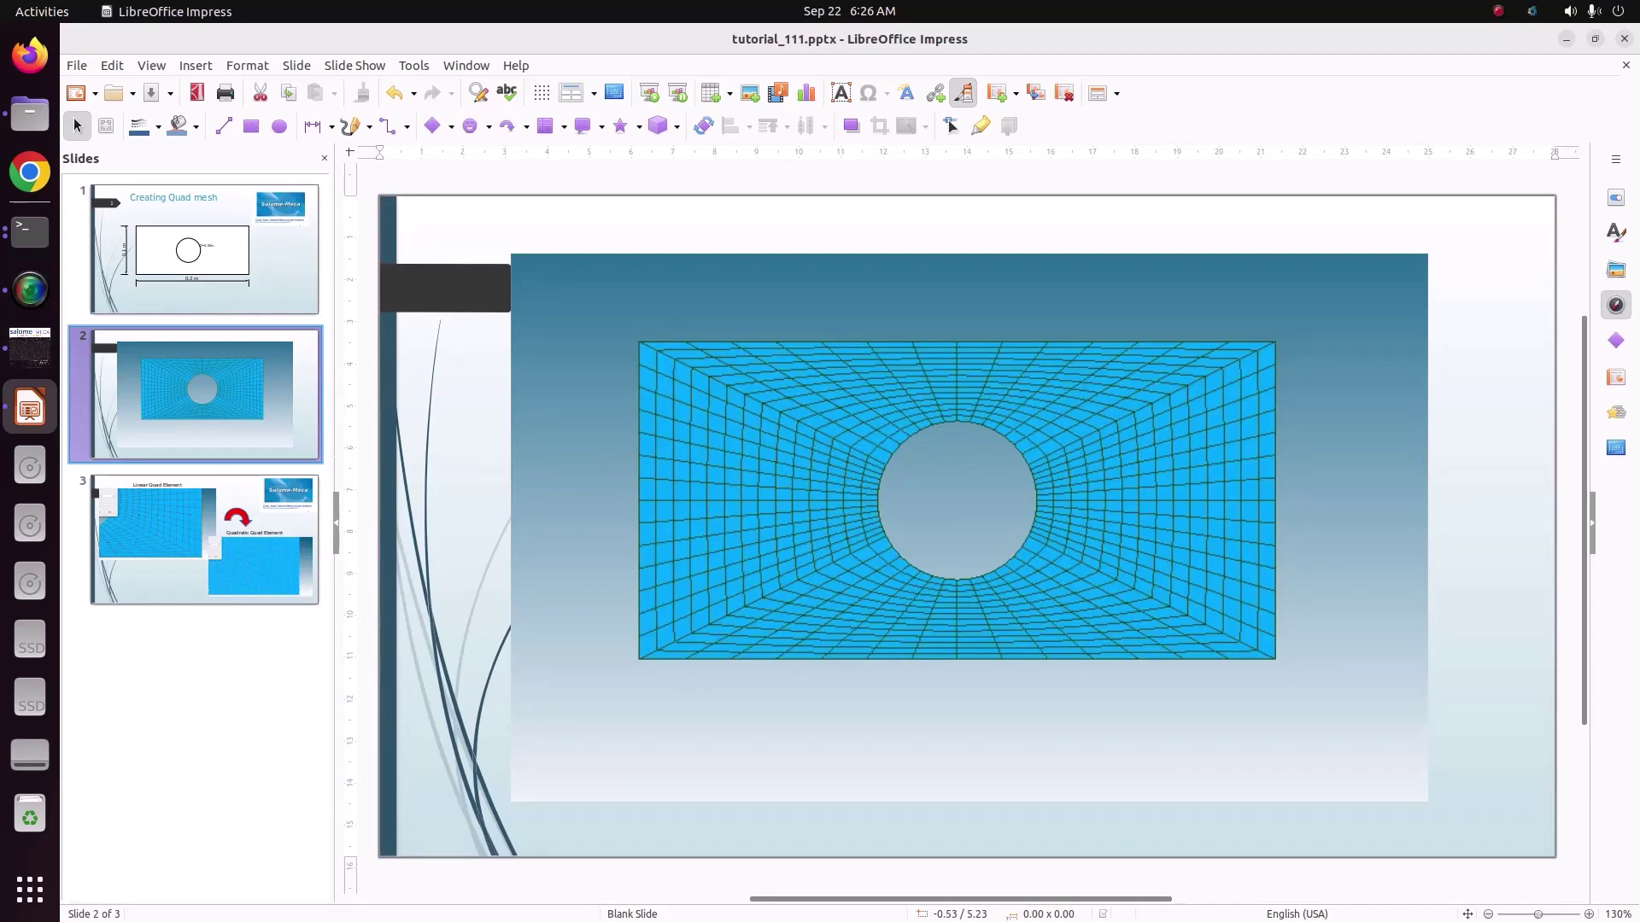
{"action": "left_click", "coordinate": [30, 346]}
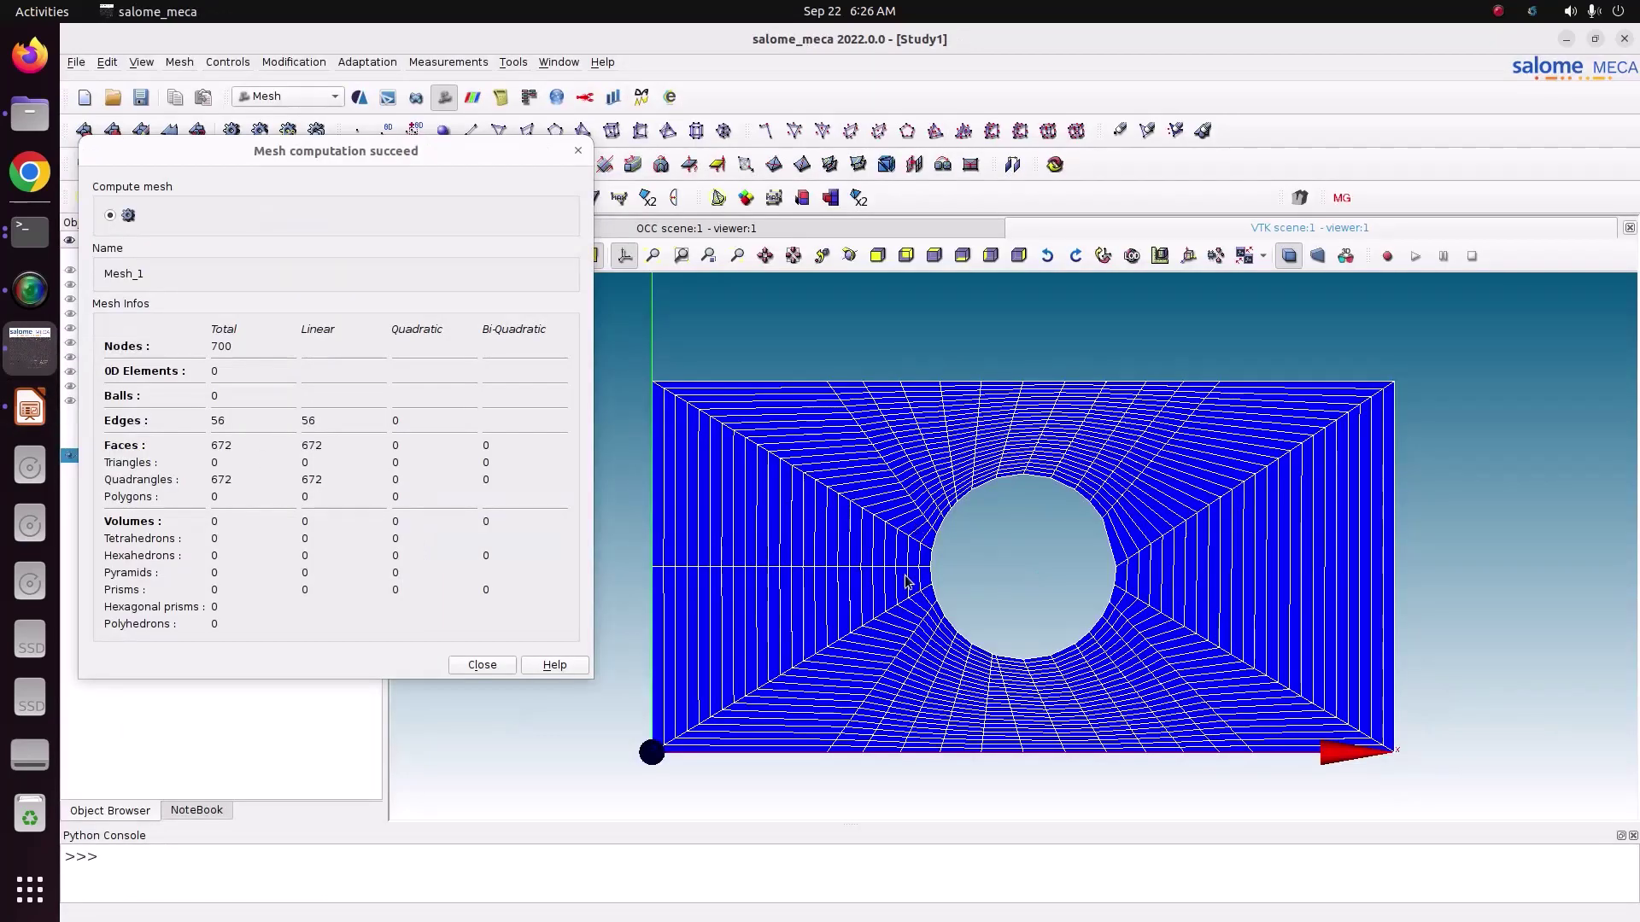
{"action": "left_click", "coordinate": [487, 664]}
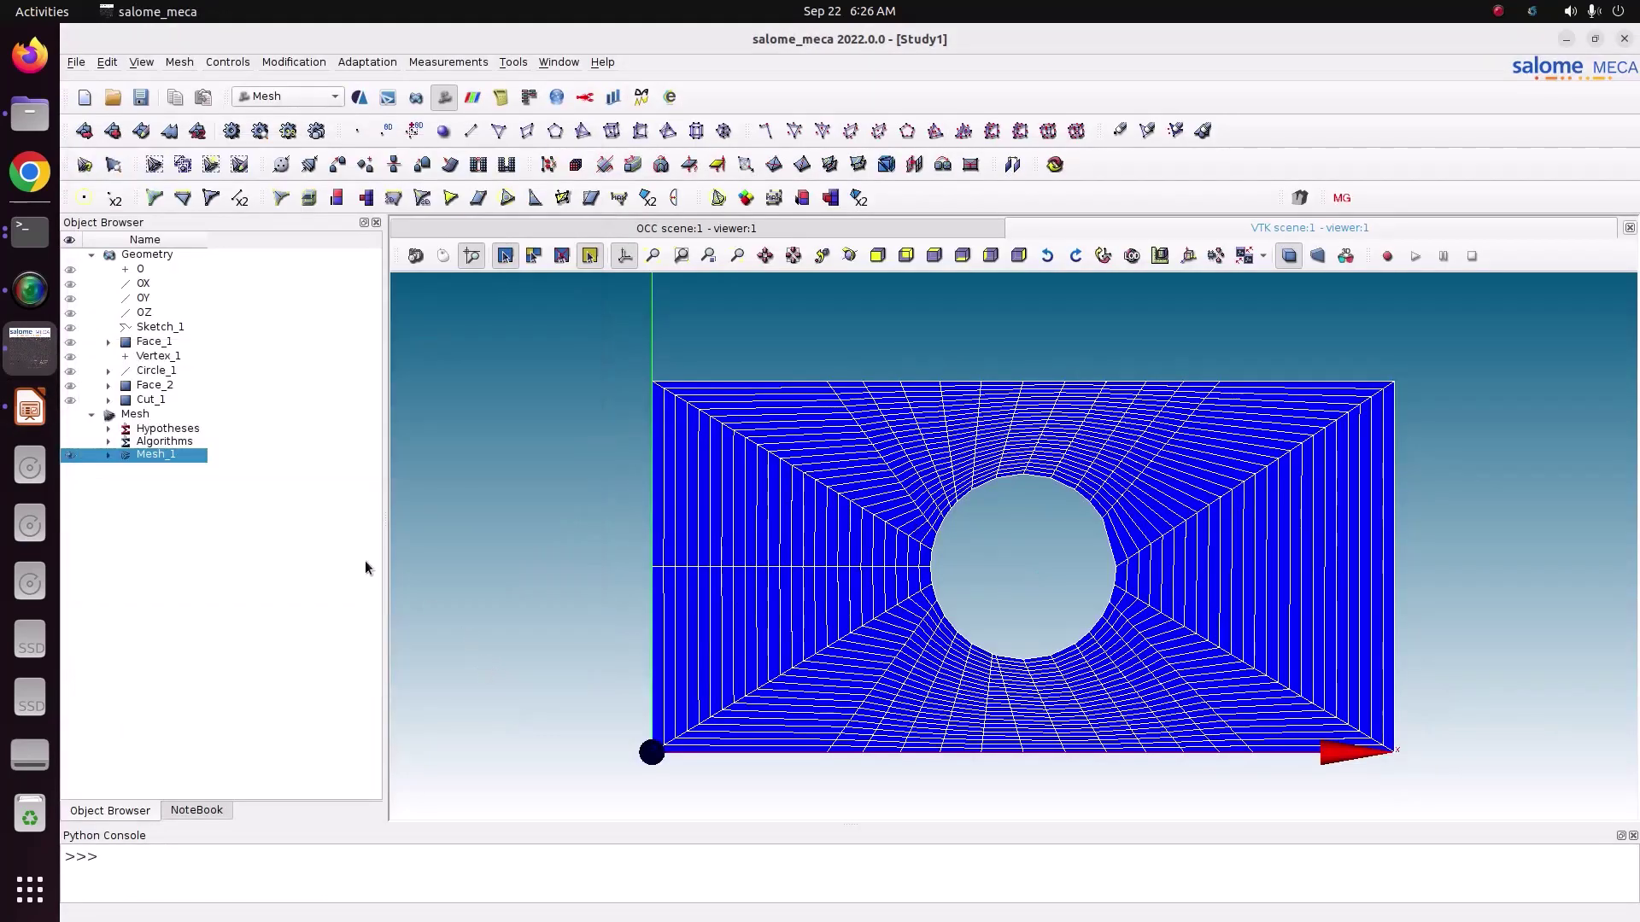
{"action": "right_click", "coordinate": [157, 458]}
{"action": "left_click", "coordinate": [640, 601]}
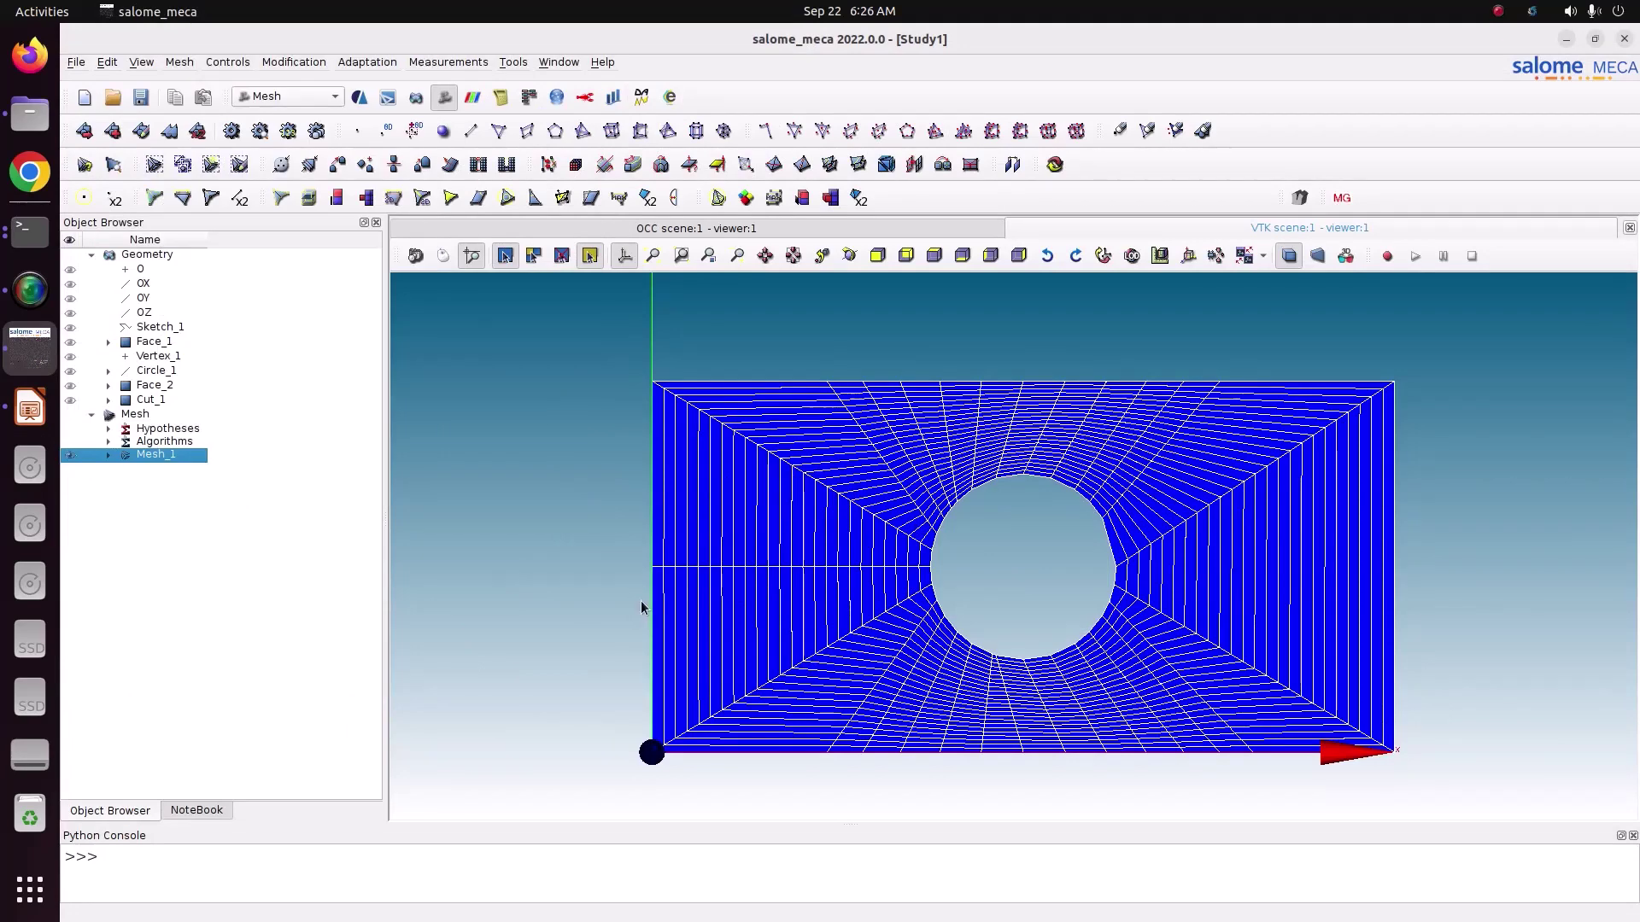
Return to the Geometry module with only Cut_1 displayed in the viewer
{"action": "left_click", "coordinate": [157, 401]}
{"action": "right_click", "coordinate": [157, 402]}
{"action": "left_click", "coordinate": [218, 509]}
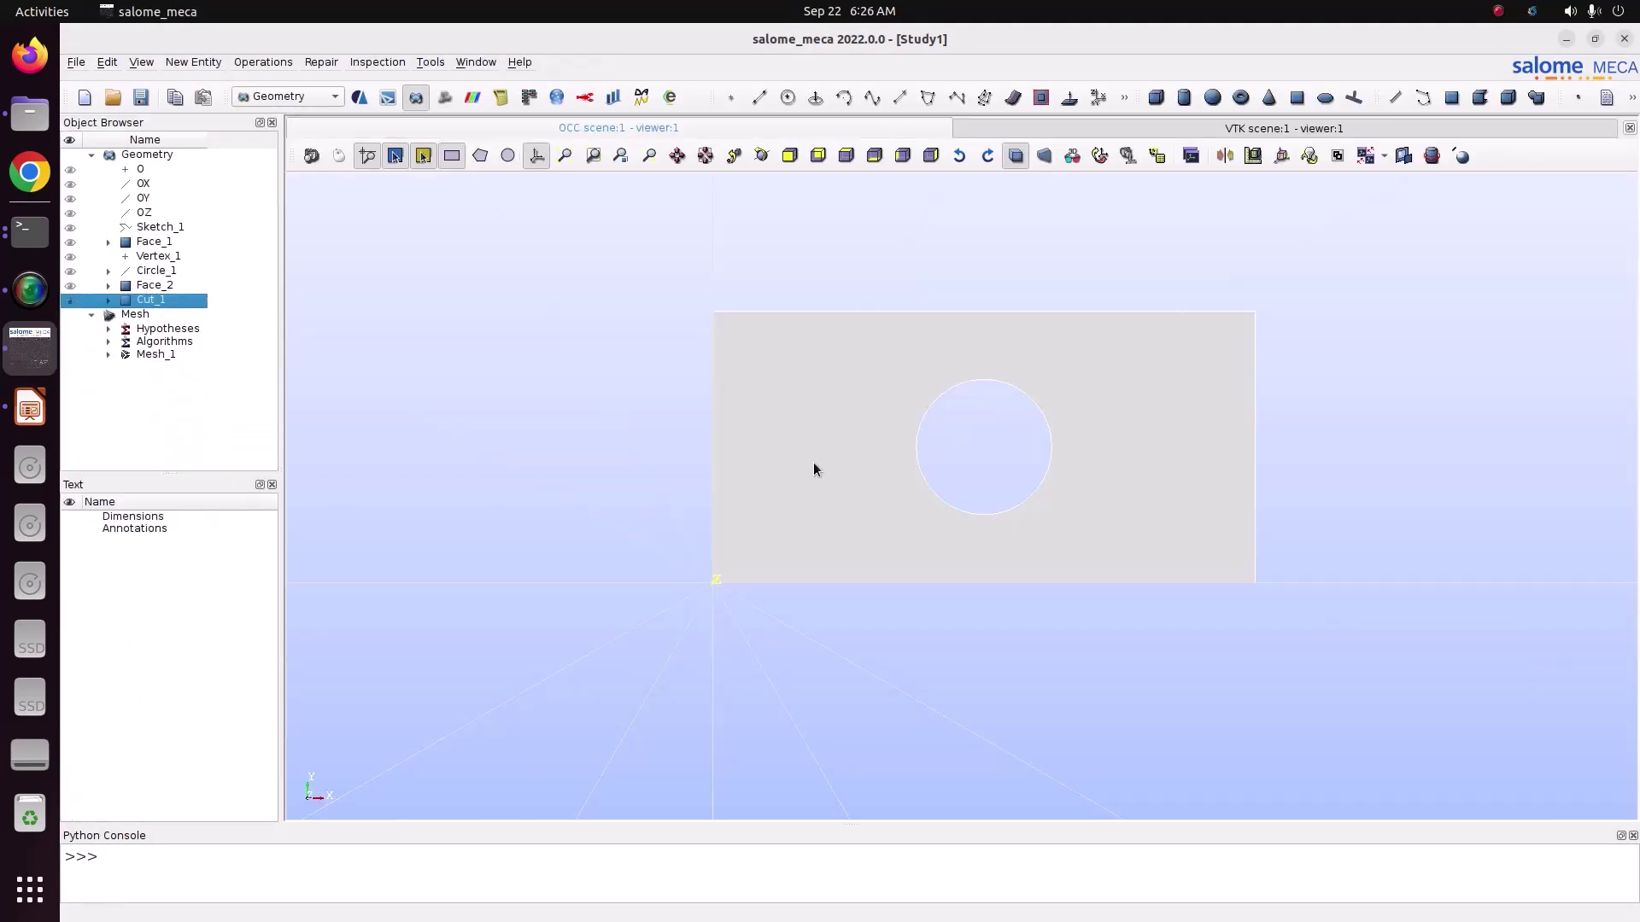
{"action": "scroll", "coordinate": [978, 398], "scroll_direction": "up", "scroll_amount": 4}
{"action": "scroll", "coordinate": [979, 396], "scroll_direction": "down", "scroll_amount": 3}
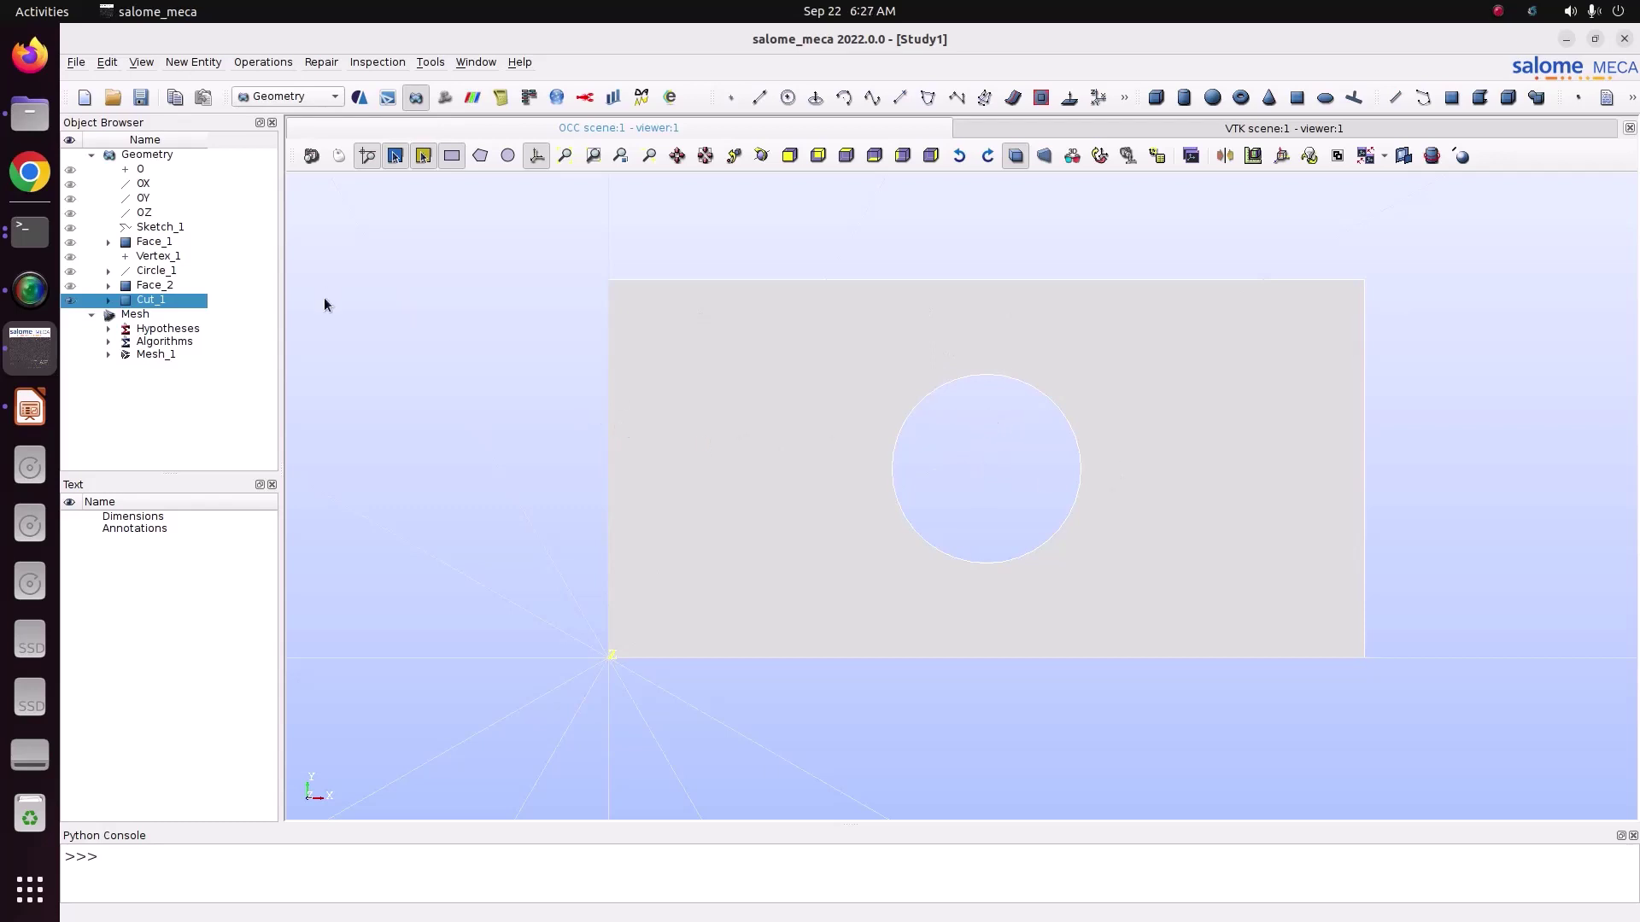
Create Line_1 as a diagonal from the upper-left corner to the lower-right corner of Cut_1
{"action": "left_click", "coordinate": [206, 65]}
{"action": "mouse_move", "coordinate": [206, 86]}
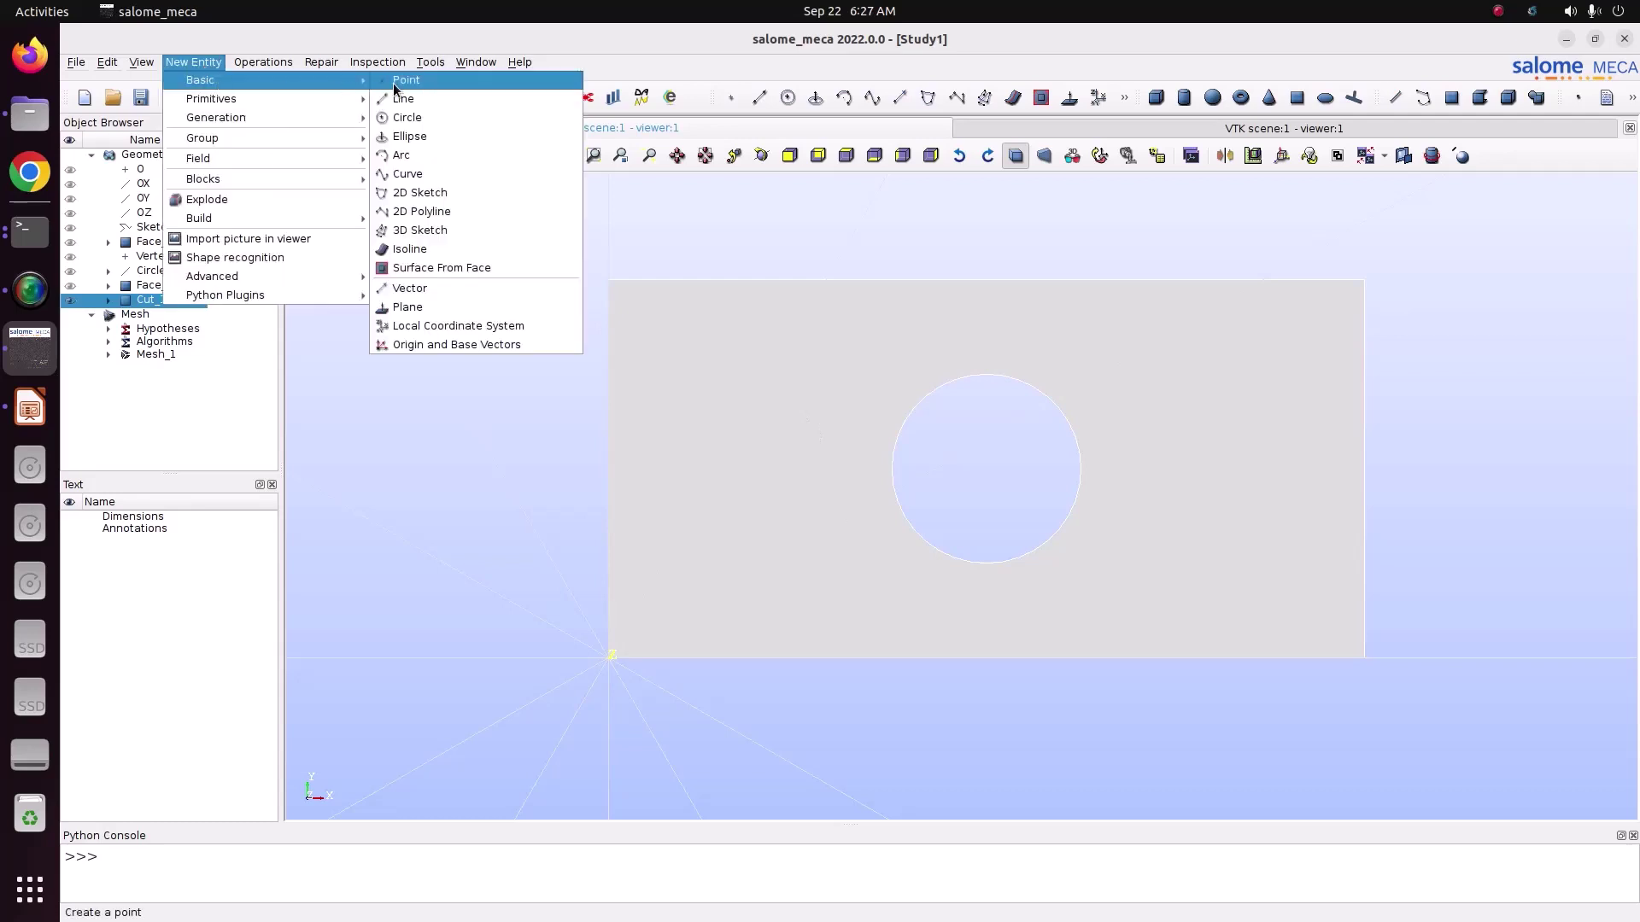
{"action": "left_click", "coordinate": [409, 101]}
{"action": "left_click_drag", "start_coordinate": [854, 285], "coordinate": [1266, 194]}
{"action": "left_click", "coordinate": [607, 283]}
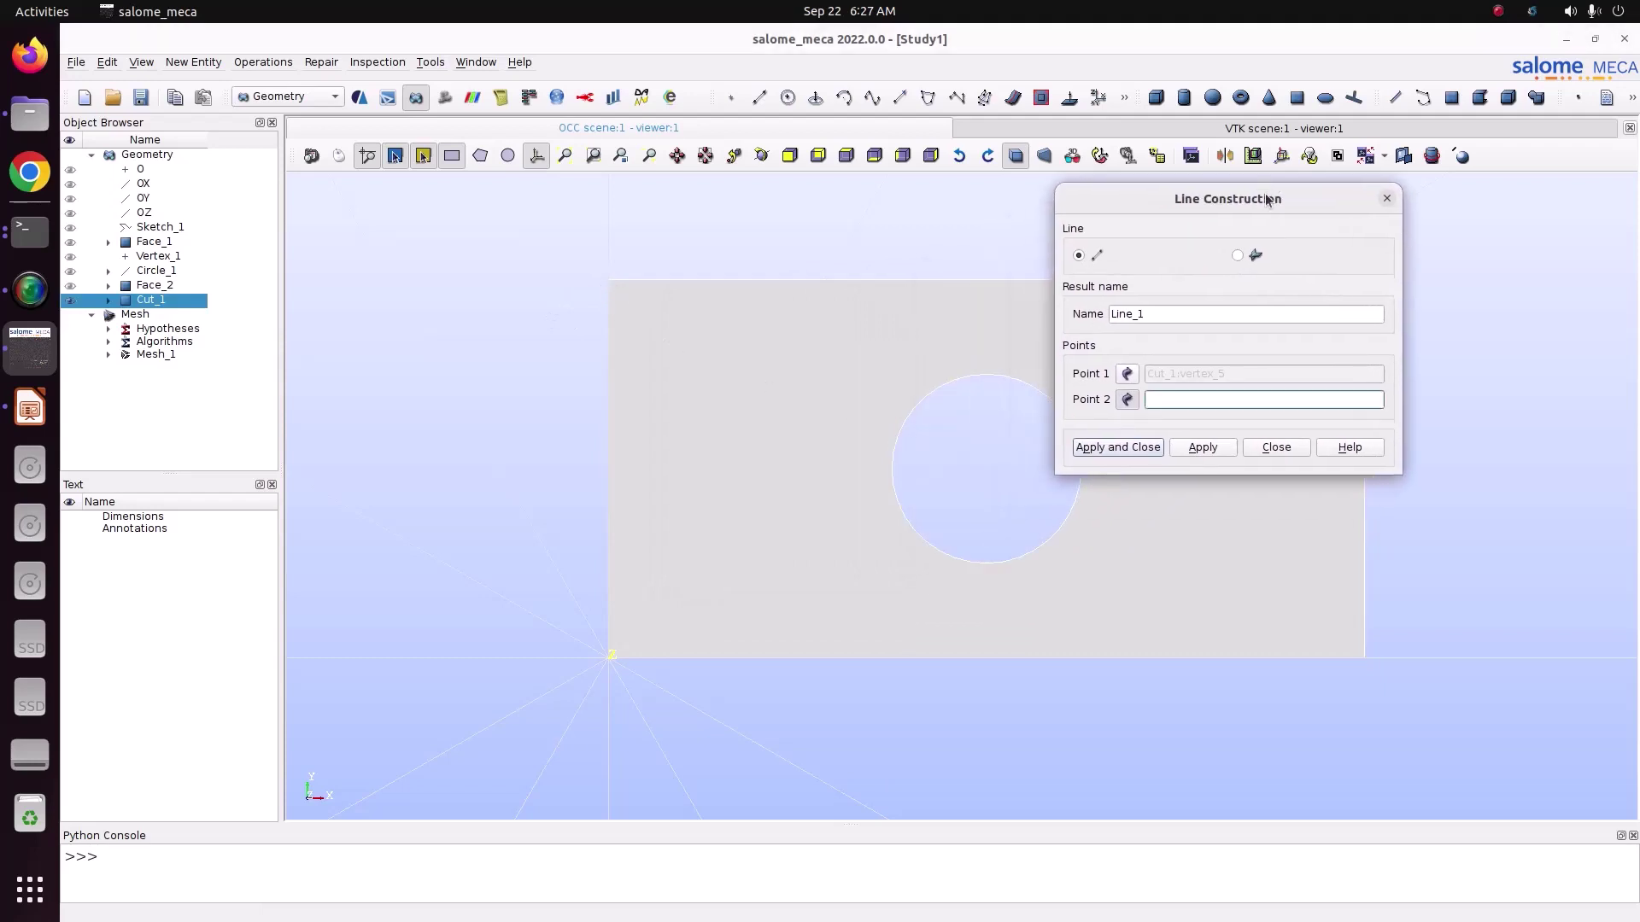
{"action": "left_click", "coordinate": [1363, 656]}
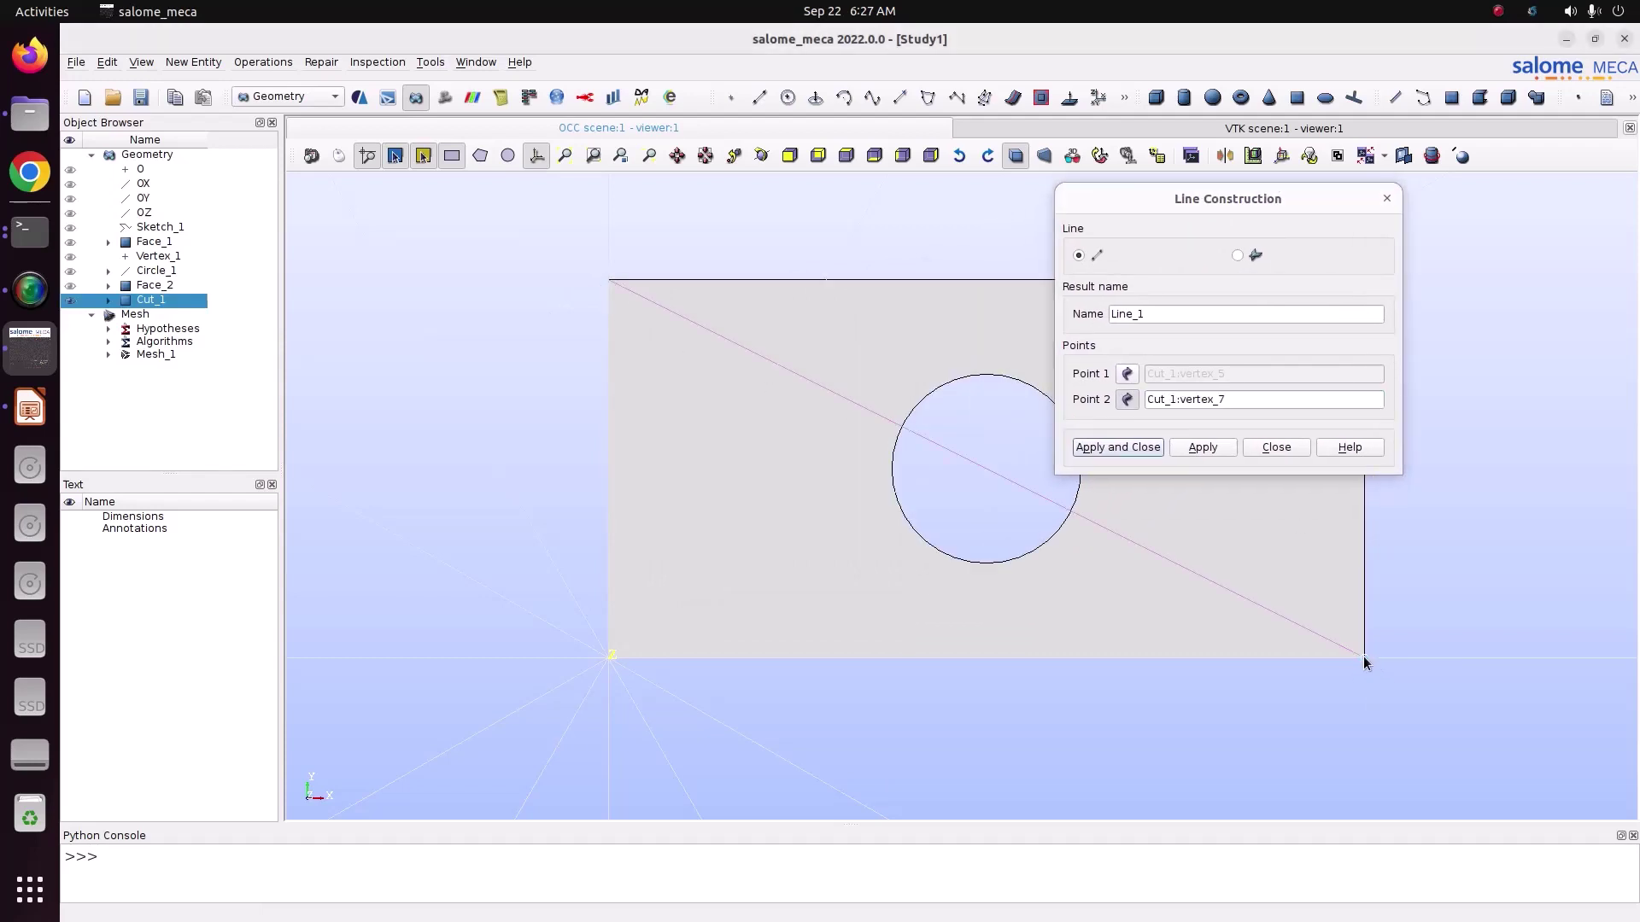
{"action": "left_click", "coordinate": [1190, 453]}
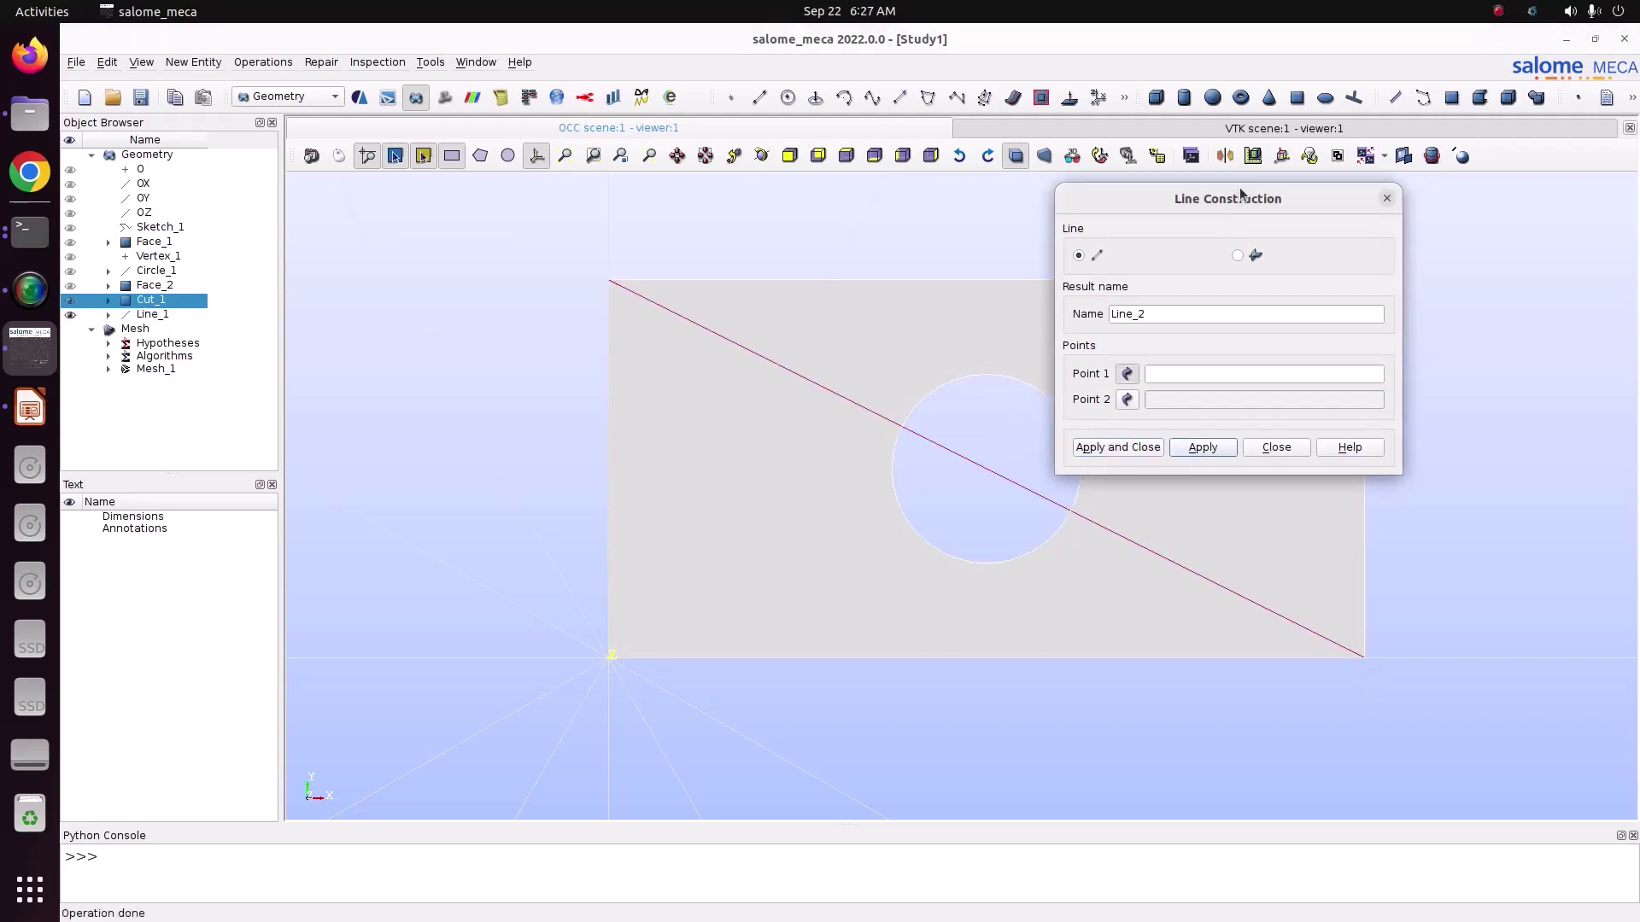
Create Line_2 as a diagonal from the upper-right corner to the lower-left corner of Cut_1
{"action": "left_click_drag", "start_coordinate": [1241, 195], "coordinate": [526, 92]}
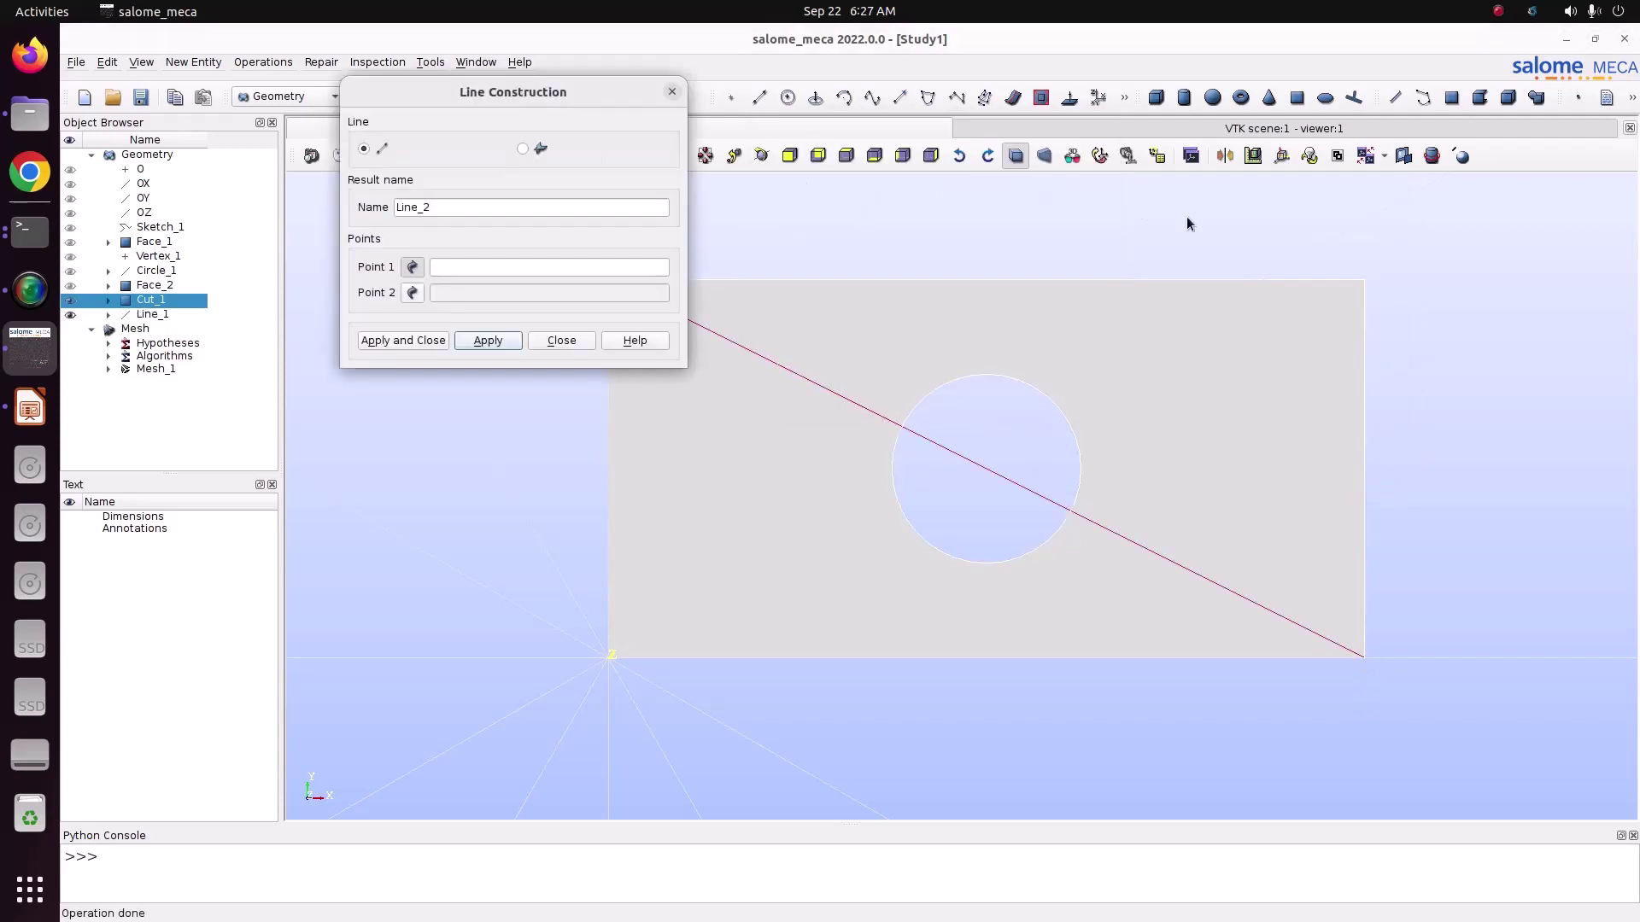
{"action": "left_click", "coordinate": [1364, 284]}
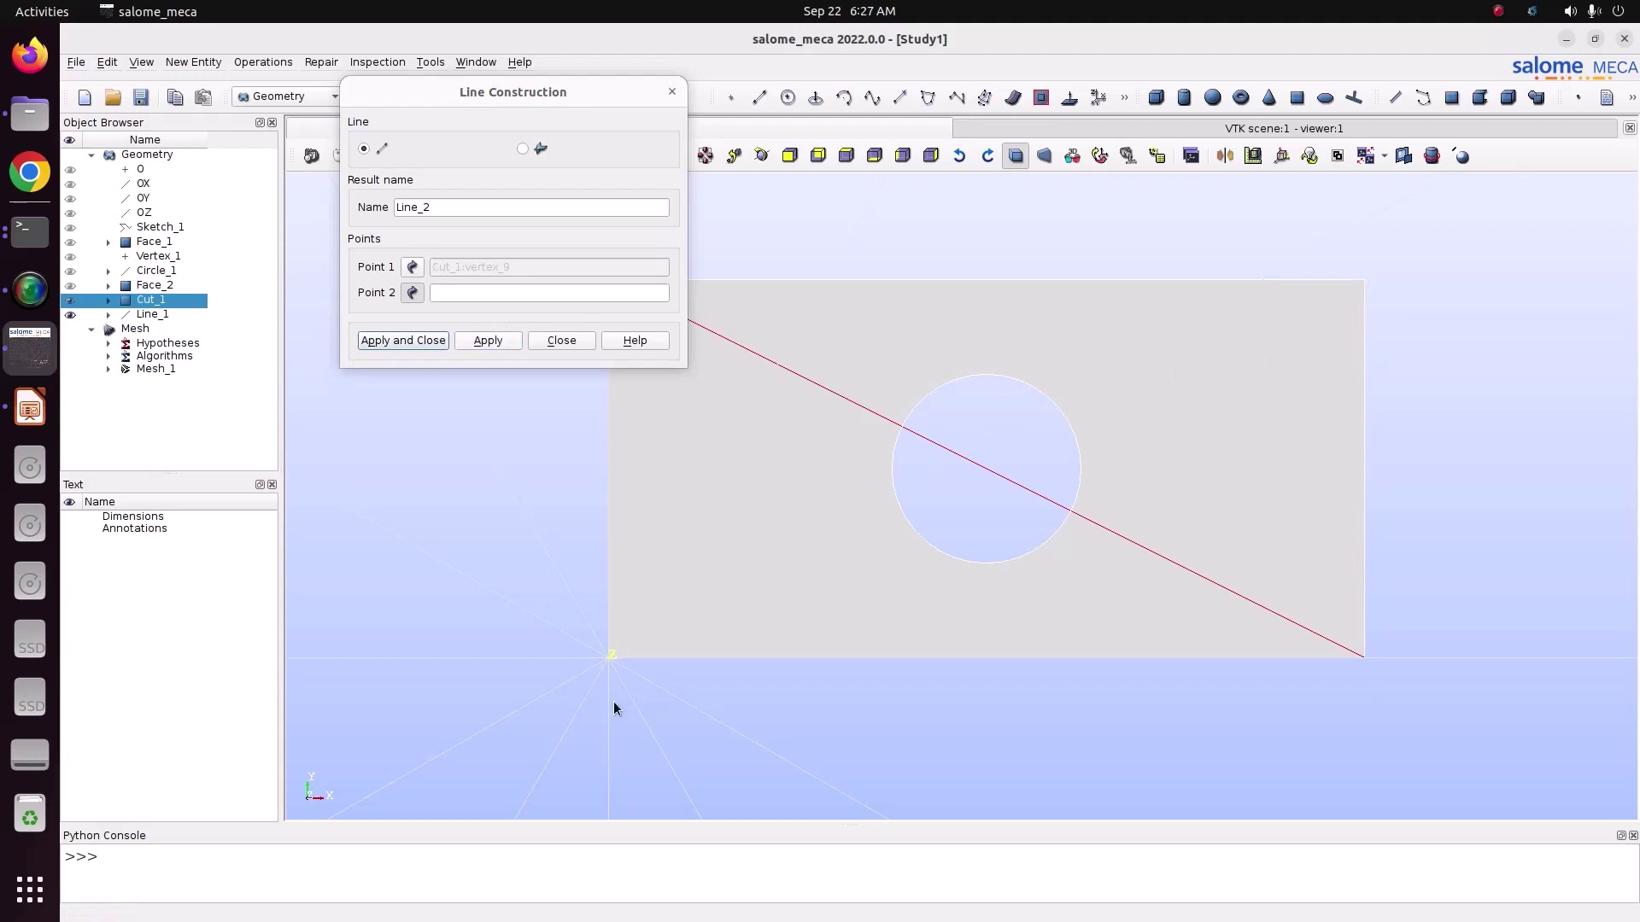
{"action": "left_click", "coordinate": [608, 657]}
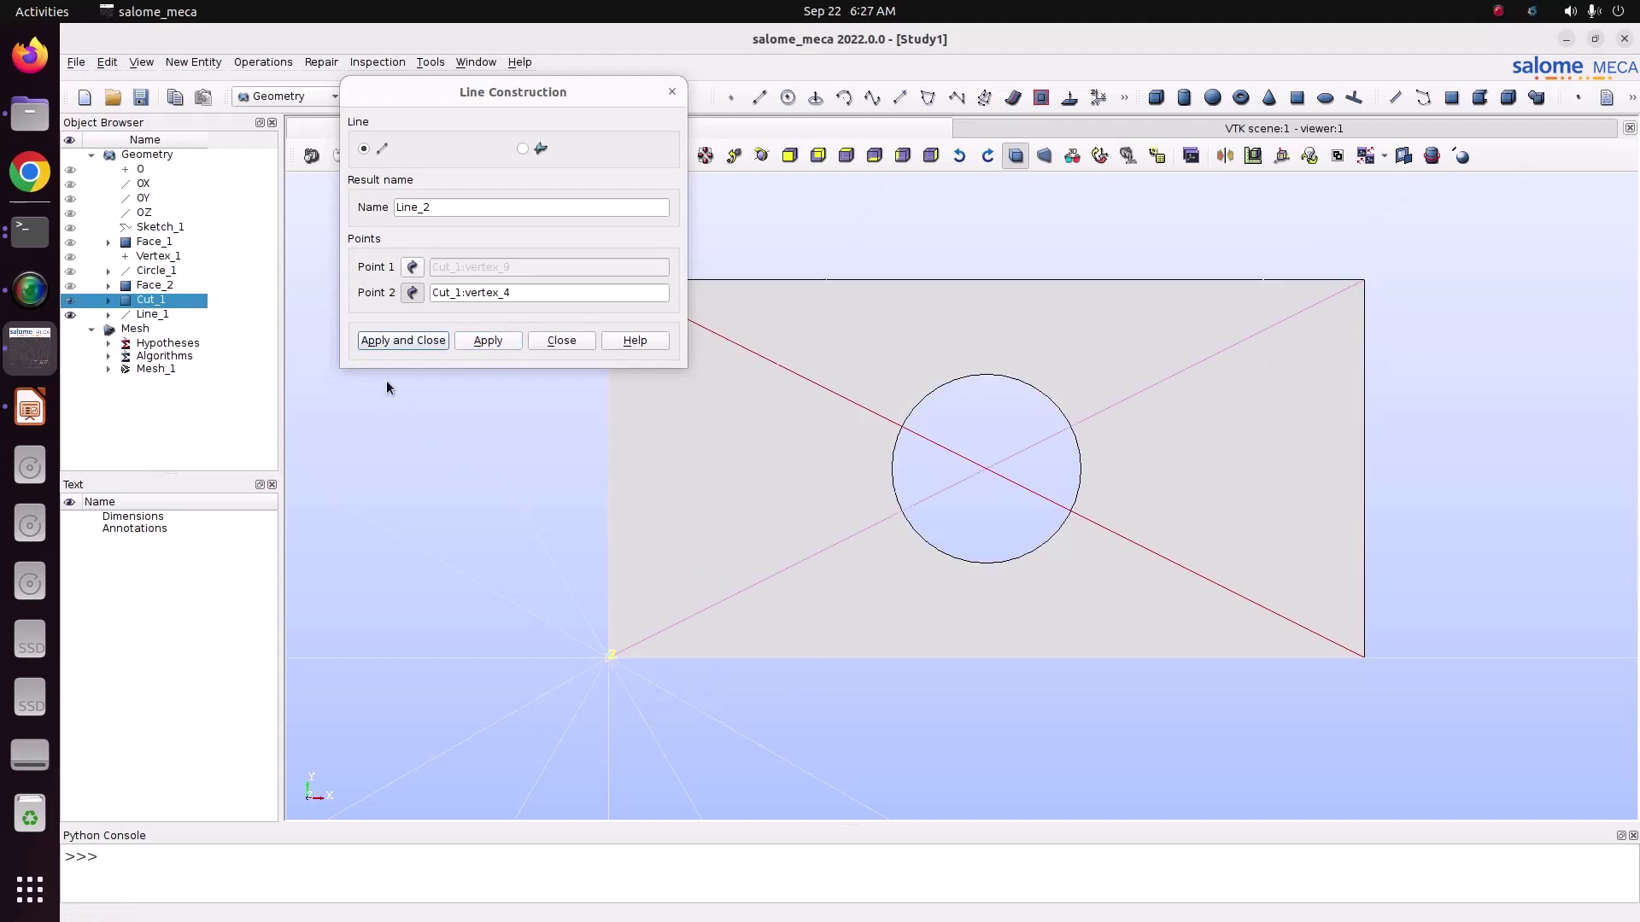
{"action": "left_click", "coordinate": [402, 340]}
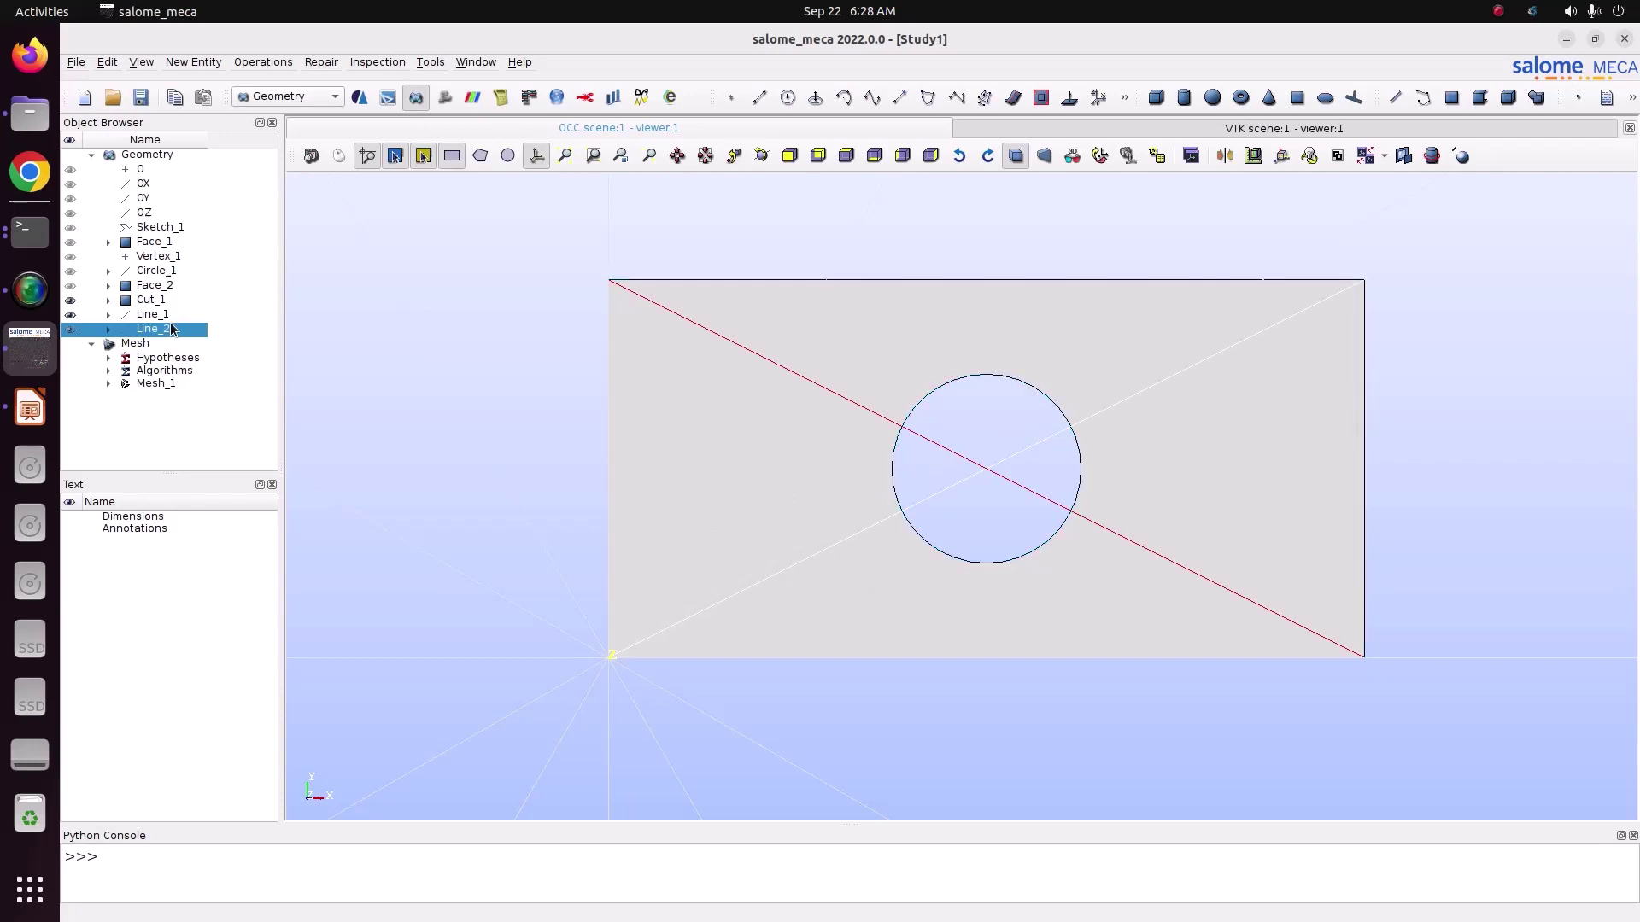
Partition Cut_1 using Line_1 and Line_2 as tool objects, with Face as the resulting type
{"action": "left_click", "coordinate": [257, 70]}
{"action": "left_click", "coordinate": [274, 139]}
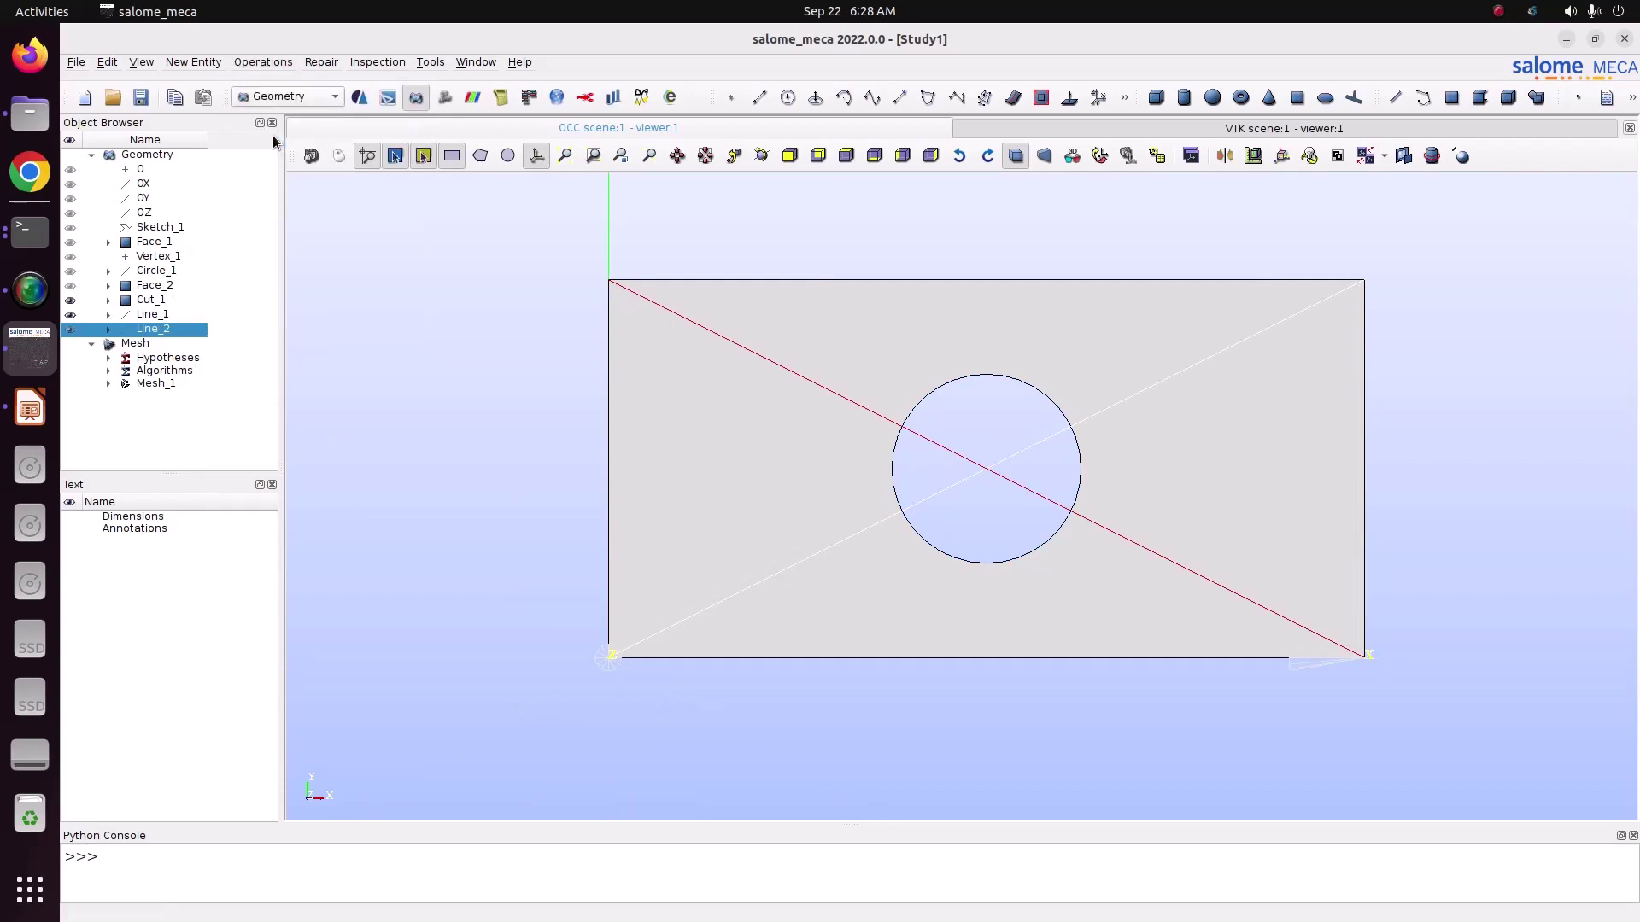
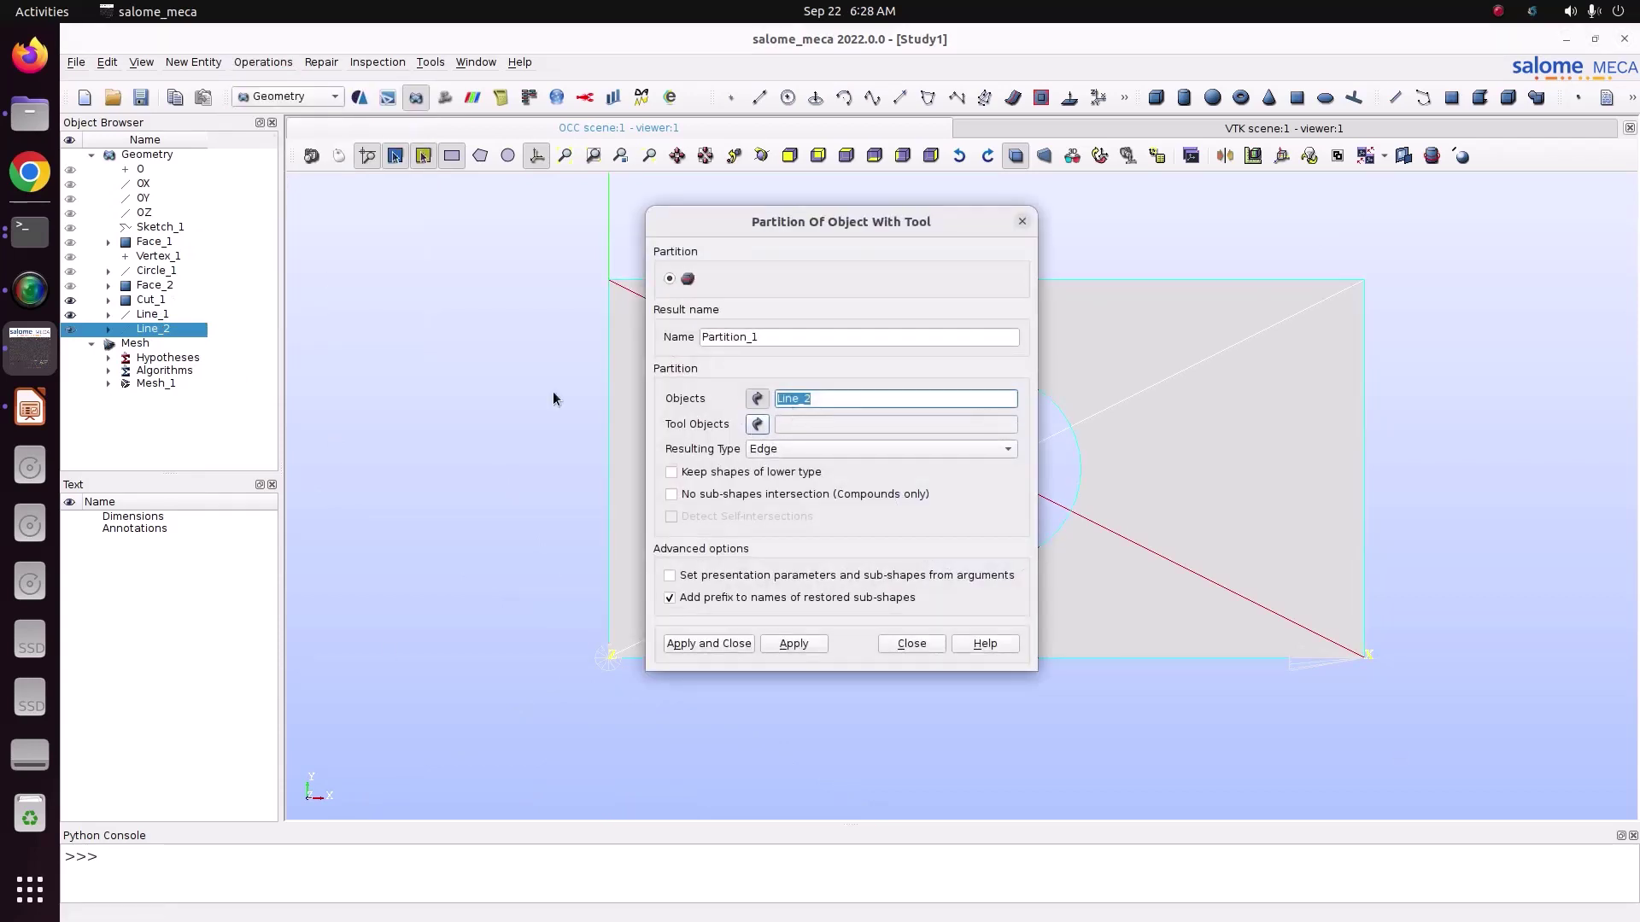
{"action": "left_click", "coordinate": [176, 299]}
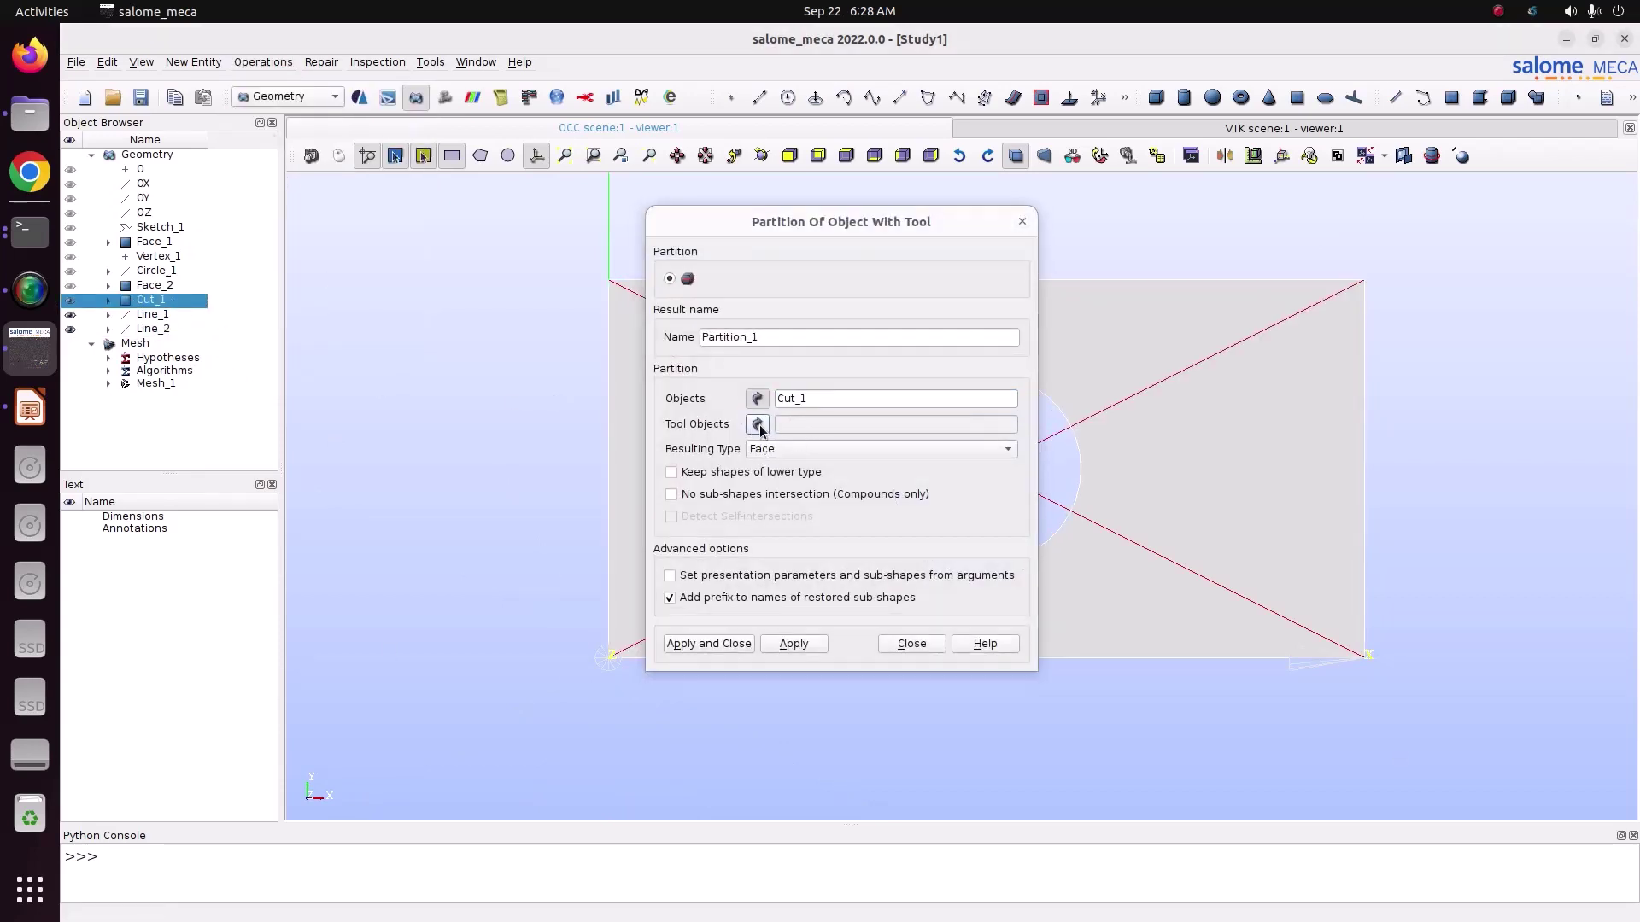
{"action": "left_click", "coordinate": [758, 424]}
{"action": "left_click", "coordinate": [154, 321]}
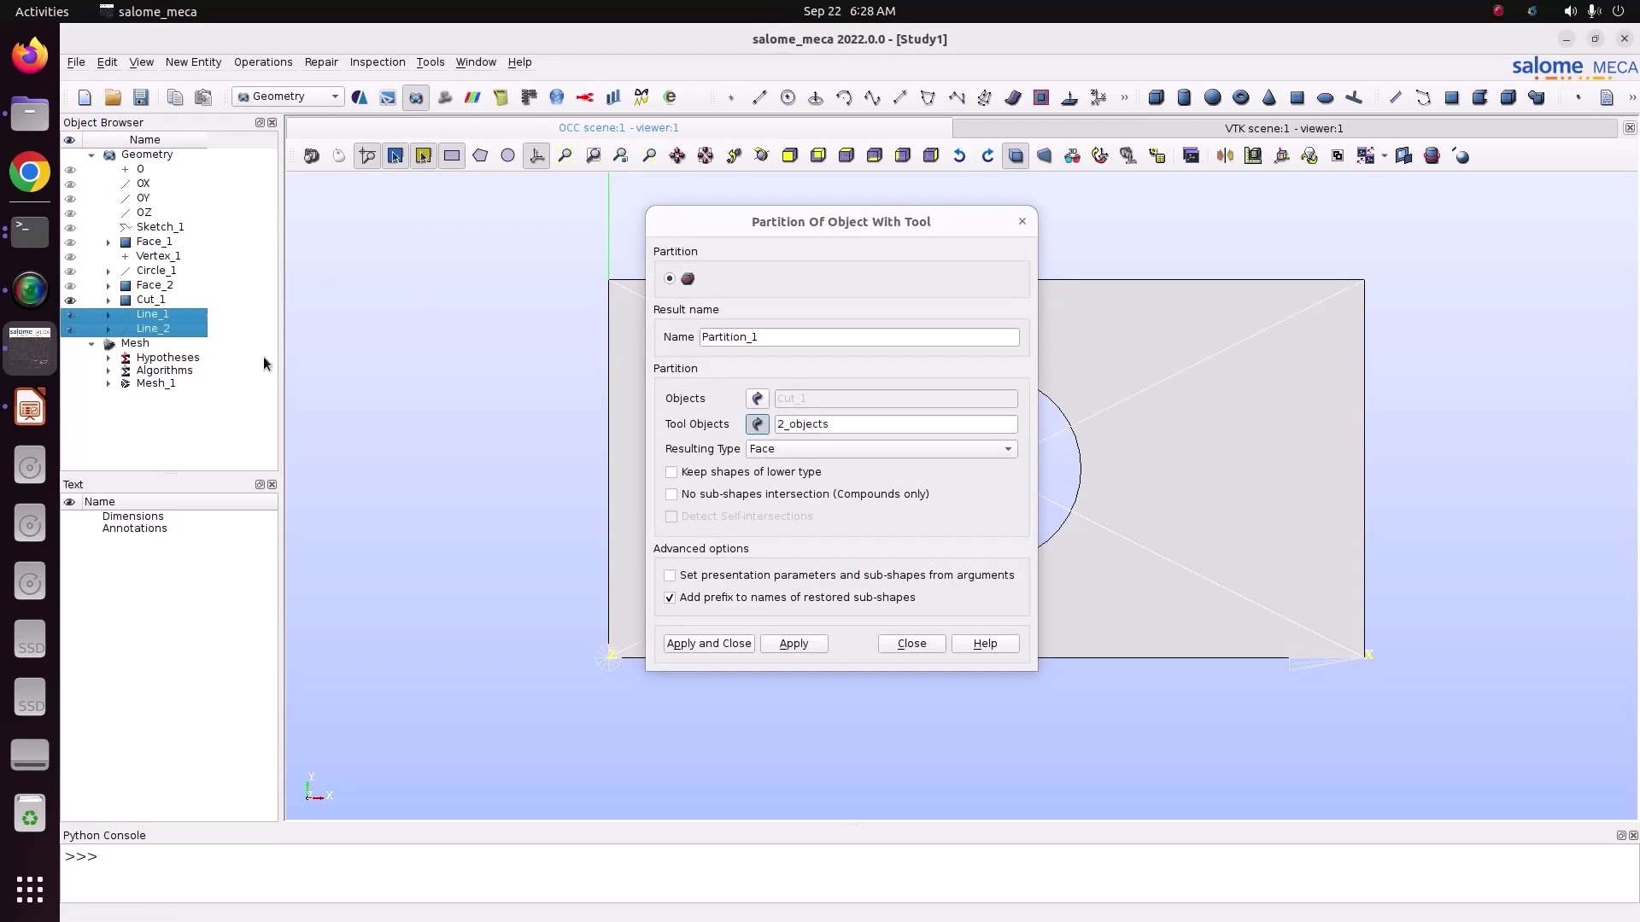
{"action": "left_click", "coordinate": [691, 648]}
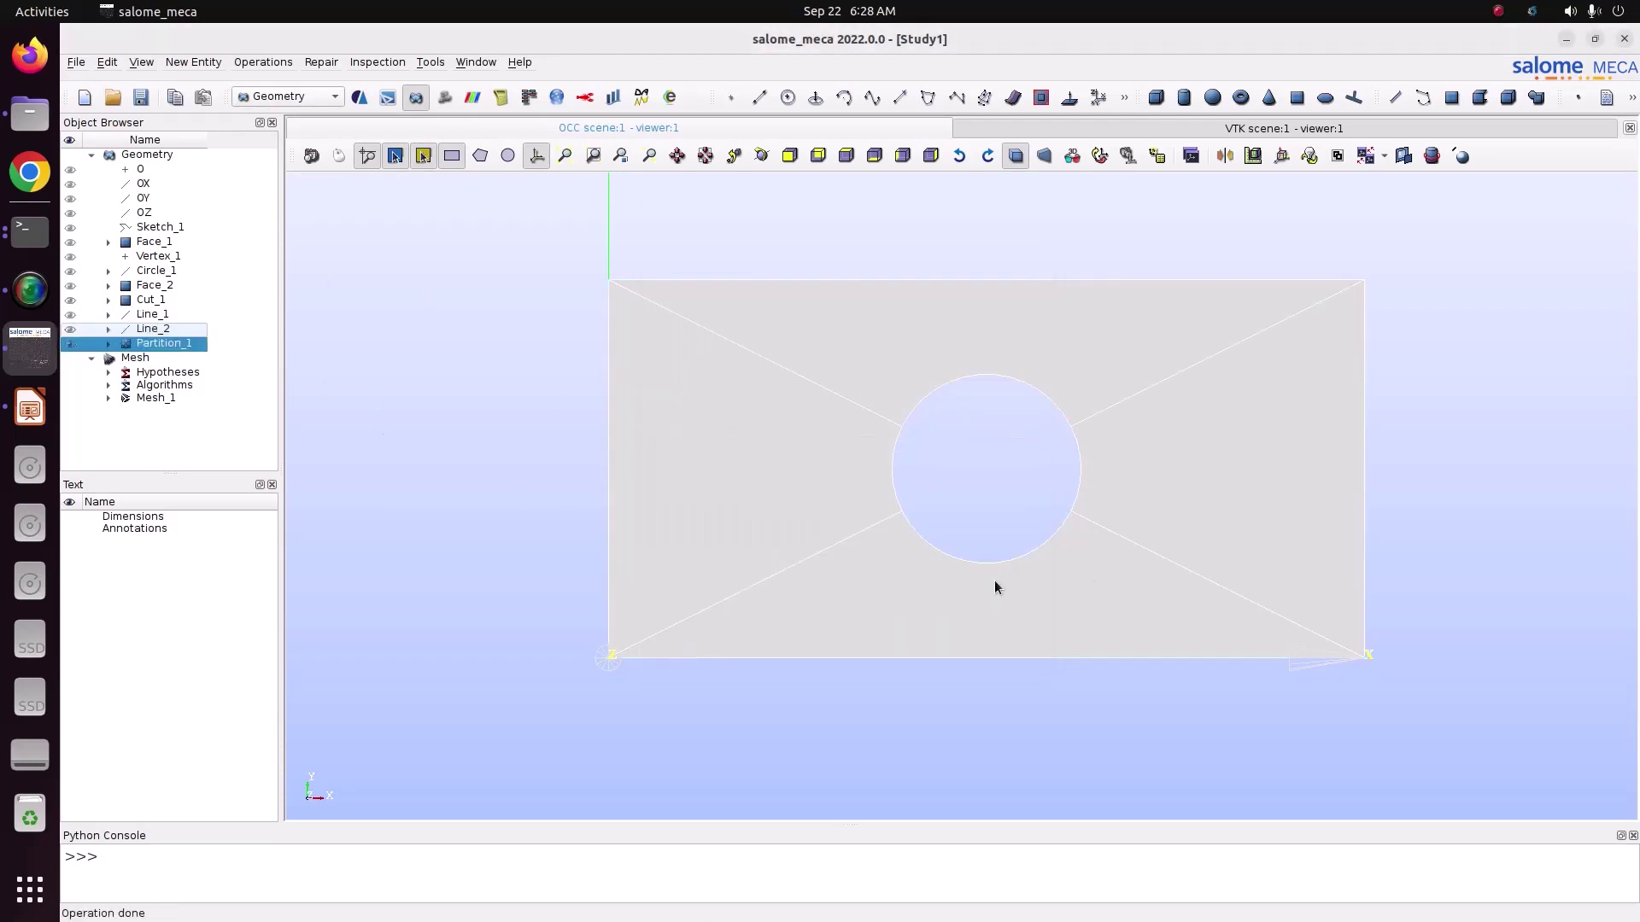
Show only Partition_1 in the geometry viewer and hide Mesh_1 in the Mesh module
{"action": "right_click", "coordinate": [153, 343]}
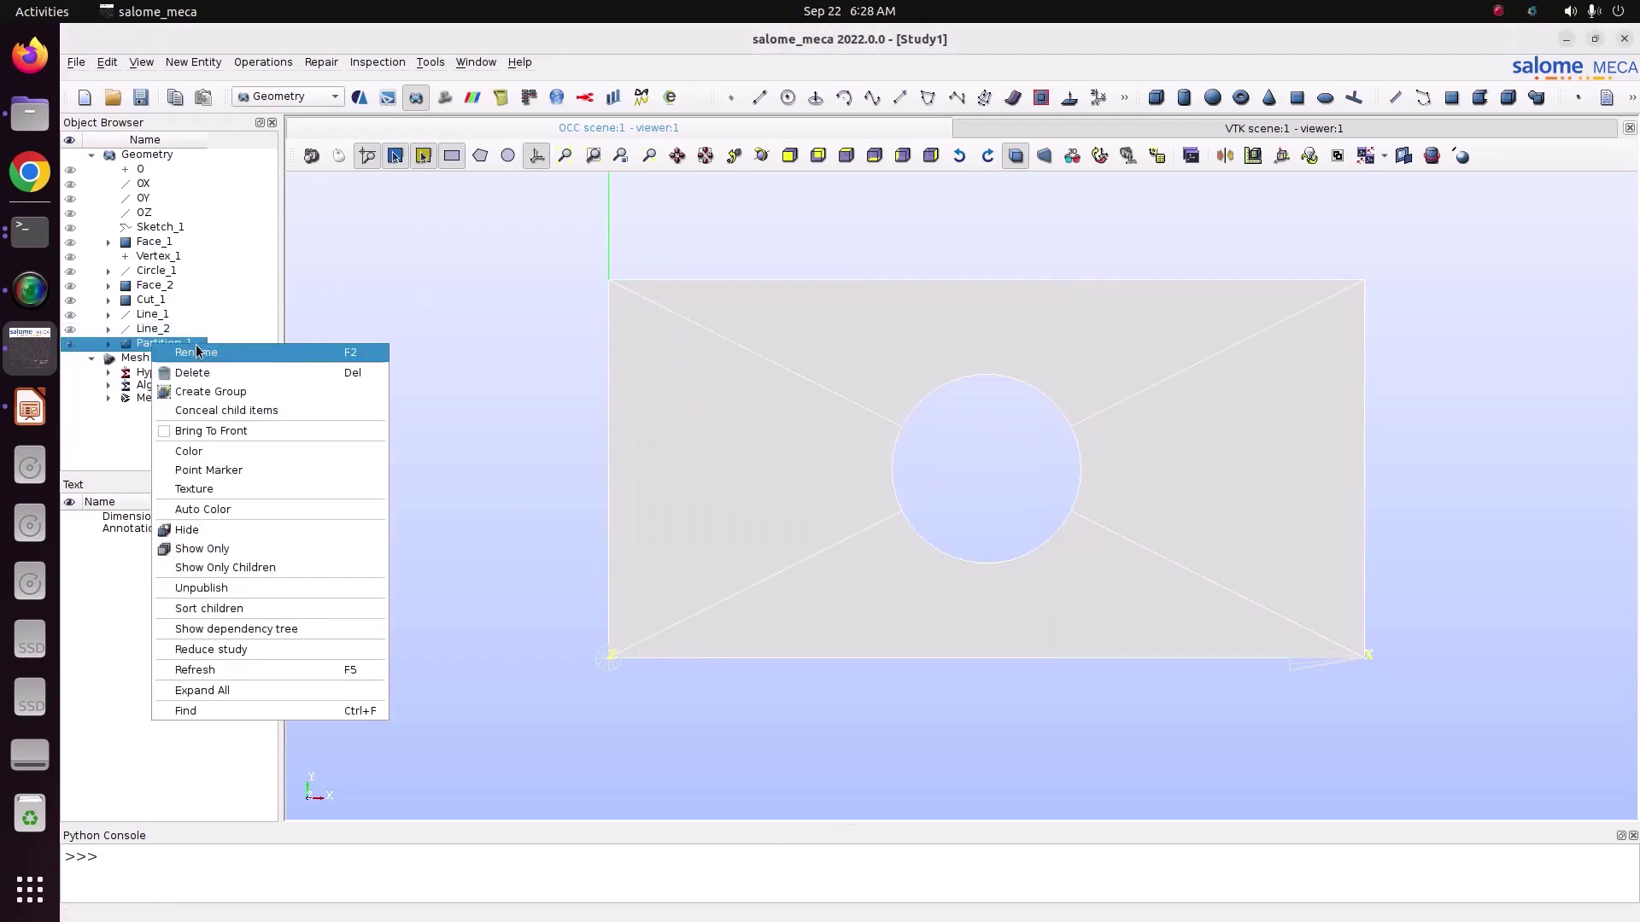
{"action": "left_click", "coordinate": [263, 548]}
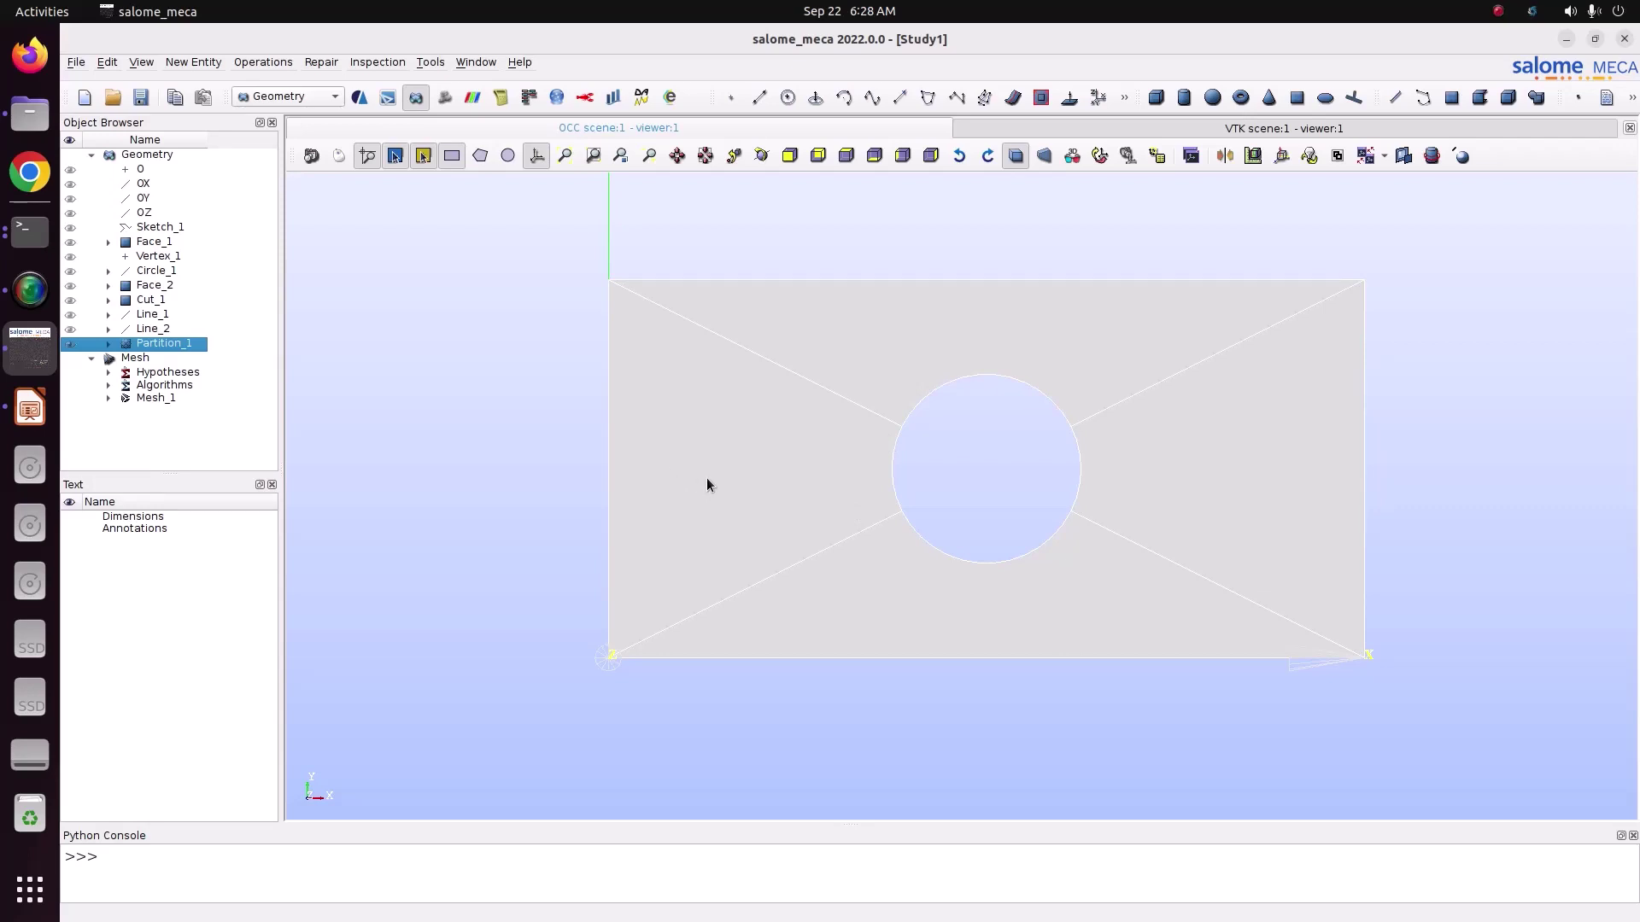
{"action": "left_click", "coordinate": [309, 100]}
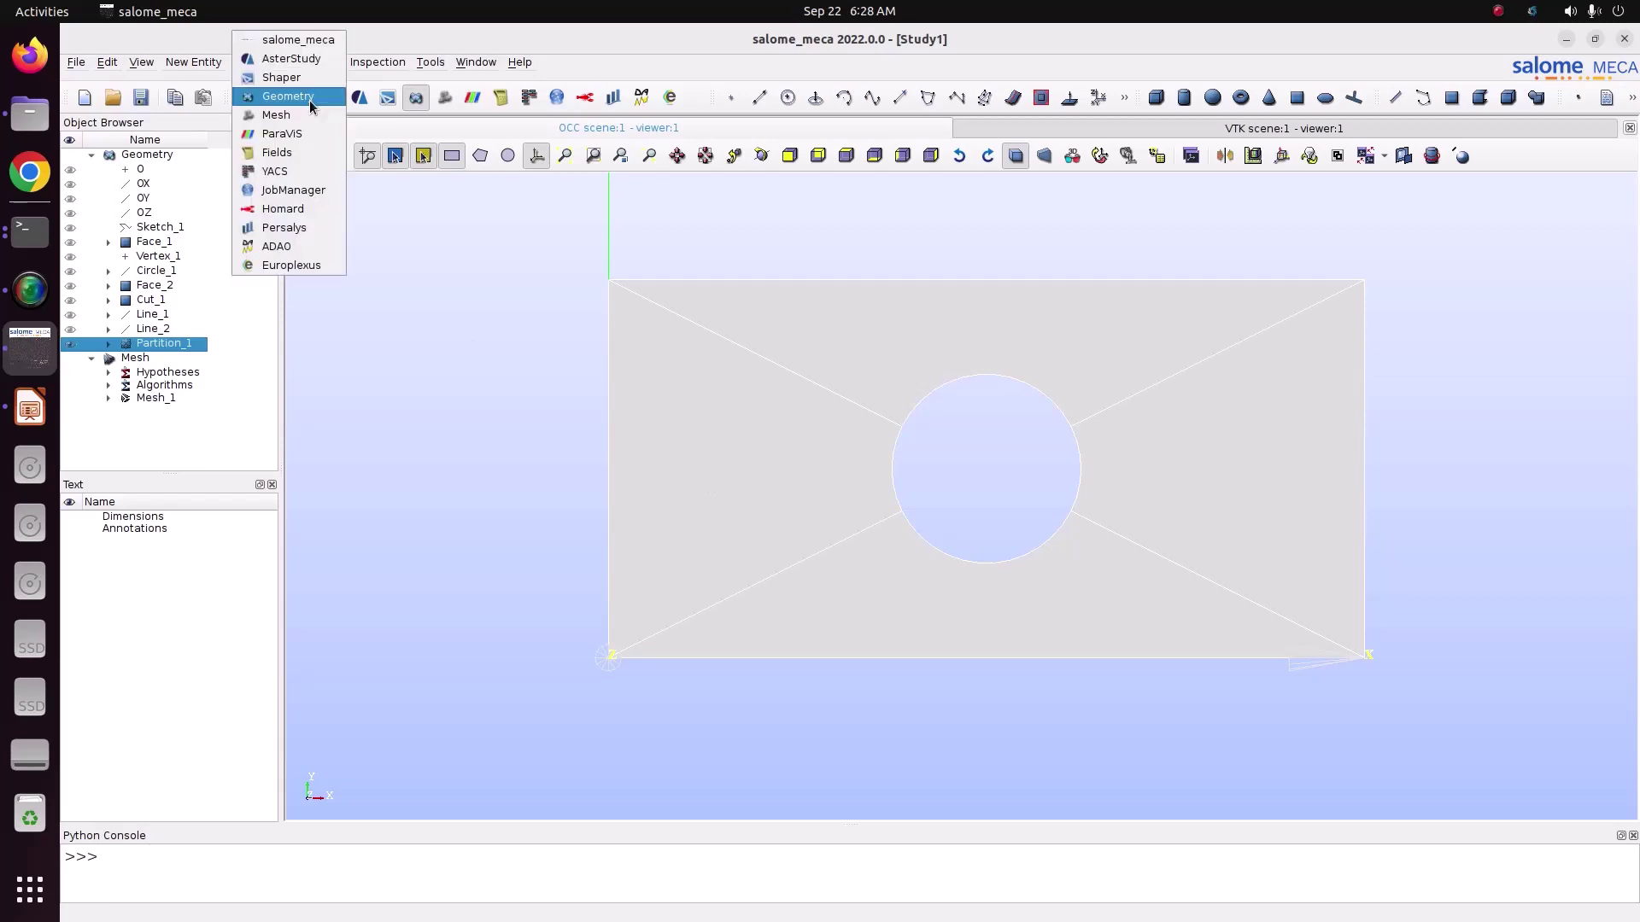
{"action": "left_click", "coordinate": [300, 114]}
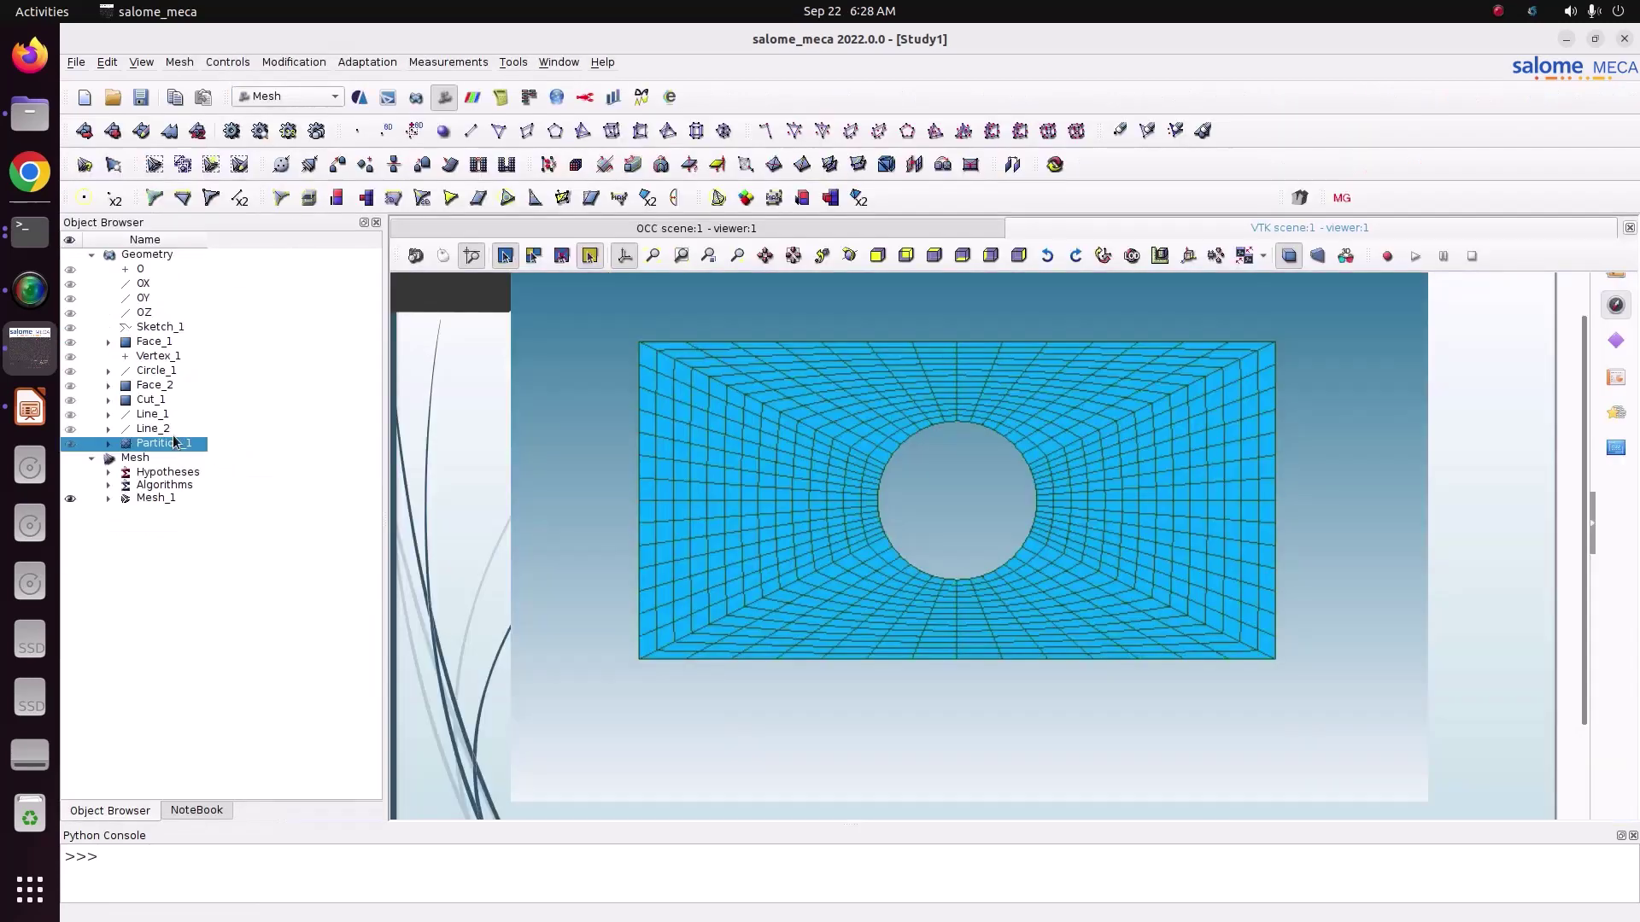
{"action": "left_click", "coordinate": [154, 498]}
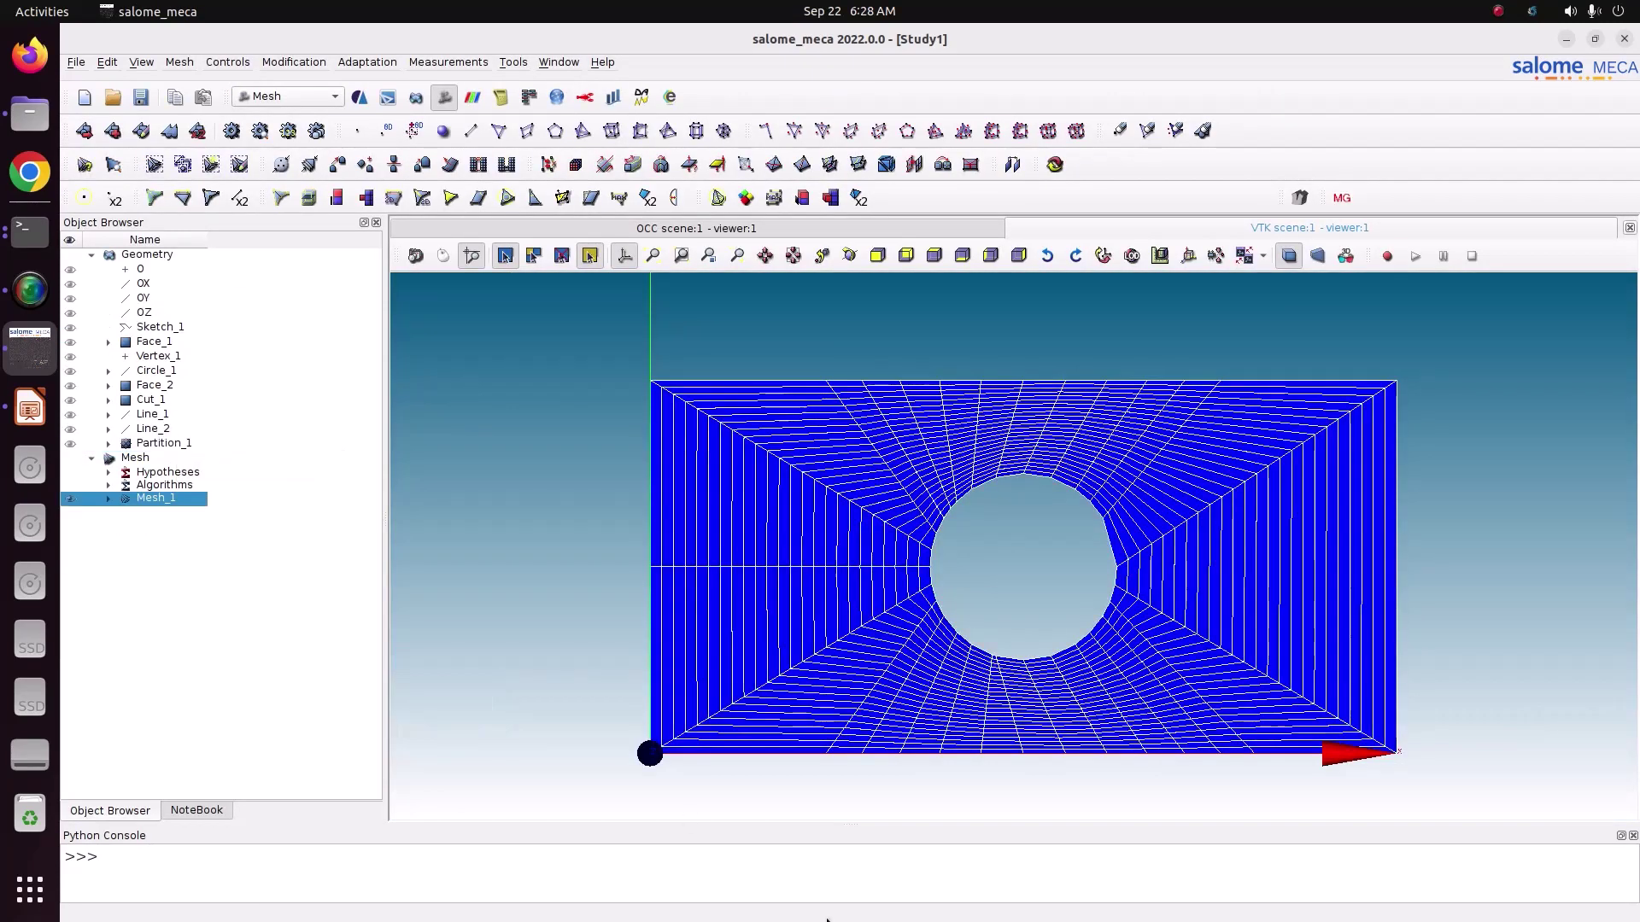
{"action": "left_click", "coordinate": [71, 501]}
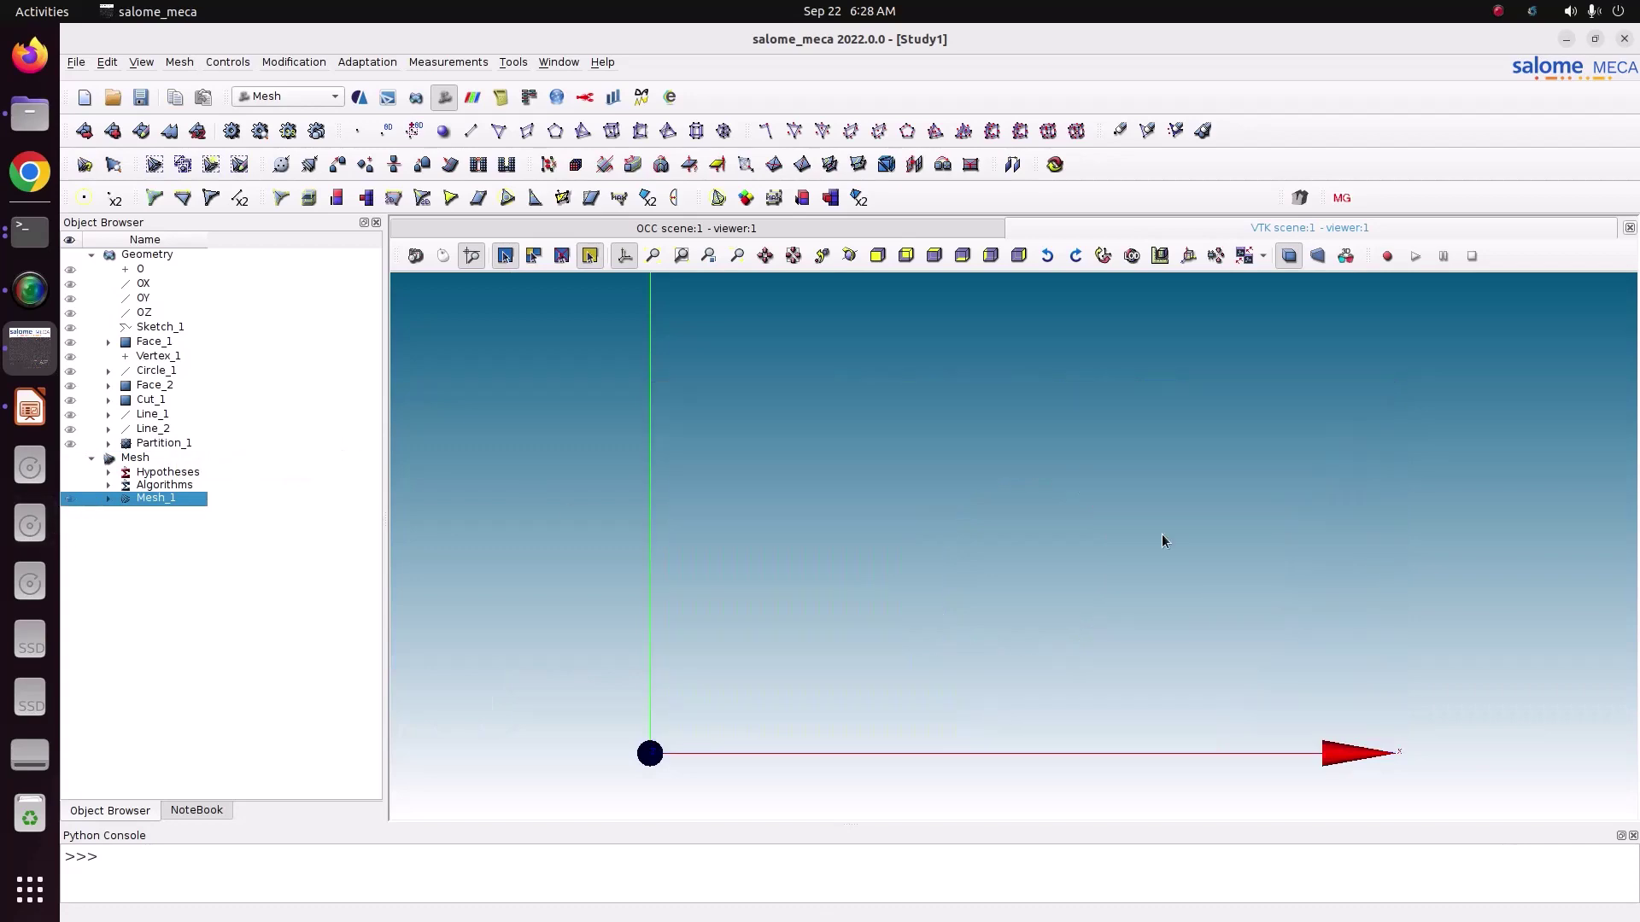
Set up a new mesh on Partition_1 with Quadrangle: Mapping as the 2D algorithm and Wire Discretisation as the 1D algorithm
{"action": "left_click", "coordinate": [146, 444]}
{"action": "left_click", "coordinate": [181, 62]}
{"action": "left_click", "coordinate": [194, 76]}
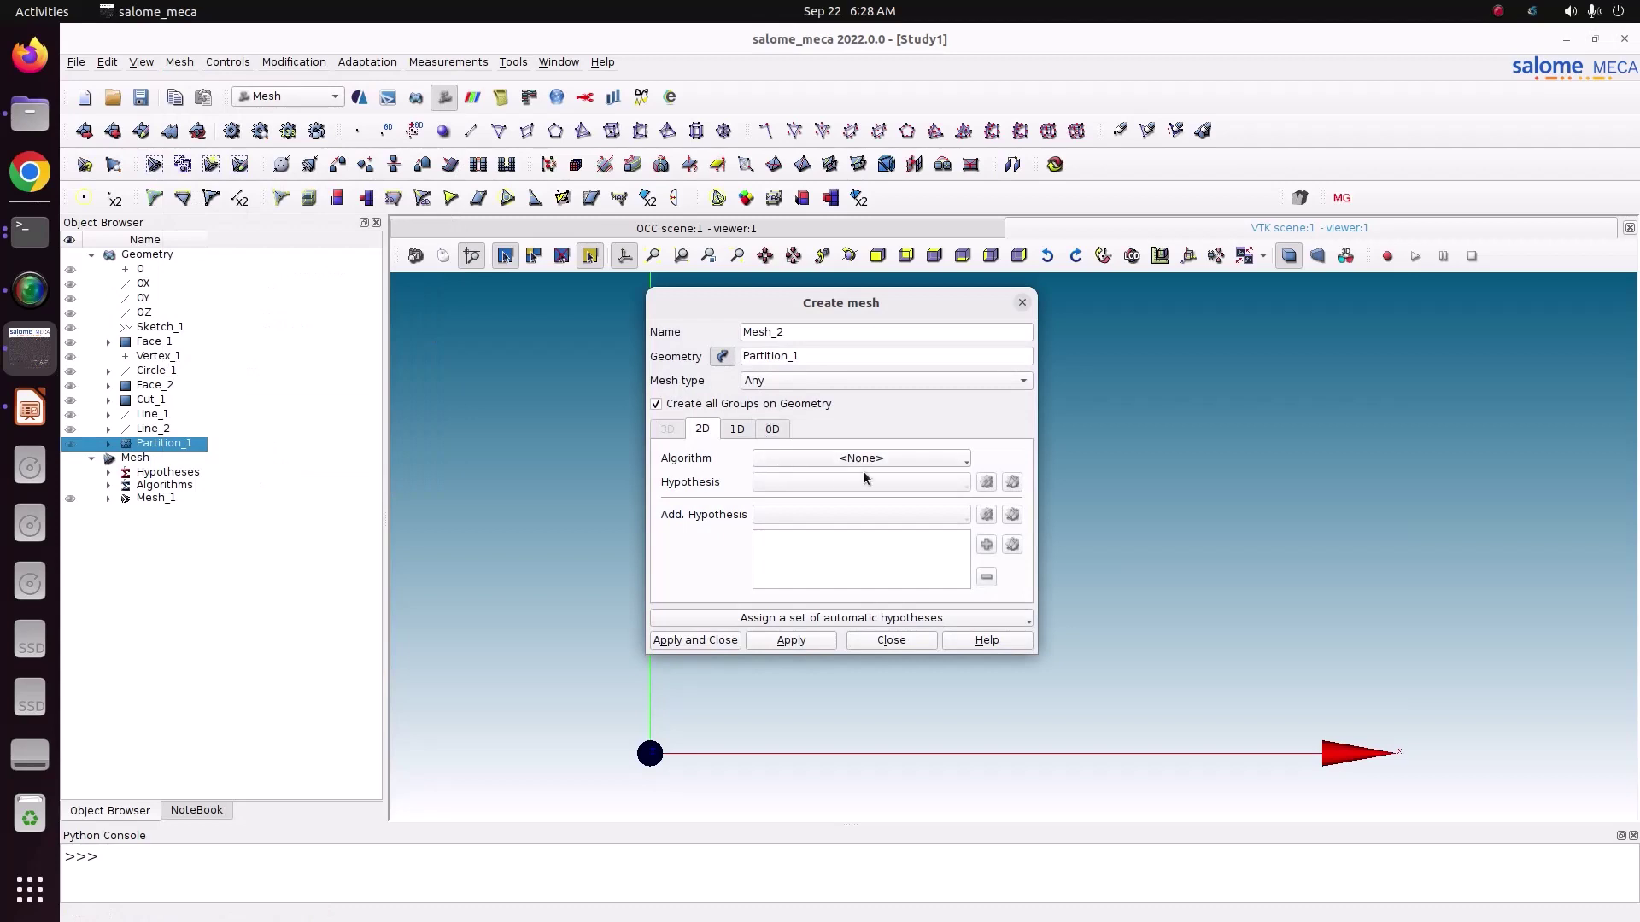
{"action": "left_click", "coordinate": [868, 459]}
{"action": "left_click", "coordinate": [876, 520]}
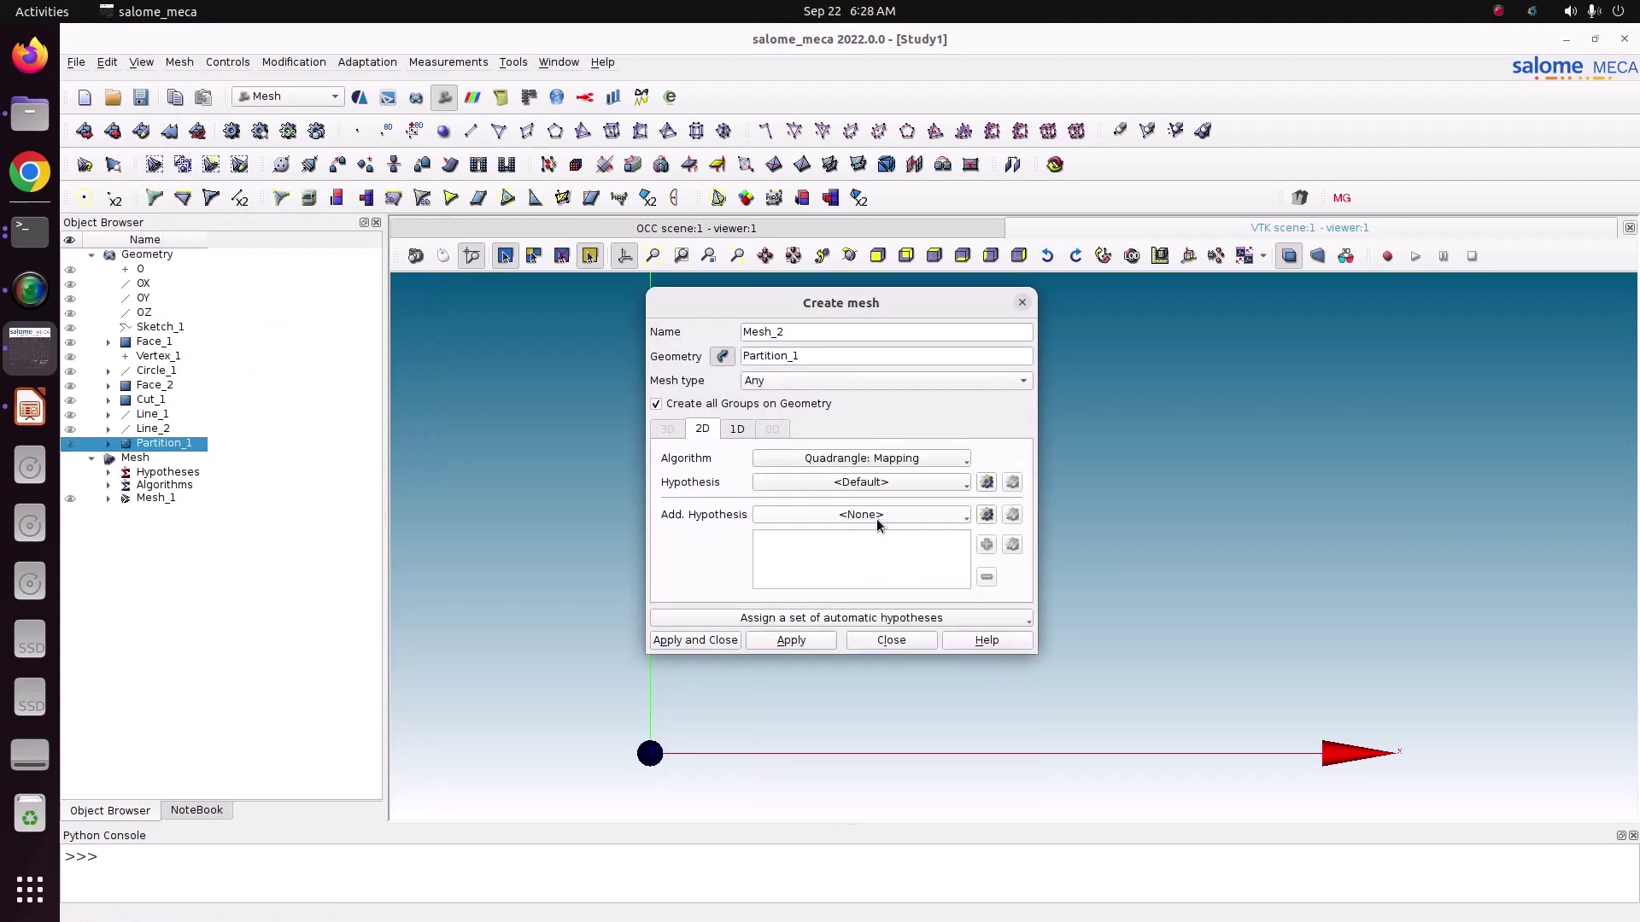
{"action": "left_click", "coordinate": [731, 427]}
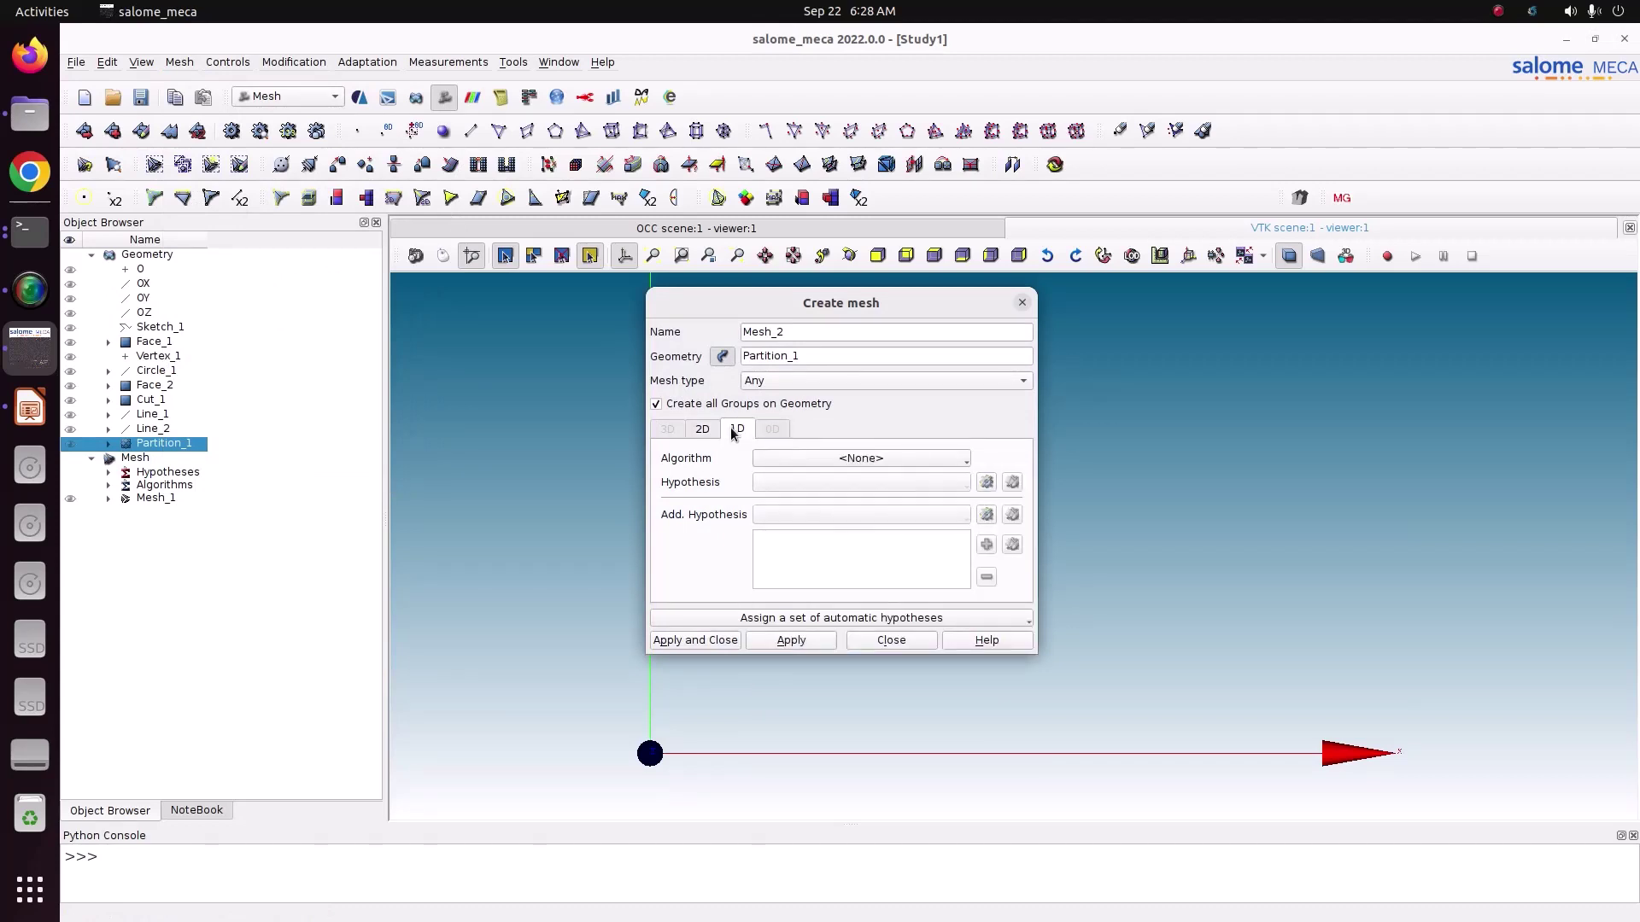
{"action": "left_click", "coordinate": [936, 462]}
{"action": "left_click", "coordinate": [922, 521]}
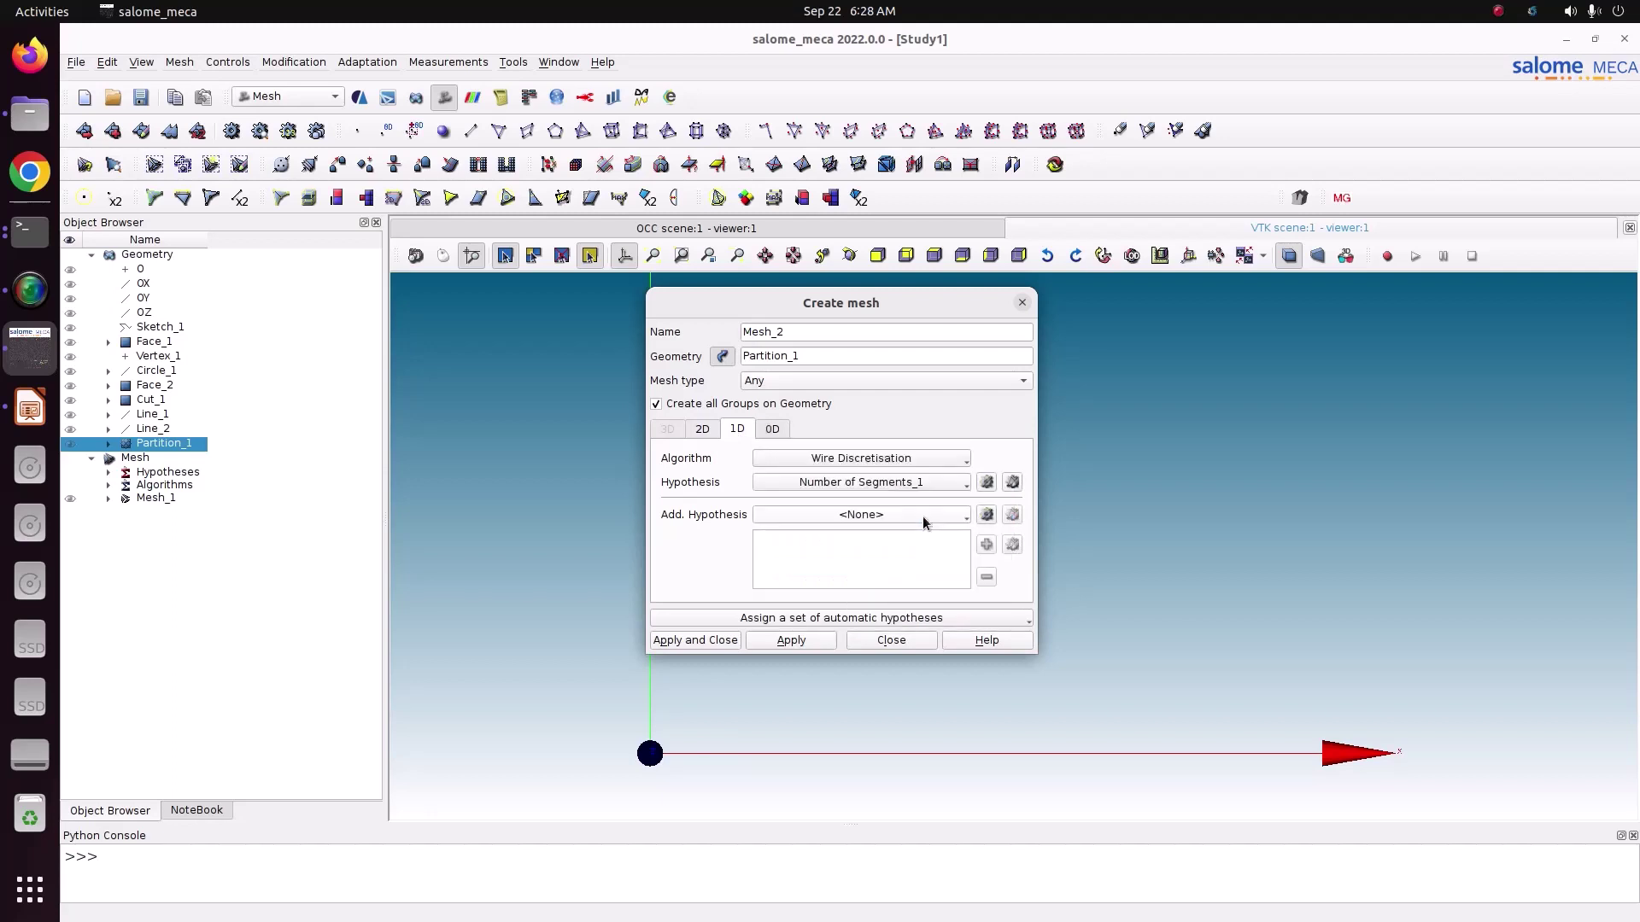
Add a Number of Segments hypothesis with 14 segments to the 1D algorithm and create Mesh_2
{"action": "left_click", "coordinate": [987, 483]}
{"action": "left_click", "coordinate": [1049, 522]}
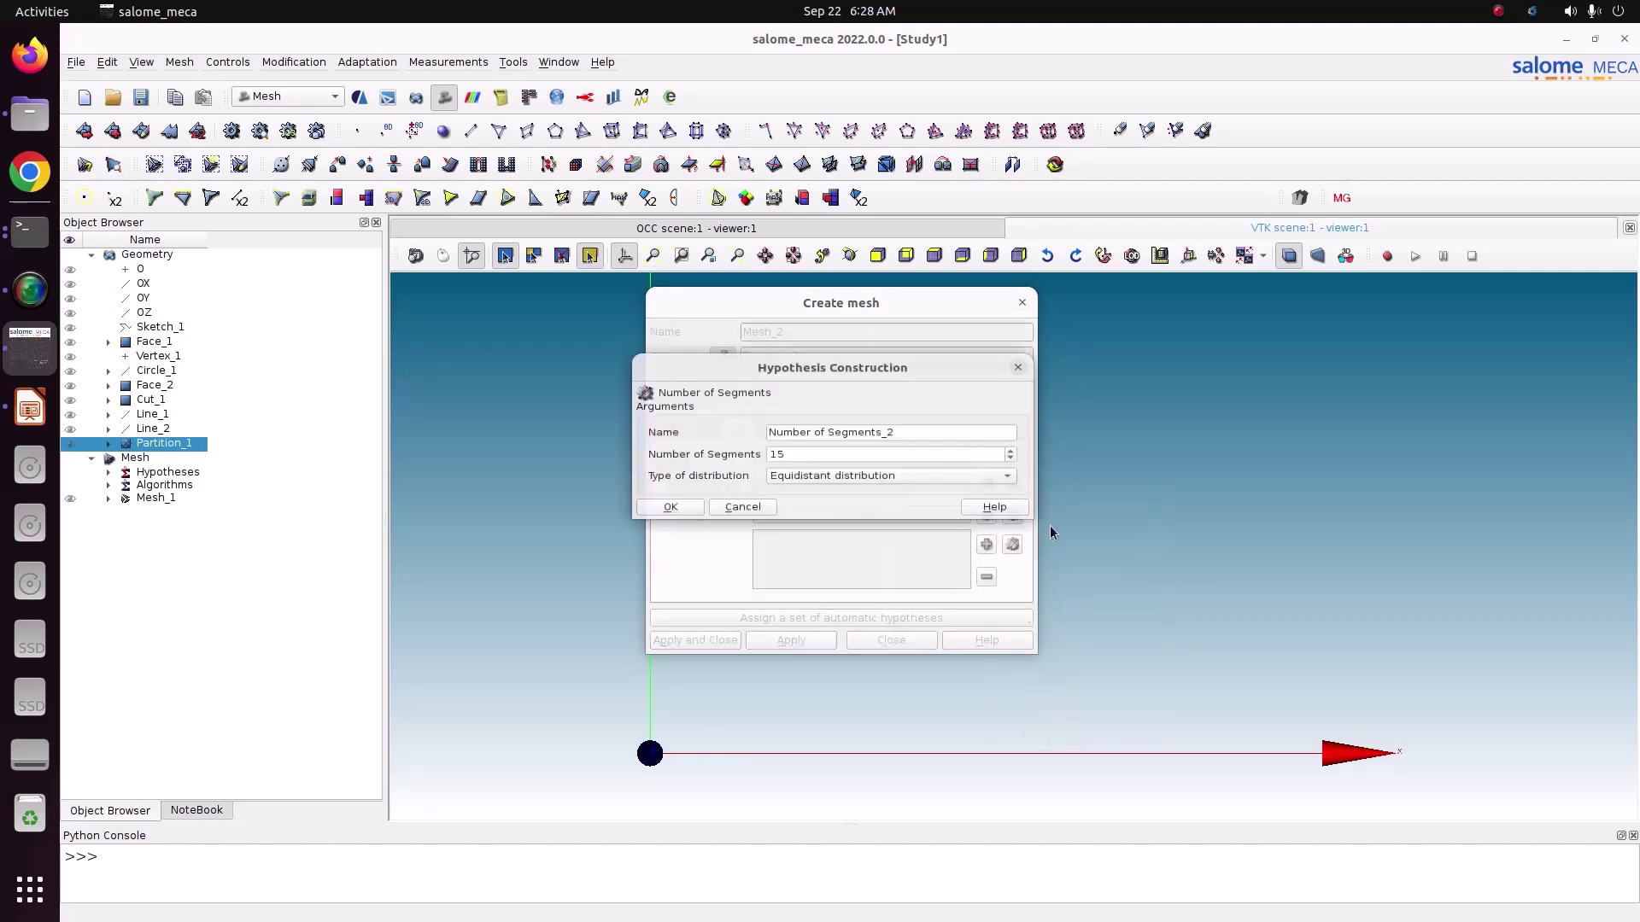
{"action": "double_click", "coordinate": [808, 456]}
{"action": "type", "text": "14"}
{"action": "left_click", "coordinate": [670, 515]}
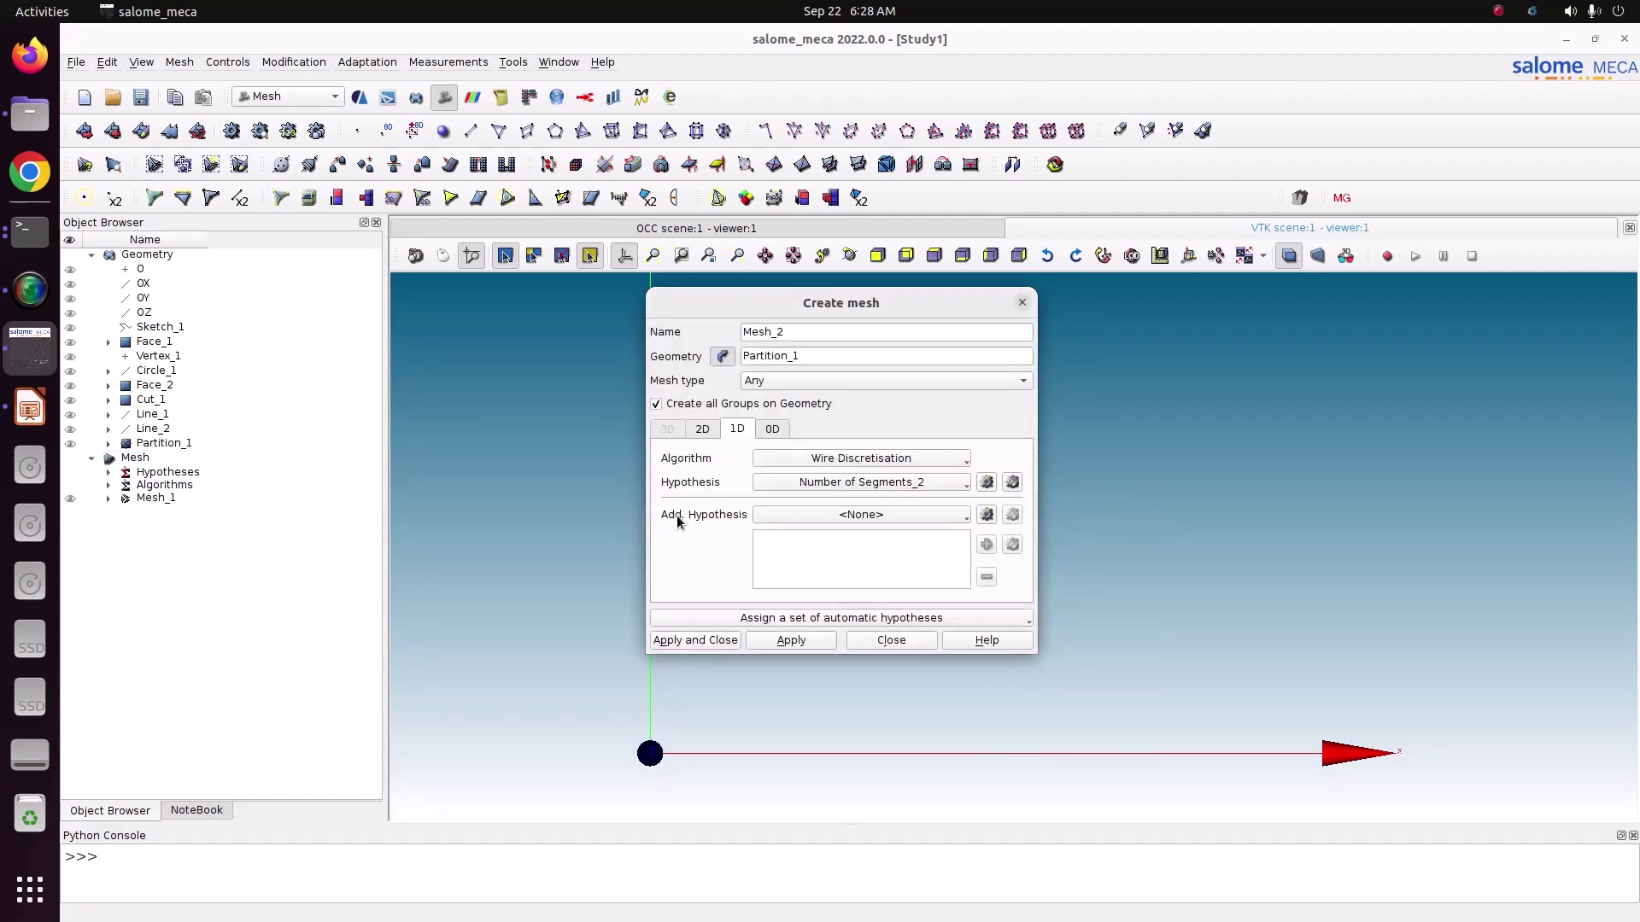
{"action": "left_click", "coordinate": [700, 639]}
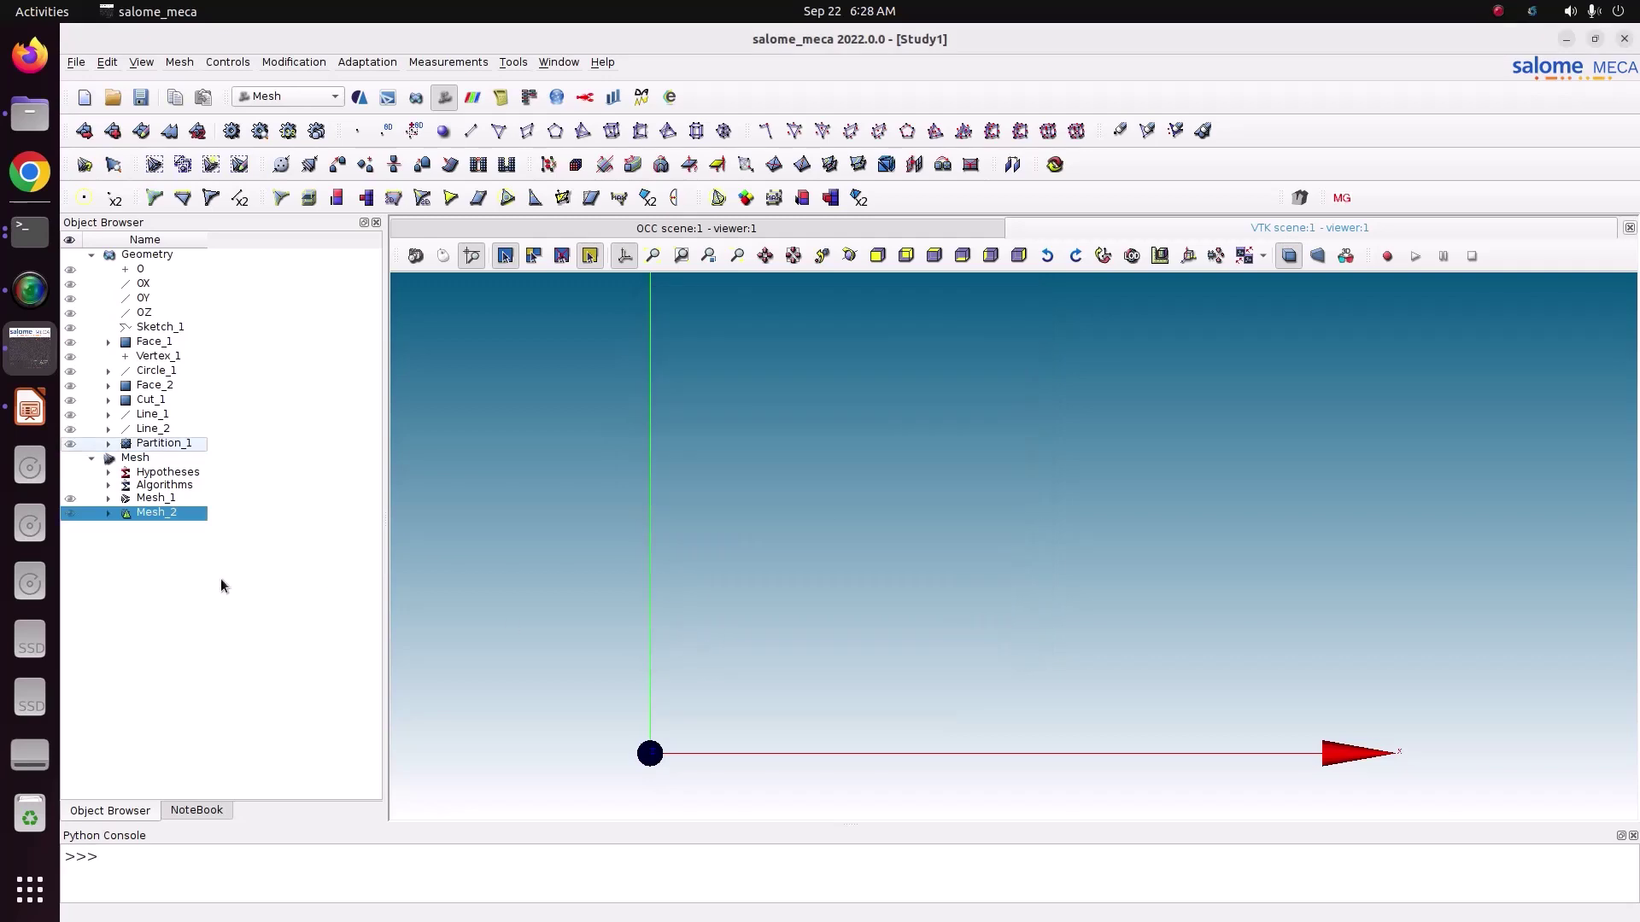
Compute Mesh_2, dismiss the computation report and inspect the elements around the hole
{"action": "right_click", "coordinate": [168, 512]}
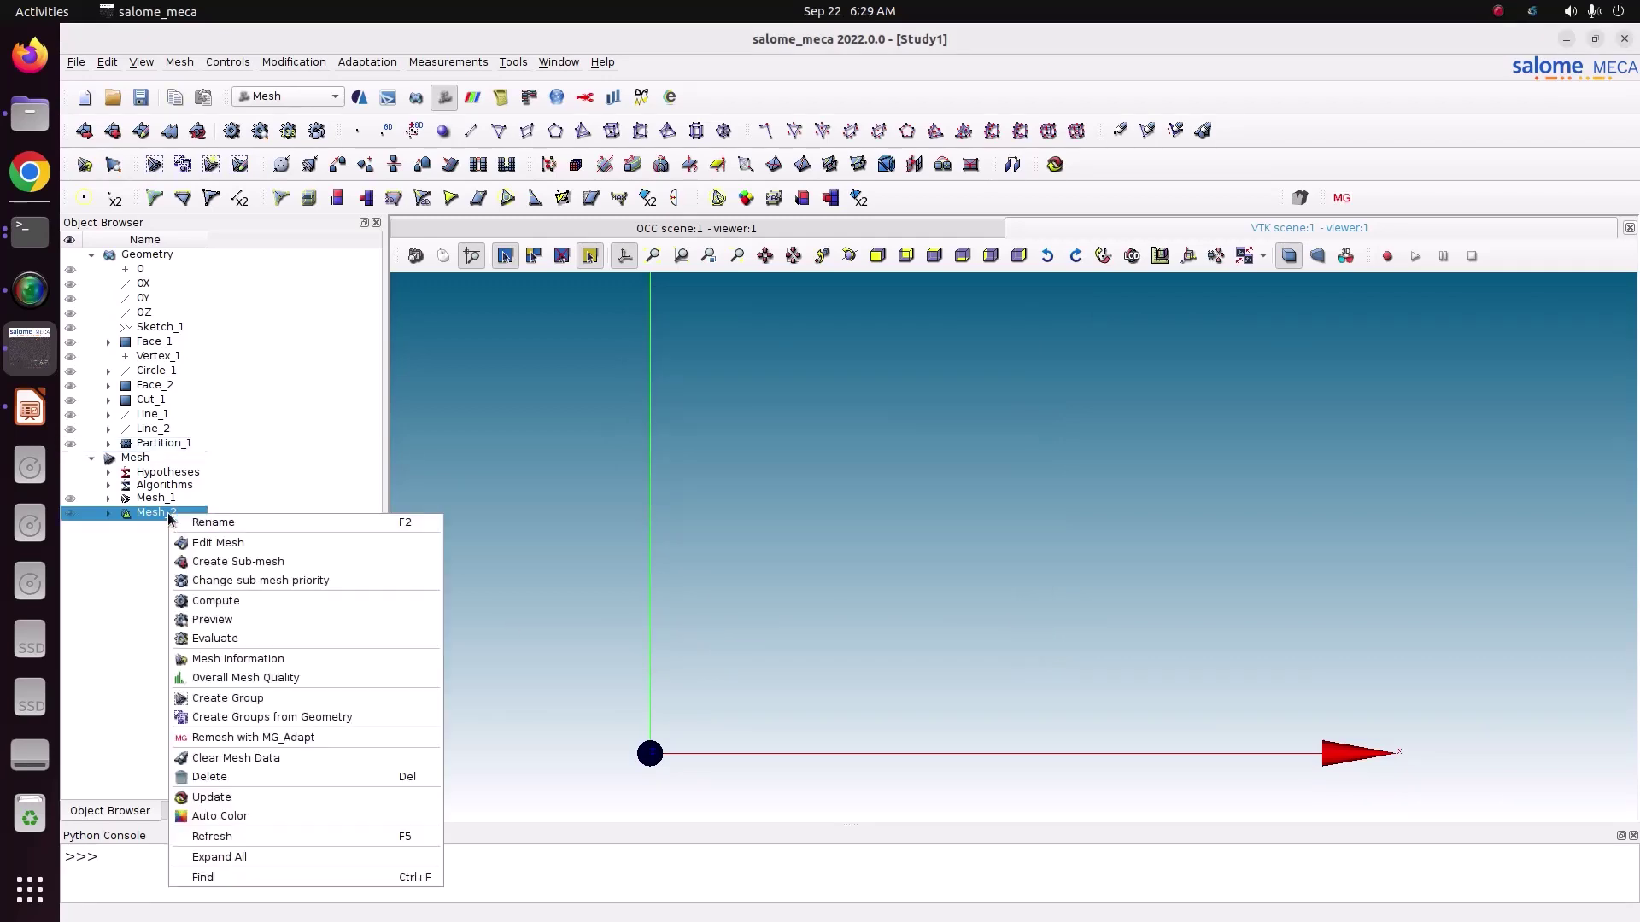
{"action": "left_click", "coordinate": [242, 600]}
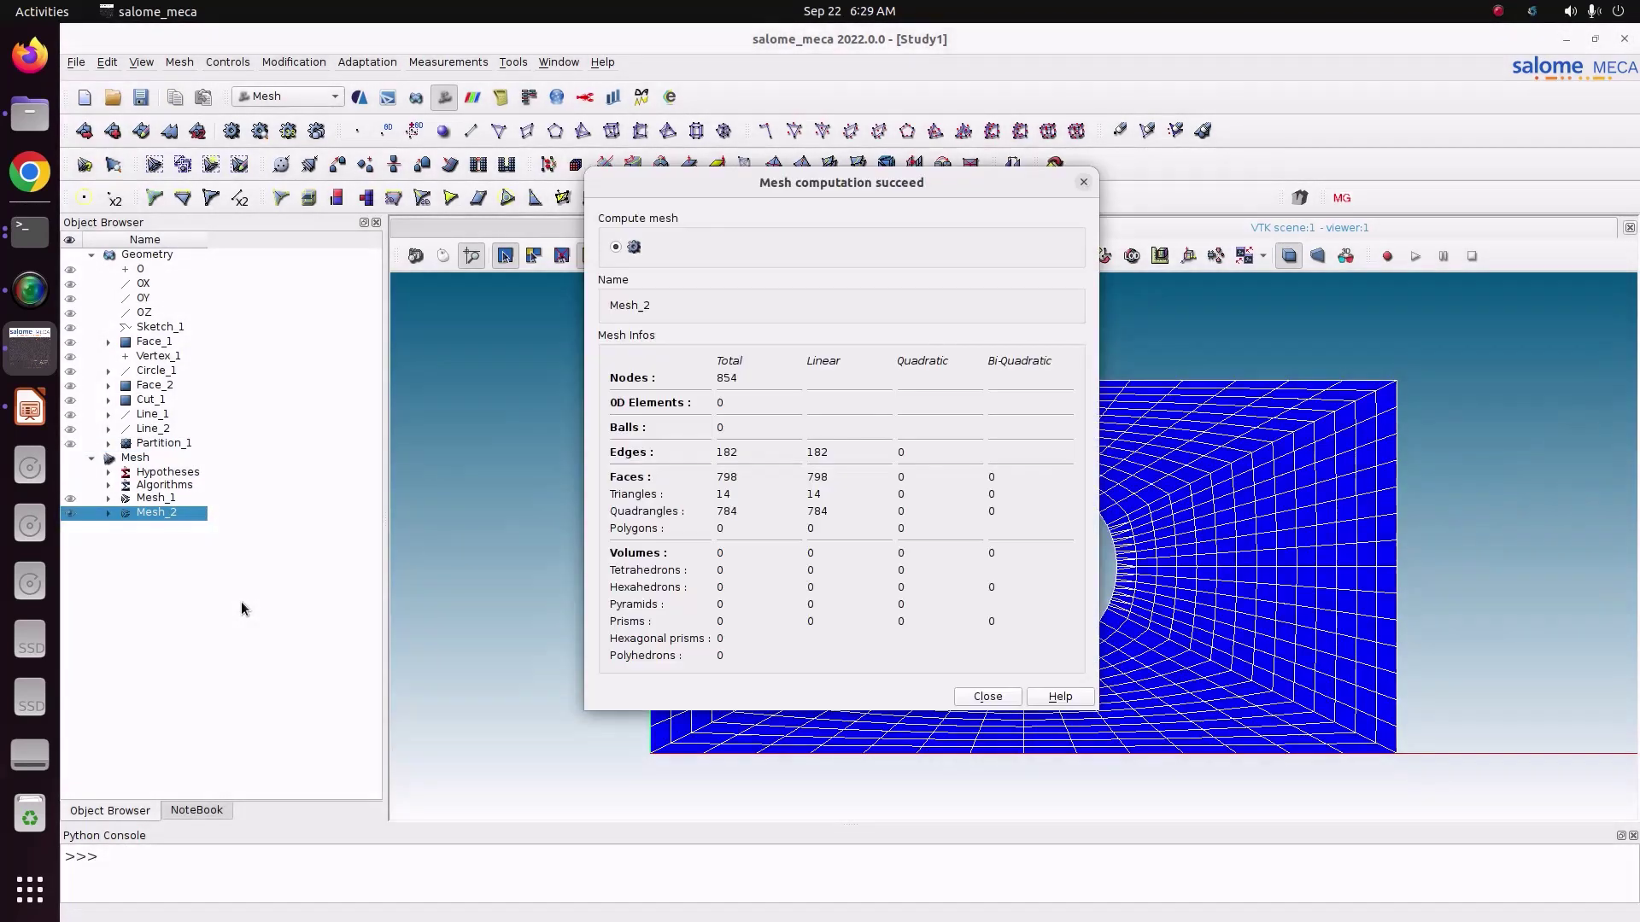
{"action": "left_click", "coordinate": [999, 696]}
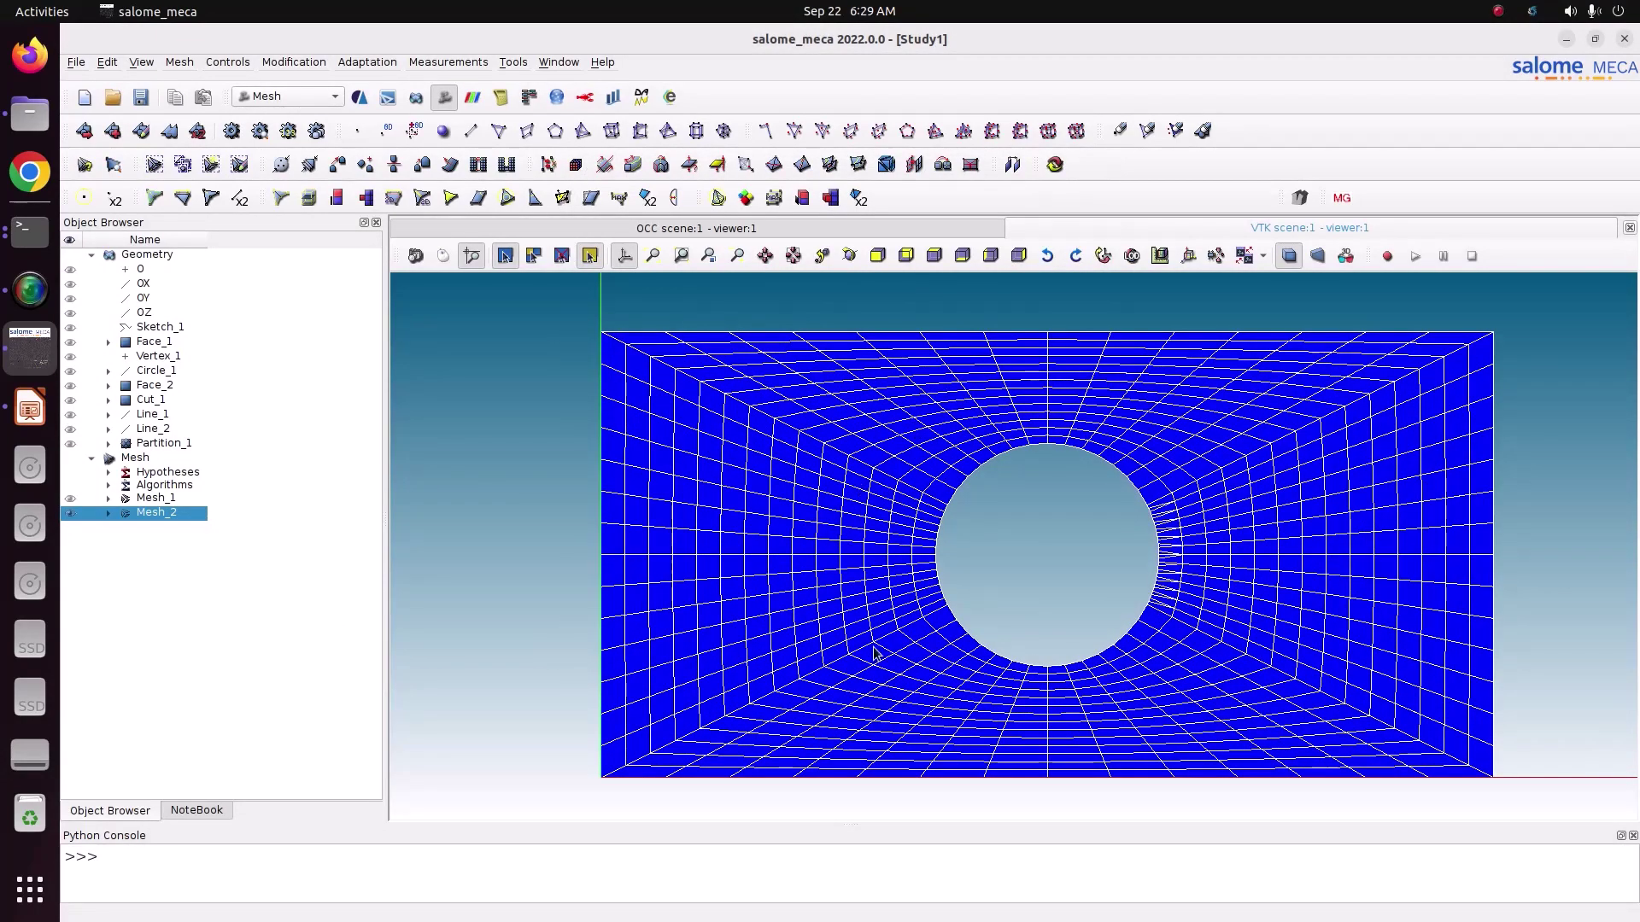
{"action": "scroll", "coordinate": [1167, 590], "scroll_direction": "up", "scroll_amount": 5}
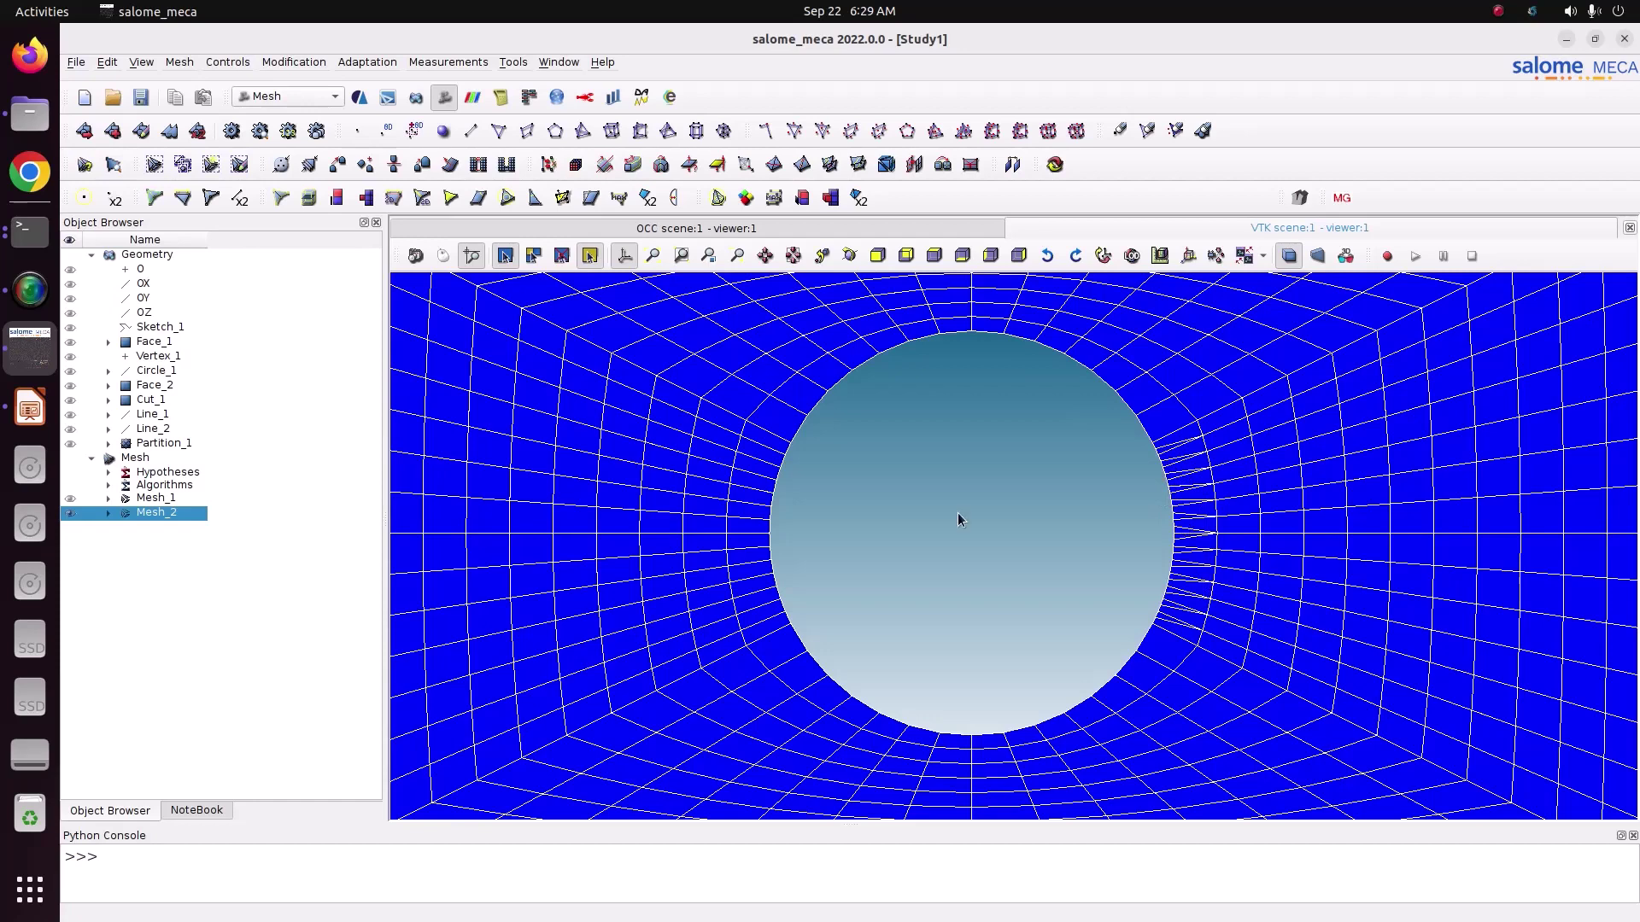
In the Geometry module, create edge group Group_1 on Partition_1 from the two edges forming the hole's right-hand arc
{"action": "right_click", "coordinate": [147, 445]}
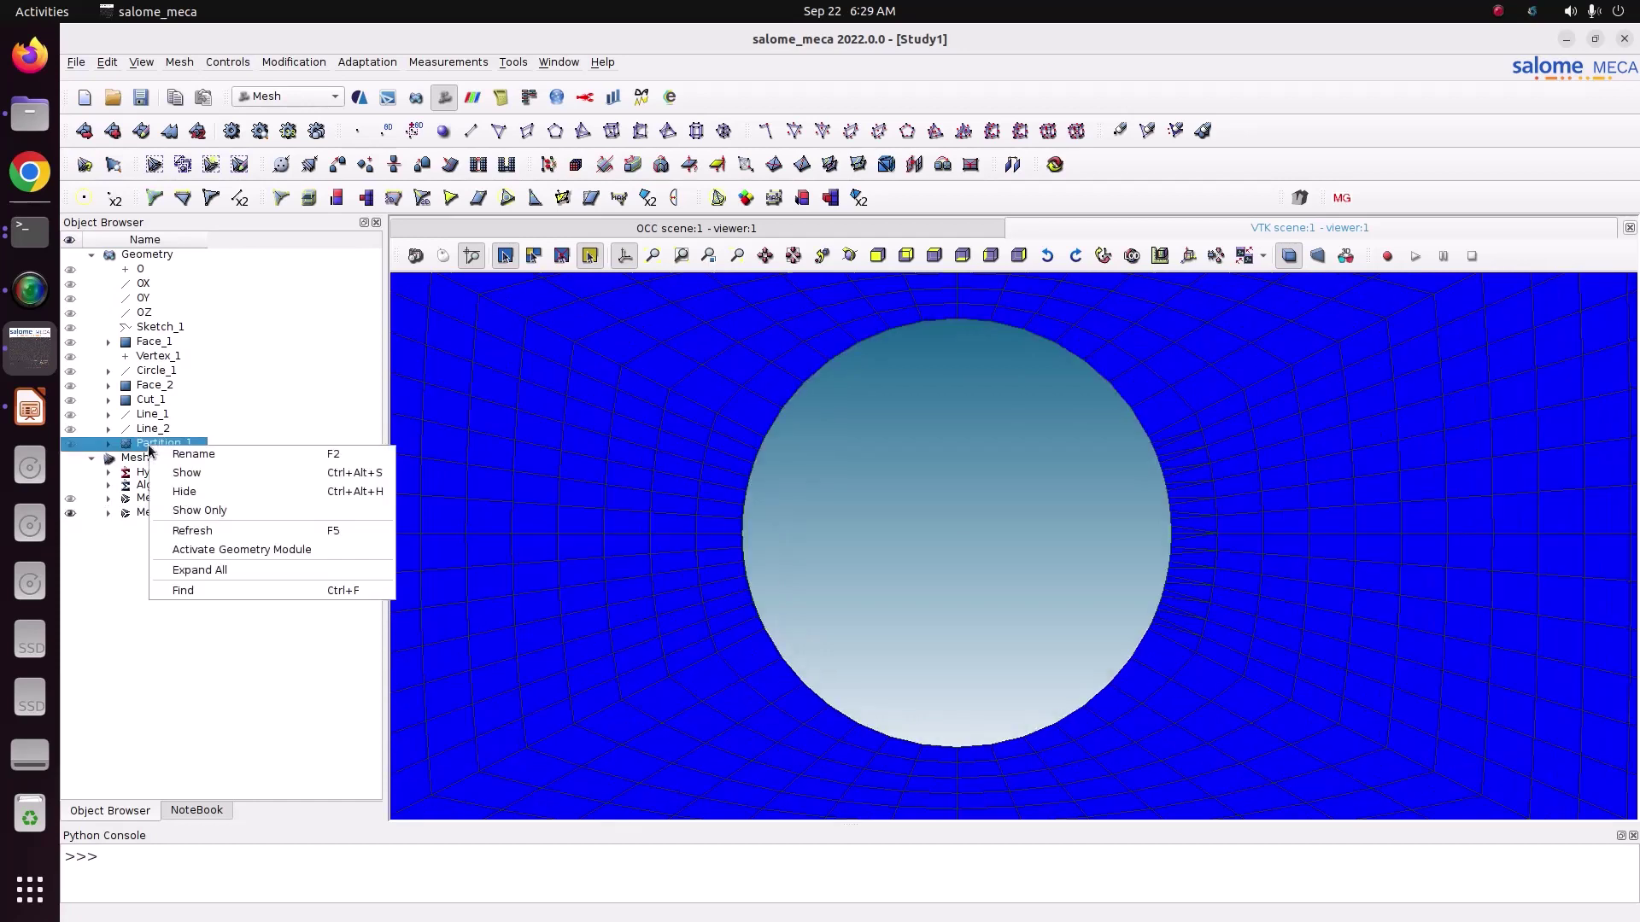
{"action": "left_click", "coordinate": [234, 548]}
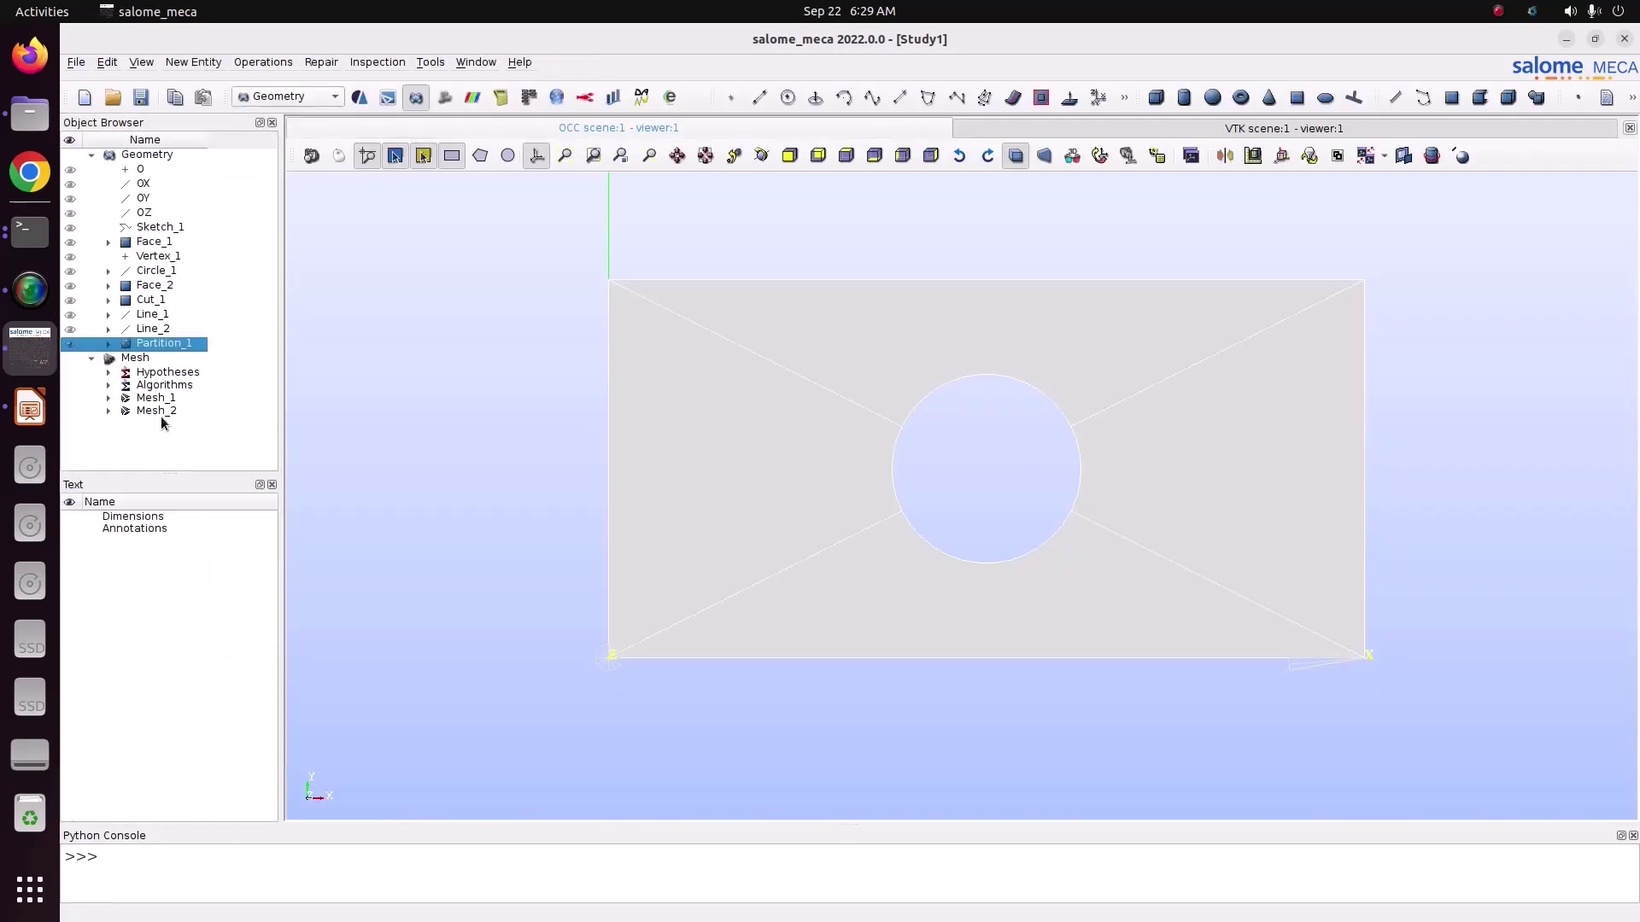
{"action": "left_click", "coordinate": [108, 343]}
{"action": "right_click", "coordinate": [152, 344]}
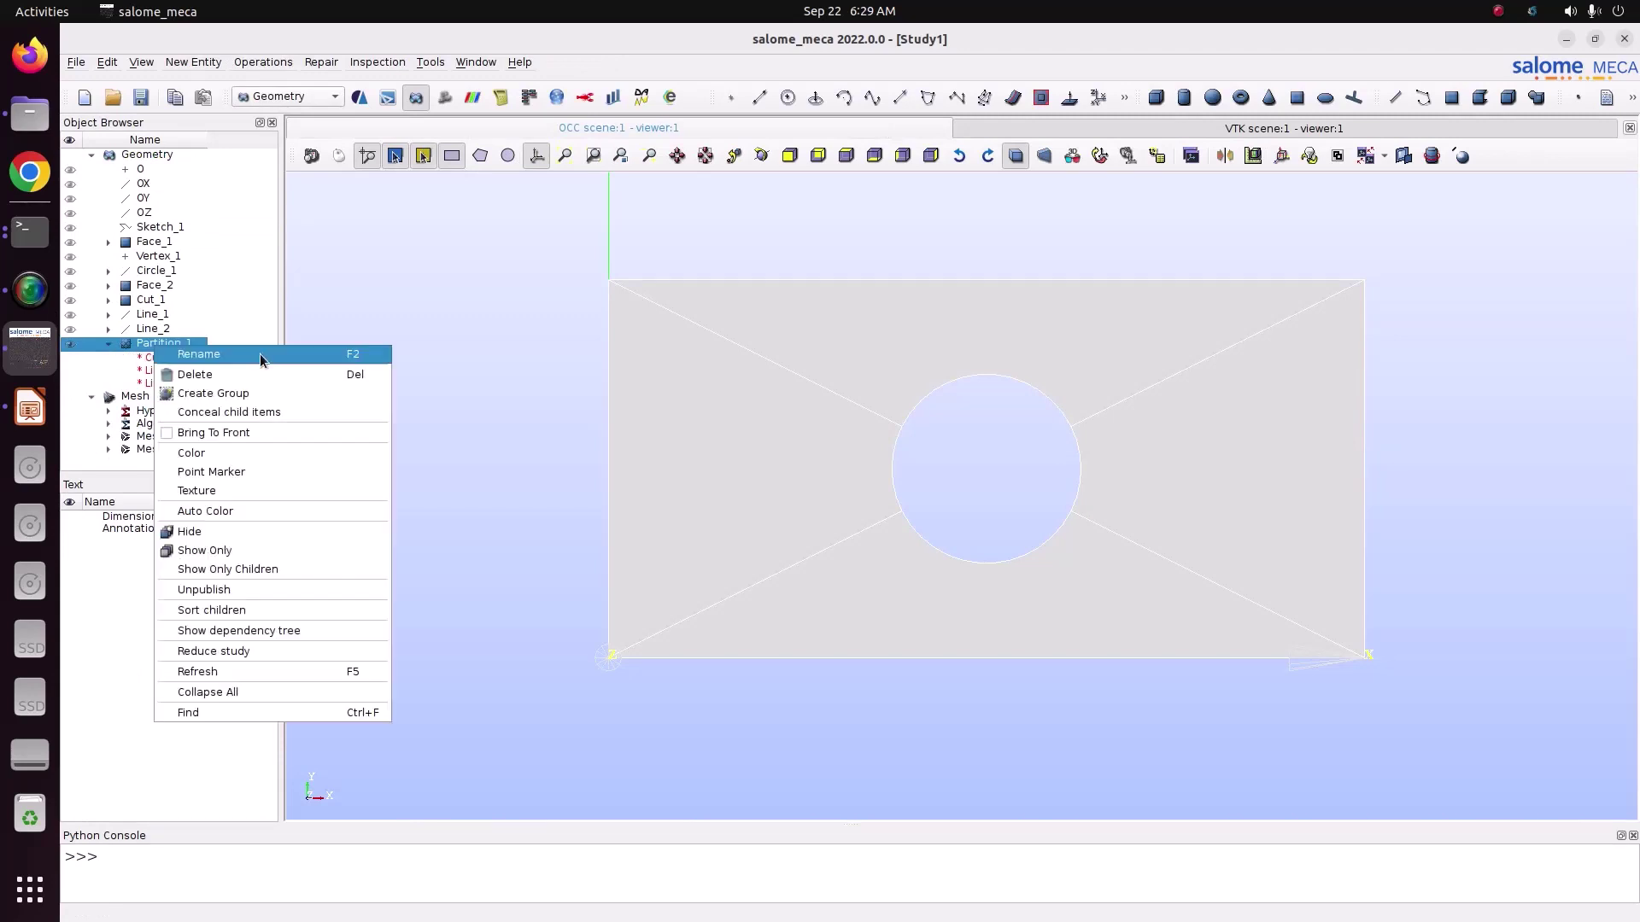
{"action": "left_click", "coordinate": [257, 395]}
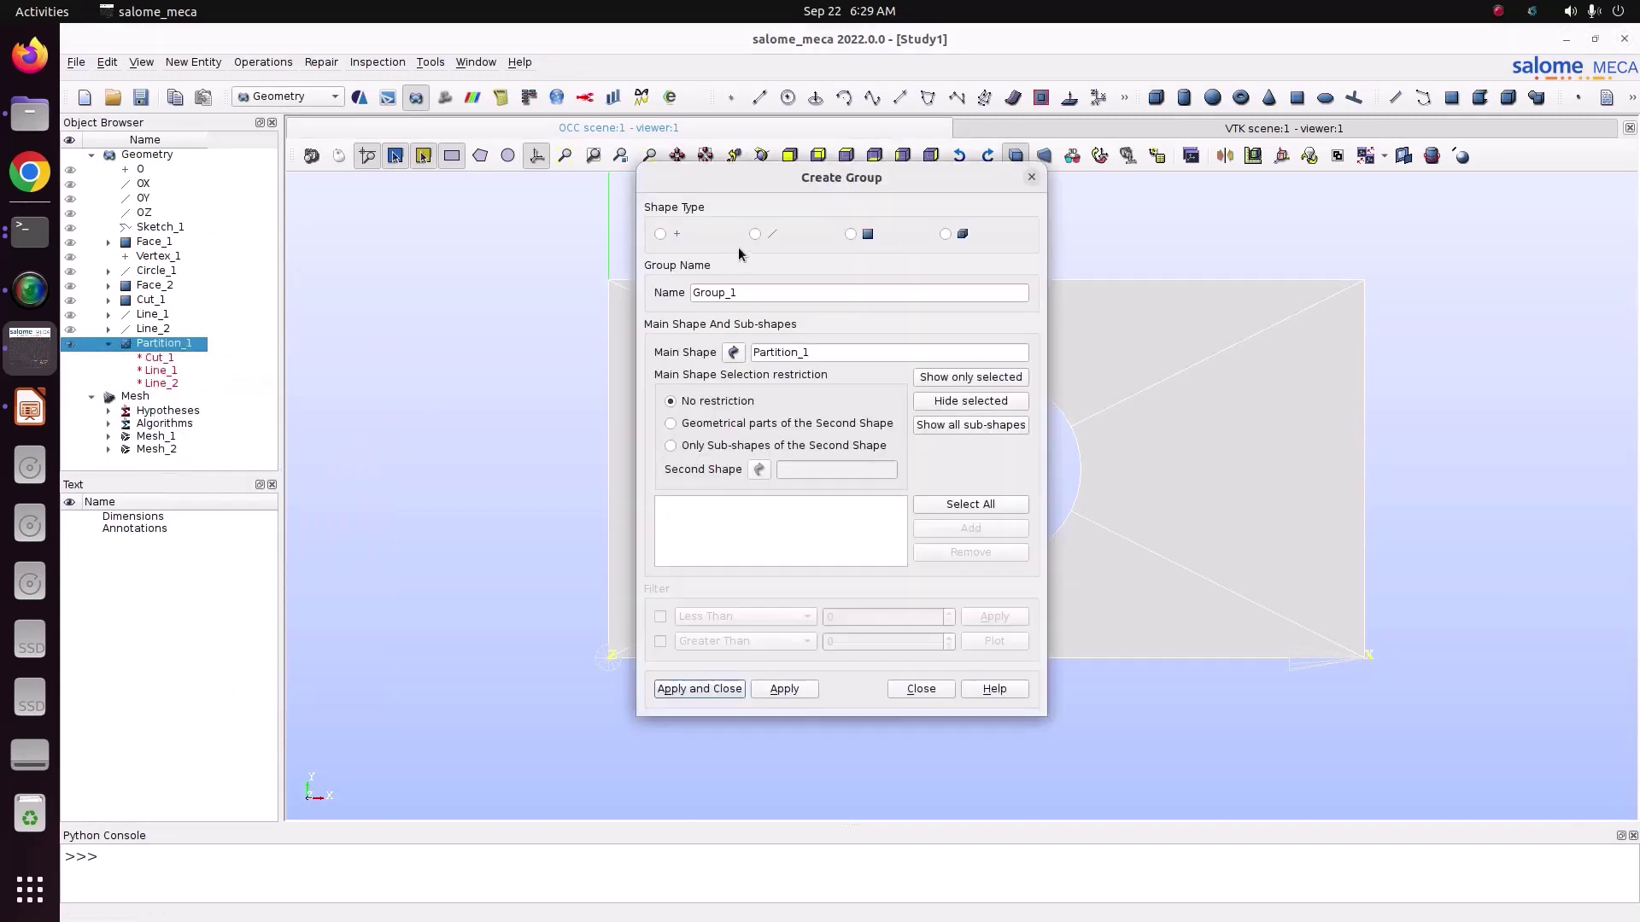
{"action": "left_click_drag", "start_coordinate": [814, 175], "coordinate": [602, 116]}
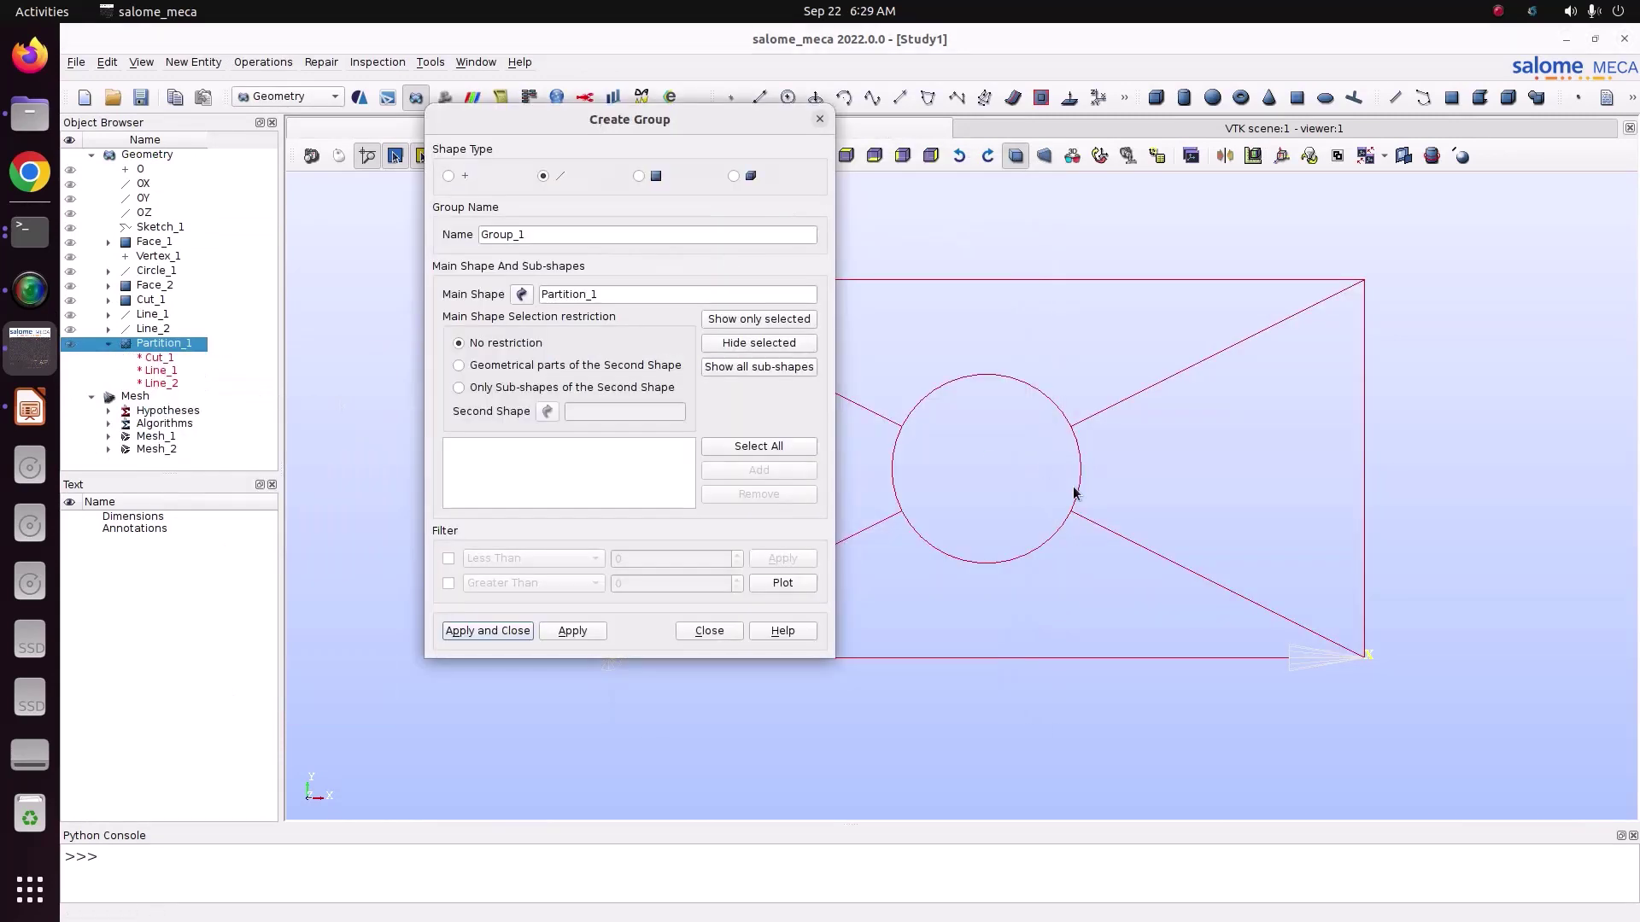
{"action": "left_click", "coordinate": [1055, 540]}
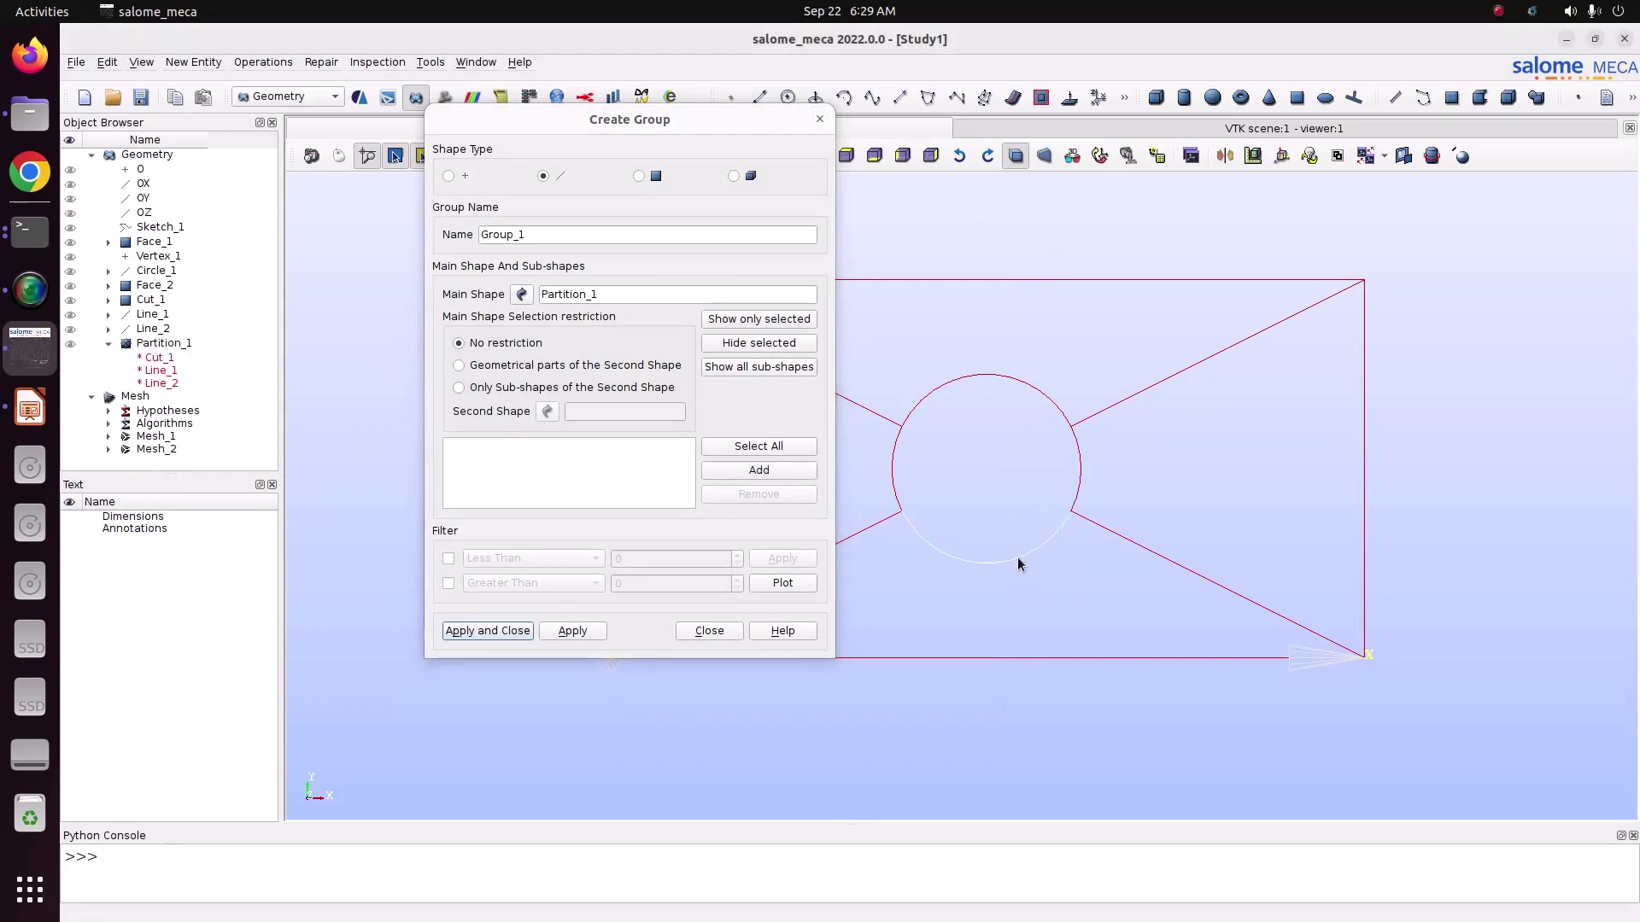
{"action": "left_click", "coordinate": [1080, 492]}
{"action": "left_click", "coordinate": [794, 470]}
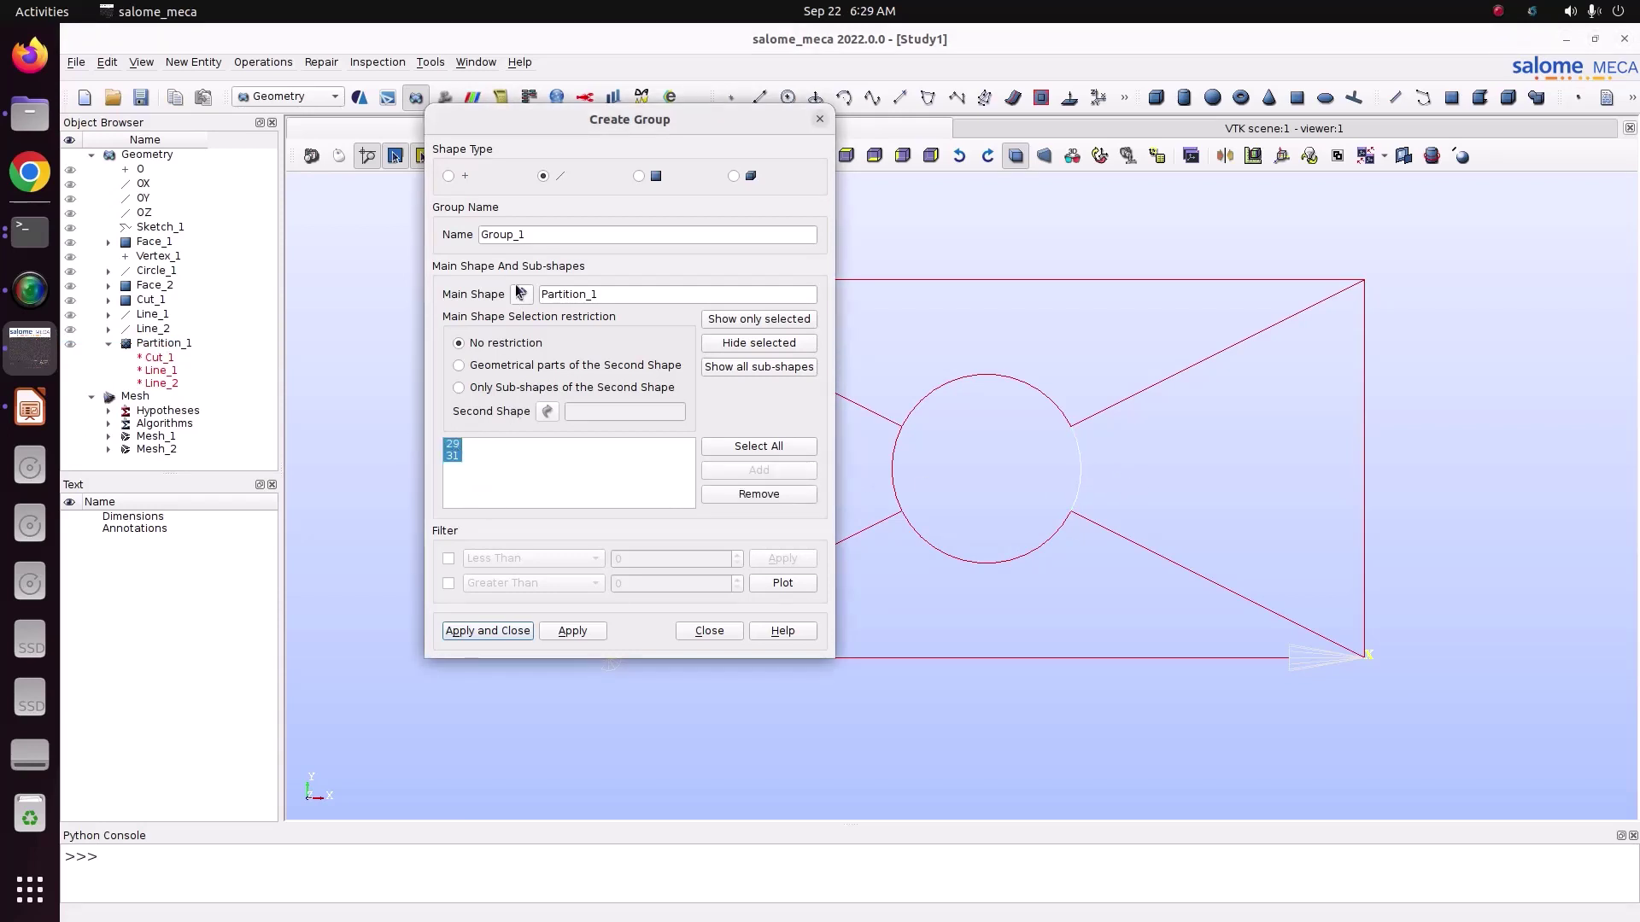
{"action": "left_click", "coordinate": [488, 631]}
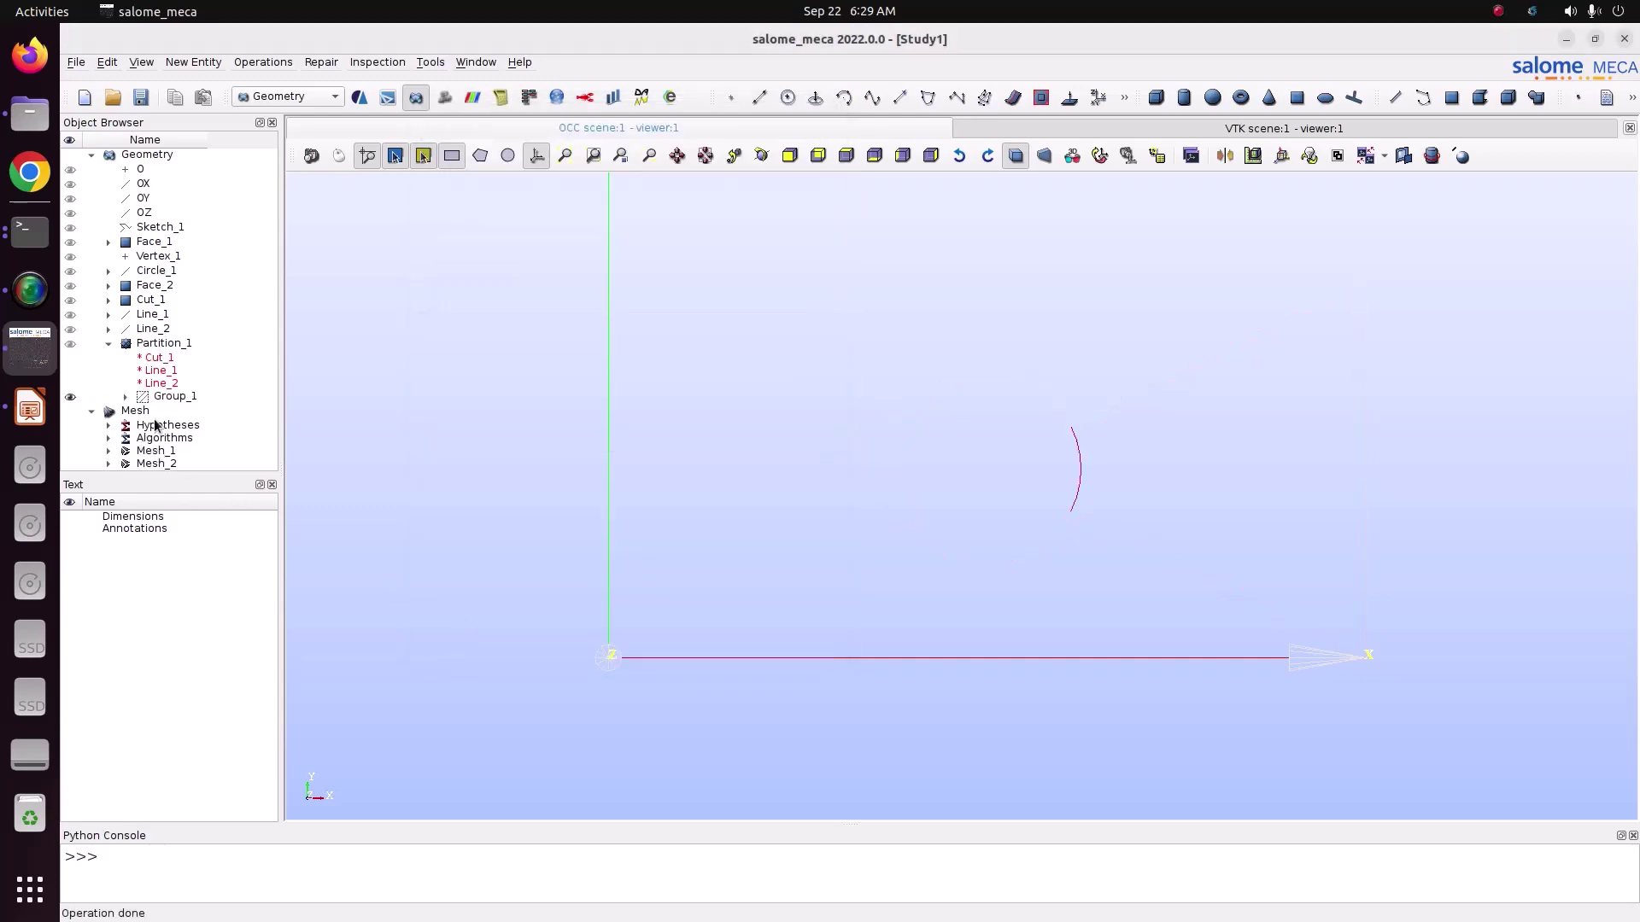
In the Mesh module, set up a sub-mesh of Mesh_2 on Group_1 with Wire Discretisation as the 1D algorithm
{"action": "left_click", "coordinate": [174, 464]}
{"action": "right_click", "coordinate": [174, 464]}
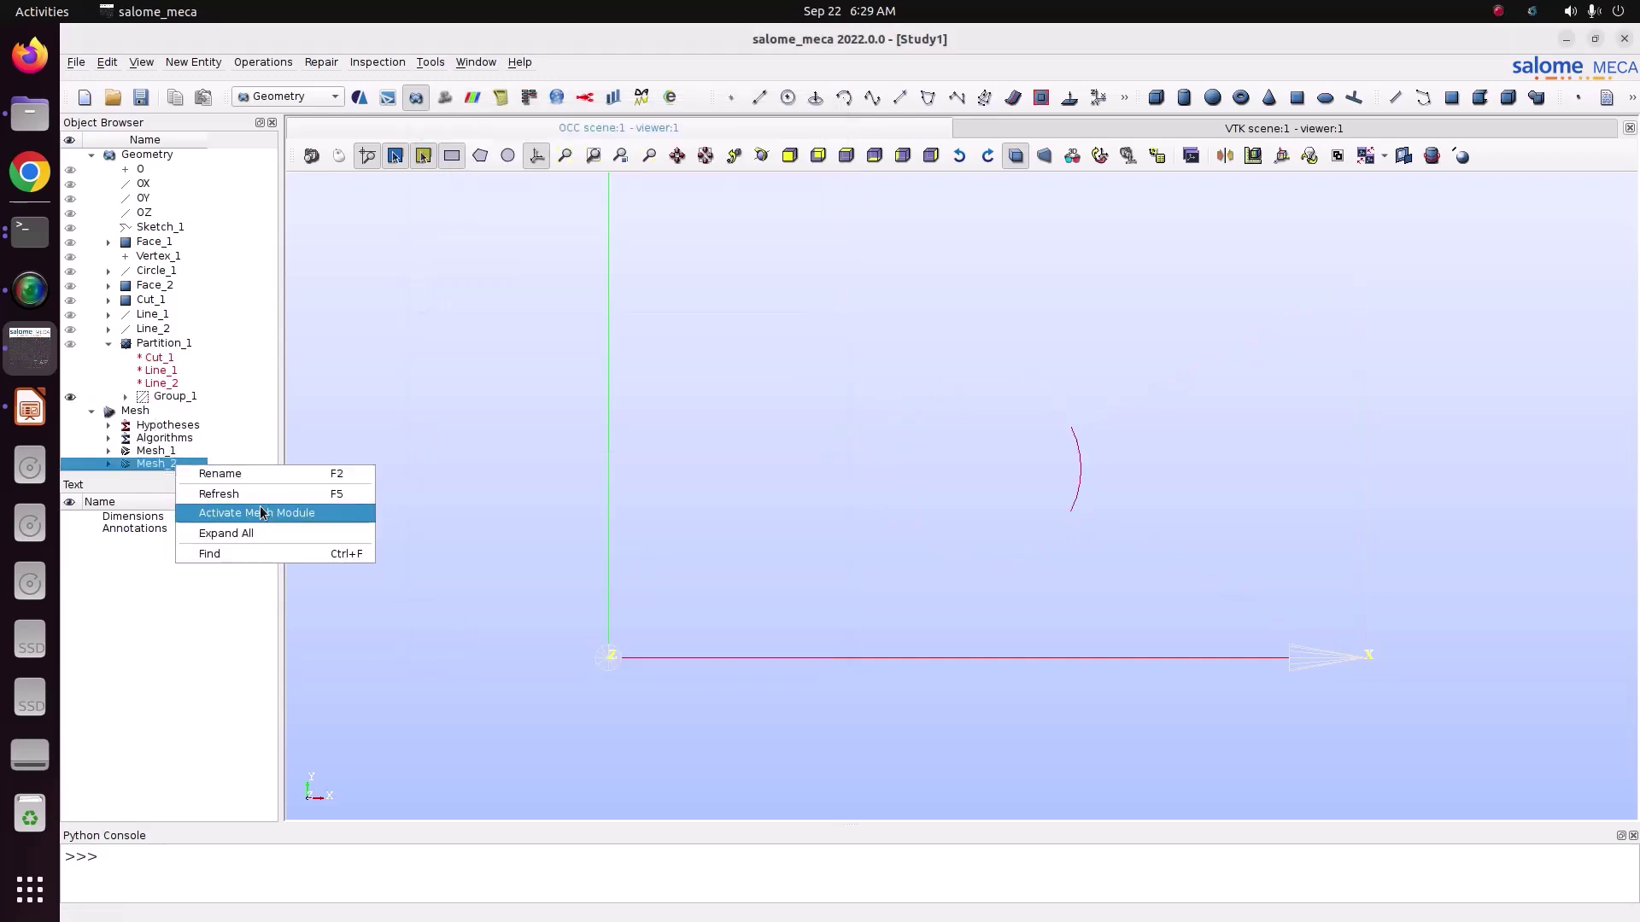
{"action": "left_click", "coordinate": [256, 513]}
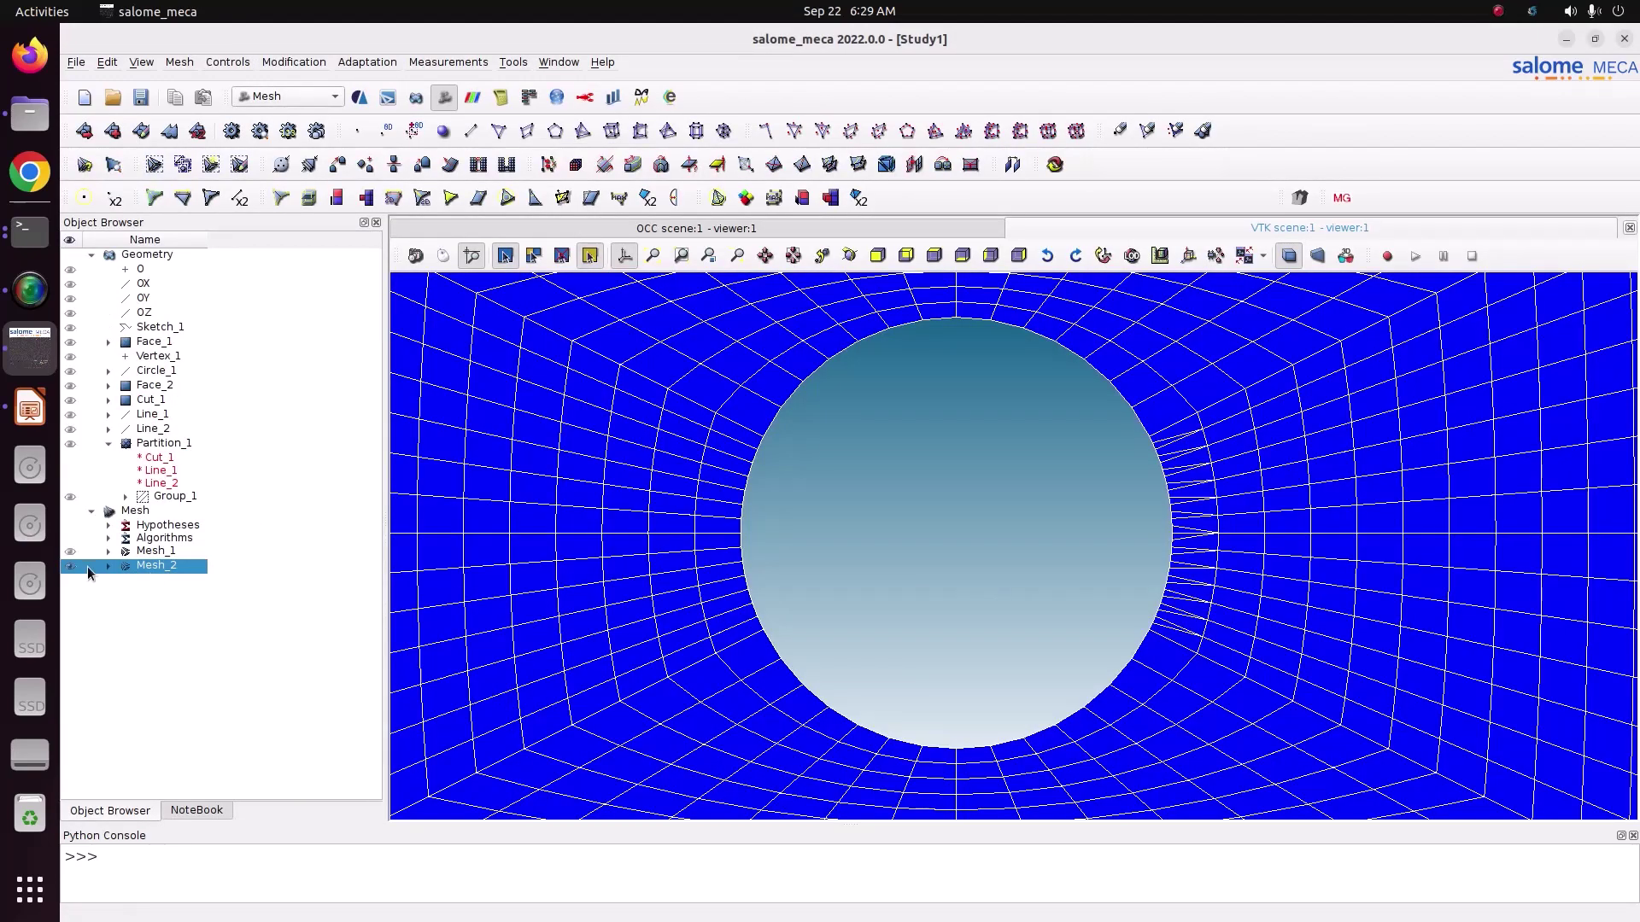
{"action": "right_click", "coordinate": [144, 568]}
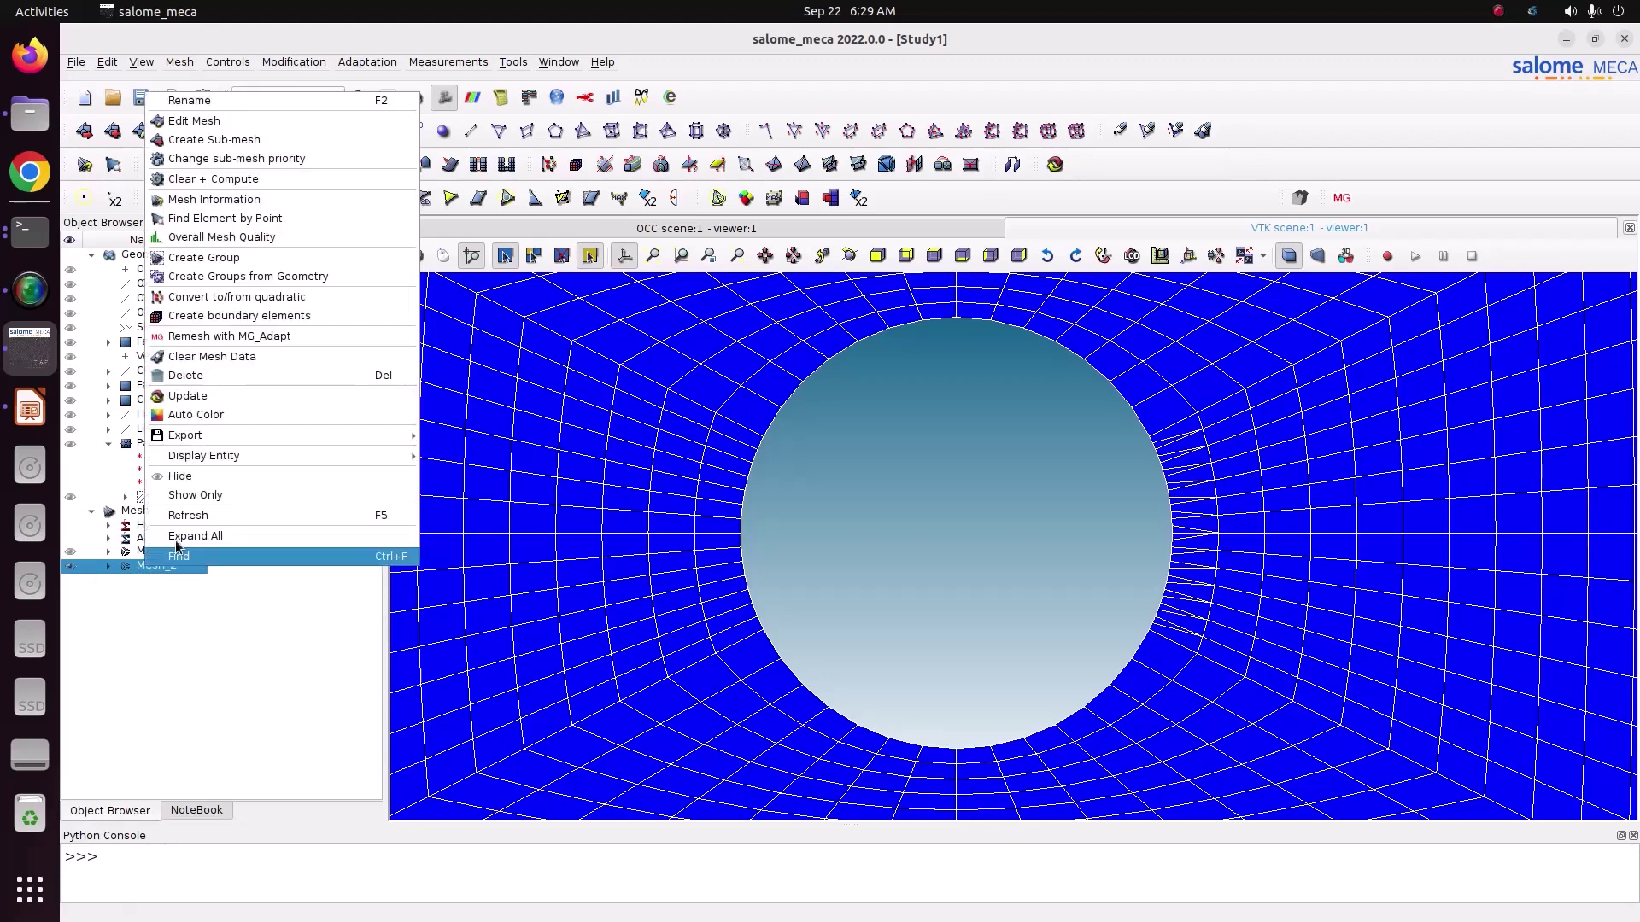
{"action": "left_click", "coordinate": [247, 141]}
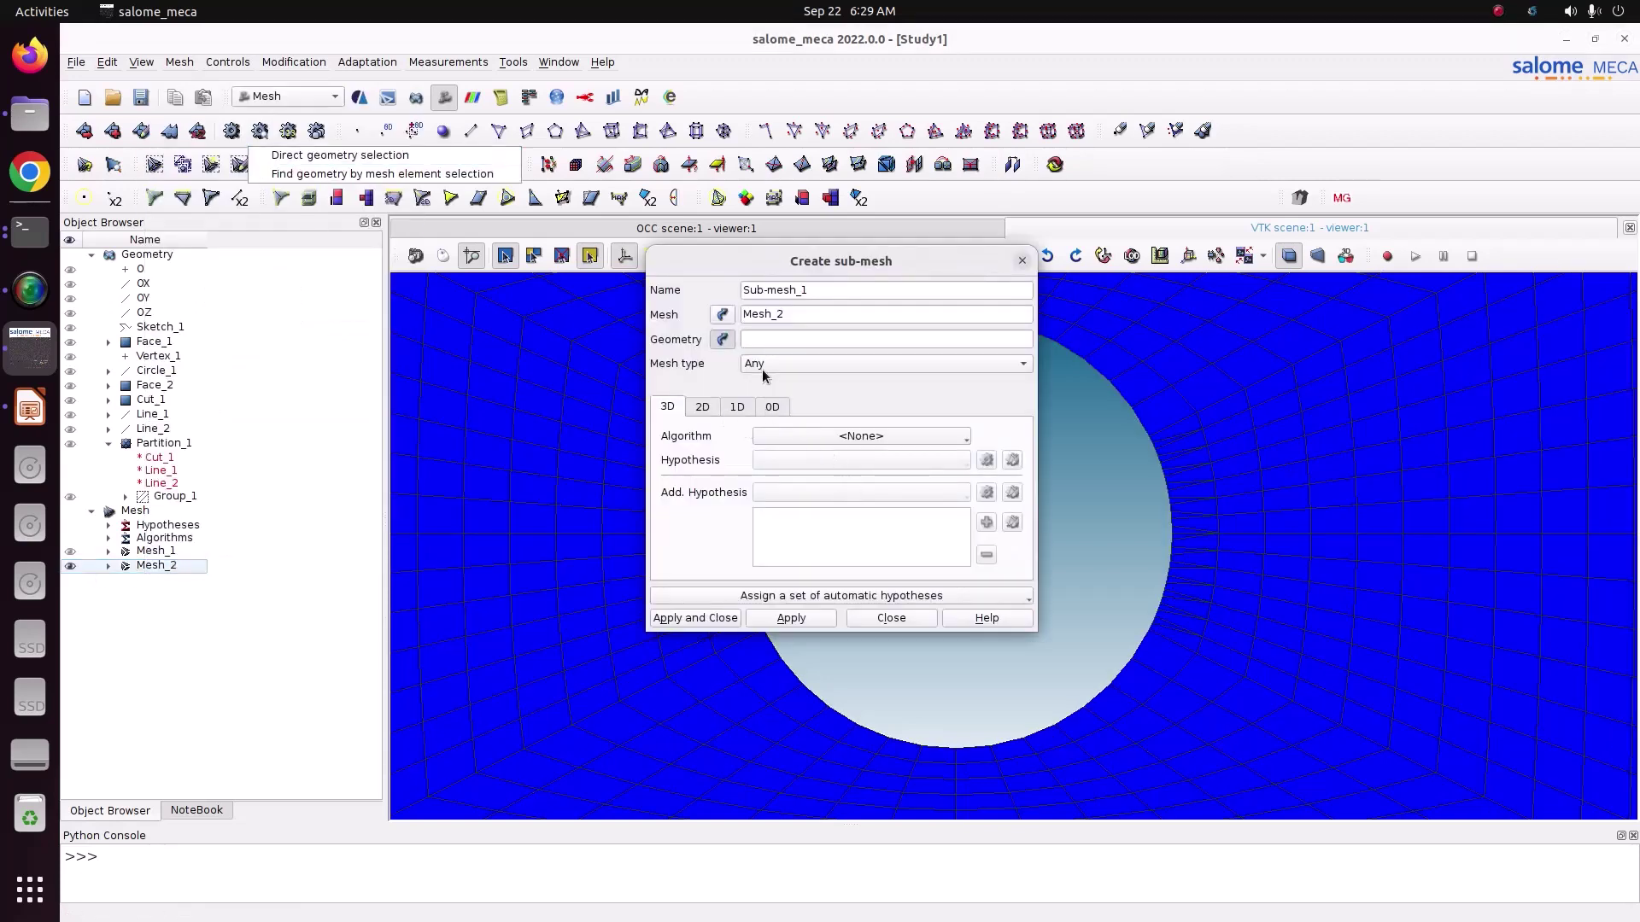
{"action": "left_click", "coordinate": [166, 497]}
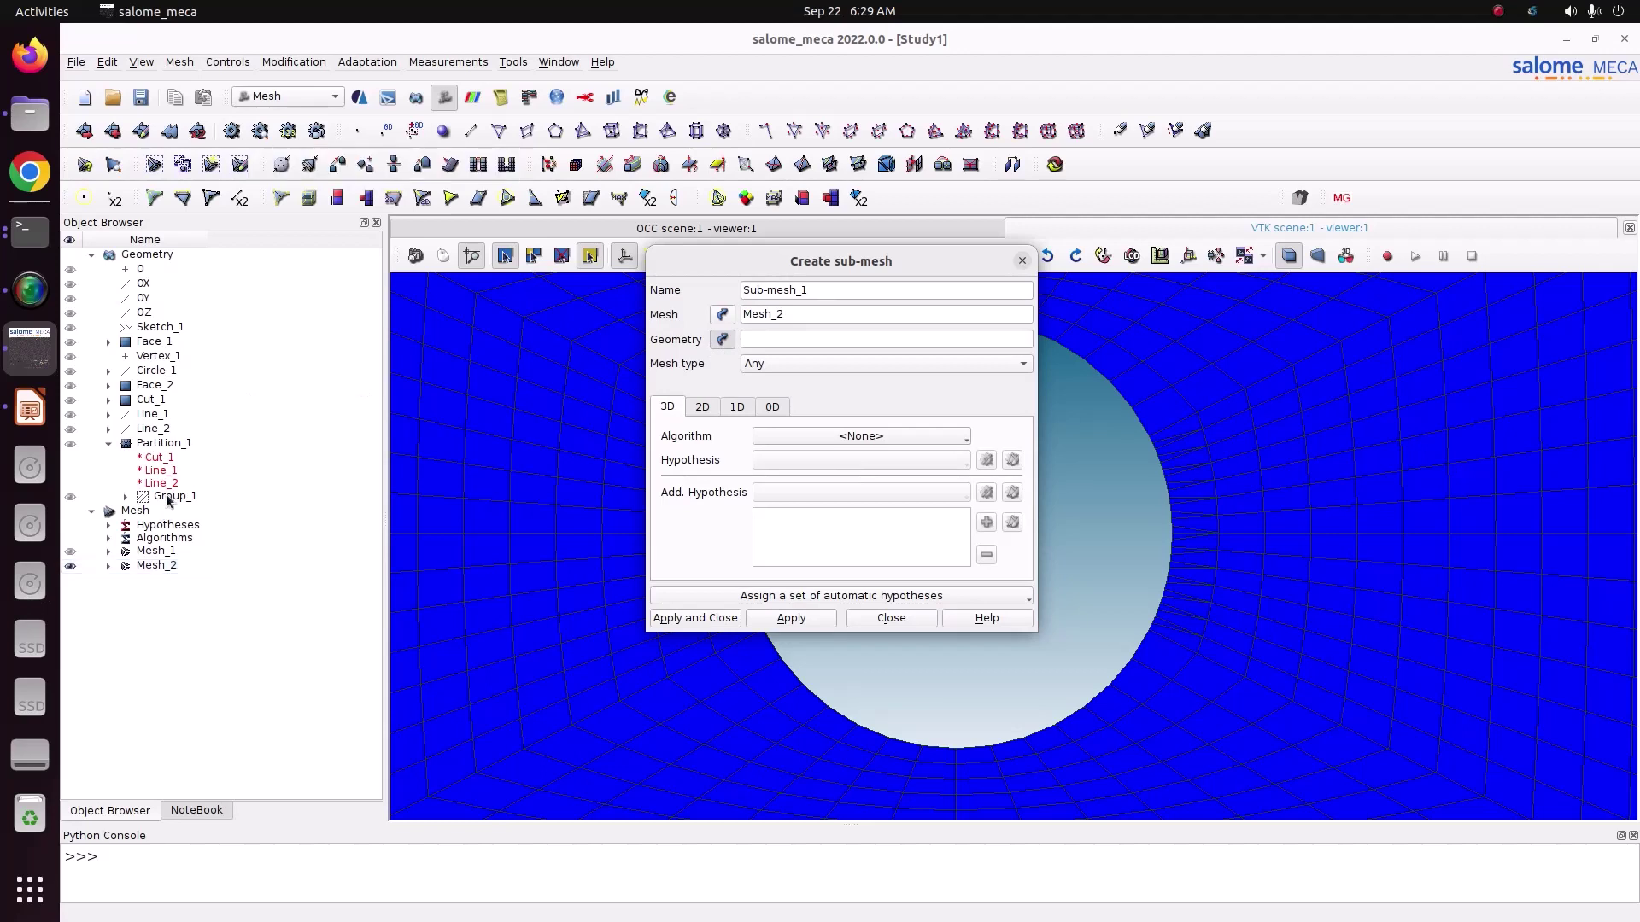
{"action": "left_click", "coordinate": [166, 497]}
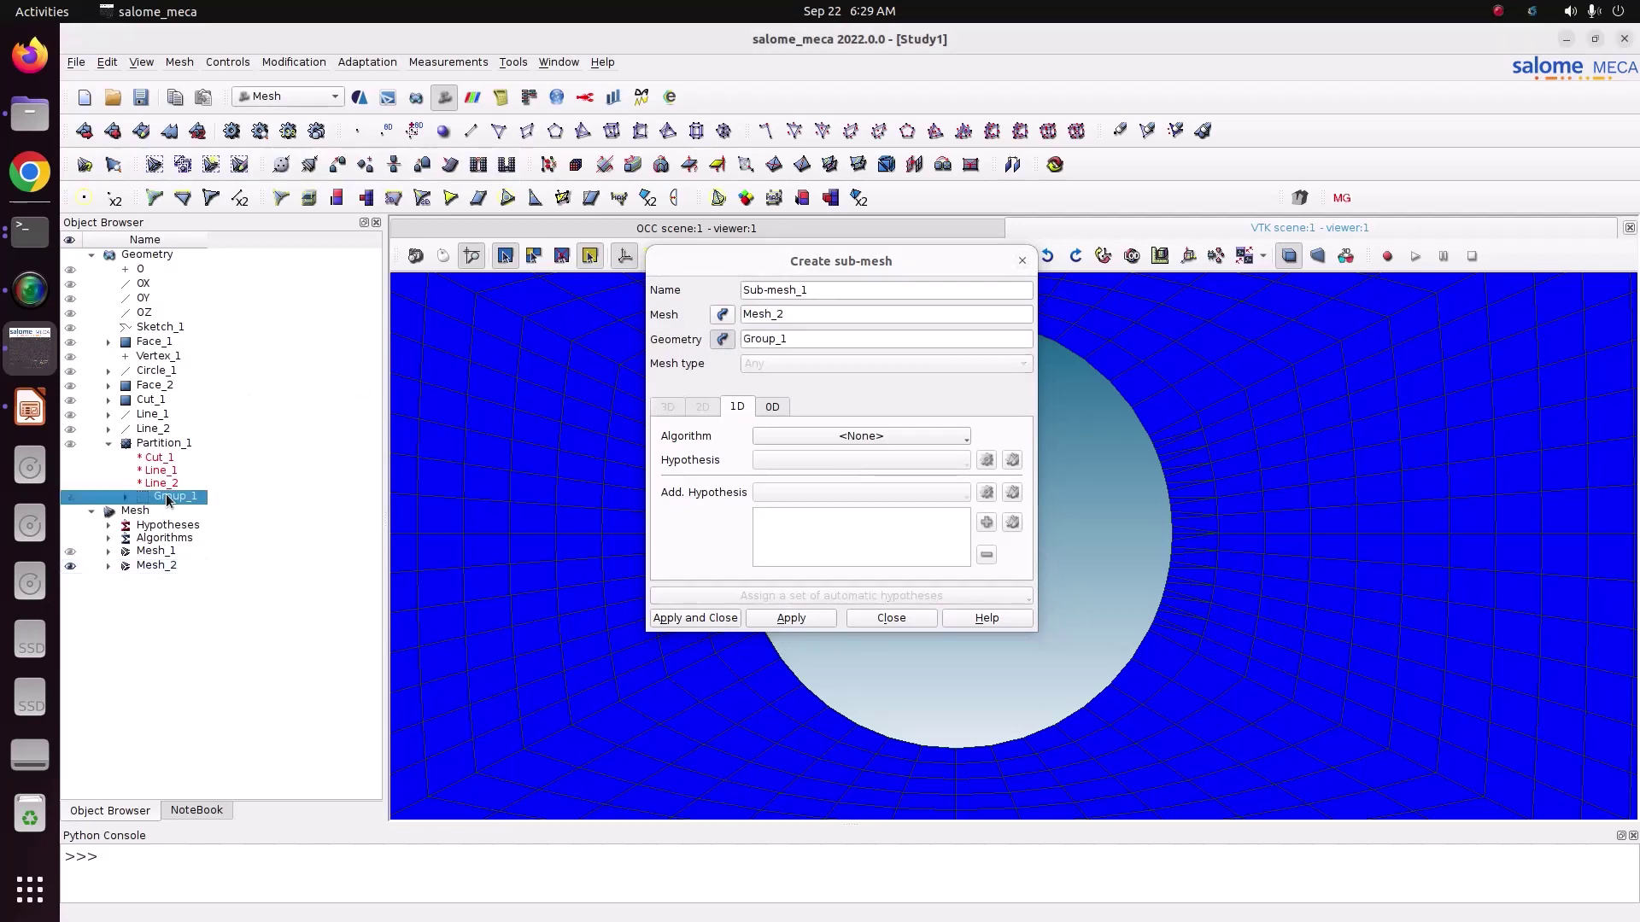
{"action": "left_click", "coordinate": [795, 437]}
{"action": "left_click", "coordinate": [838, 504]}
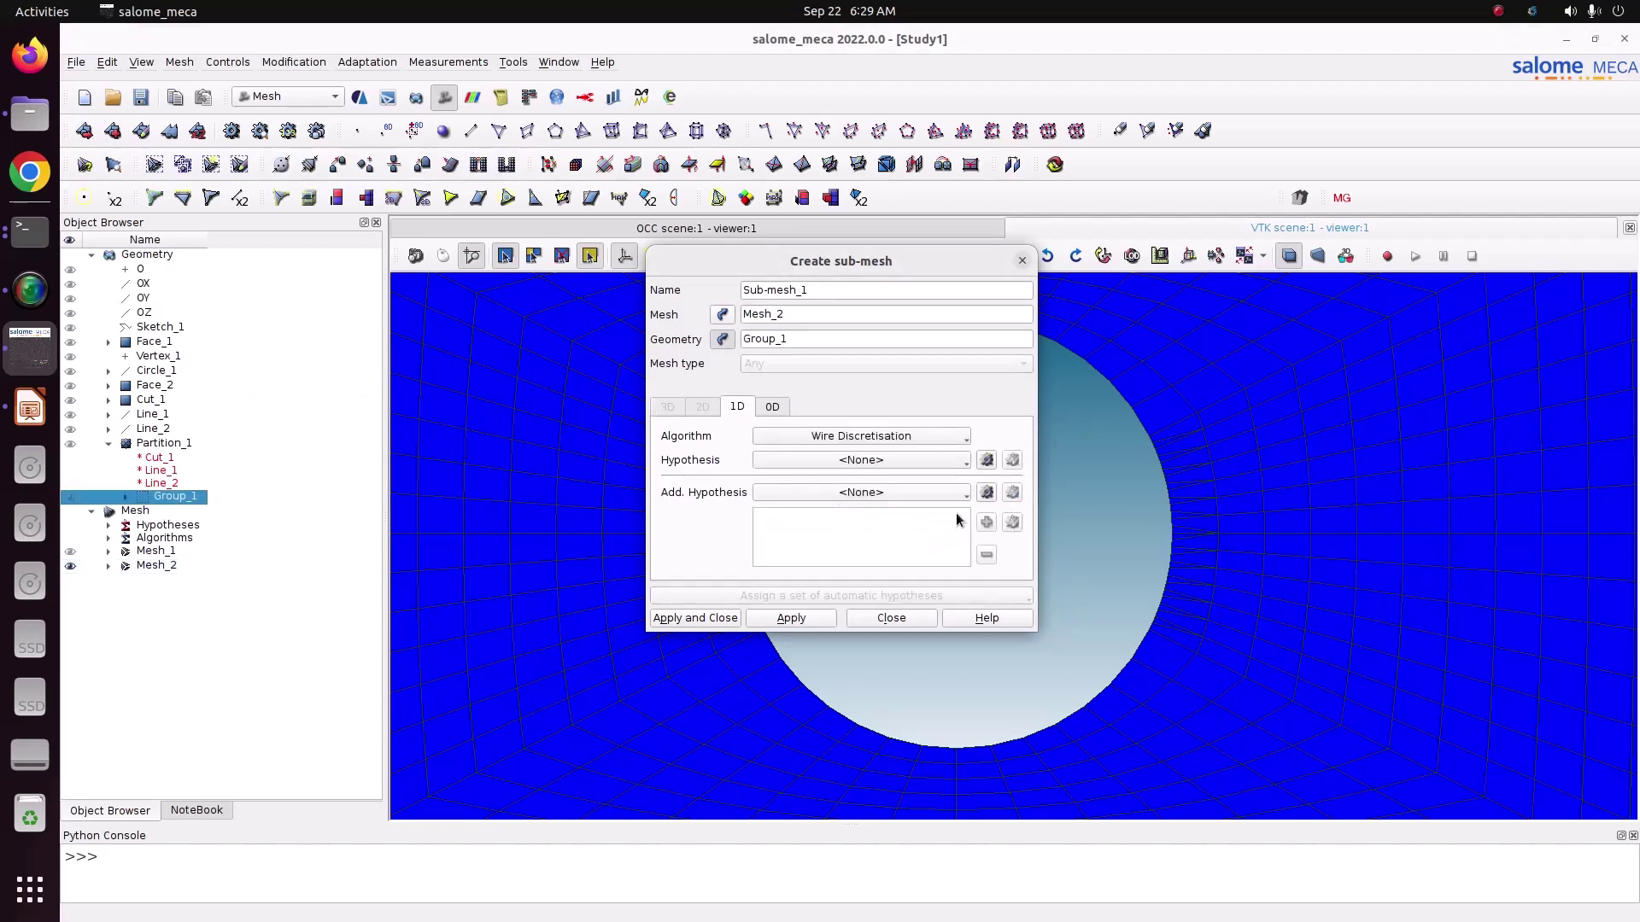
Add a Number of Segments hypothesis with 7 segments to the sub-mesh and create Sub-mesh_1
{"action": "left_click", "coordinate": [989, 461]}
{"action": "left_click", "coordinate": [1046, 498]}
{"action": "left_click_drag", "start_coordinate": [818, 425], "coordinate": [693, 413]}
{"action": "type", "text": "7"}
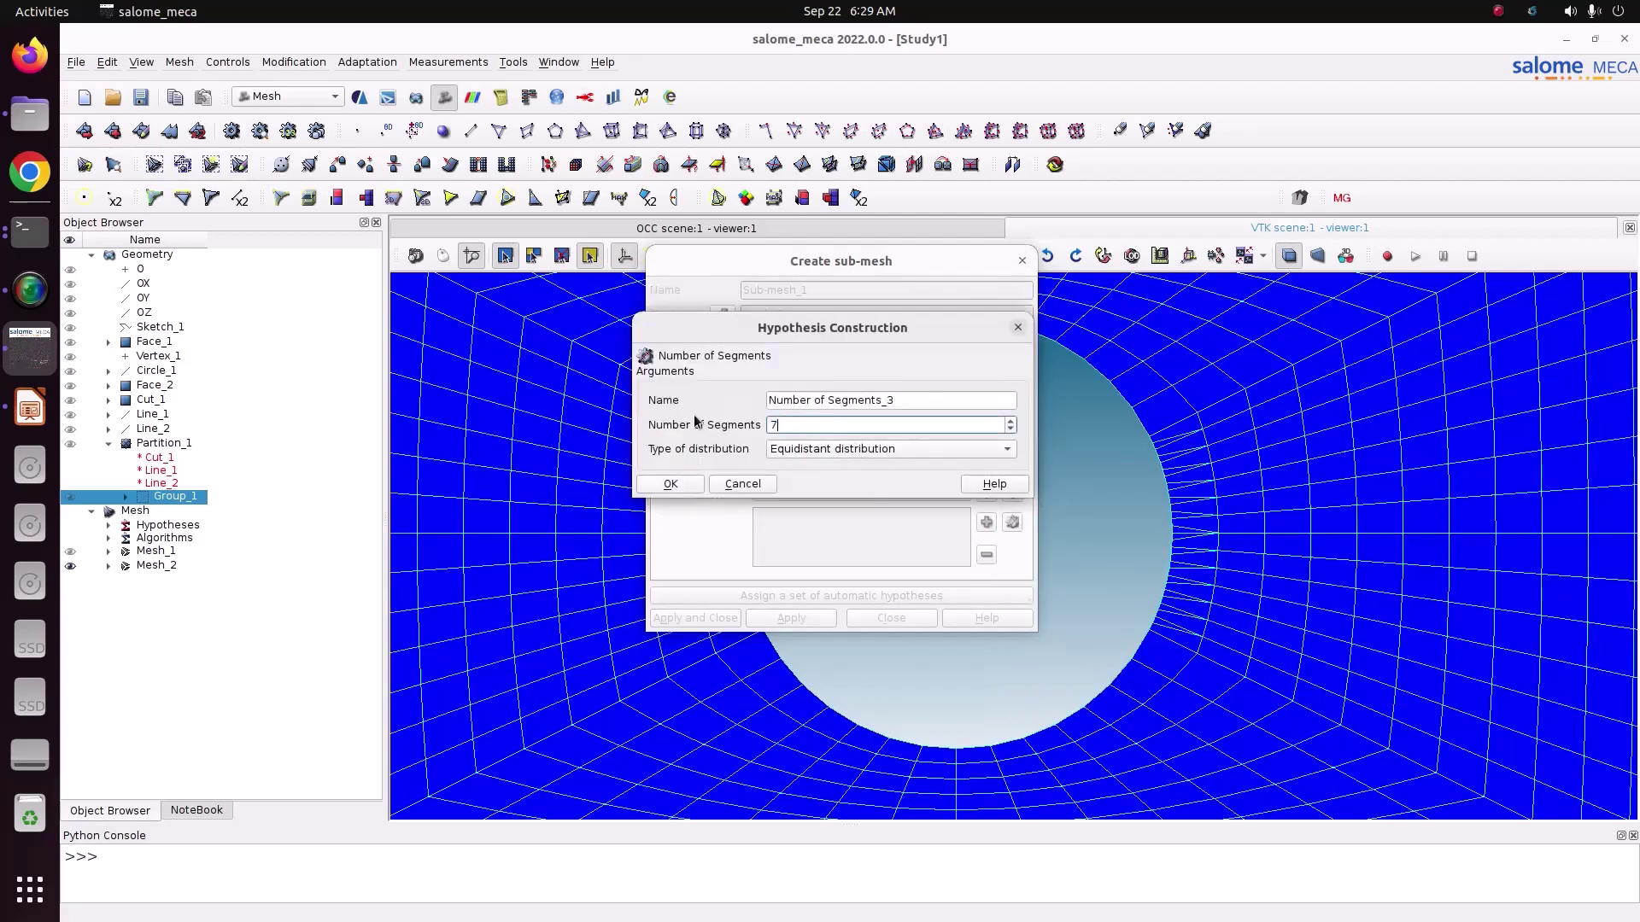
{"action": "left_click", "coordinate": [673, 485]}
{"action": "left_click", "coordinate": [709, 615]}
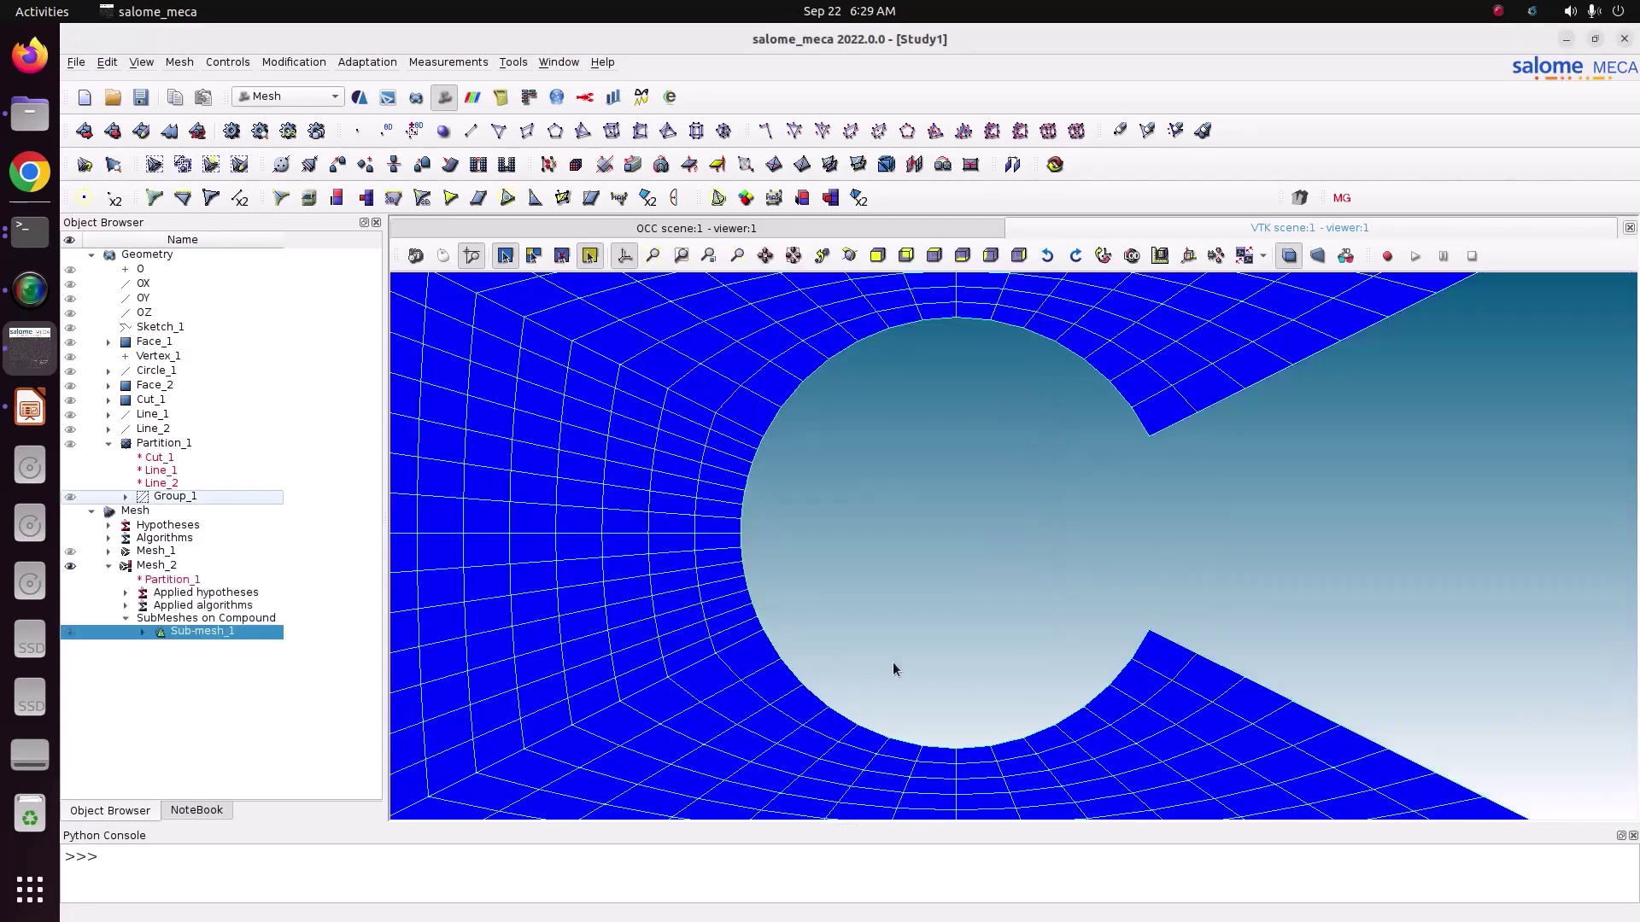
Recompute Mesh_2 with its sub-mesh, dismiss the computation report and inspect the whole plate mesh from its reverse side
{"action": "right_click", "coordinate": [172, 568]}
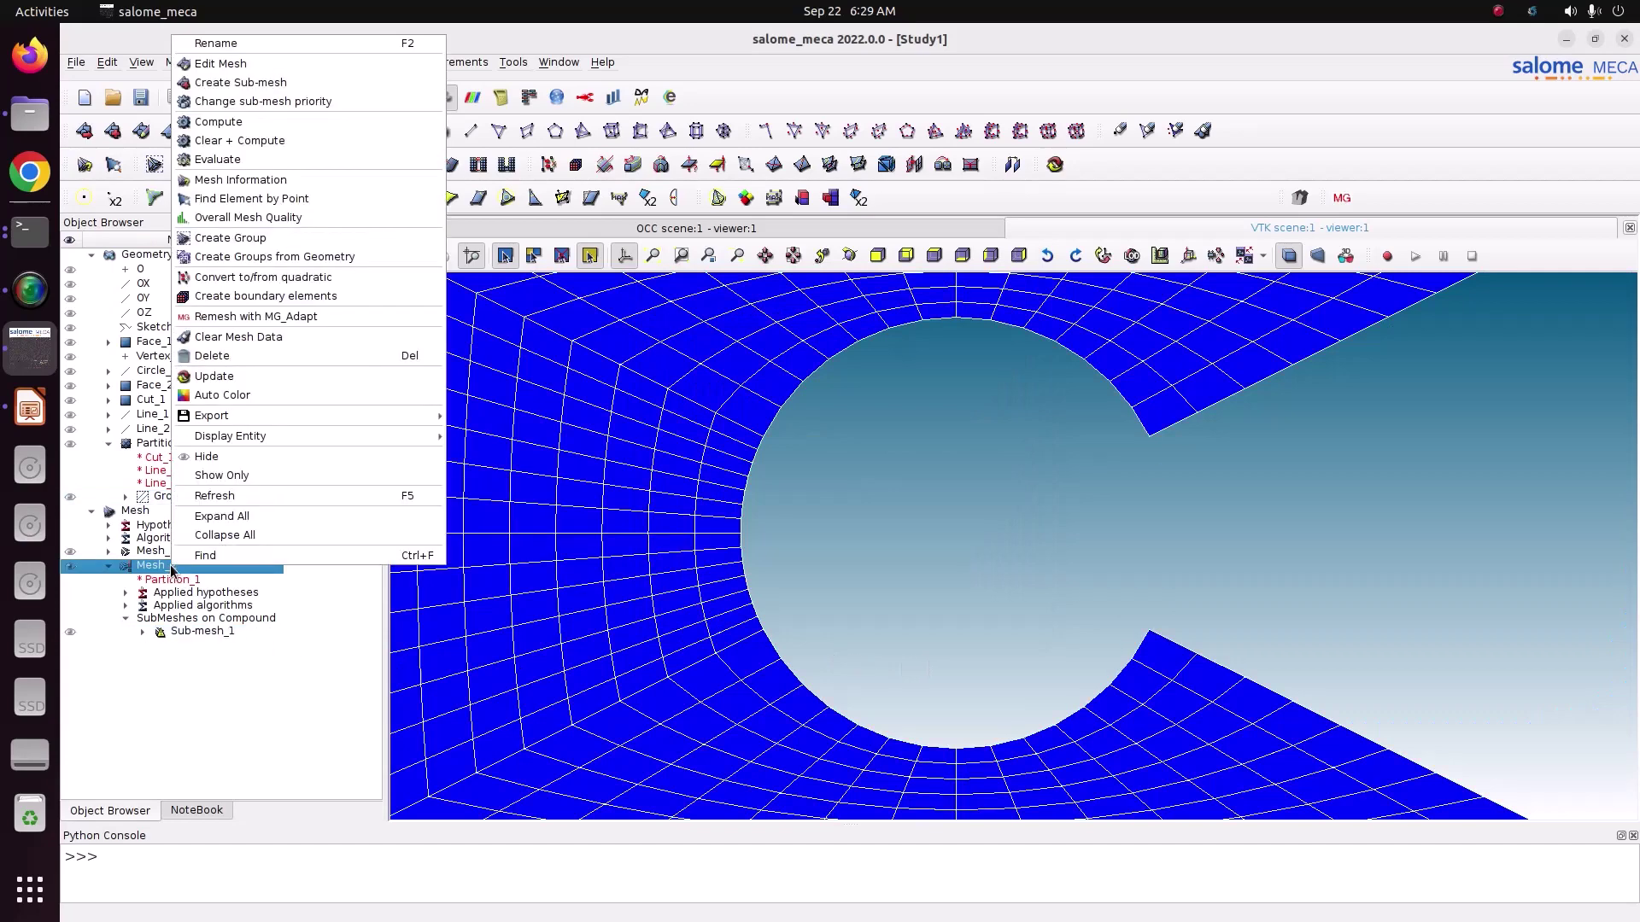
{"action": "left_click", "coordinate": [289, 126]}
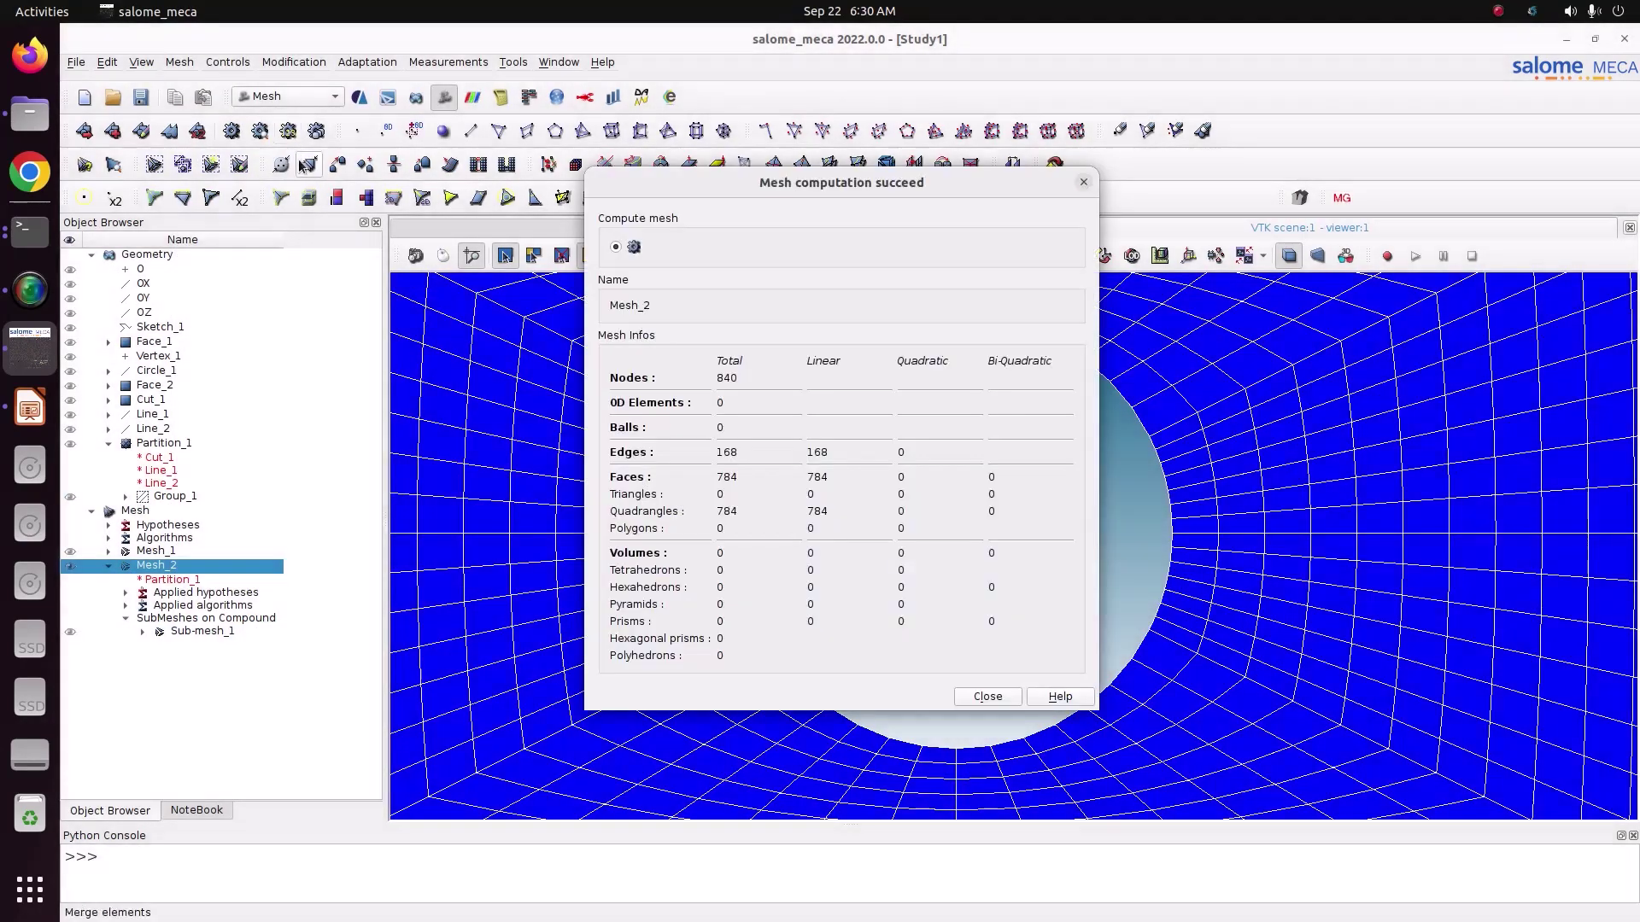
{"action": "left_click", "coordinate": [1082, 183]}
{"action": "scroll", "coordinate": [946, 478], "scroll_direction": "down", "scroll_amount": 3}
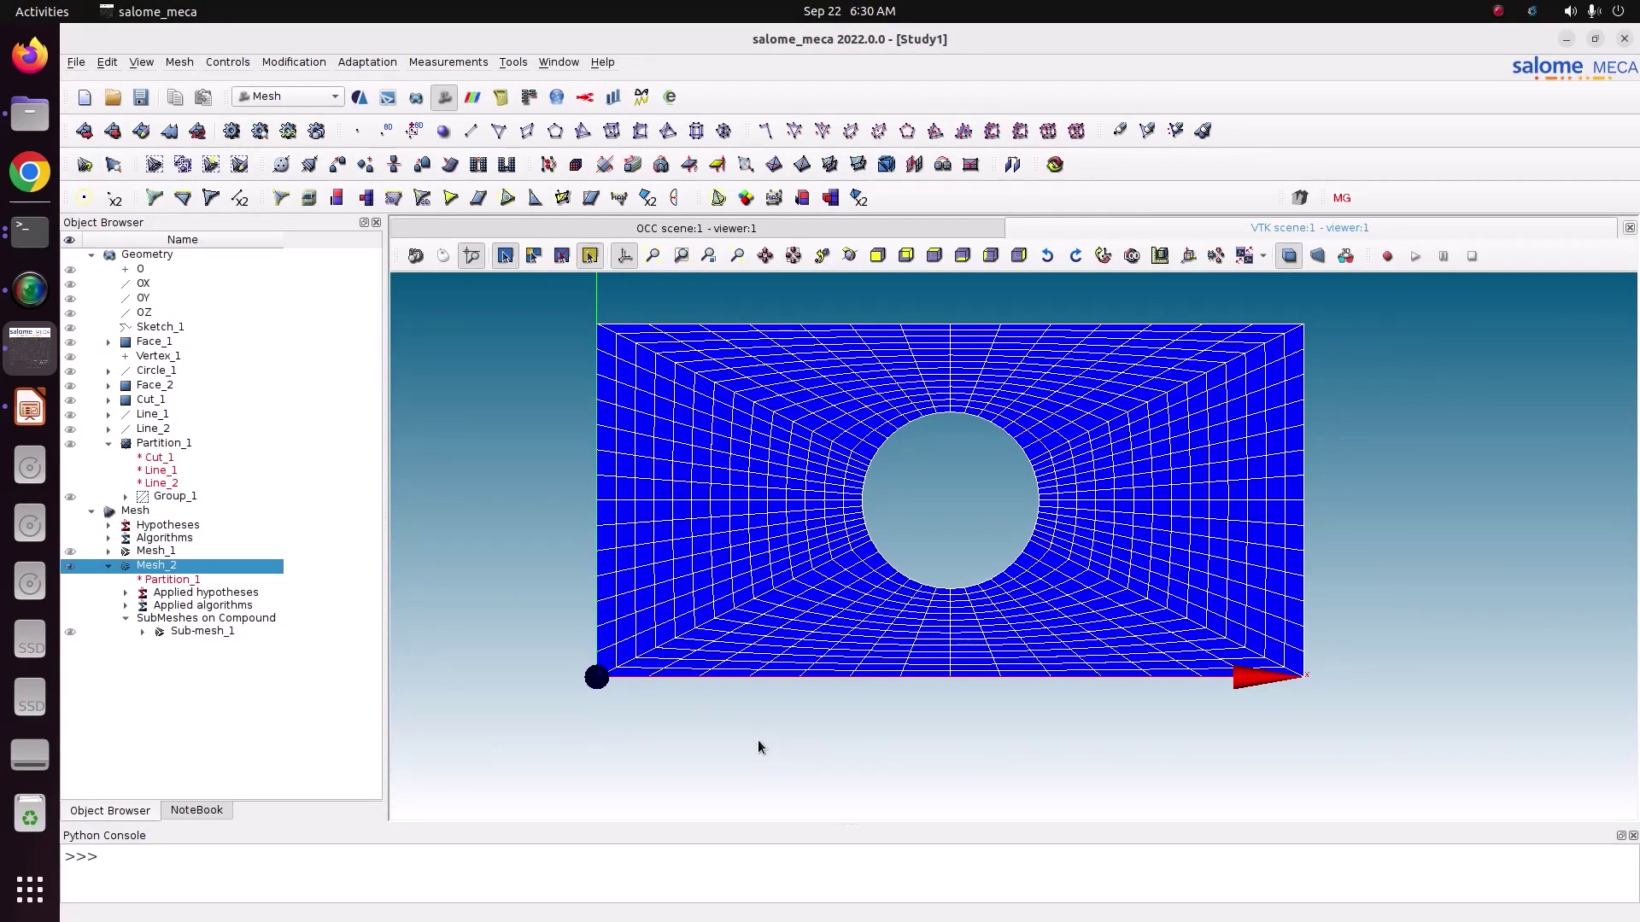
{"action": "left_click", "coordinate": [962, 257]}
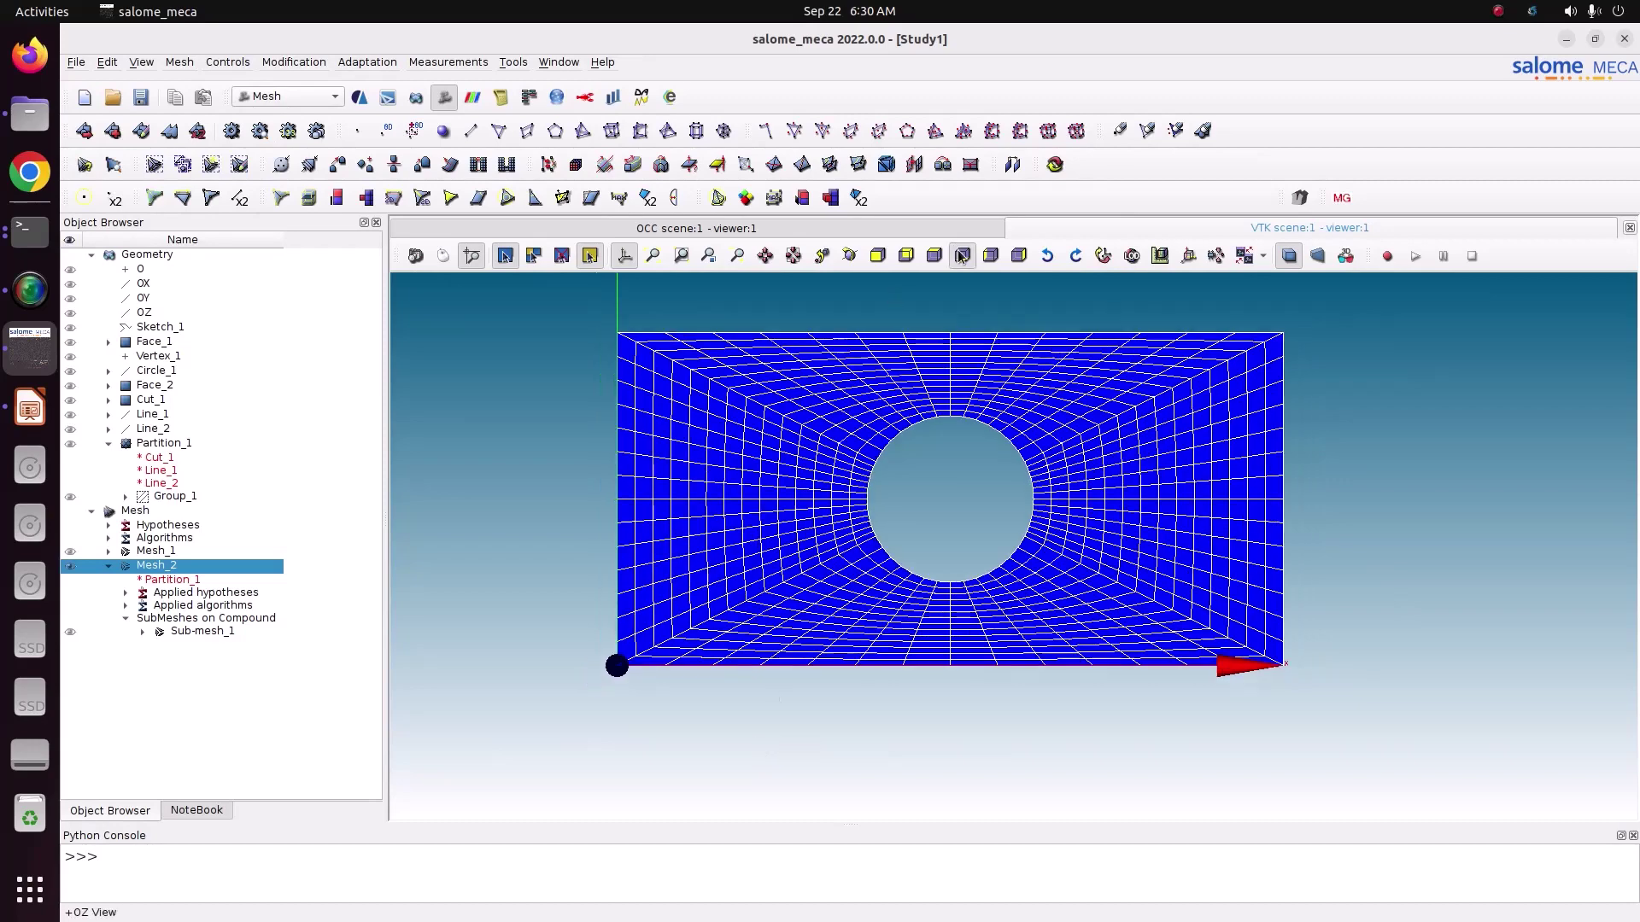
{"action": "scroll", "coordinate": [962, 609], "scroll_direction": "up", "scroll_amount": 5}
{"action": "scroll", "coordinate": [961, 608], "scroll_direction": "down", "scroll_amount": 3}
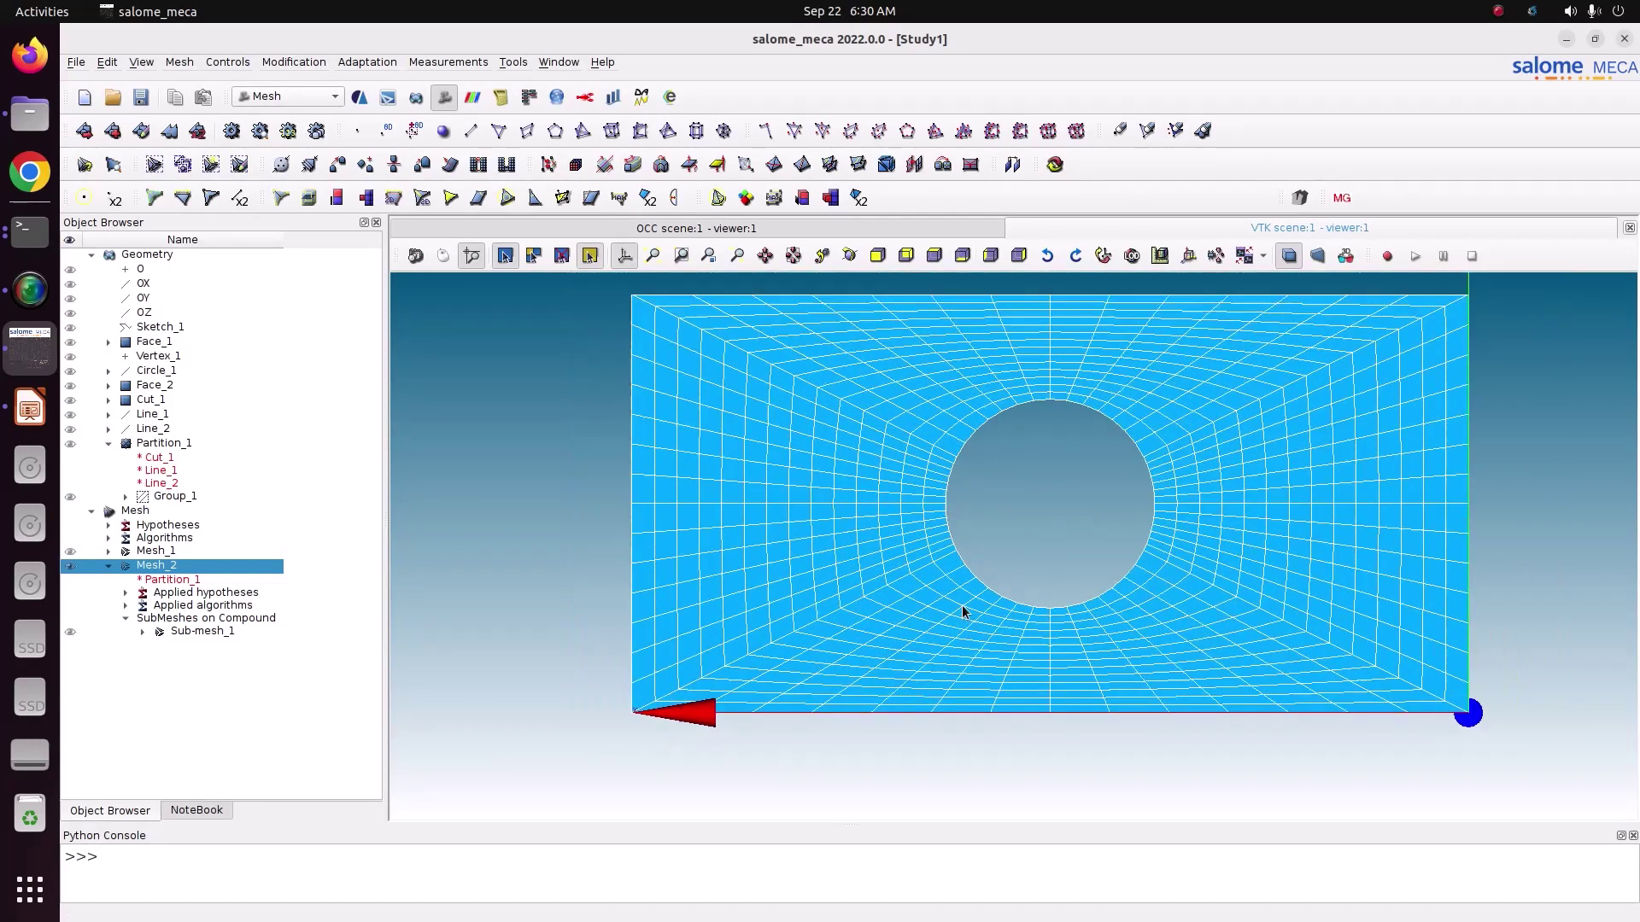
{"action": "left_click", "coordinate": [849, 256]}
{"action": "left_click_drag", "start_coordinate": [1025, 427], "coordinate": [1182, 513]}
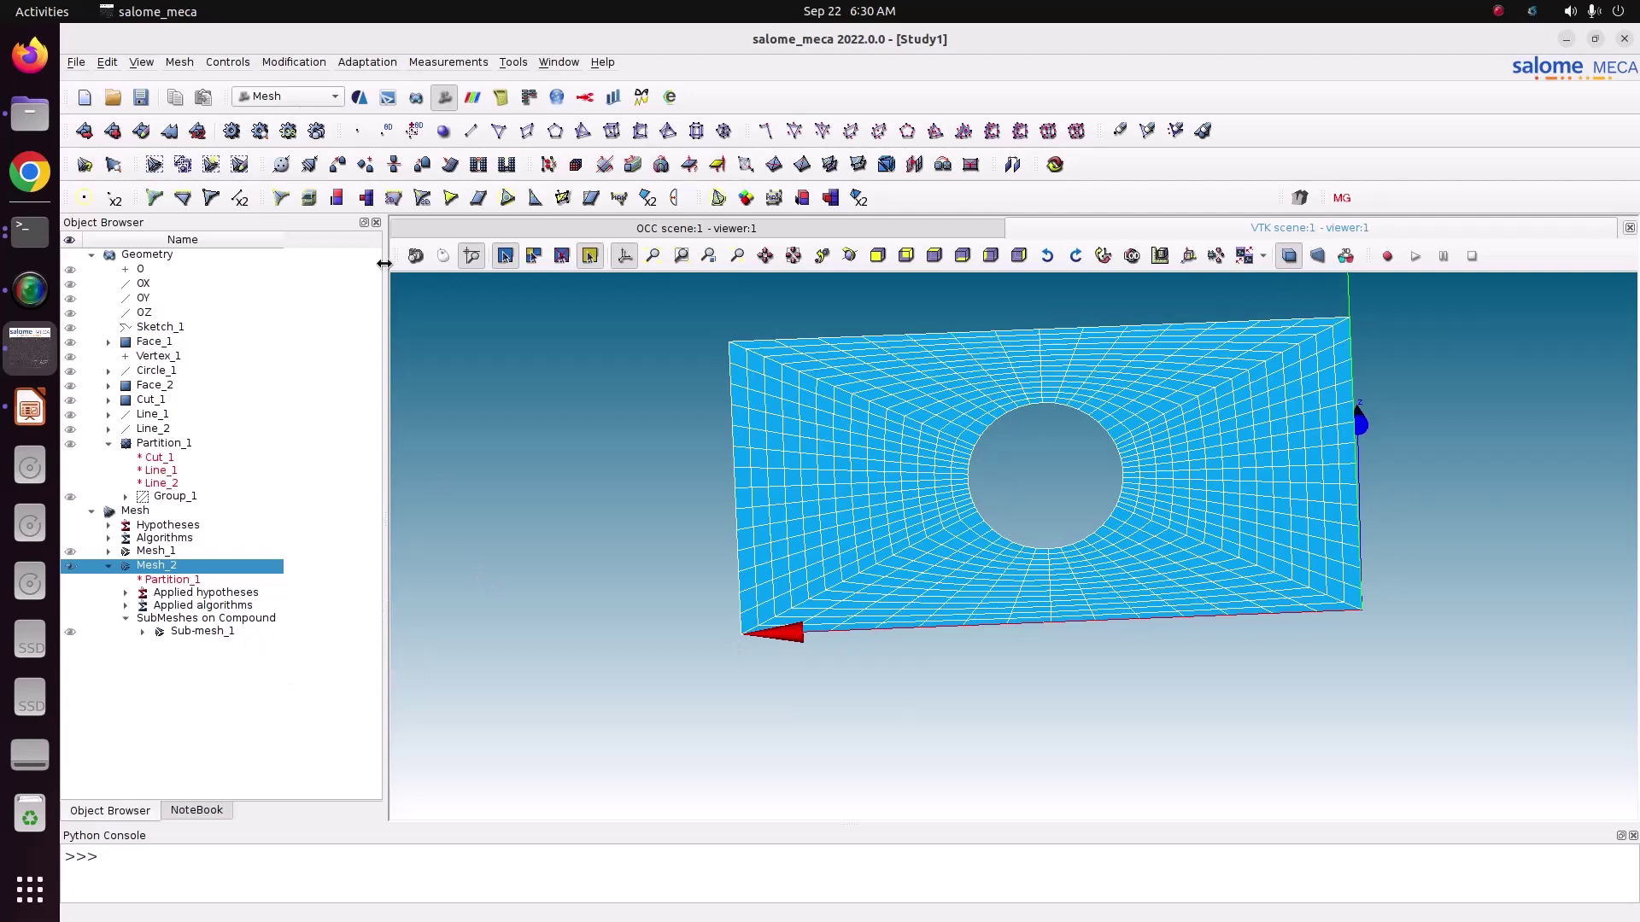
Open the Add Node tool to show the mesh nodes, examine them near the plate corner and close it without adding any
{"action": "left_click", "coordinate": [299, 63]}
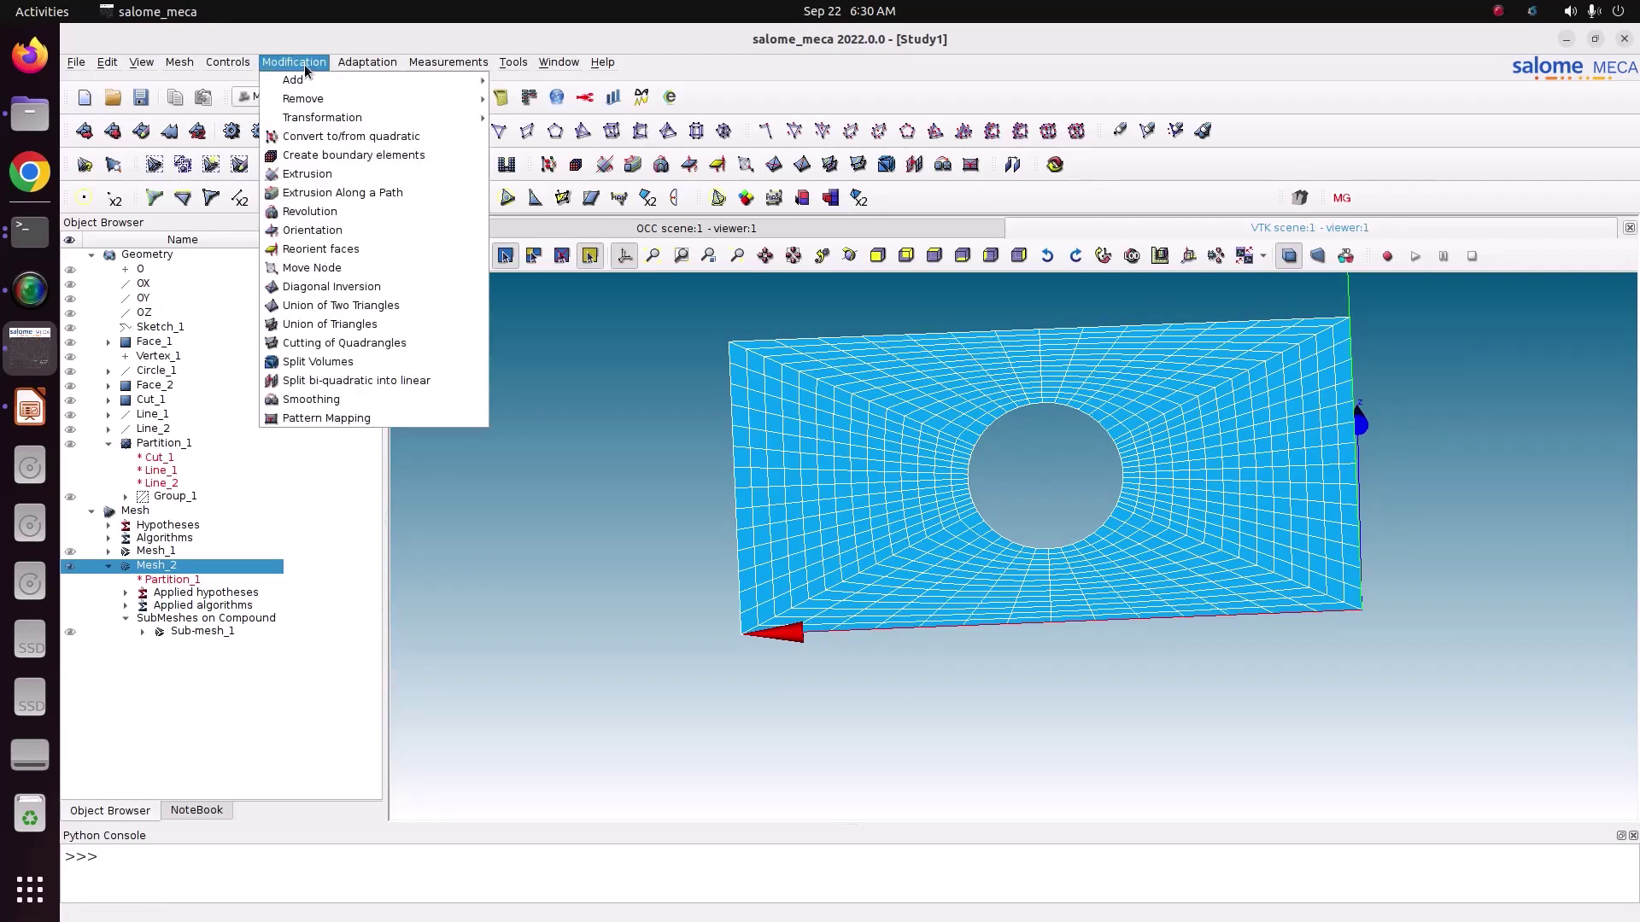
{"action": "mouse_move", "coordinate": [304, 79]}
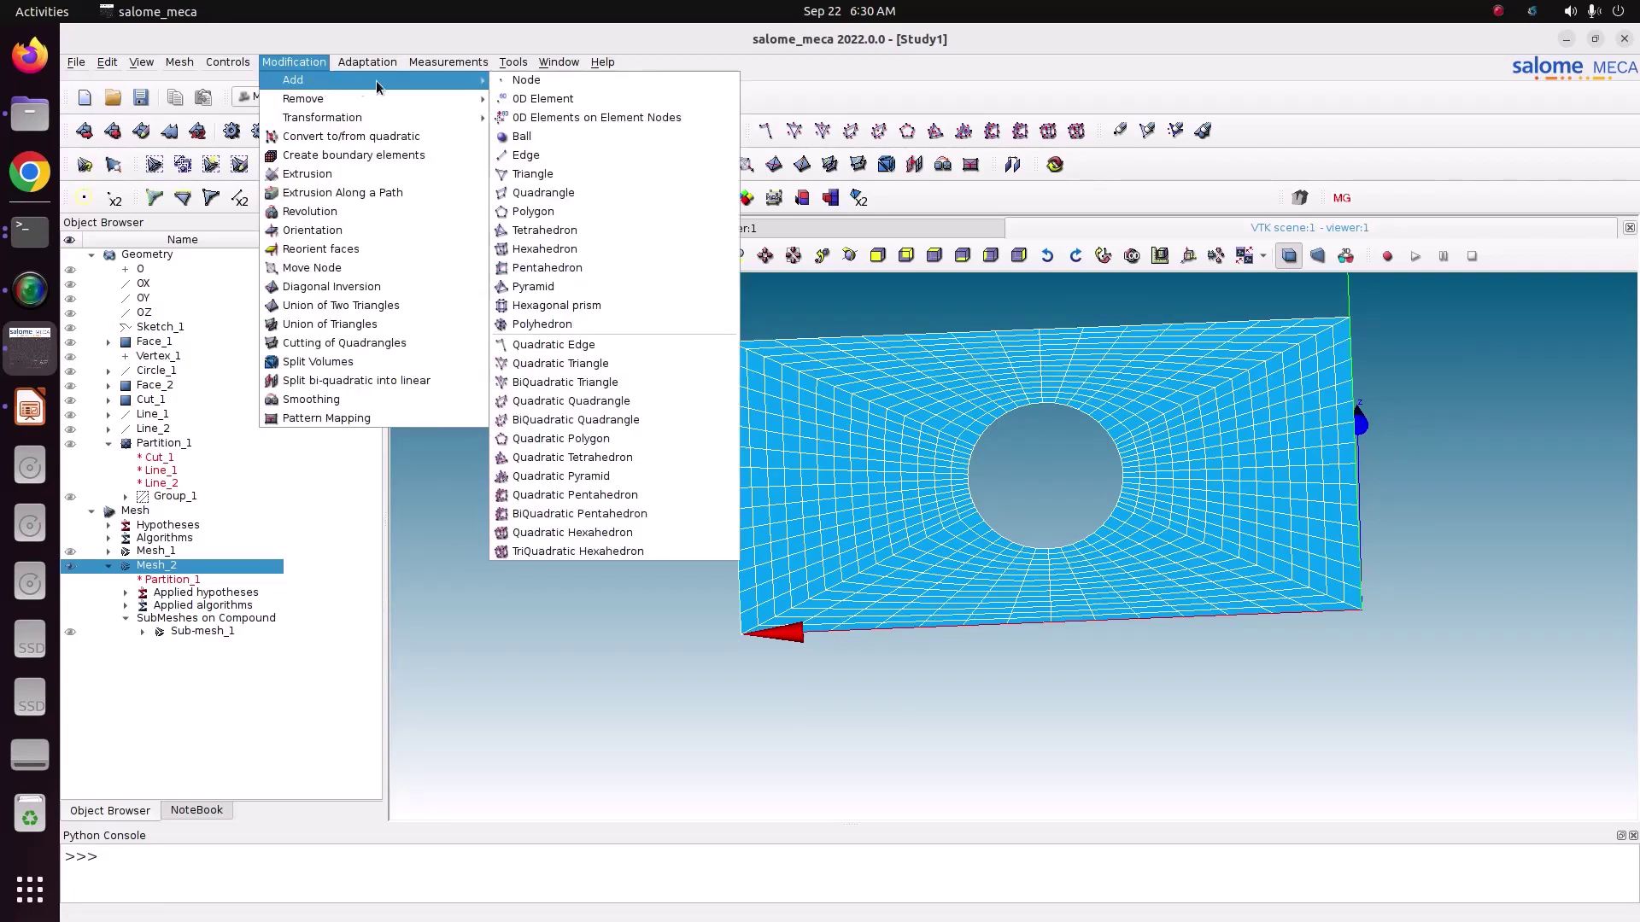
{"action": "left_click", "coordinate": [526, 79]}
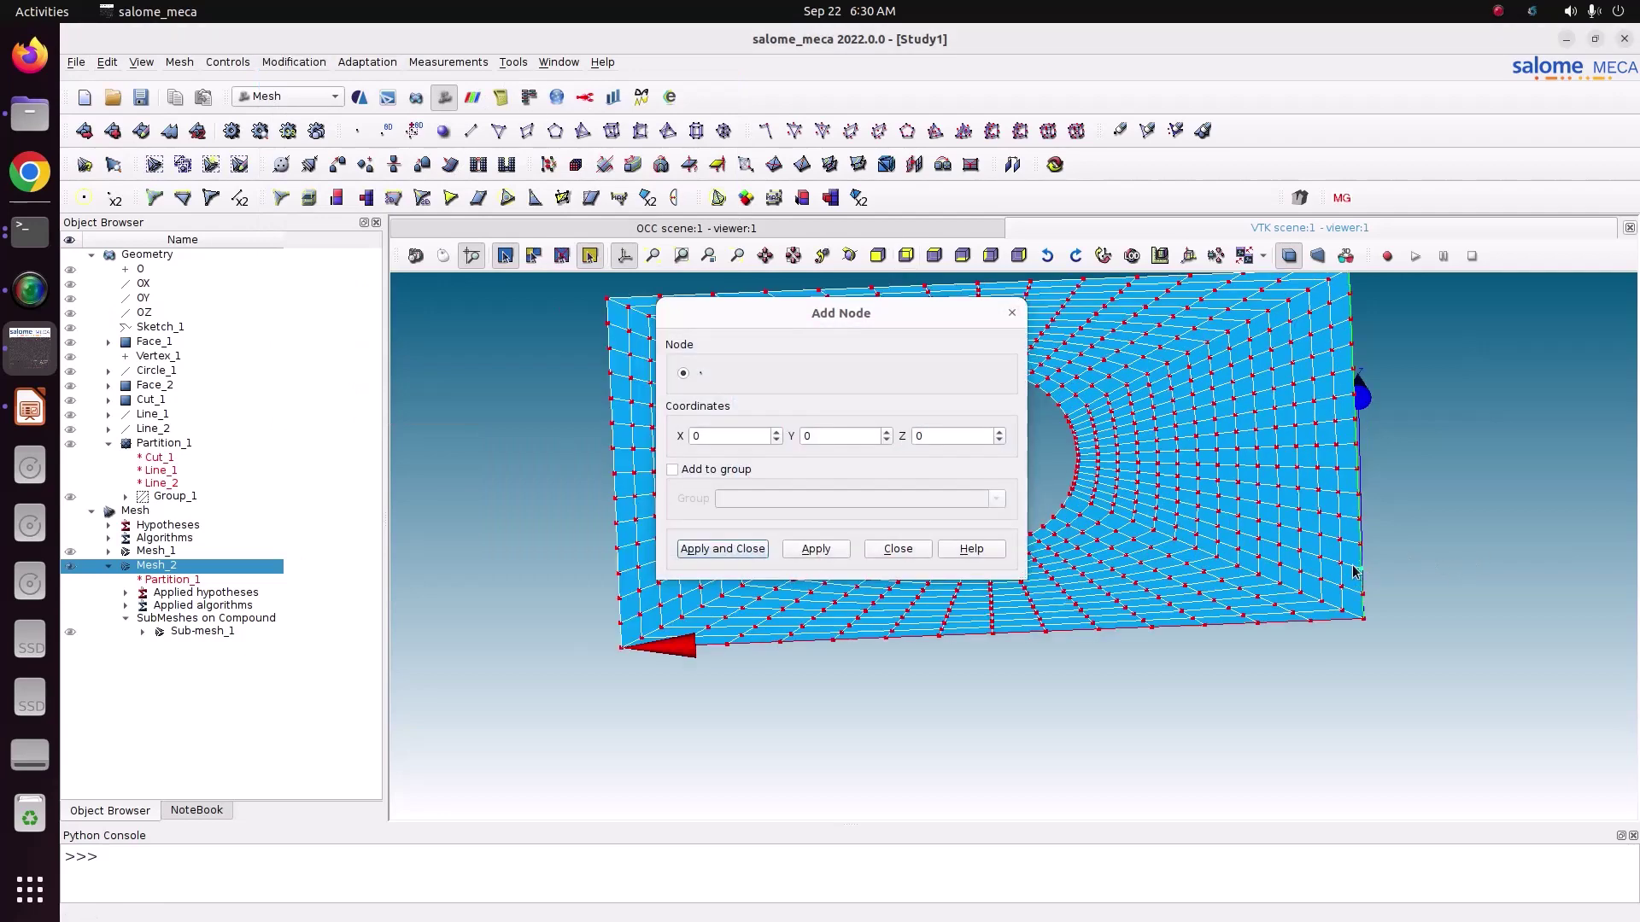
{"action": "scroll", "coordinate": [1354, 571], "scroll_direction": "up", "scroll_amount": 10}
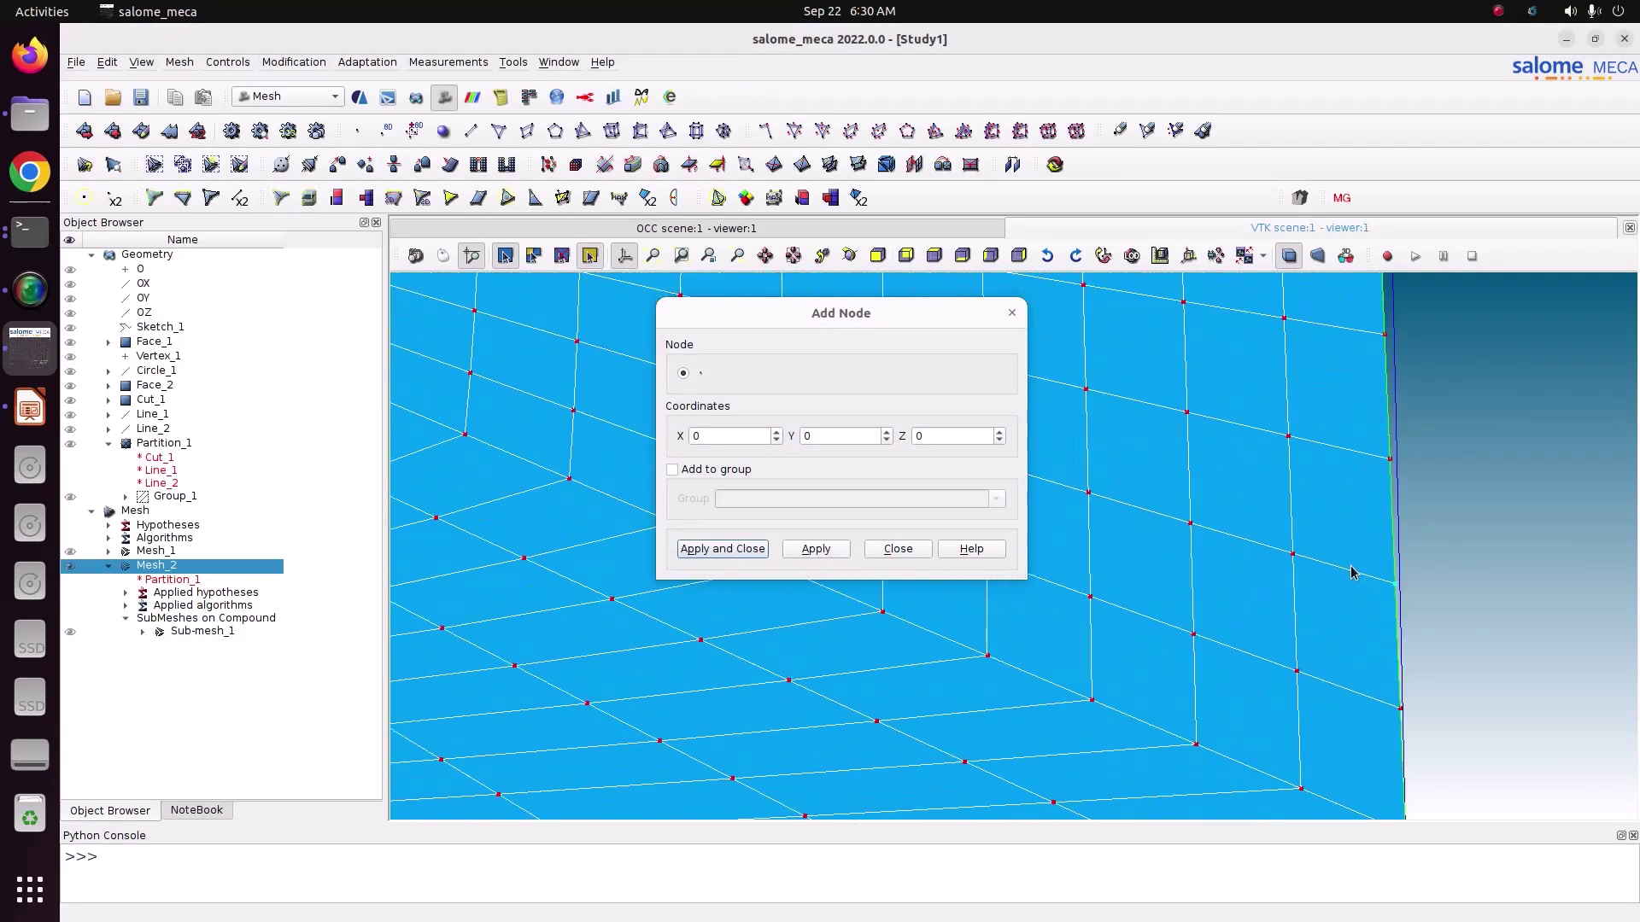
{"action": "left_click", "coordinate": [892, 549]}
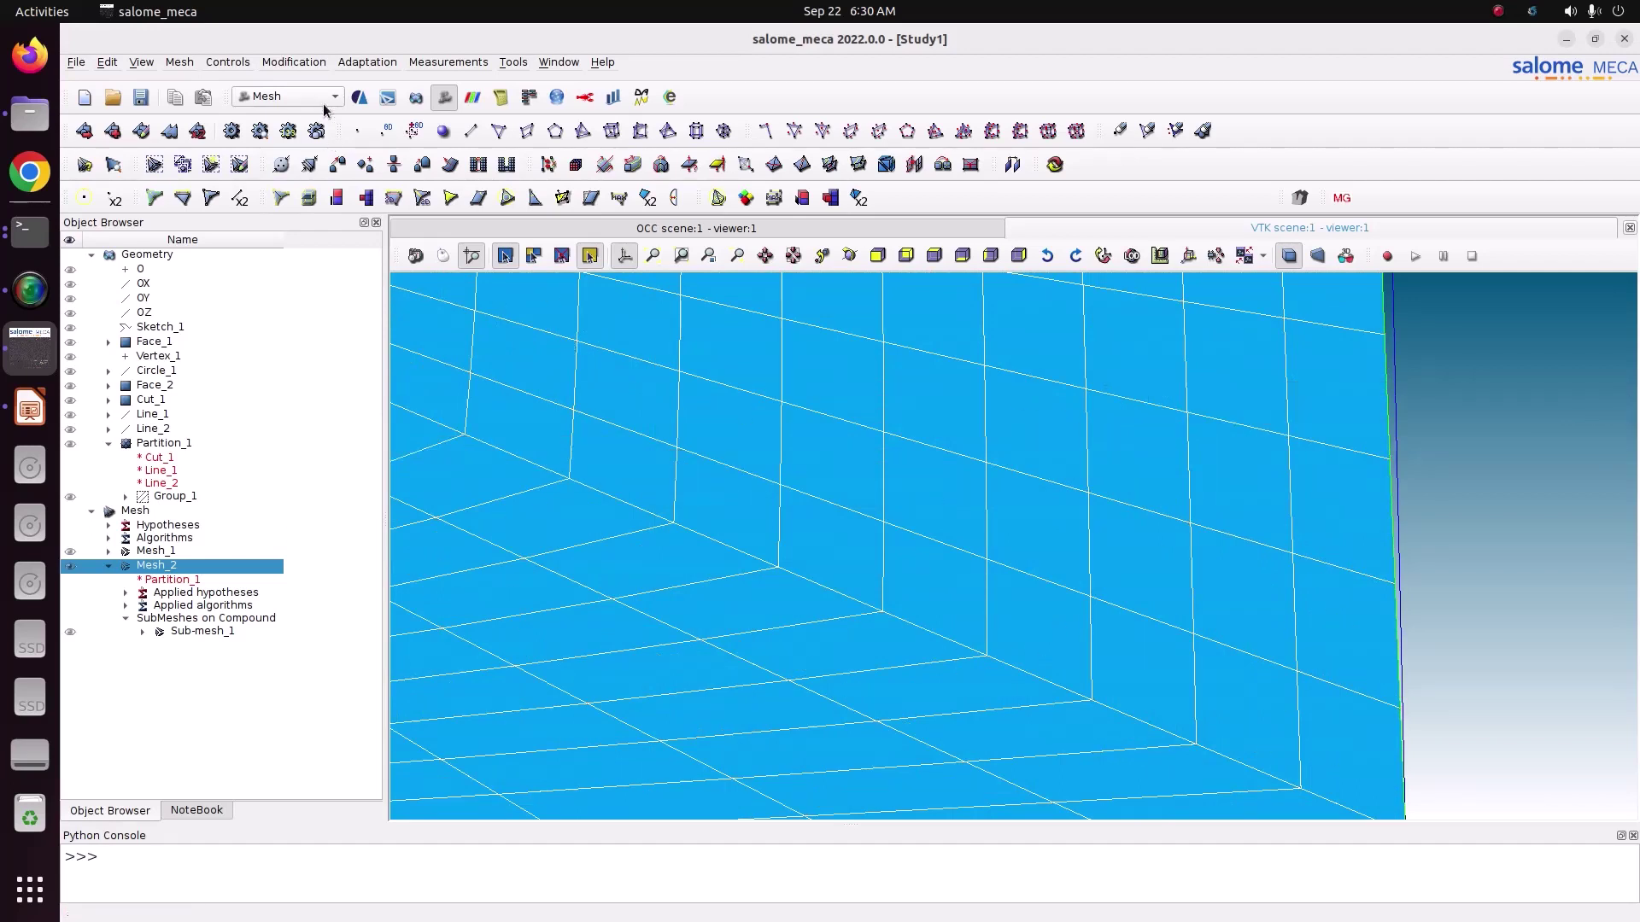
Convert Mesh_2 to quadratic elements, with medium nodes on geometry
{"action": "left_click", "coordinate": [300, 65]}
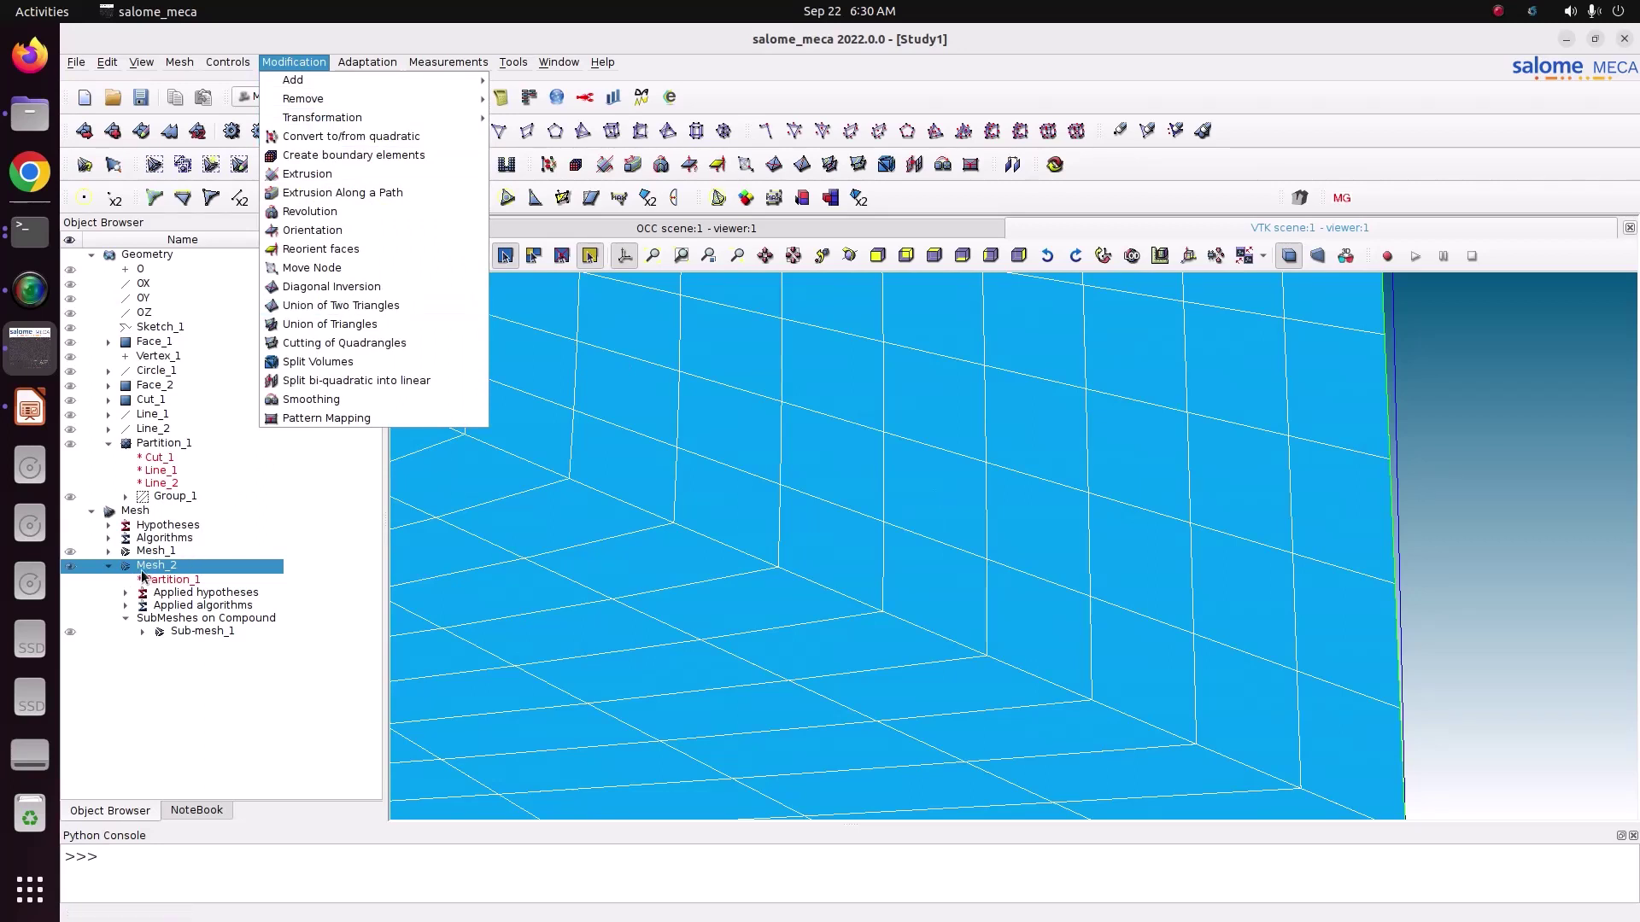
{"action": "left_click", "coordinate": [356, 138]}
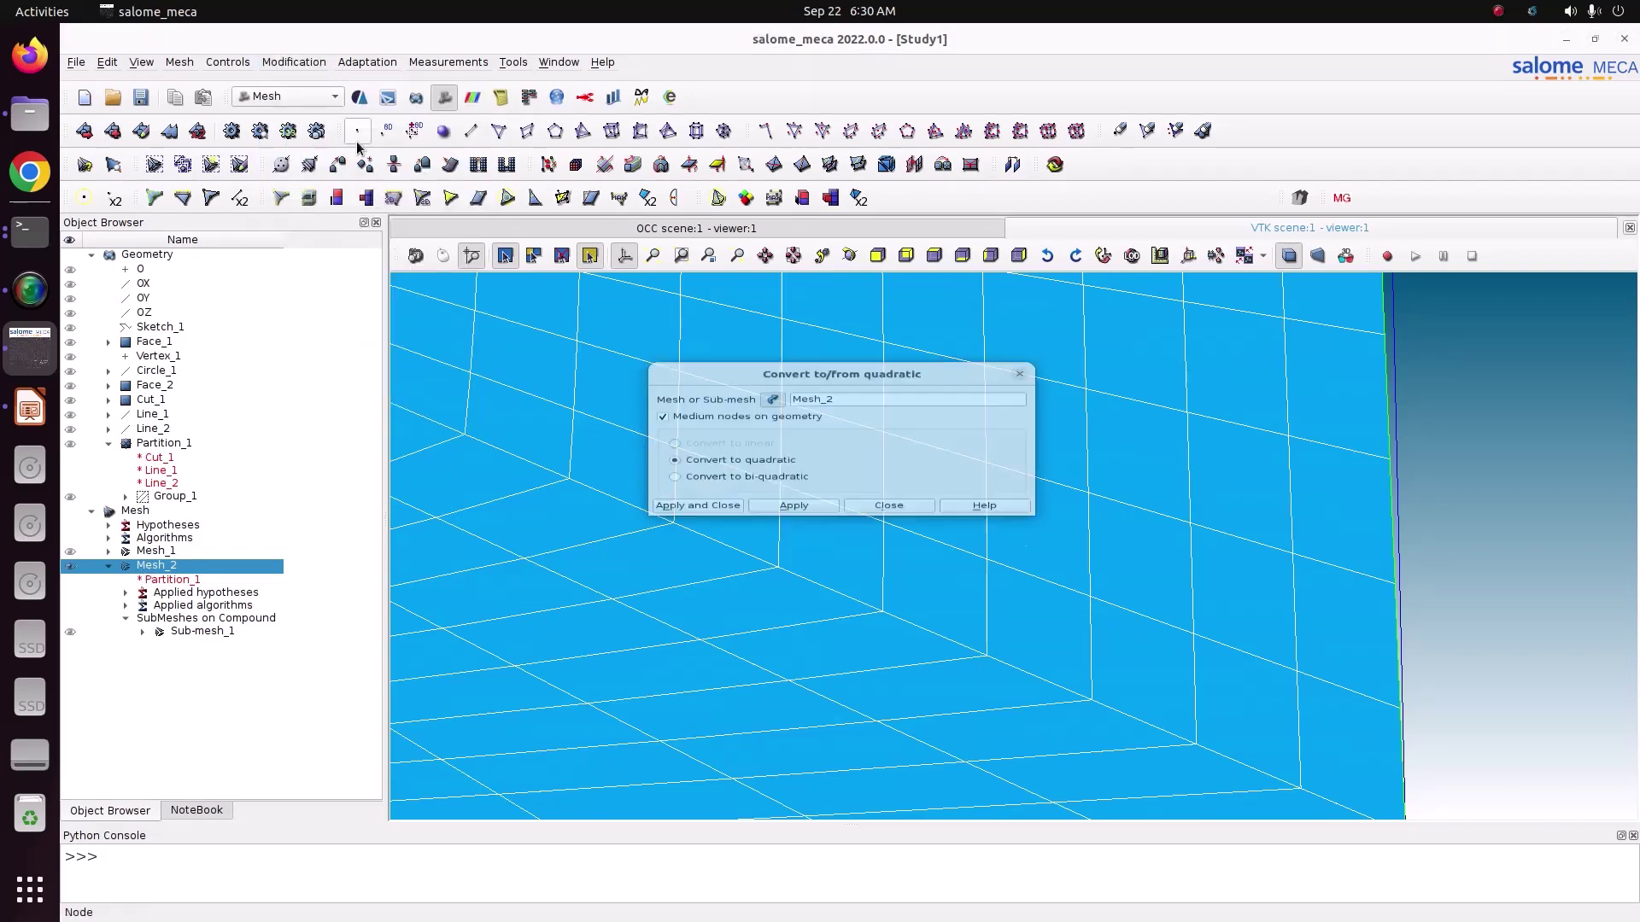
{"action": "left_click", "coordinate": [693, 528]}
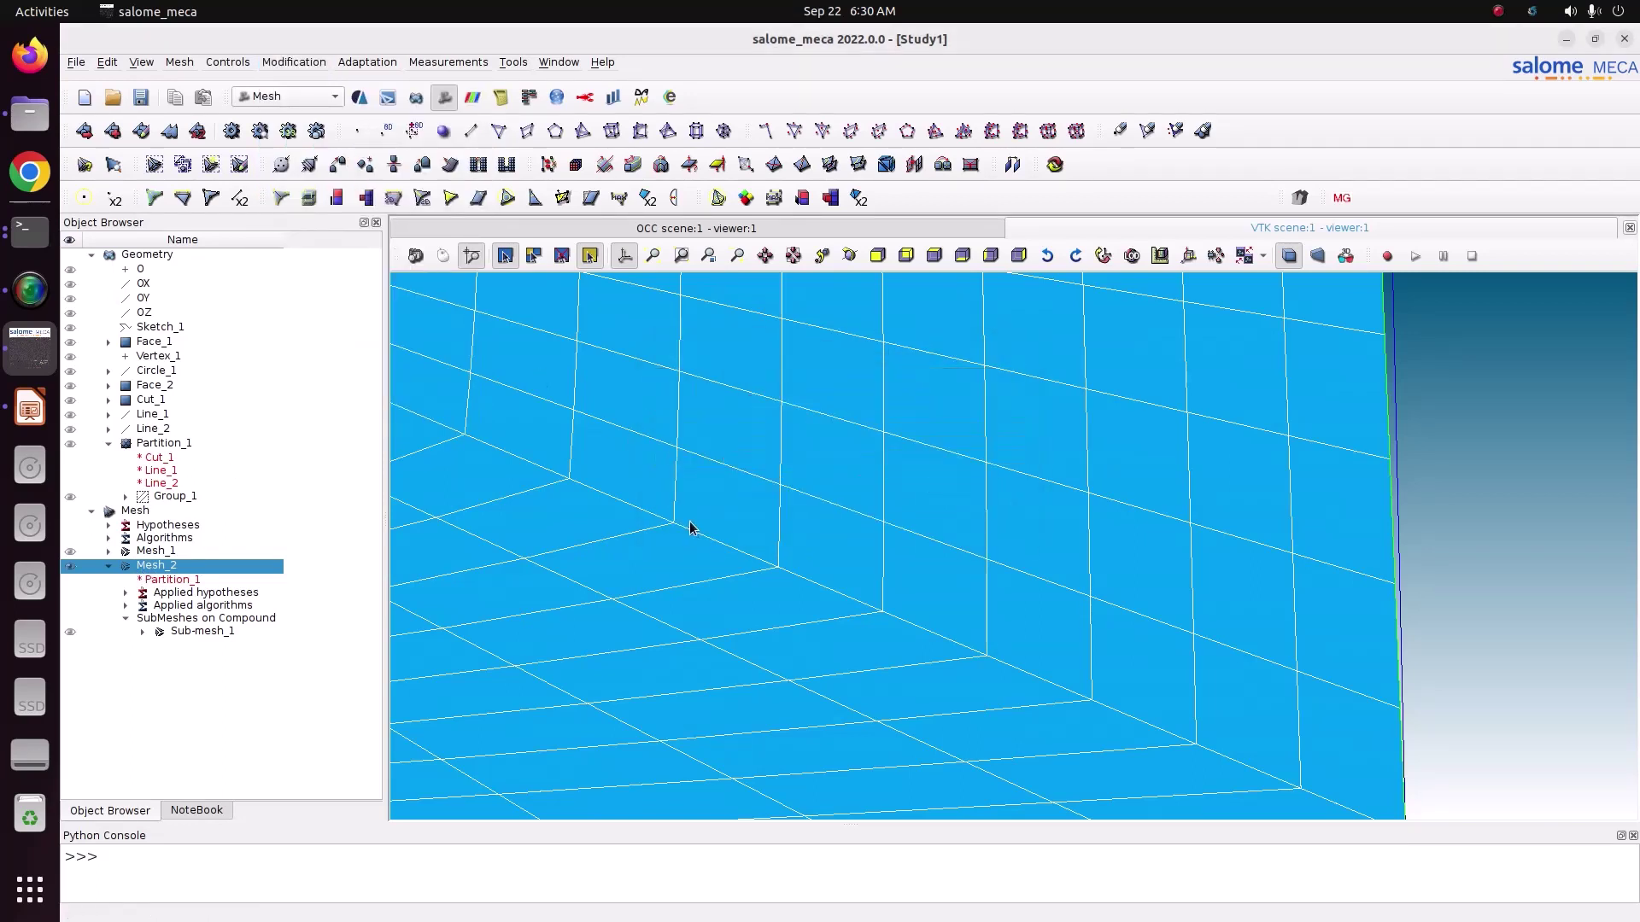
Show the nodes again with the Add Node tool, examine the mid-side nodes on the element edges and close it without adding any
{"action": "left_click", "coordinate": [308, 63]}
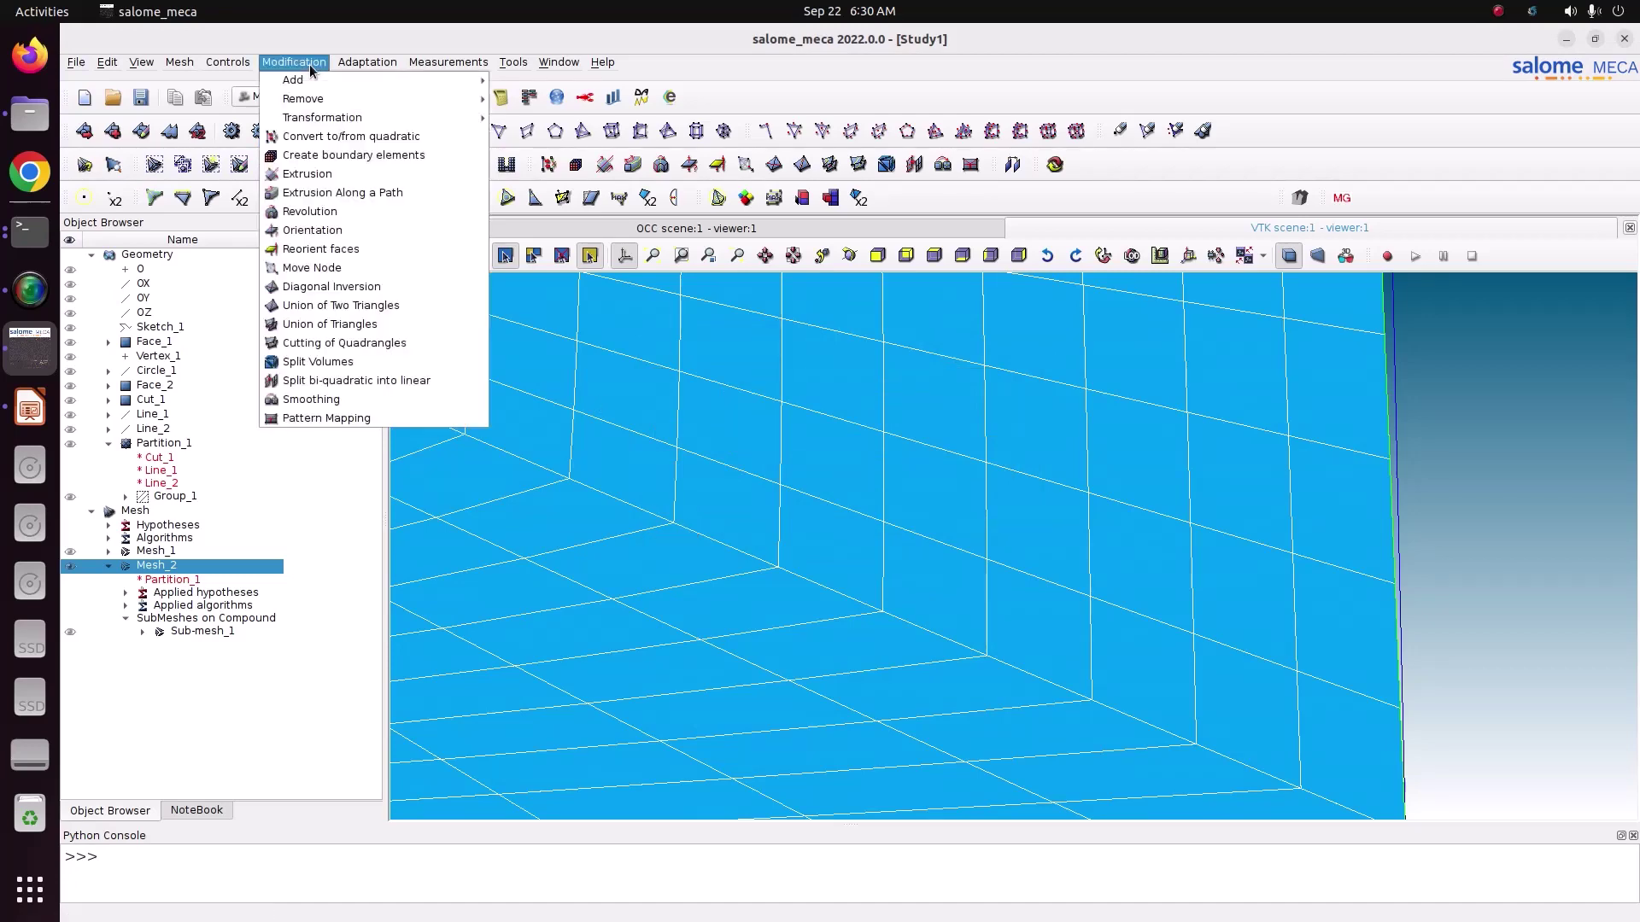
{"action": "mouse_move", "coordinate": [306, 82]}
{"action": "left_click", "coordinate": [526, 80]}
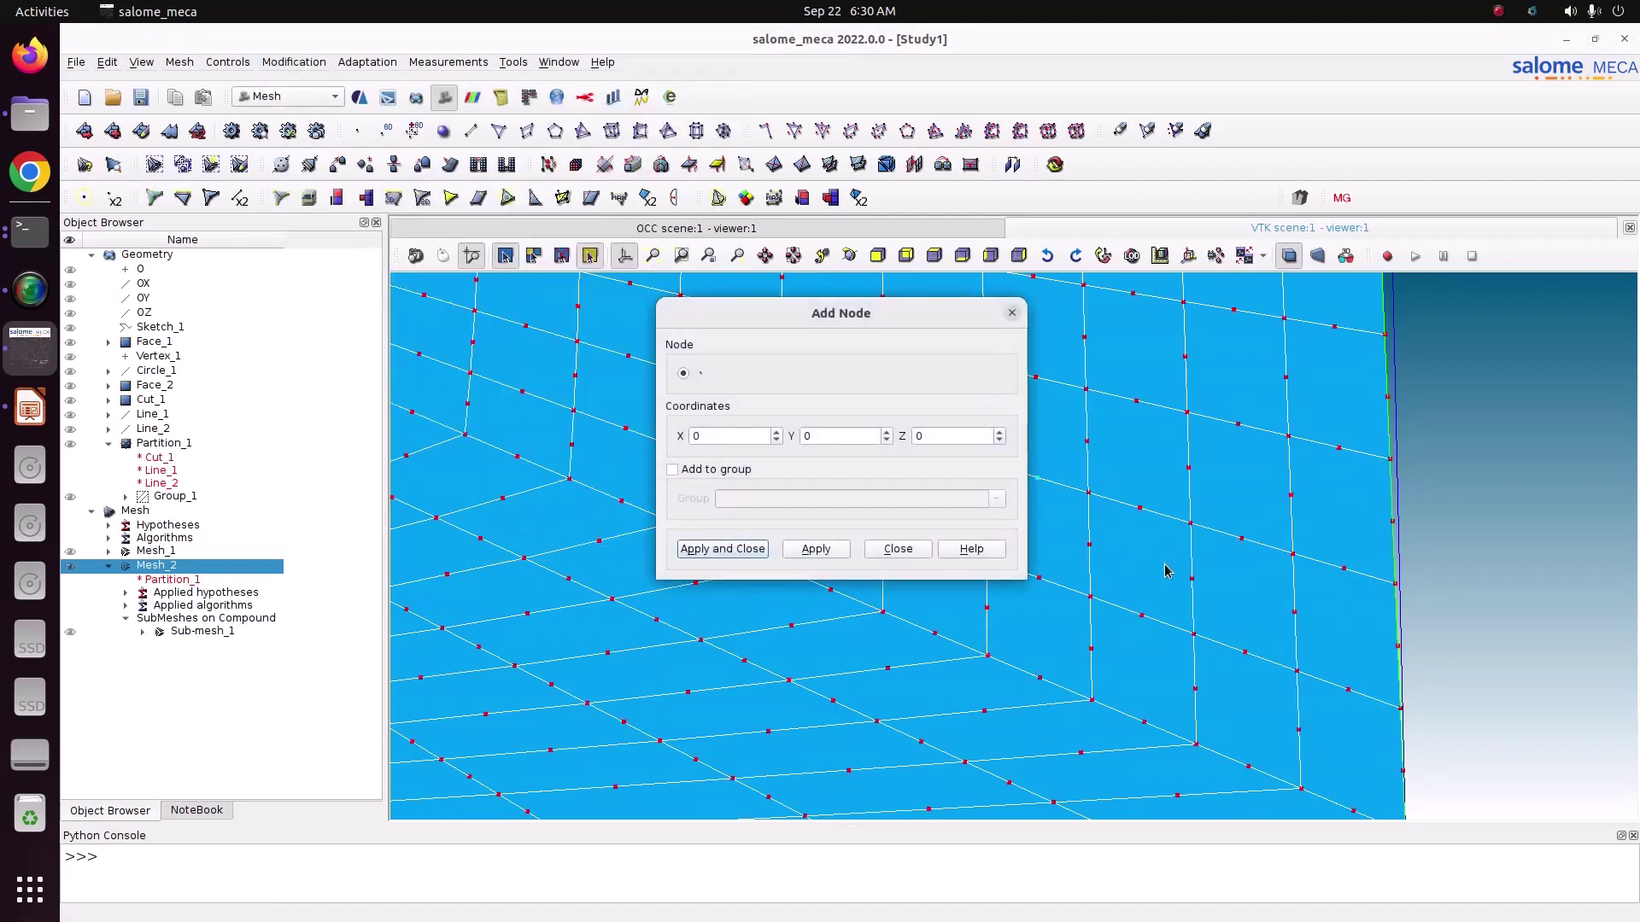
{"action": "scroll", "coordinate": [1170, 589], "scroll_direction": "up", "scroll_amount": 2}
{"action": "scroll", "coordinate": [1213, 585], "scroll_direction": "up", "scroll_amount": 1}
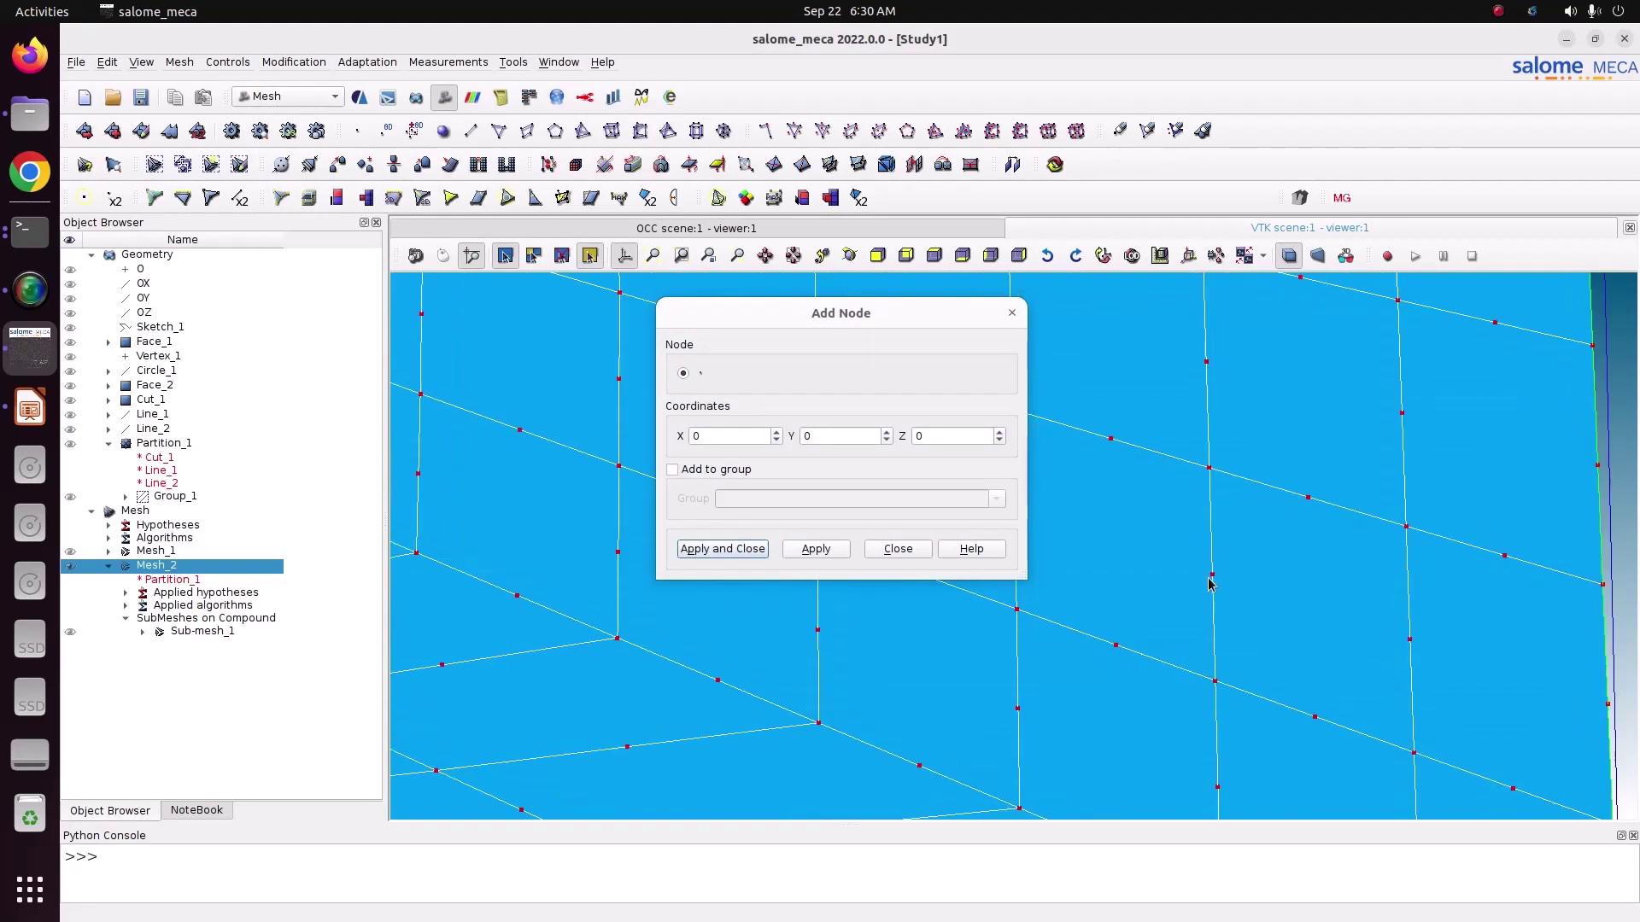
{"action": "left_click_drag", "start_coordinate": [888, 318], "coordinate": [724, 265]}
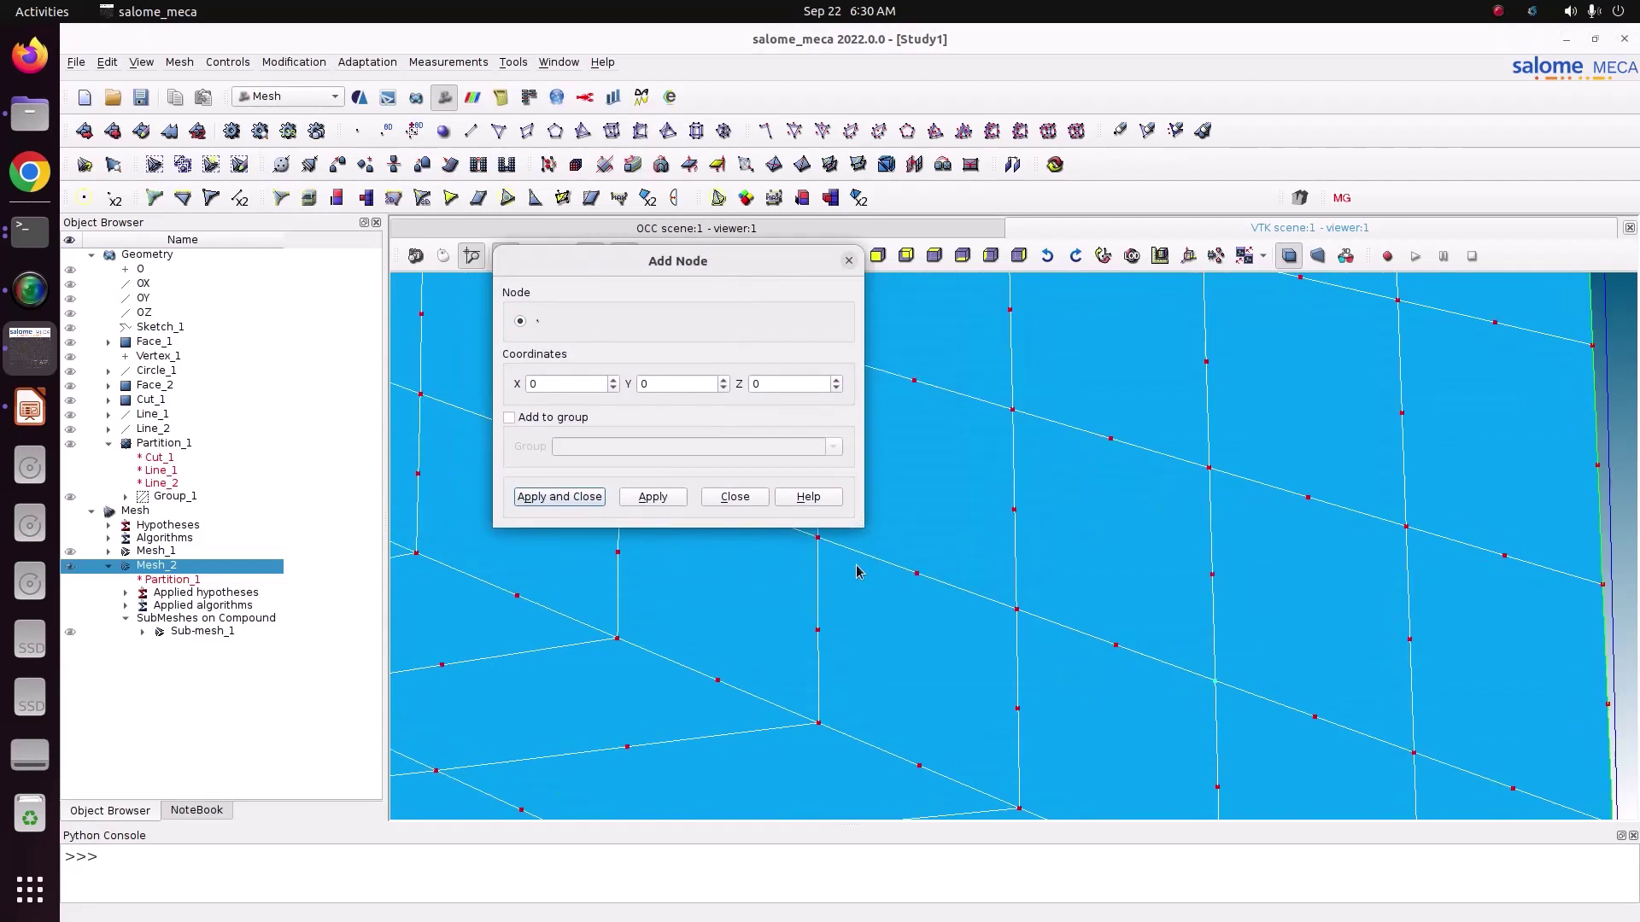
{"action": "scroll", "coordinate": [1059, 549], "scroll_direction": "down", "scroll_amount": 5}
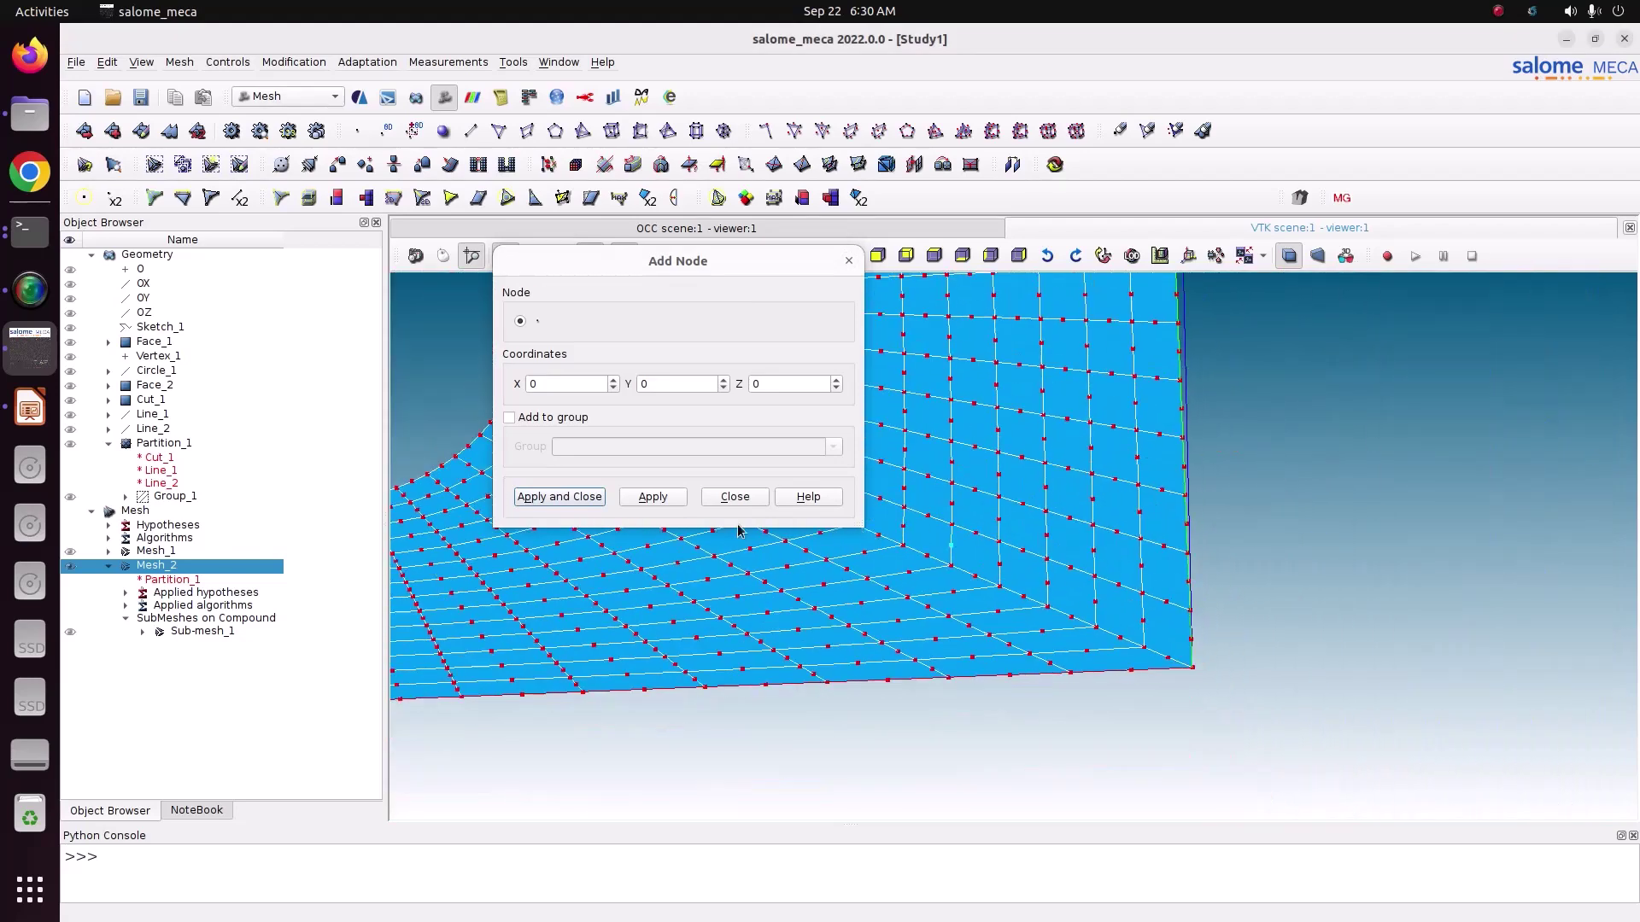
{"action": "left_click", "coordinate": [730, 498]}
{"action": "scroll", "coordinate": [1135, 663], "scroll_direction": "down", "scroll_amount": 6}
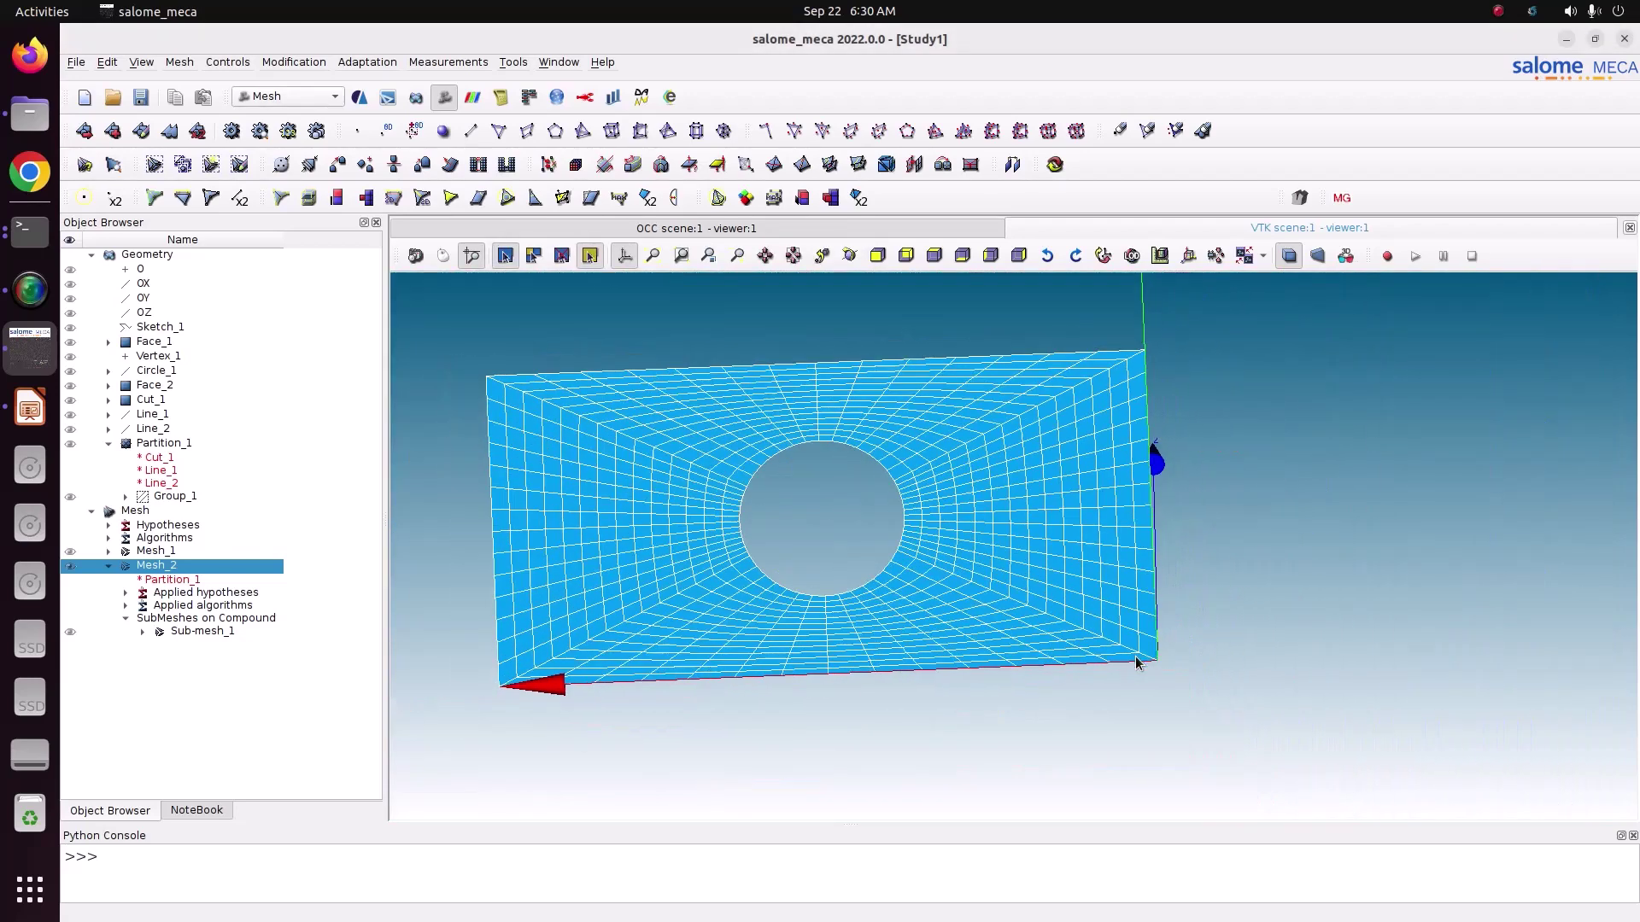